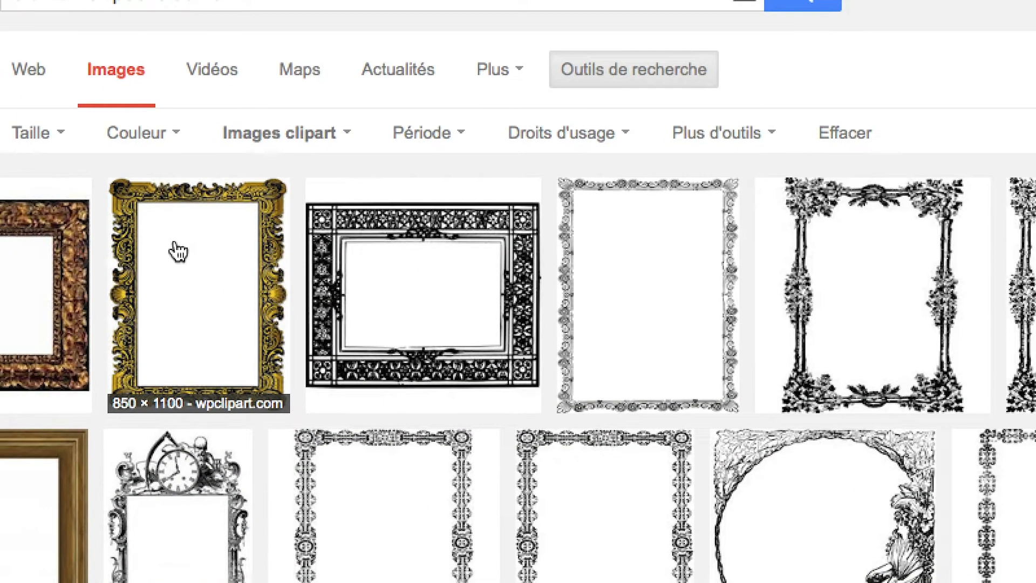
# Open the gold ornate frame result from wpclipart.com in a new tab and display the full image
pyautogui.rightClick(177, 248)
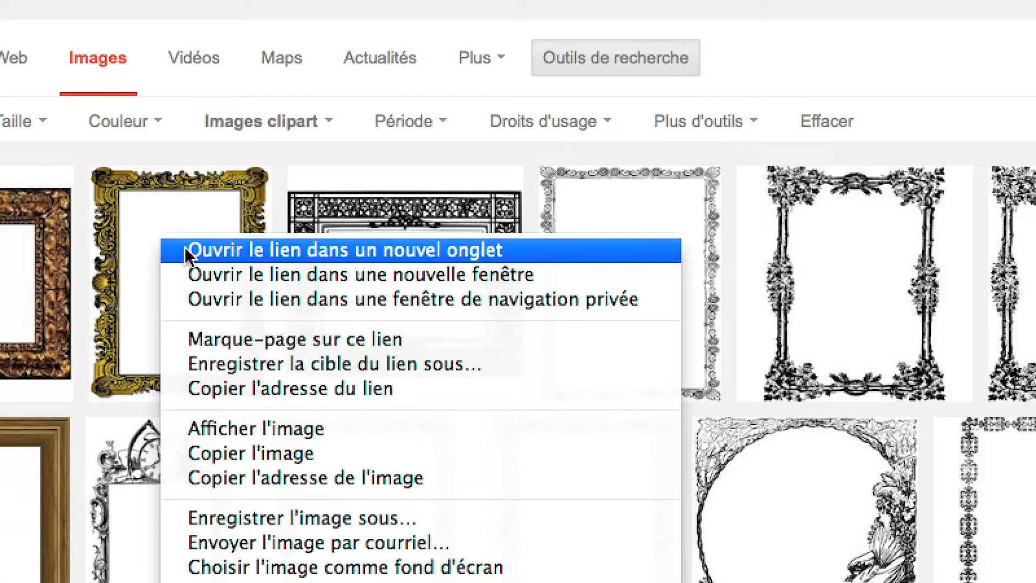
pyautogui.click(185, 251)
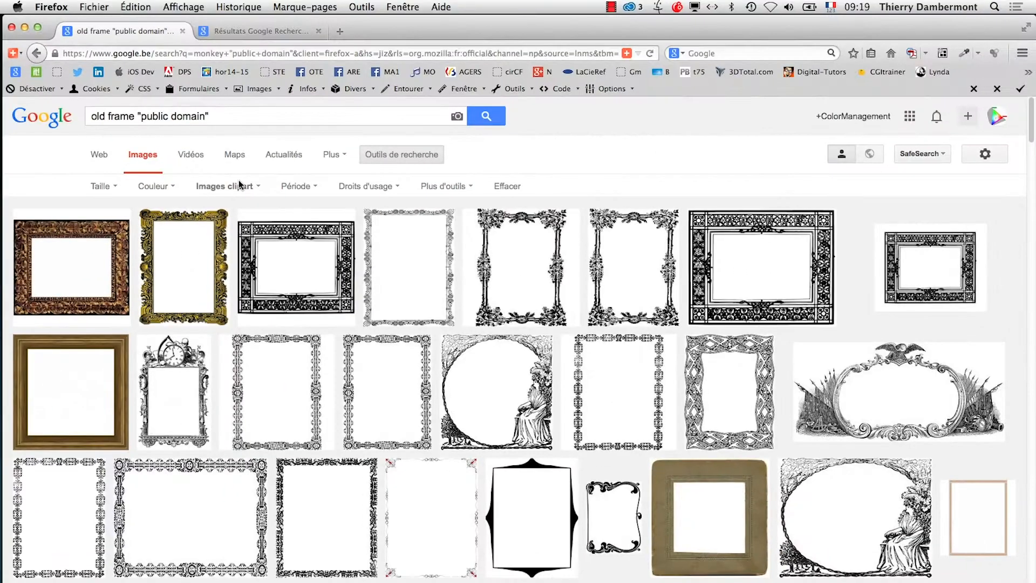
pyautogui.click(238, 31)
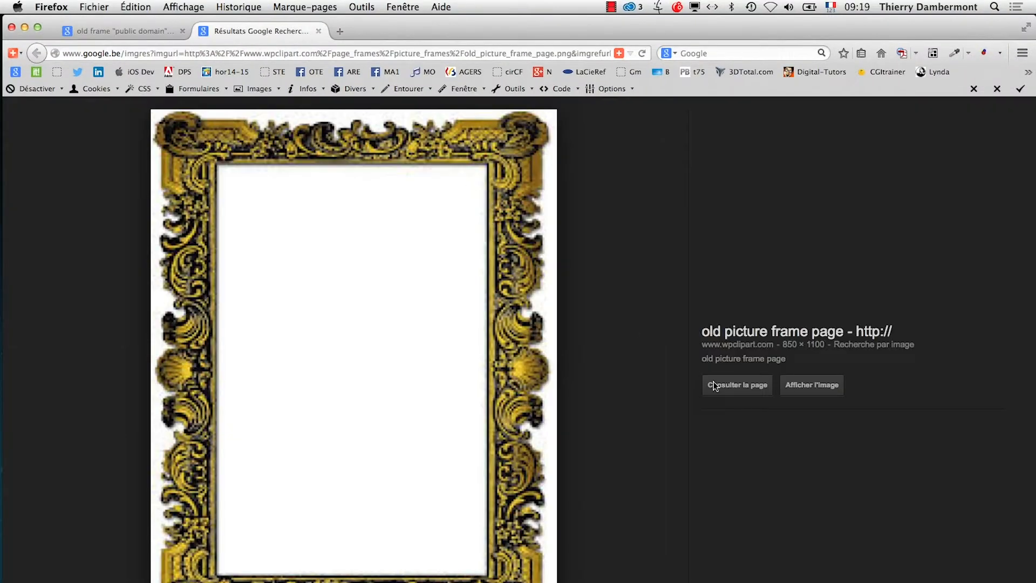
pyautogui.click(812, 384)
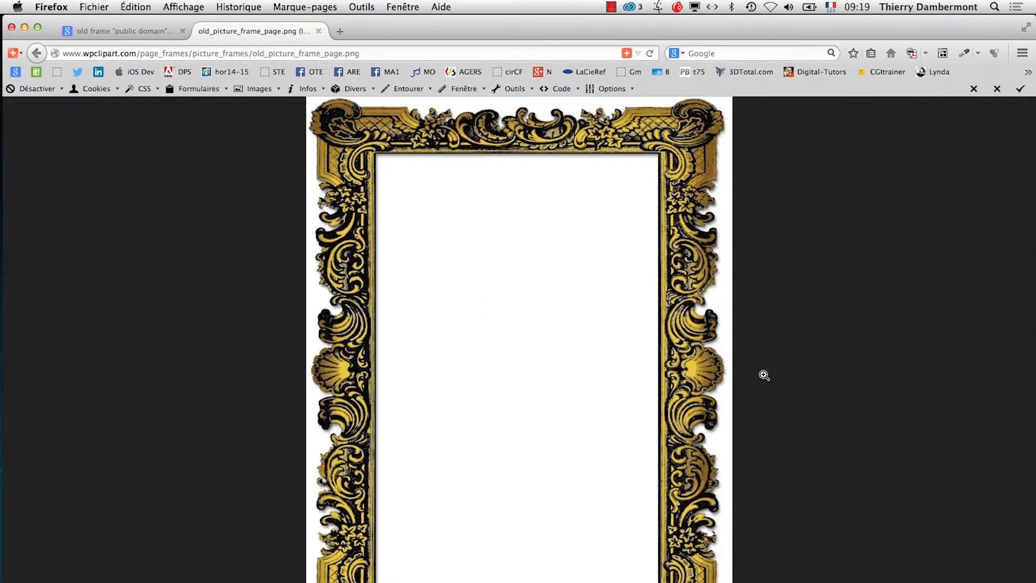
# Save the gold frame image as "carde dore.png" in the Ai-jour8 folder and switch to Illustrator
pyautogui.rightClick(376, 306)
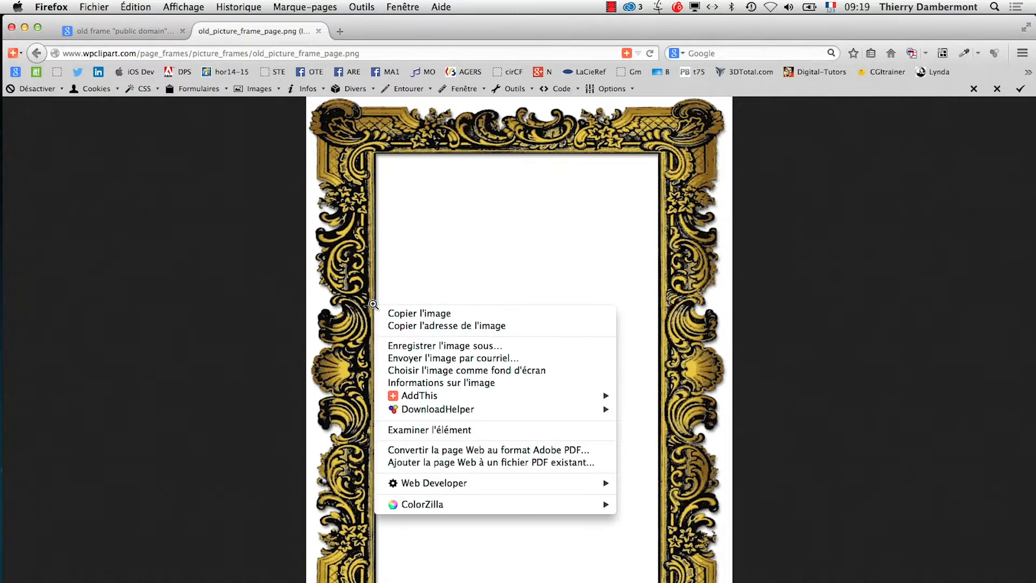
pyautogui.click(437, 346)
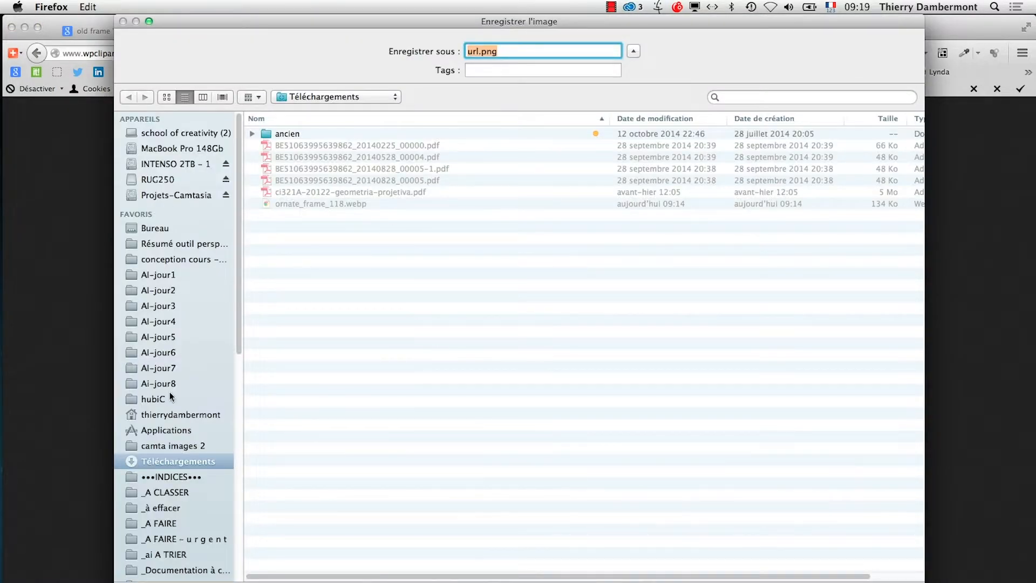
pyautogui.click(172, 384)
pyautogui.click(483, 50)
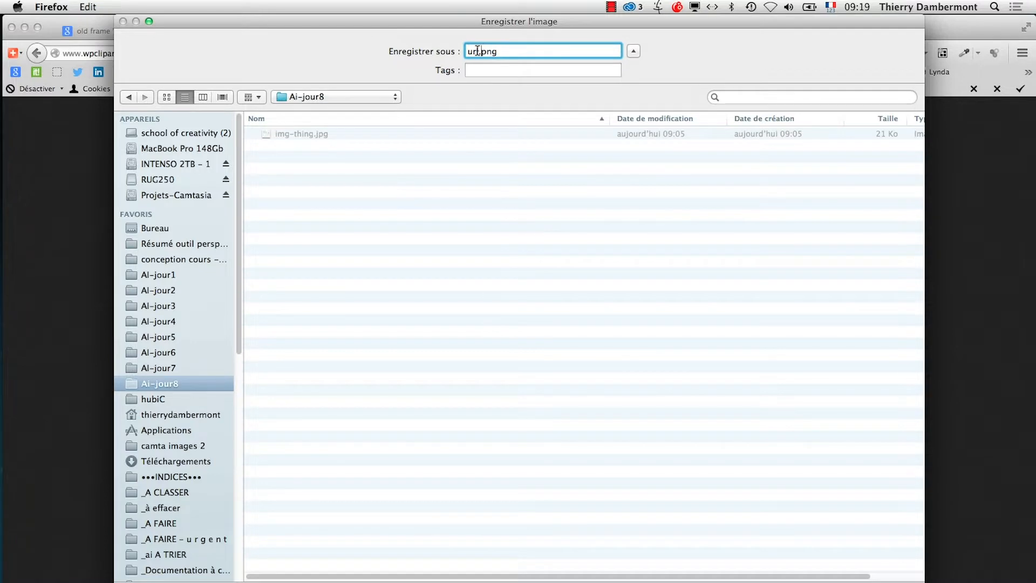
pyautogui.write('carde dore')
pyautogui.press('BackSpace')
pyautogui.press('BackSpace')
pyautogui.press('Return')
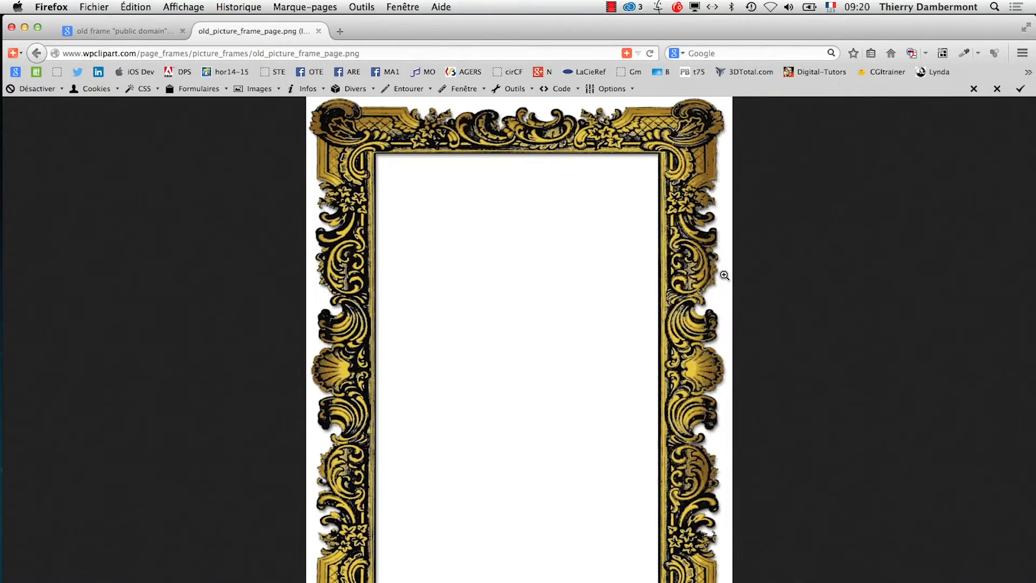
pyautogui.press('super+Tab')
pyautogui.click(108, 7)
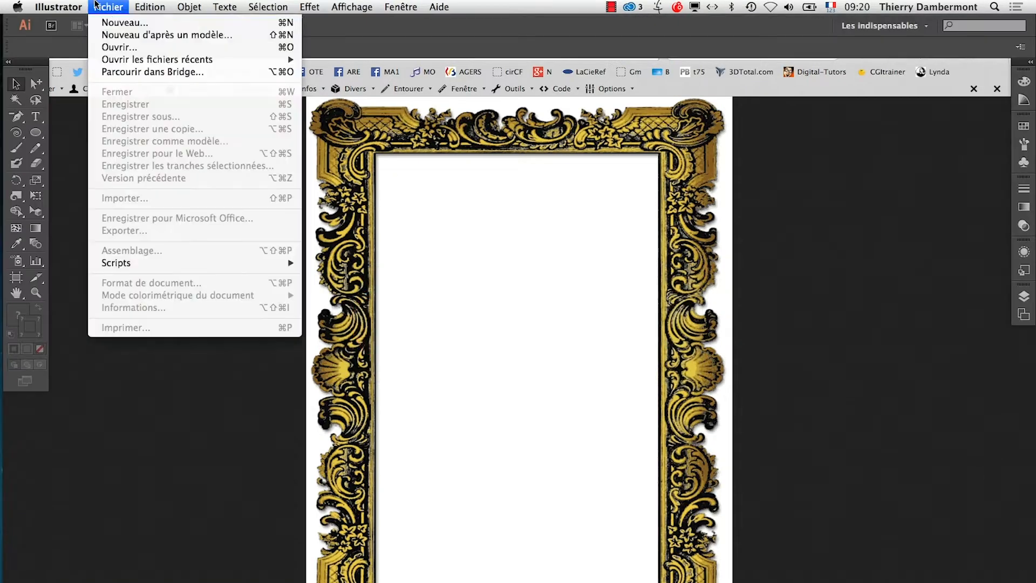
pyautogui.click(115, 22)
pyautogui.click(560, 447)
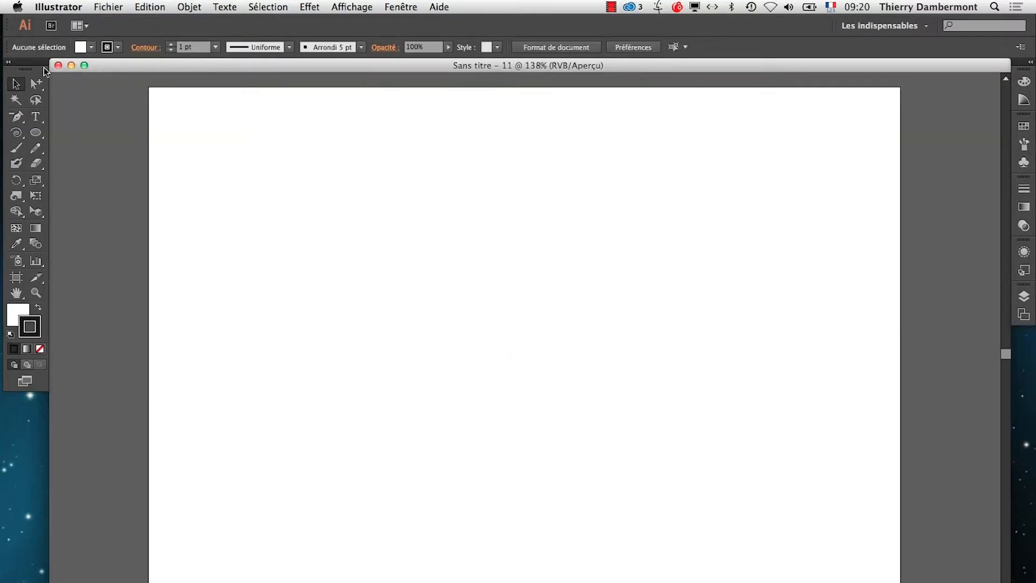
pyautogui.click(58, 65)
# Create a new document in RVB colour mode with raster effects at 300 ppp
pyautogui.click(108, 6)
pyautogui.click(116, 22)
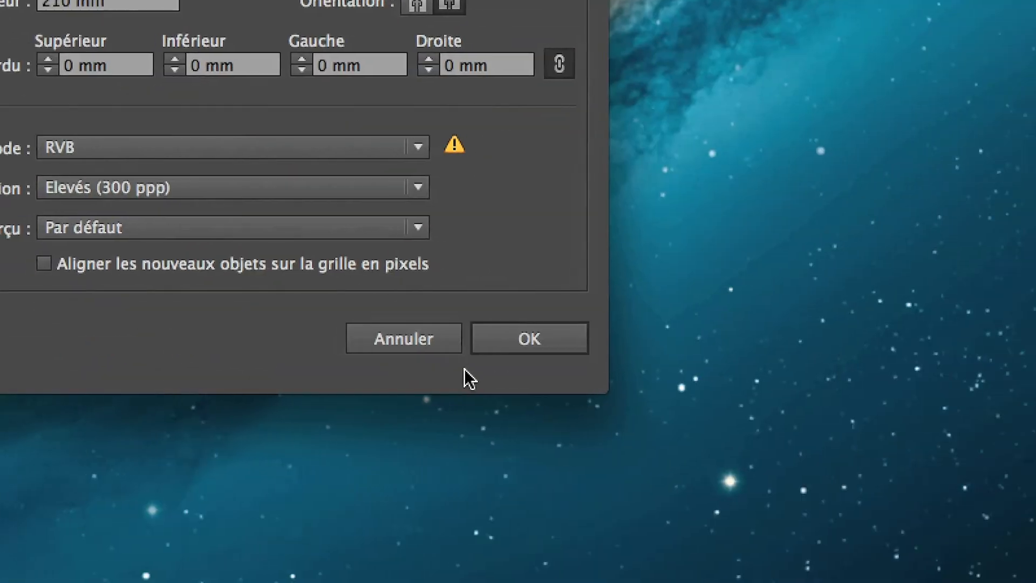
pyautogui.press('Return')
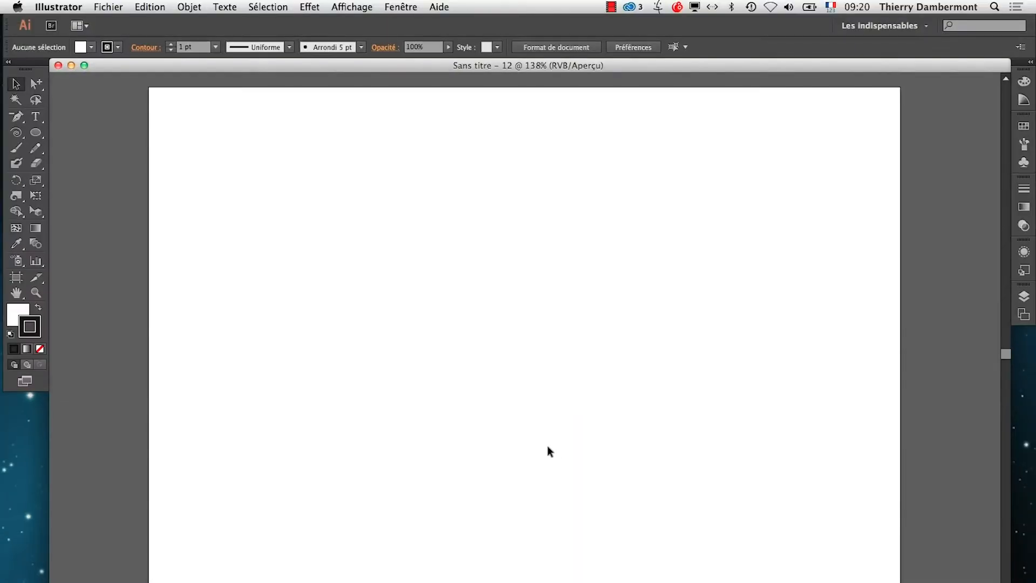
# Switch to Firefox to view the frame search results, and return to Illustrator with the other applications hidden
pyautogui.press('super+Tab')
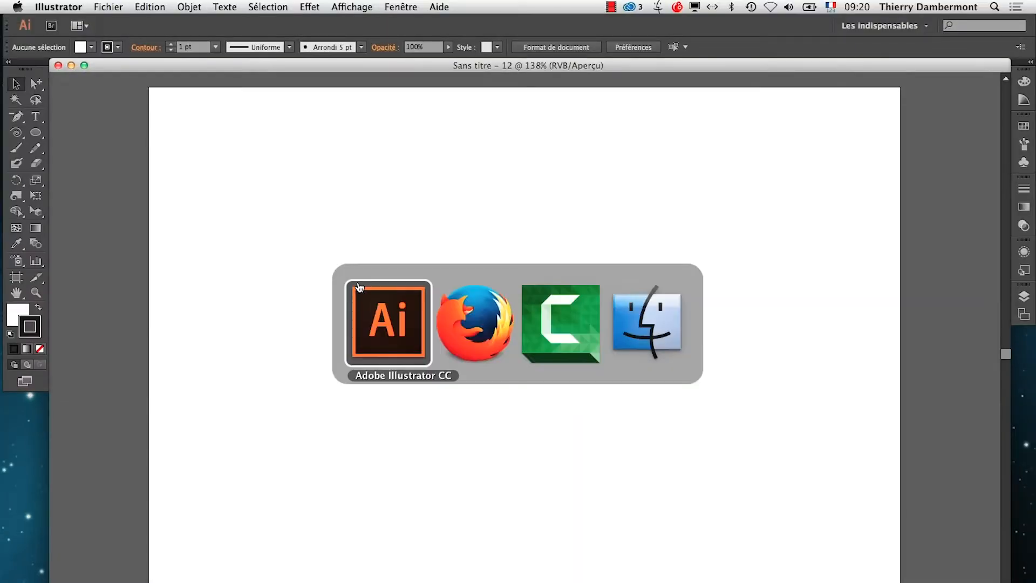
pyautogui.press('super+Tab')
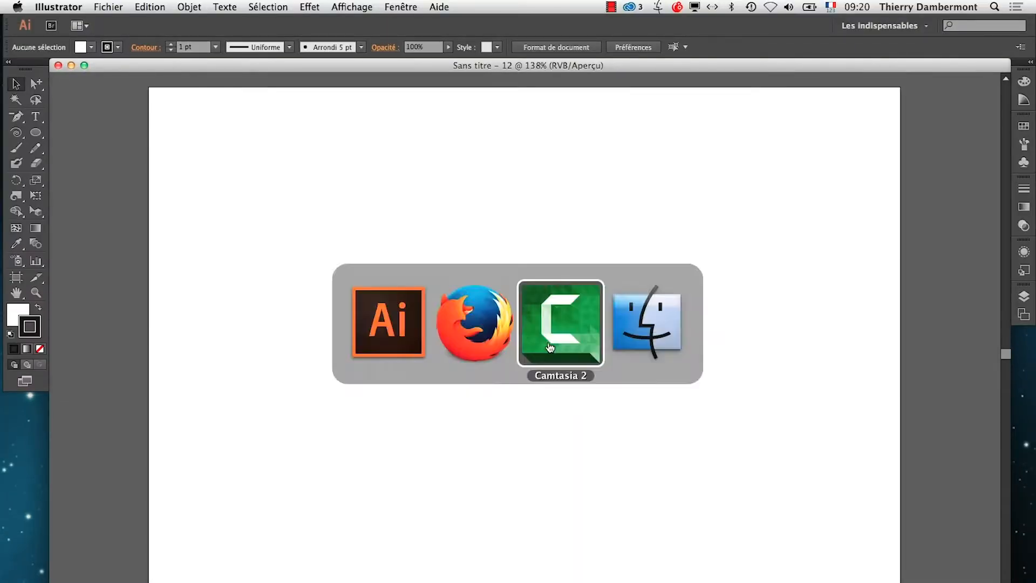
pyautogui.click(466, 343)
pyautogui.click(133, 28)
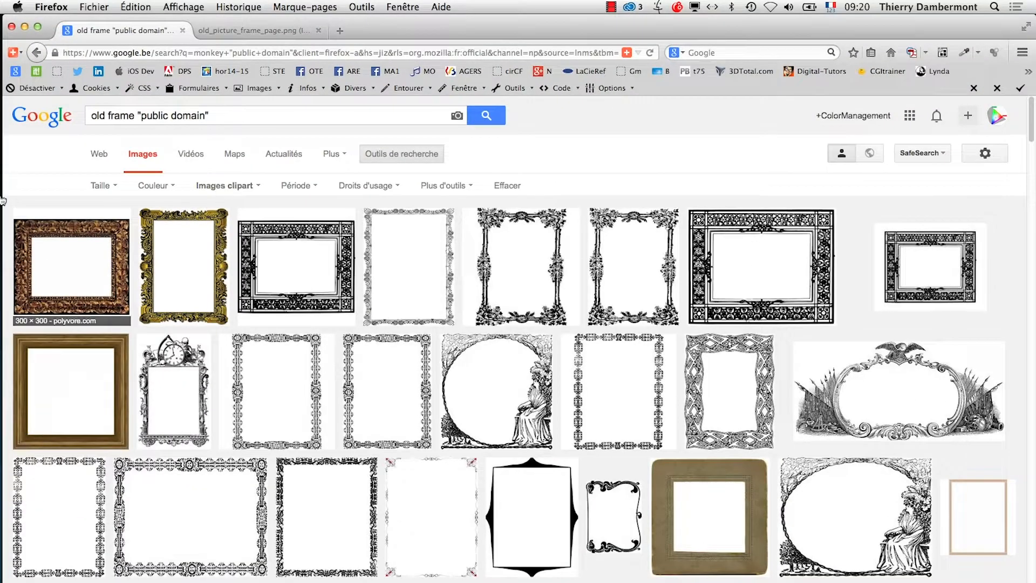
pyautogui.press('super+Tab')
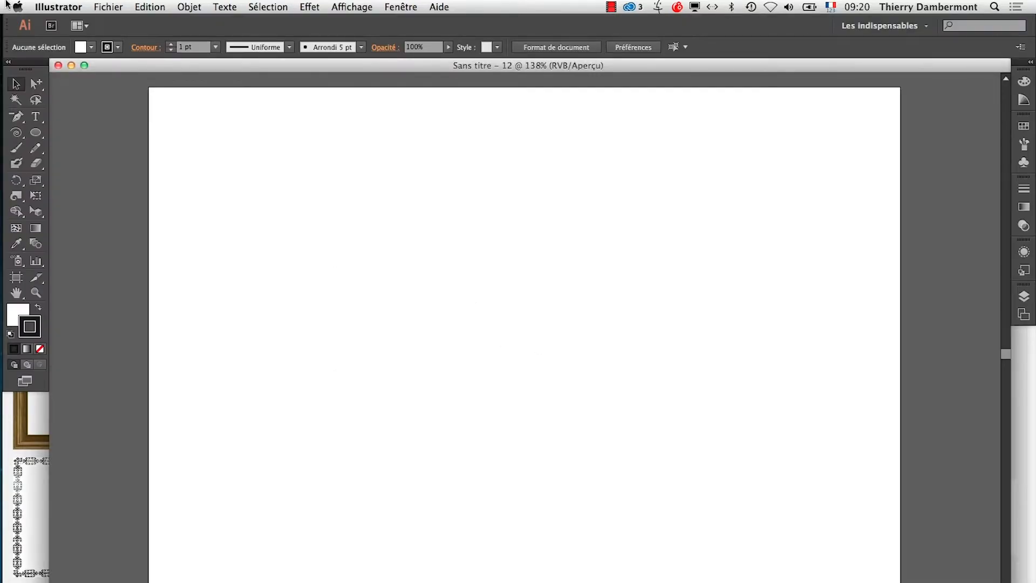
pyautogui.press('alt+super+h')
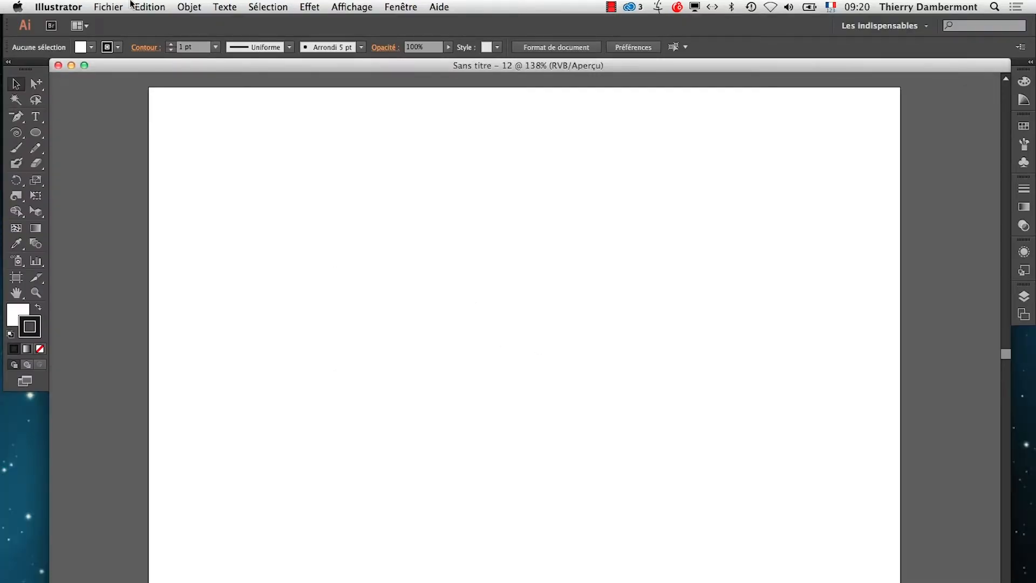
# Import carde dore.png from the Ai-jour8 folder without linking and place it on the artboard
pyautogui.click(126, 5)
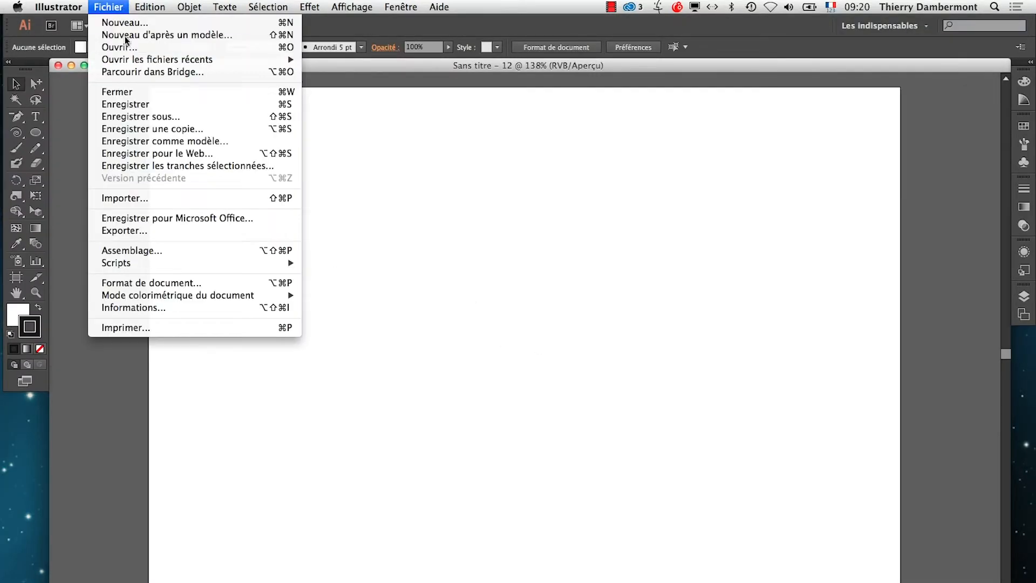
pyautogui.click(168, 198)
pyautogui.click(300, 138)
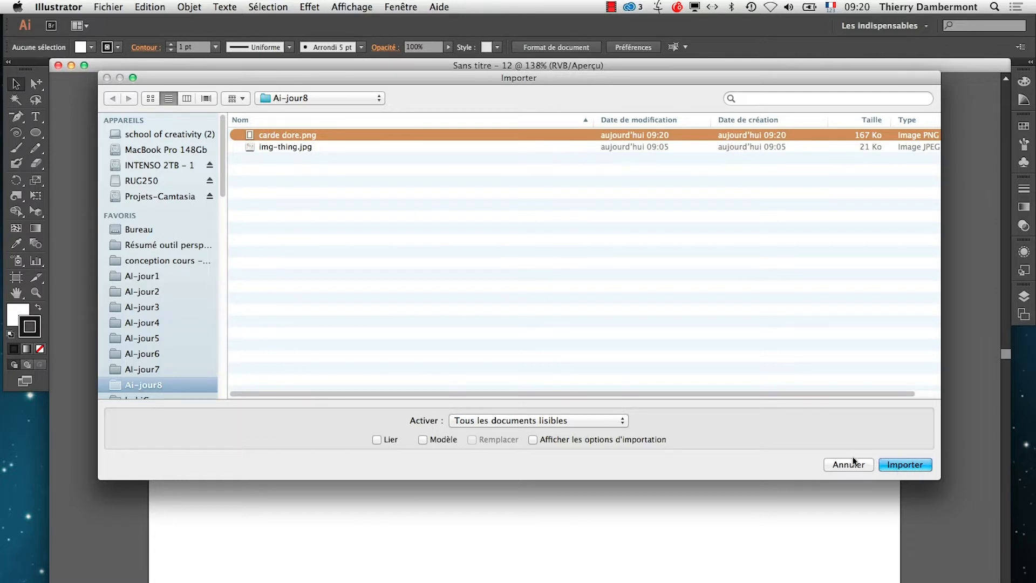
pyautogui.click(903, 466)
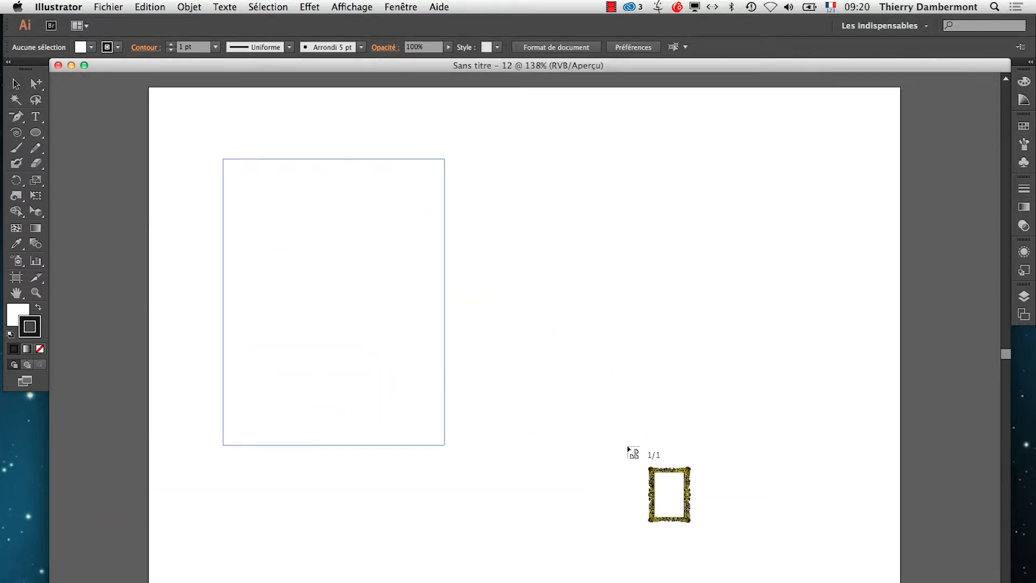
pyautogui.moveTo(628, 449); pyautogui.dragTo(638, 460)
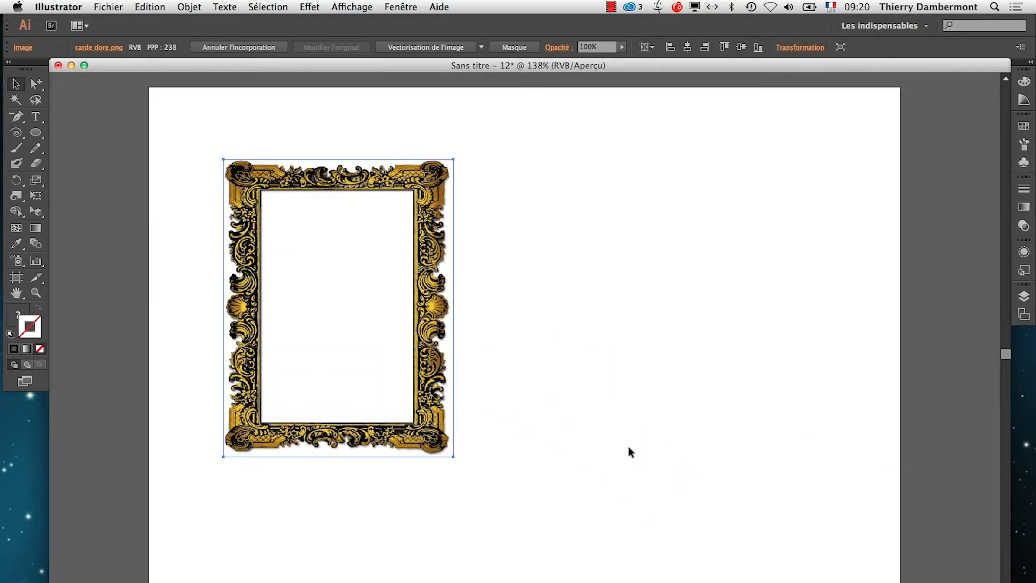
# Show the transparency grid and delete the embedded frame image from the artboard
pyautogui.click(351, 7)
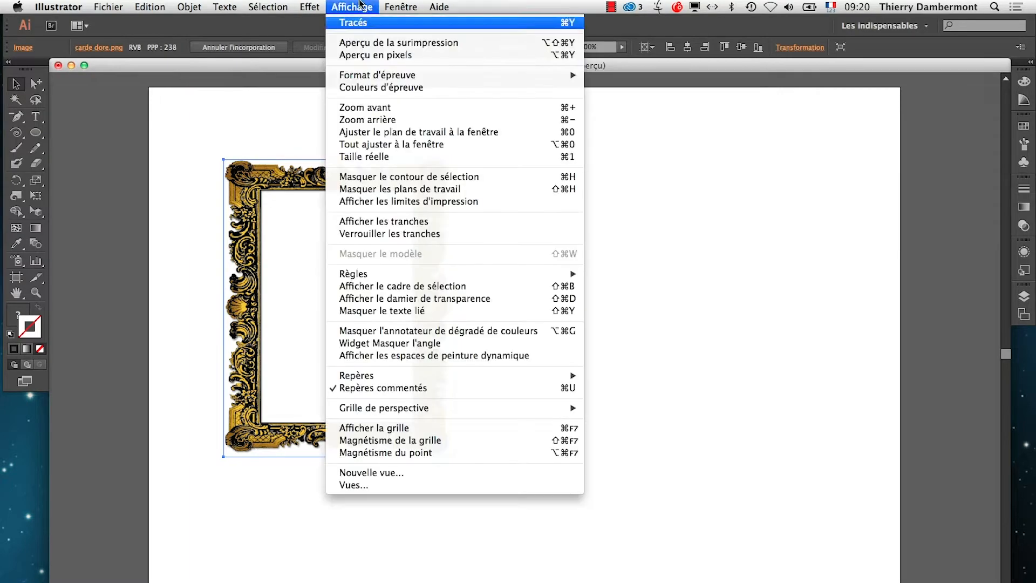
pyautogui.click(443, 301)
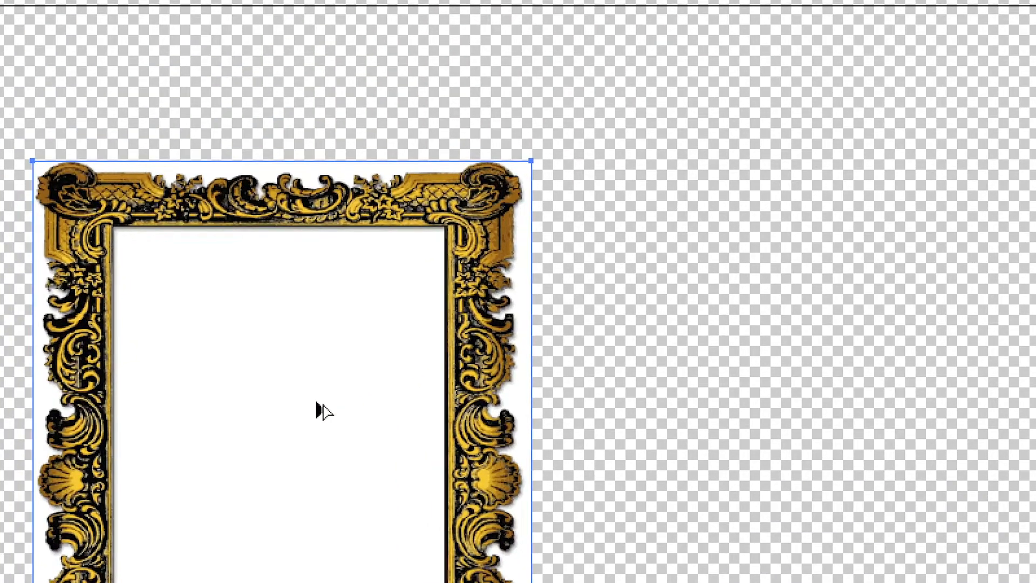
pyautogui.press('Delete')
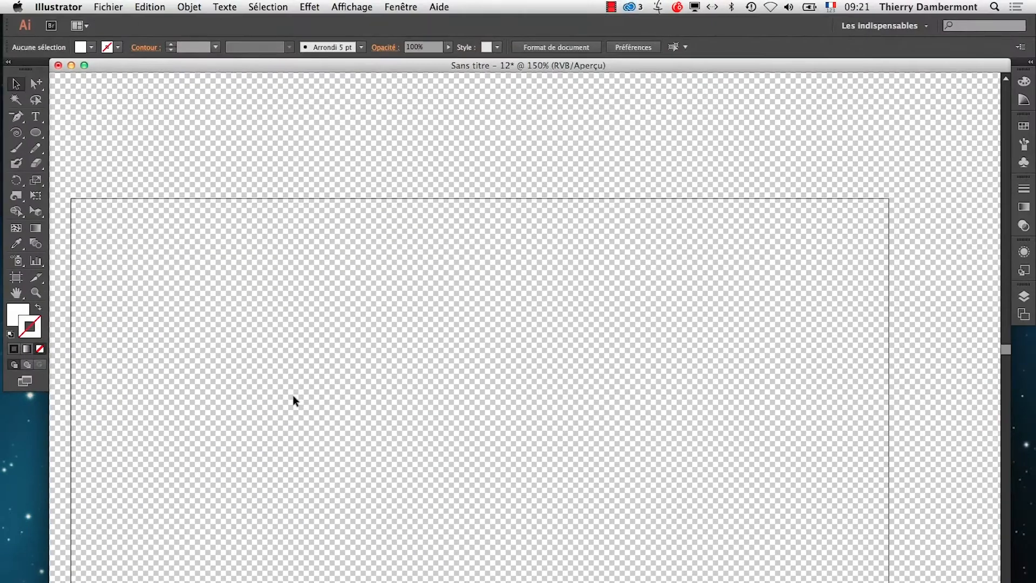
# Import carde dore.png as a linked file (Lier enabled) and place it in the upper-left area of the artboard
pyautogui.click(108, 7)
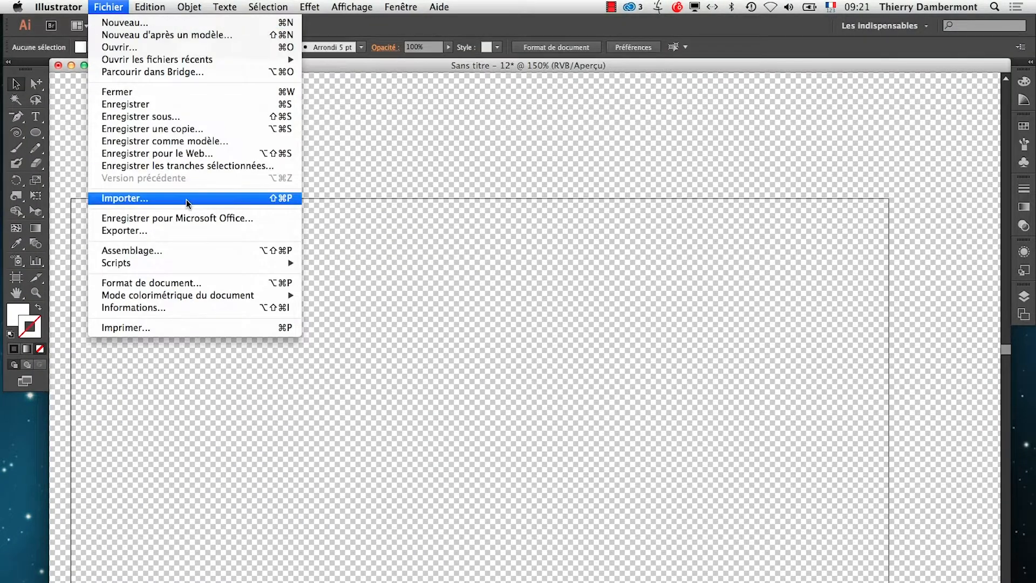
pyautogui.click(186, 200)
pyautogui.click(278, 135)
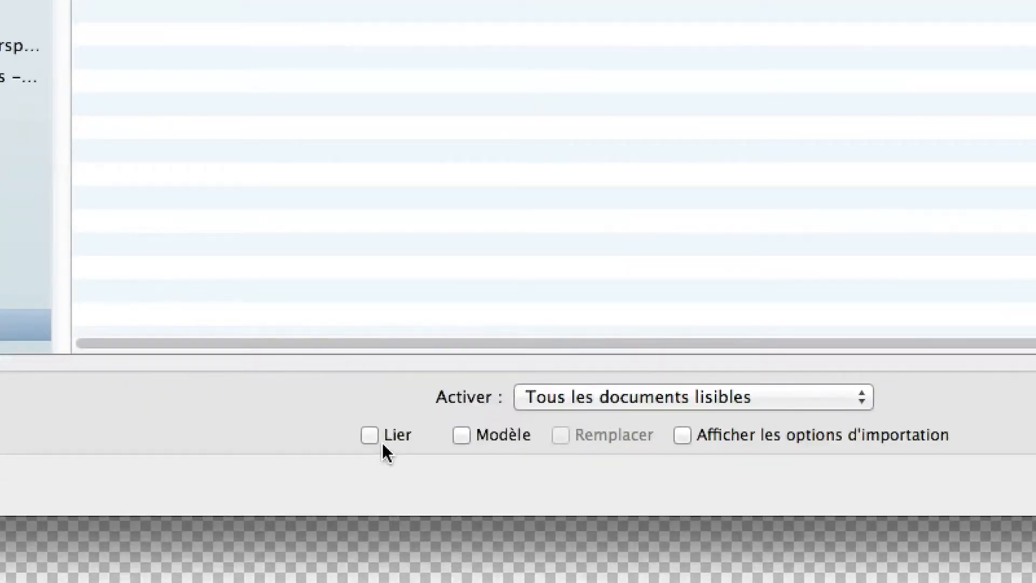
pyautogui.click(384, 439)
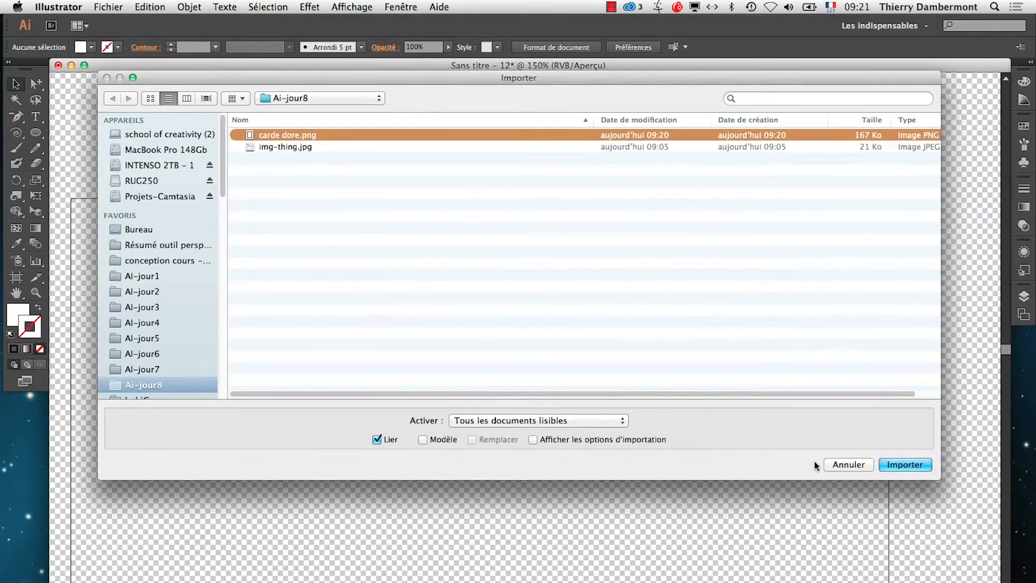
pyautogui.click(907, 466)
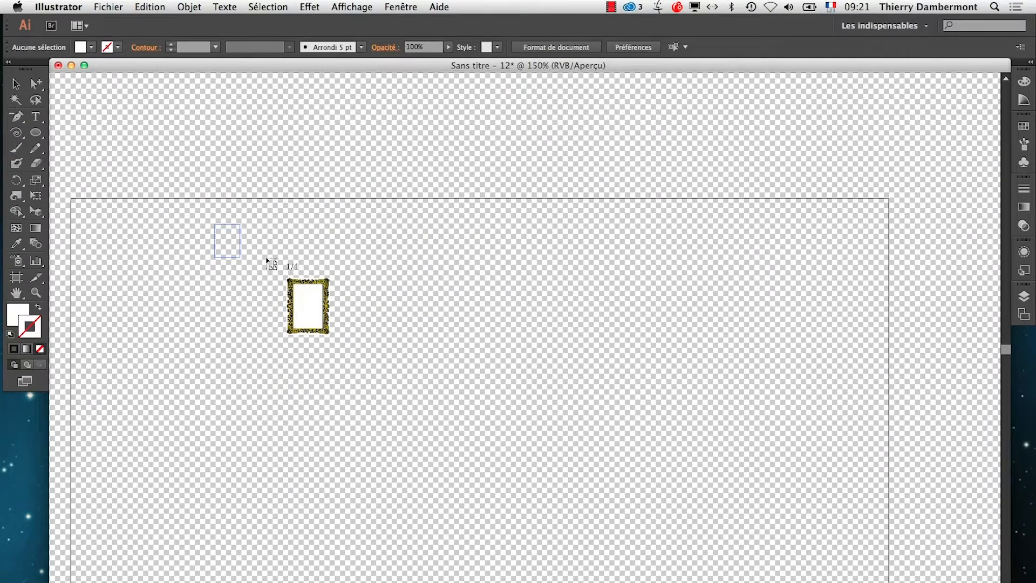
pyautogui.moveTo(267, 259); pyautogui.dragTo(625, 510)
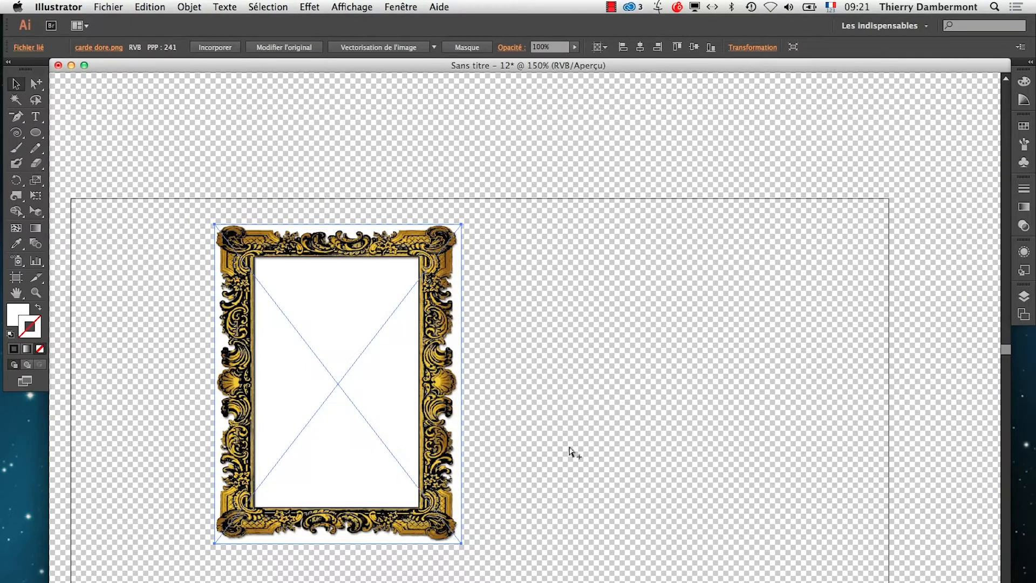
pyautogui.press('super+Tab')
pyautogui.press('super+Tab')
pyautogui.press('super+Tab')
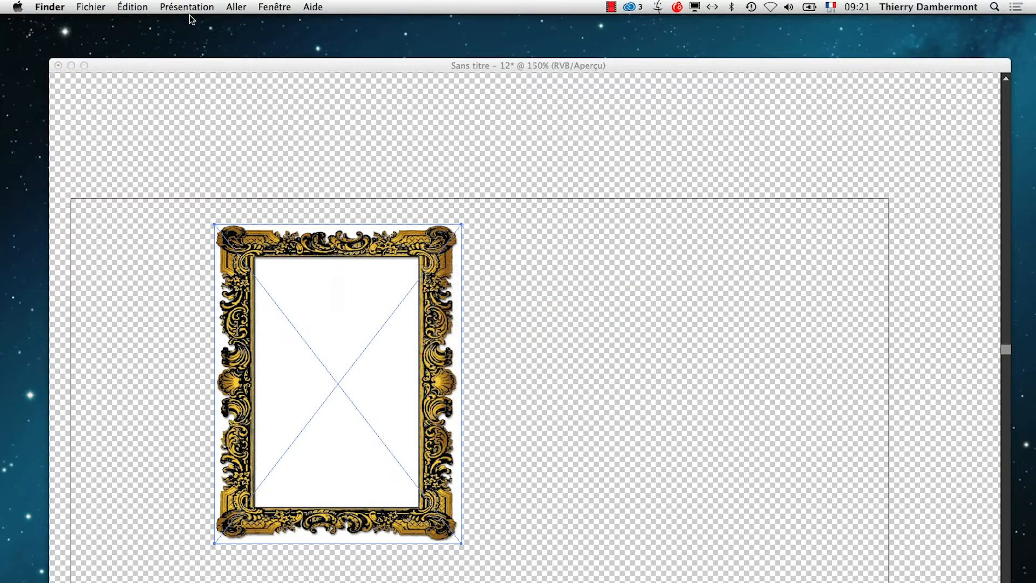
pyautogui.click(91, 7)
pyautogui.click(100, 21)
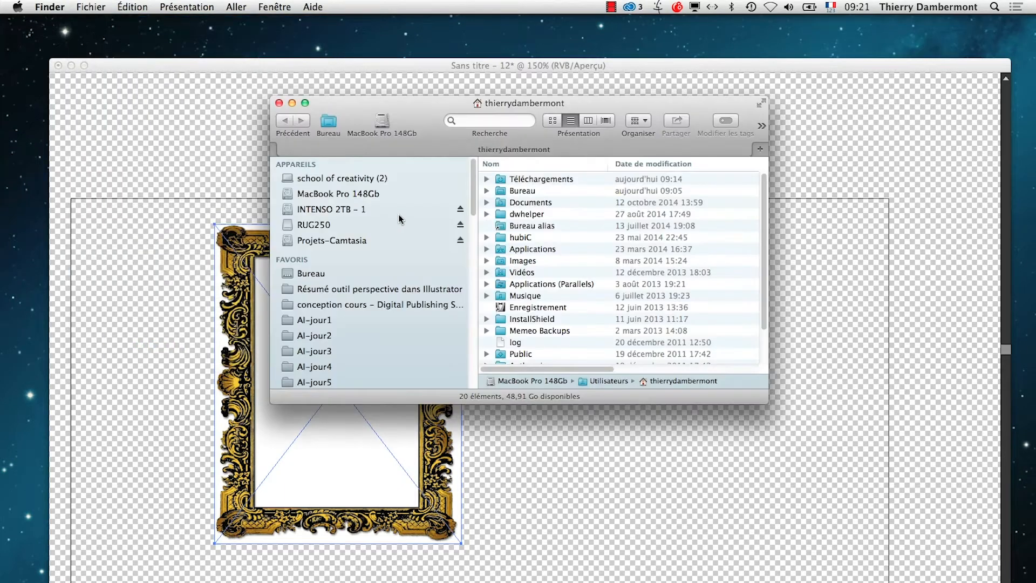
pyautogui.moveTo(4, 361)
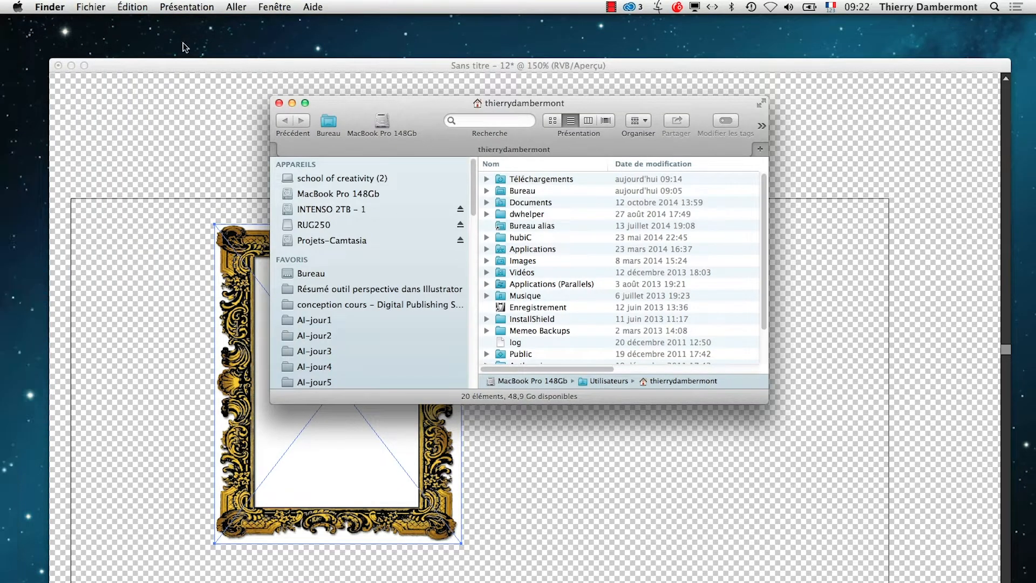
pyautogui.click(279, 103)
# Switch to Photoshop and reposition the floating toolbox close to the corner of the workspace
pyautogui.press('super+Tab')
pyautogui.press('super+Tab')
pyautogui.press('super+Tab')
pyautogui.press('super+Tab')
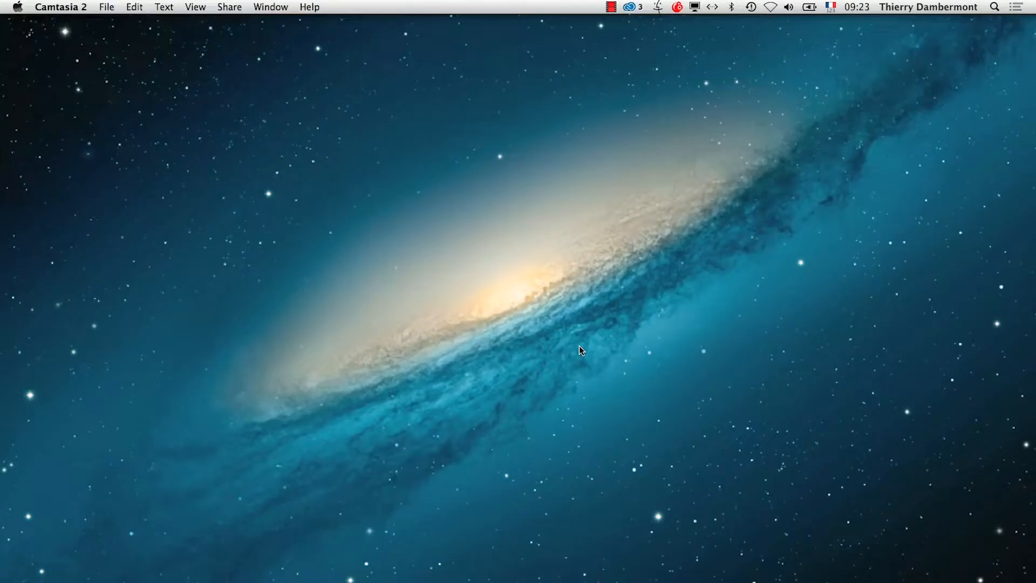
pyautogui.press('super+Tab')
pyautogui.click(437, 319)
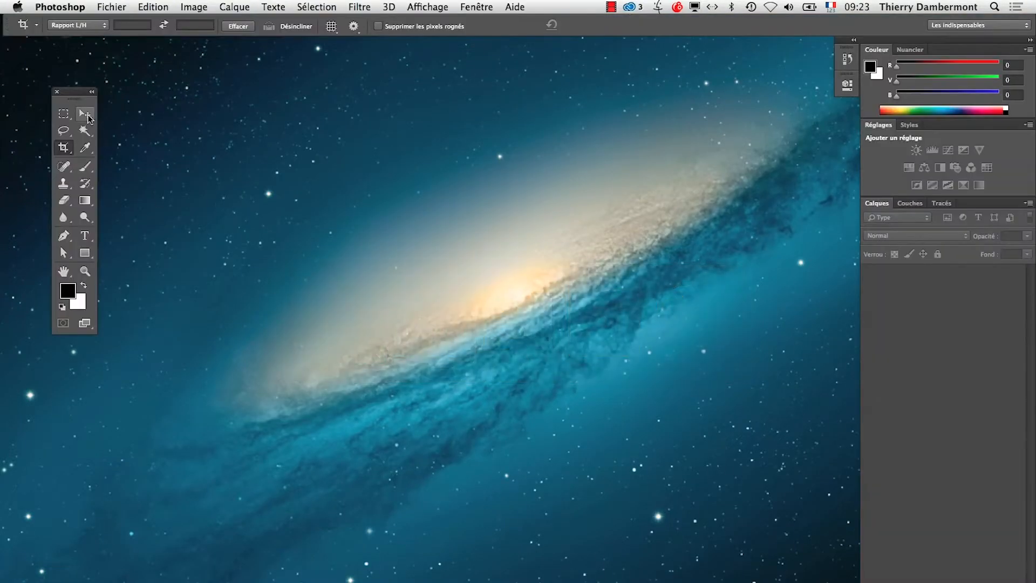
pyautogui.moveTo(74, 92); pyautogui.dragTo(37, 40)
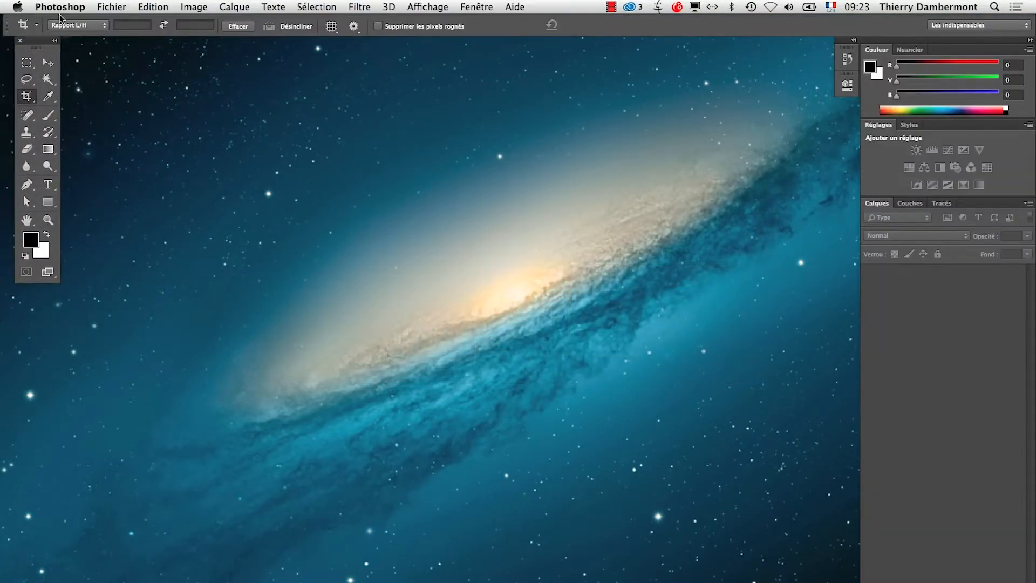
pyautogui.click(100, 7)
pyautogui.click(108, 32)
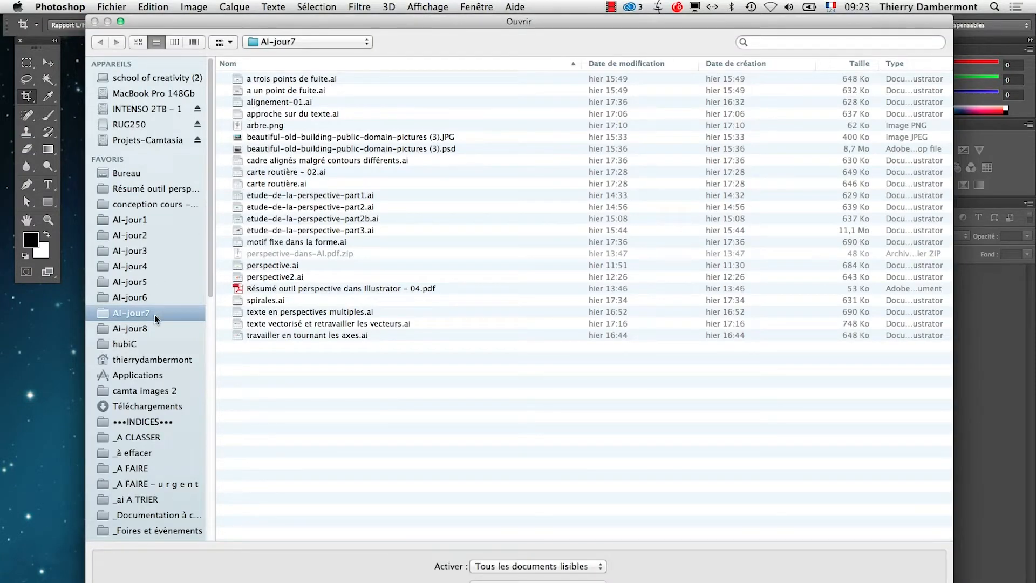
pyautogui.click(154, 329)
pyautogui.click(290, 81)
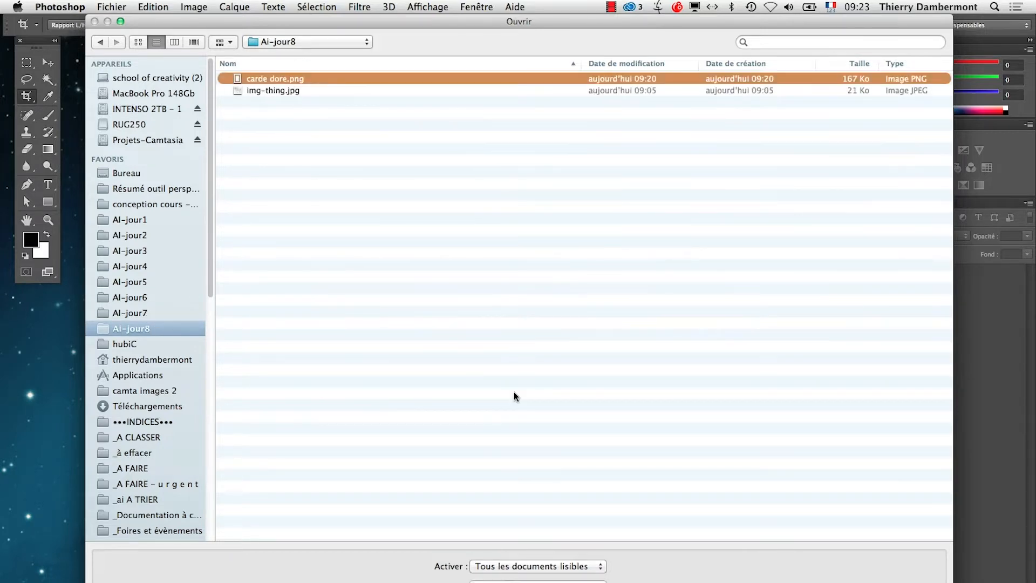
pyautogui.press('Escape')
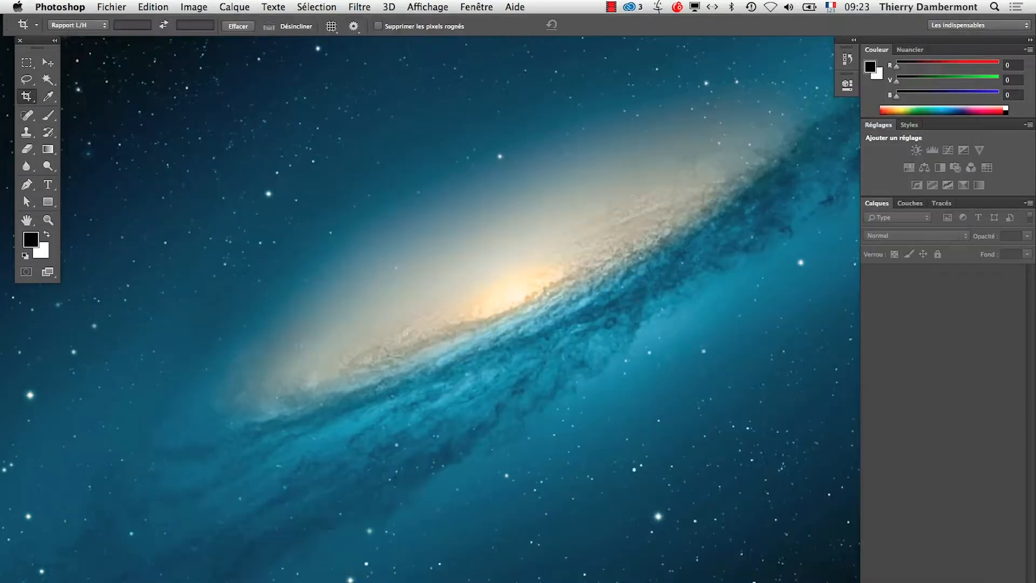
pyautogui.press('super+Tab')
pyautogui.press('super+Tab')
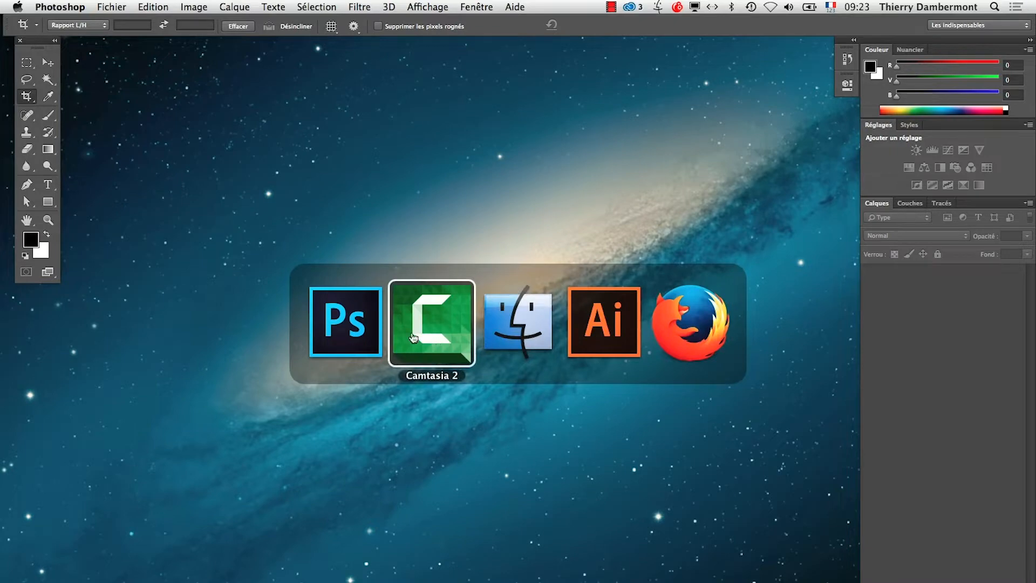
# Open carde dore.png from the Ai-jour8 folder and enlarge its document window to leave space around the frame
pyautogui.click(111, 7)
pyautogui.click(123, 34)
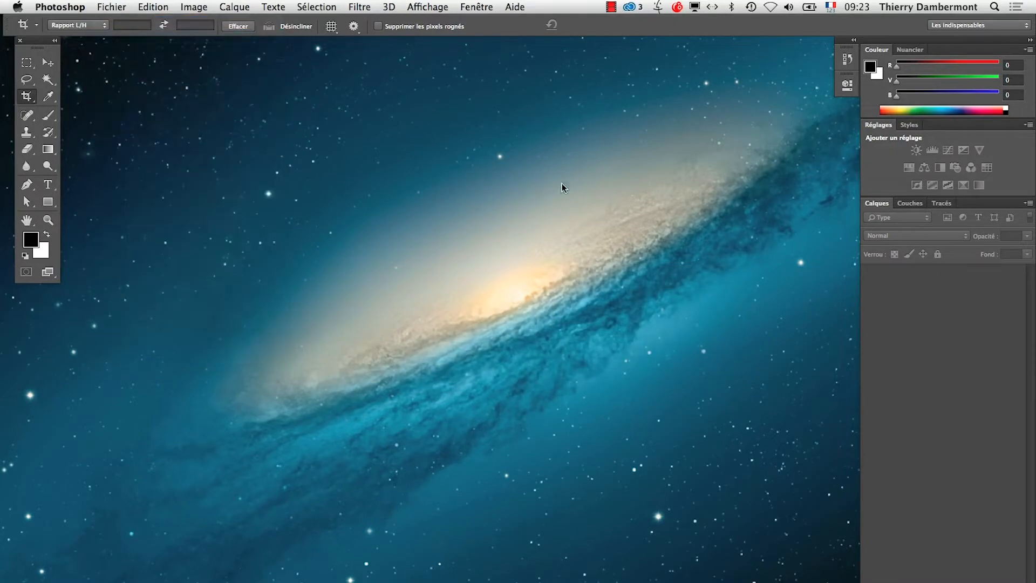
pyautogui.click(132, 329)
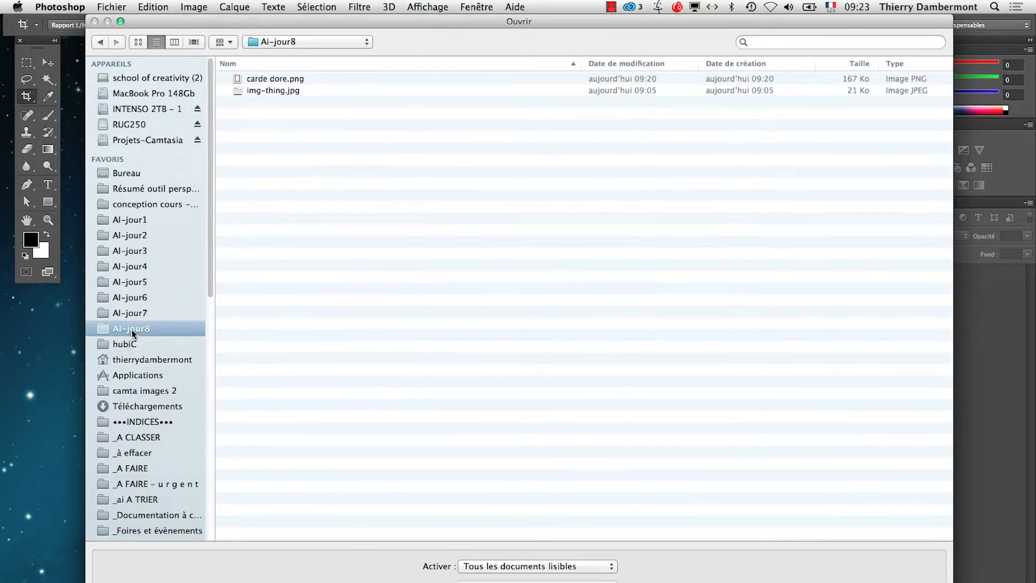
pyautogui.click(300, 79)
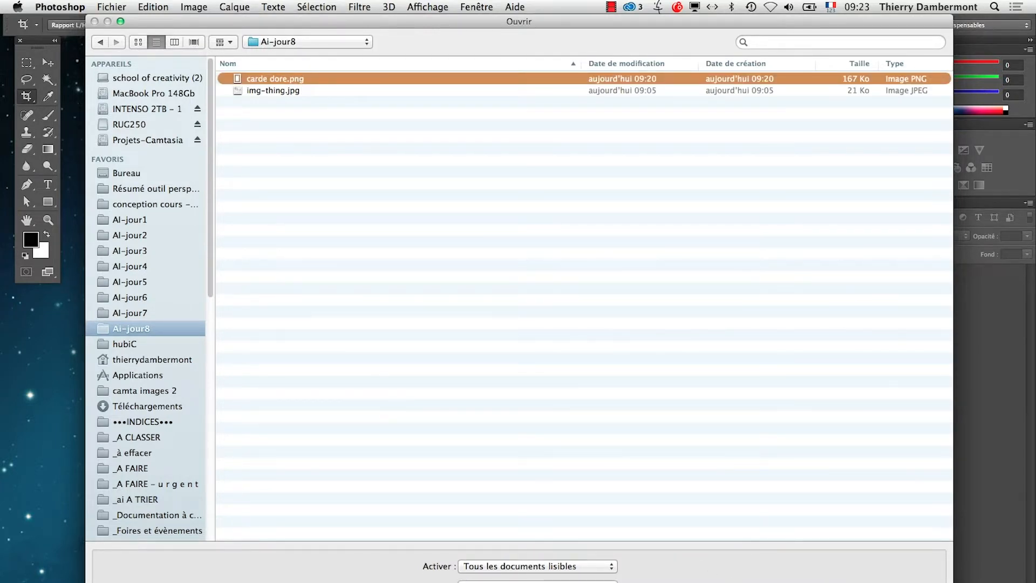
pyautogui.press('Return')
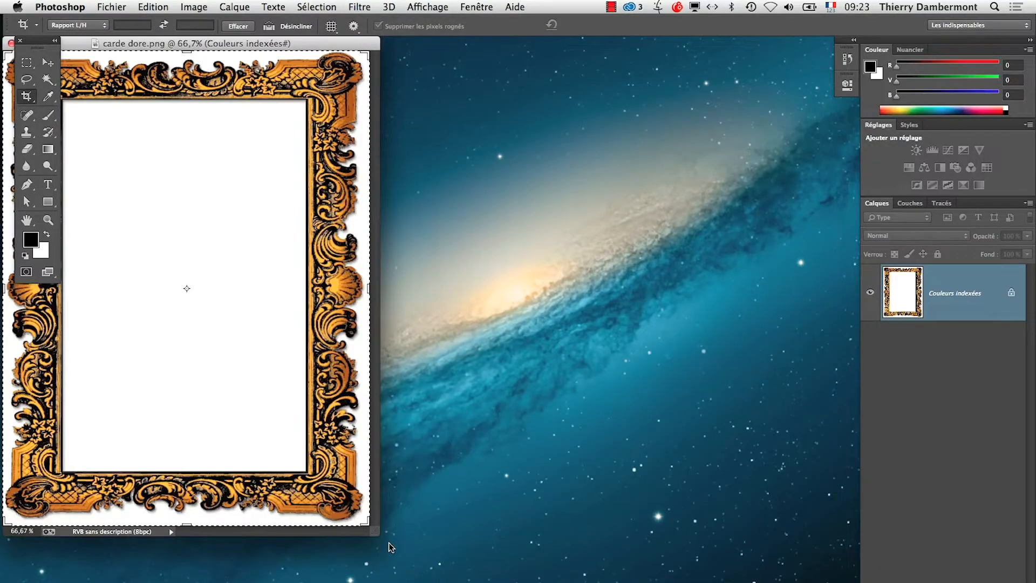
pyautogui.moveTo(375, 531); pyautogui.dragTo(601, 582)
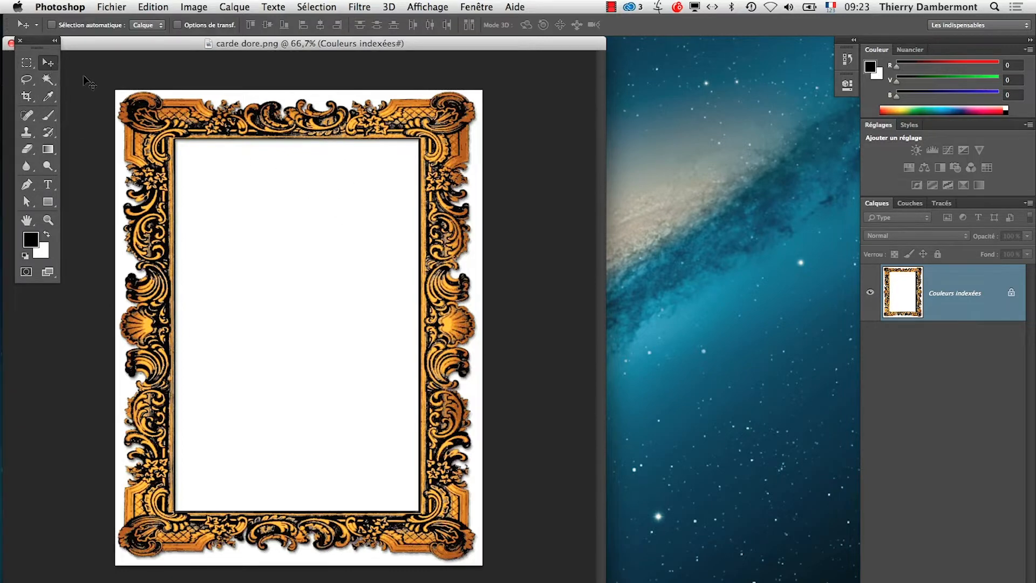
# Save the frame image in Photoshop format as cadre dore.psd in the Ai-jour8 folder
pyautogui.click(136, 5)
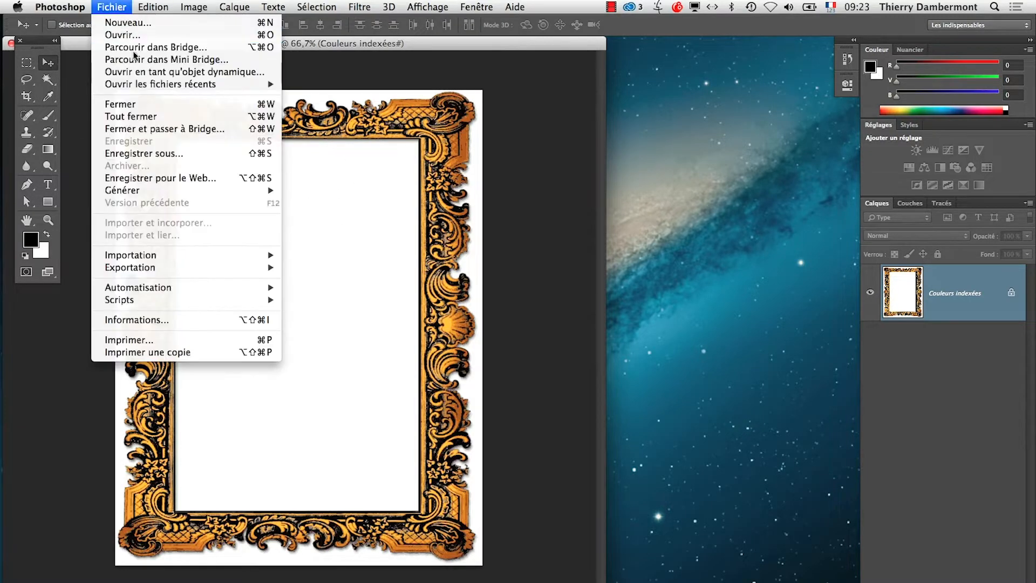
pyautogui.click(156, 153)
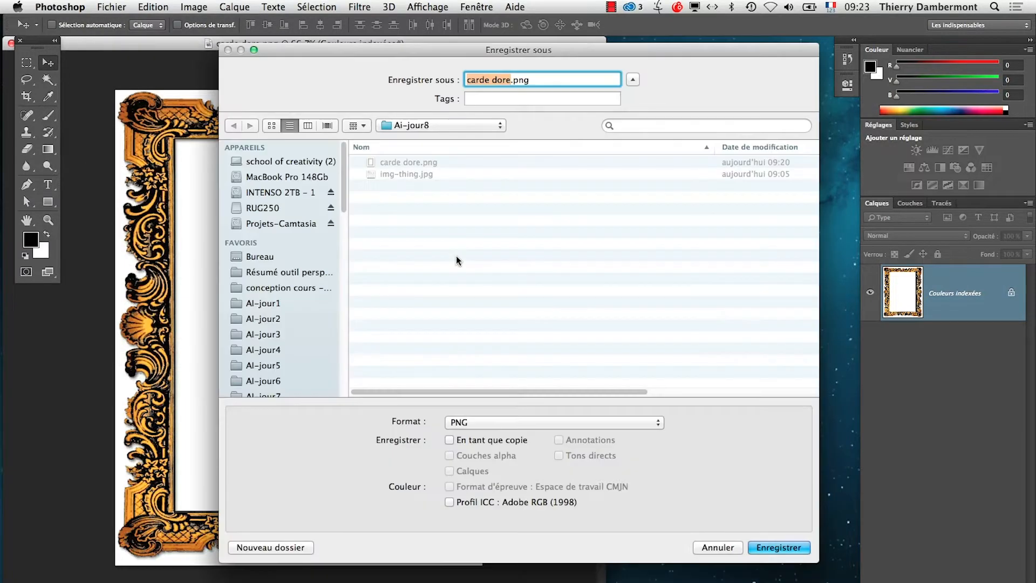
pyautogui.click(491, 422)
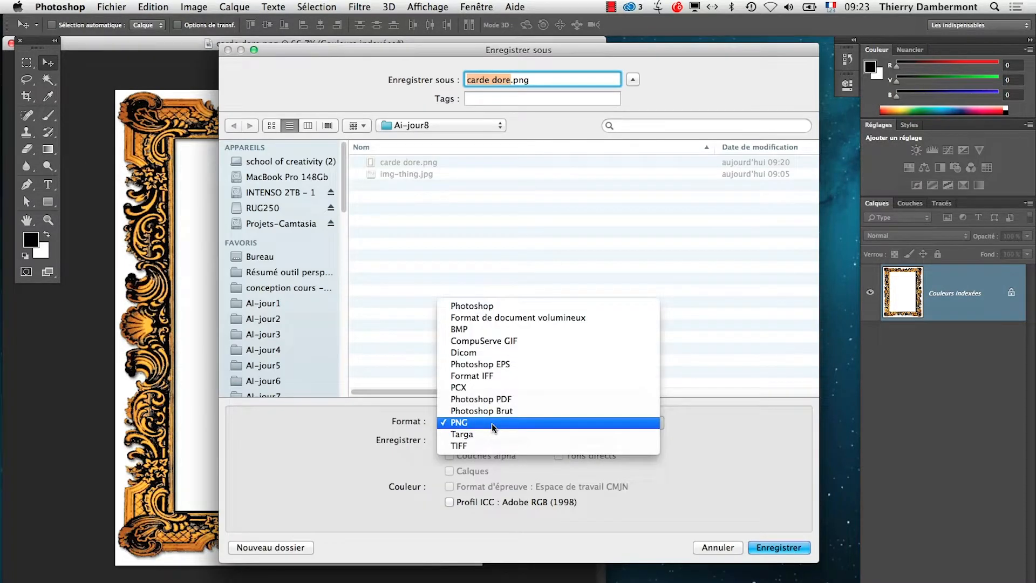
pyautogui.click(494, 307)
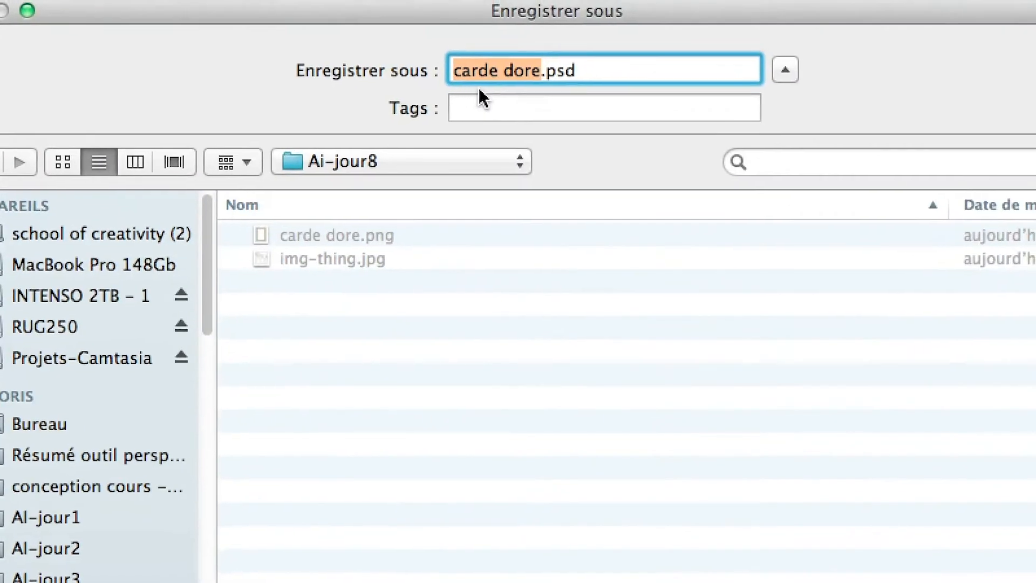
pyautogui.click(491, 67)
pyautogui.press('BackSpace')
pyautogui.press('BackSpace')
pyautogui.write('dr')
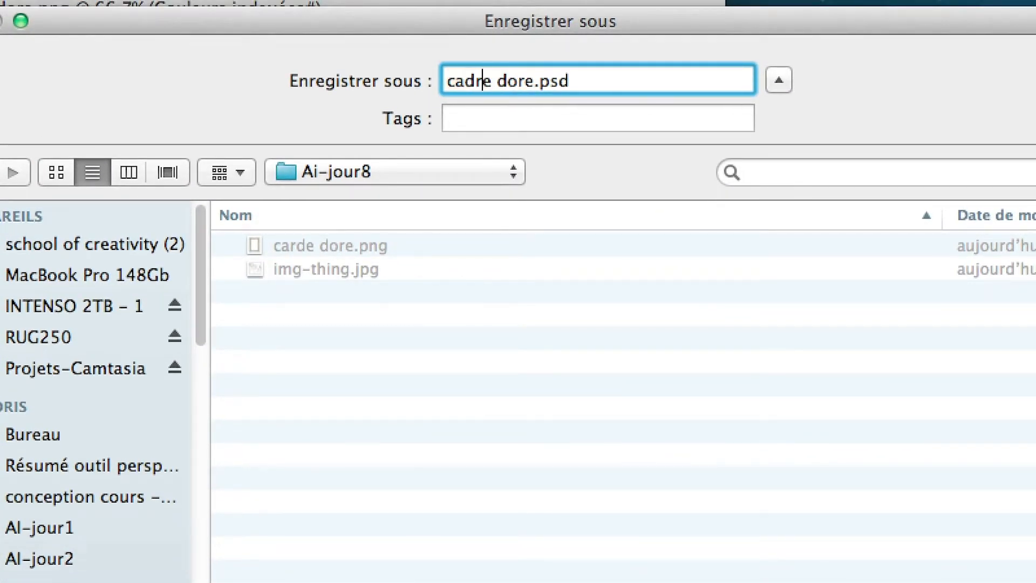
pyautogui.moveTo(483, 81); pyautogui.dragTo(464, 81)
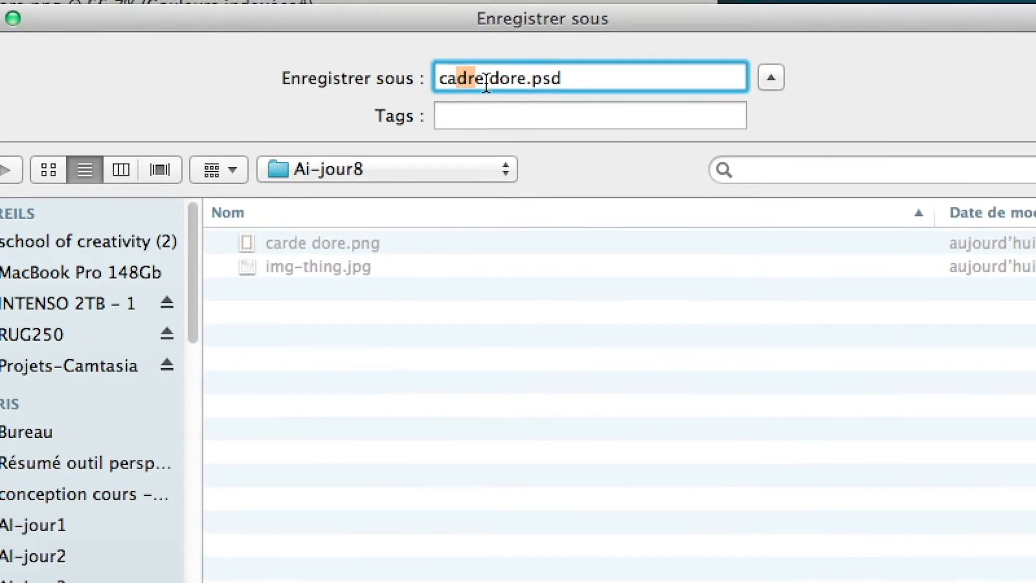
pyautogui.click(485, 81)
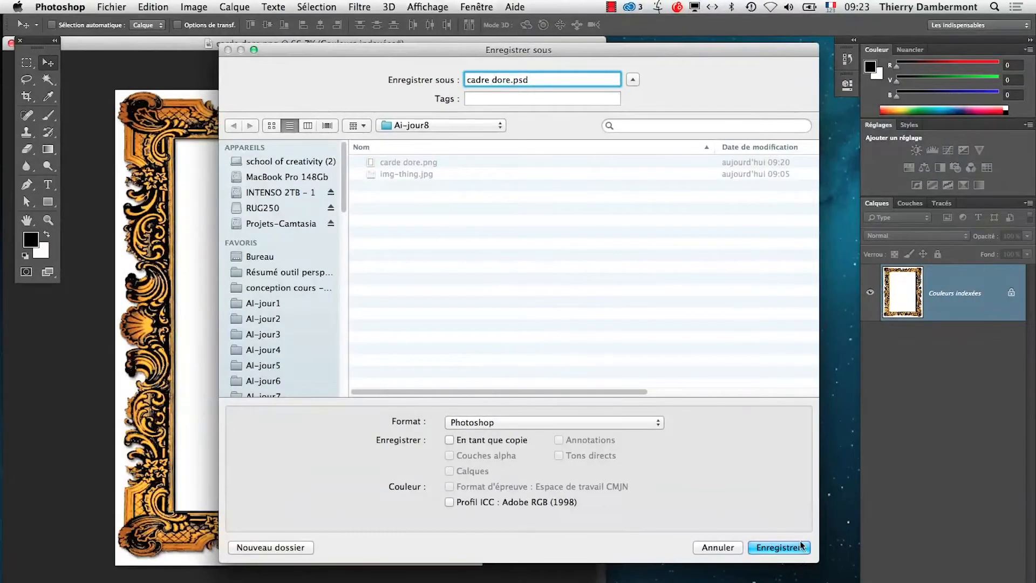
pyautogui.click(803, 546)
# Switch to Illustrator and delete the linked carde dore.png frame from the artboard
pyautogui.press('super+Tab')
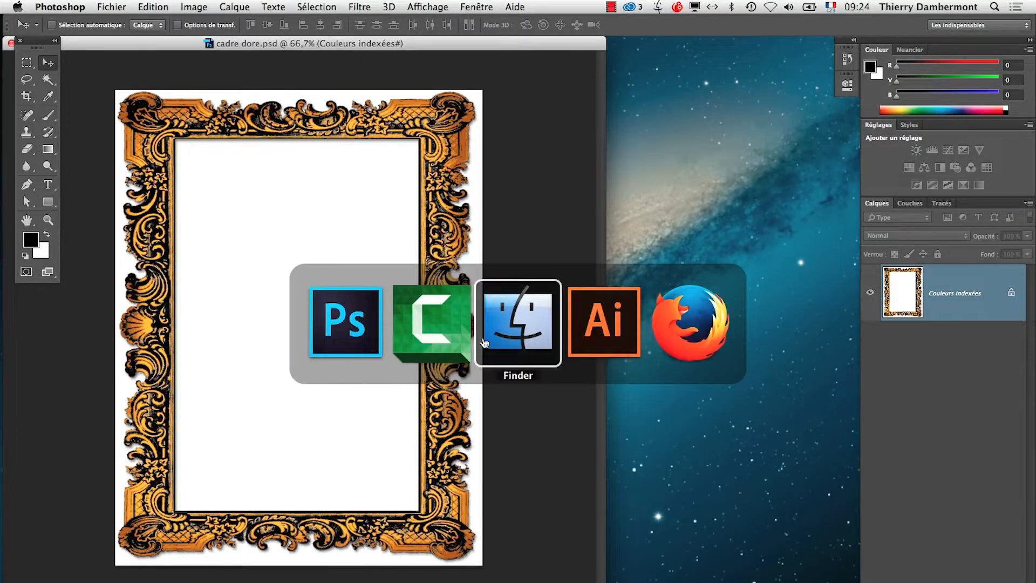
pyautogui.press('super+Tab')
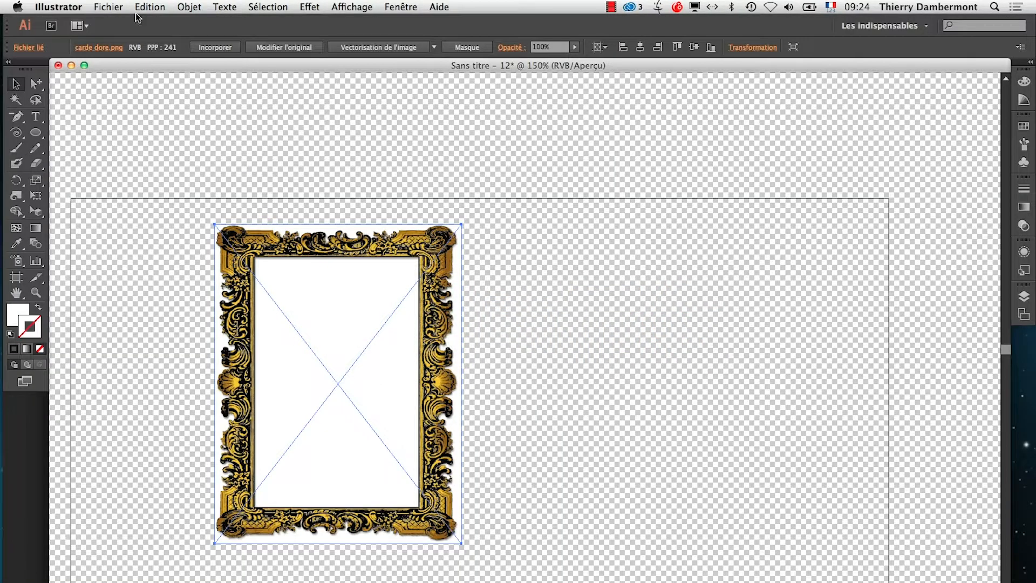
pyautogui.click(326, 203)
pyautogui.click(338, 263)
pyautogui.press('Delete')
# Import cadre dore.psd as a linked file (Lier enabled) and place it in the upper-left area of the artboard
pyautogui.click(116, 7)
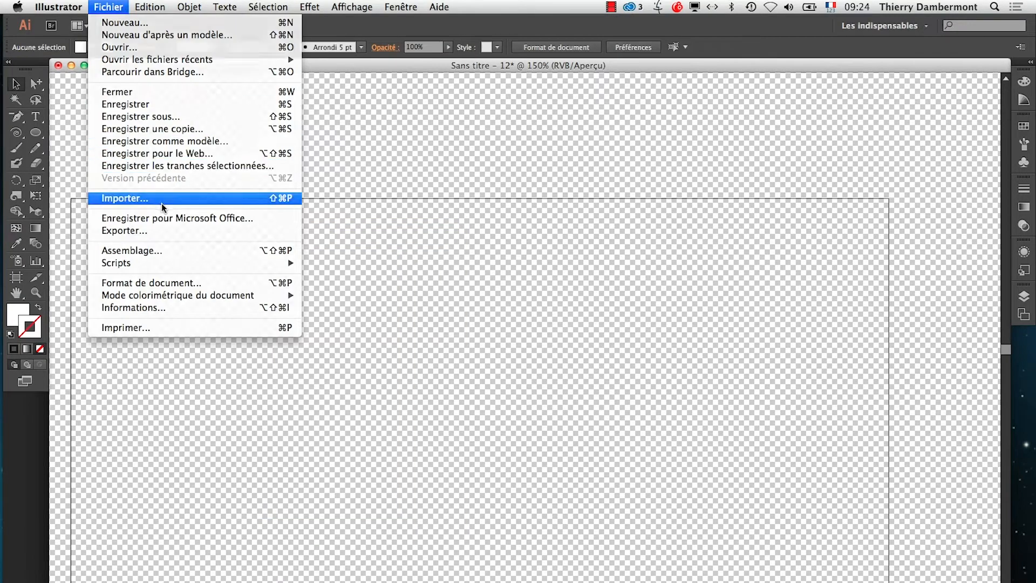
pyautogui.click(162, 204)
pyautogui.click(292, 135)
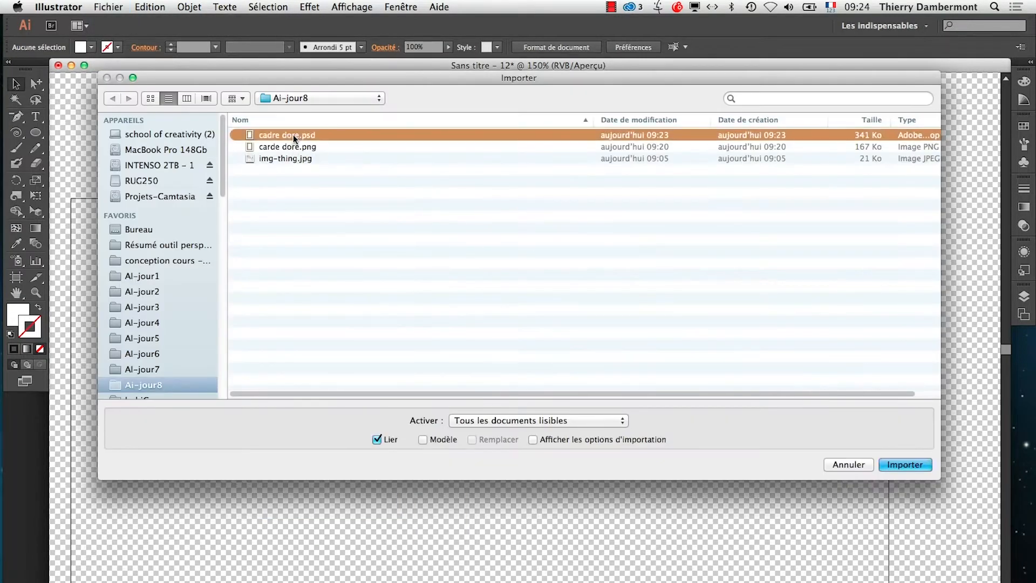
pyautogui.click(897, 464)
pyautogui.moveTo(156, 256); pyautogui.dragTo(477, 546)
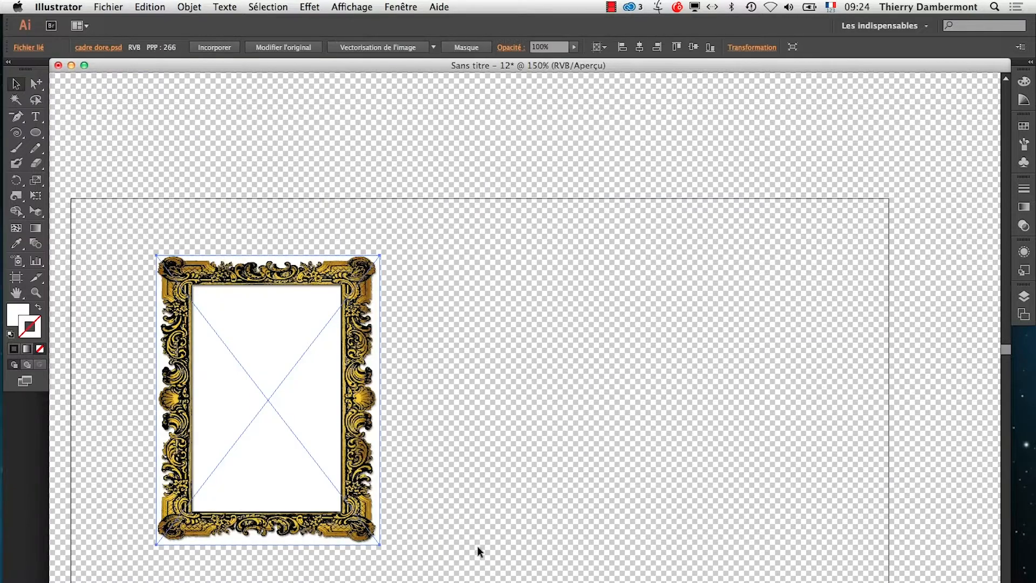
# Display the Liens panel and move it clear of the placed frame
pyautogui.click(413, 7)
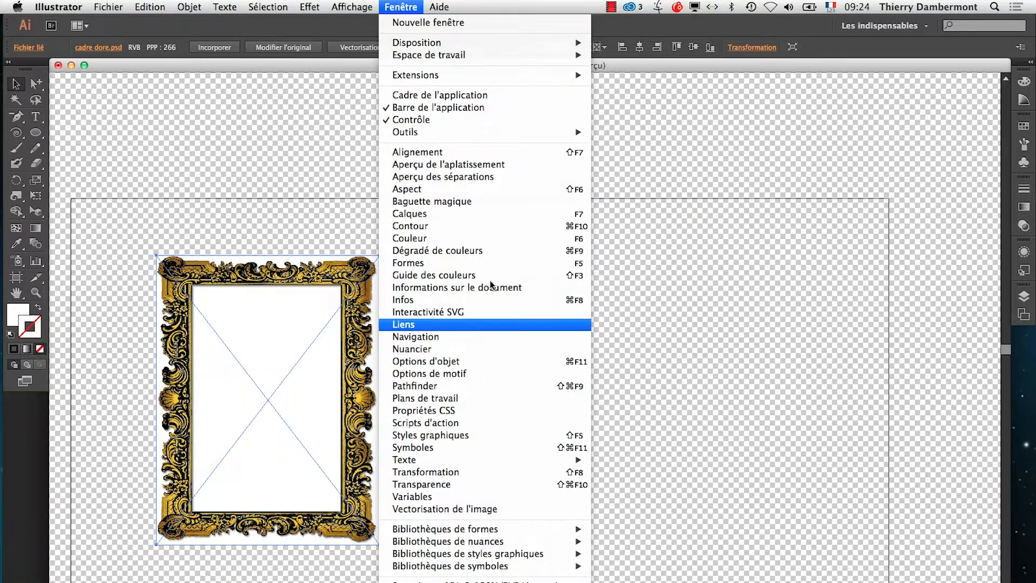
pyautogui.click(470, 324)
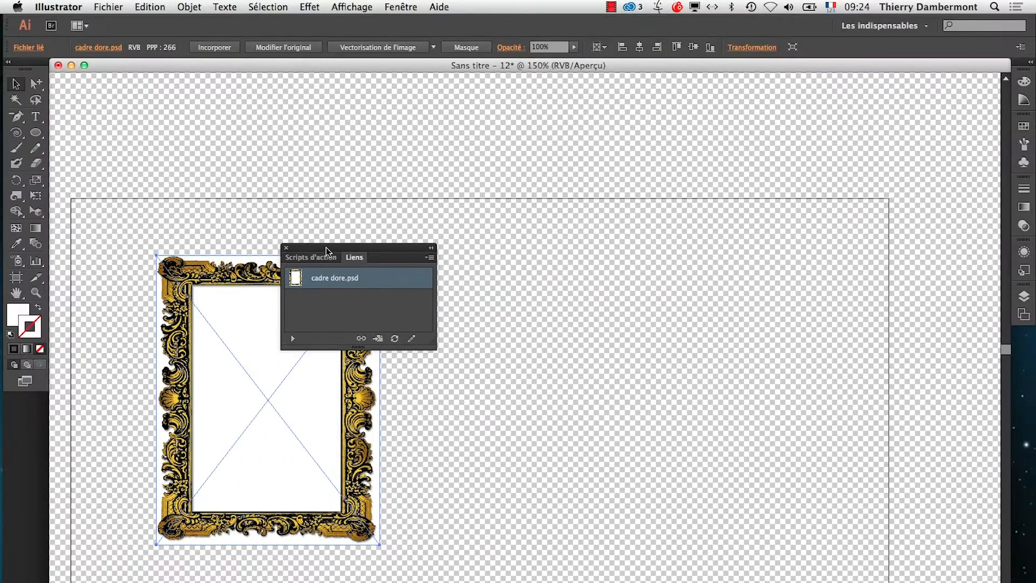
pyautogui.moveTo(292, 205); pyautogui.dragTo(768, 206)
# Switch to Photoshop, show cadre dore.psd in full-screen mode with menus, and shift the canvas towards the toolbox
pyautogui.press('super+Tab')
pyautogui.press('super+Tab')
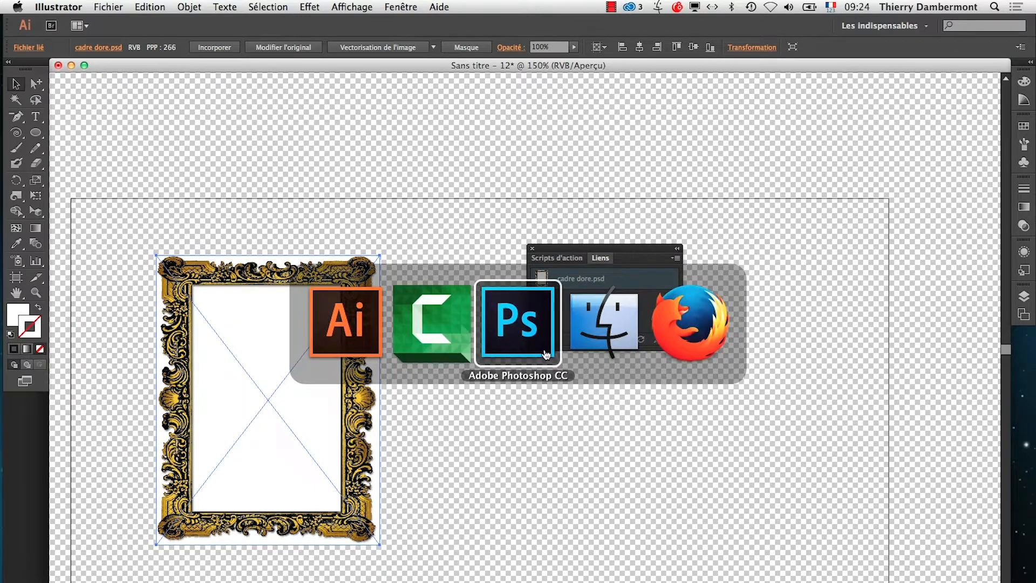
pyautogui.press('f')
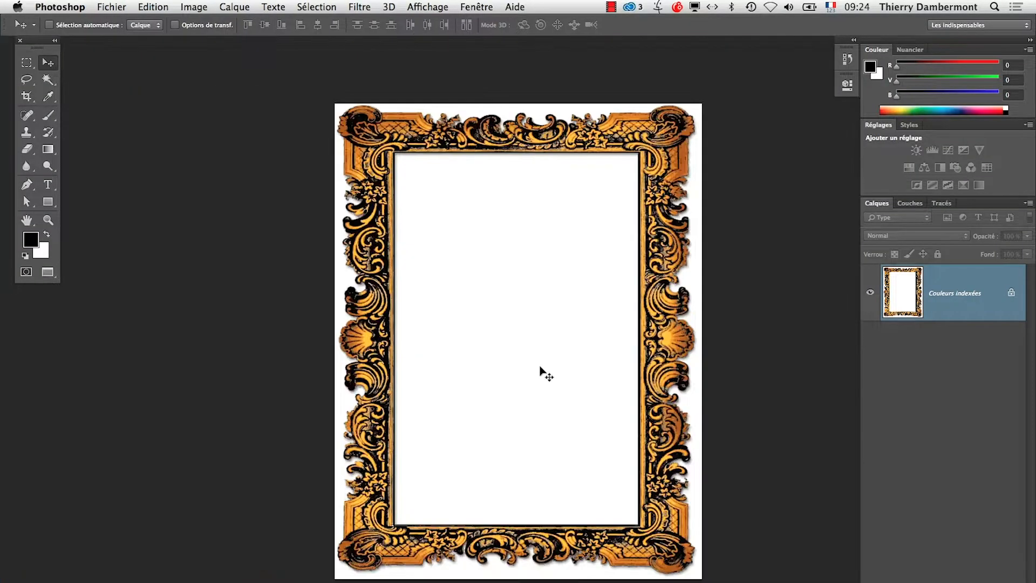
pyautogui.moveTo(539, 365); pyautogui.dragTo(315, 342)
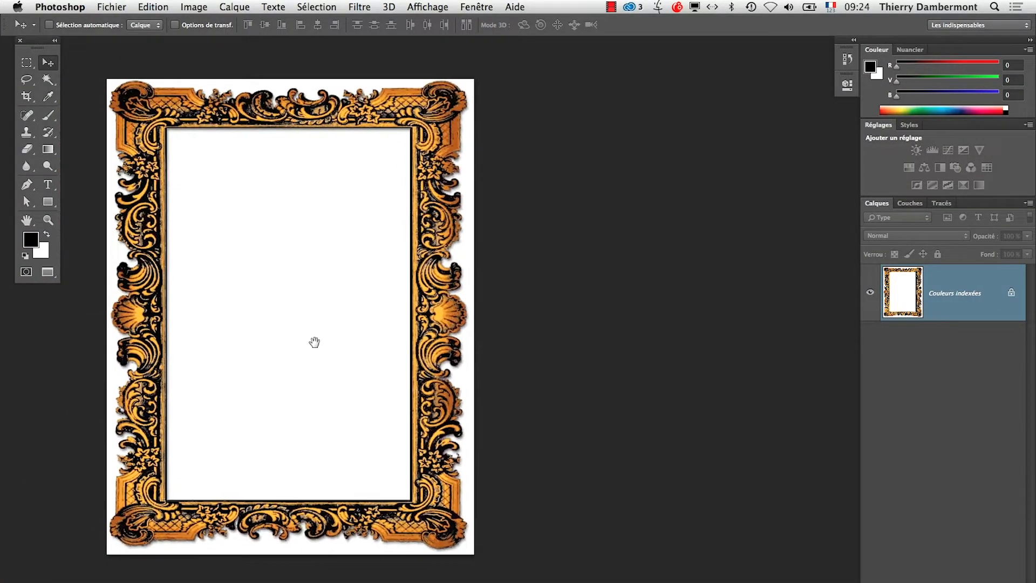
# Detach the Calques panel from the dock, enlarge it, and place it directly beside the frame image
pyautogui.moveTo(886, 204); pyautogui.dragTo(599, 148)
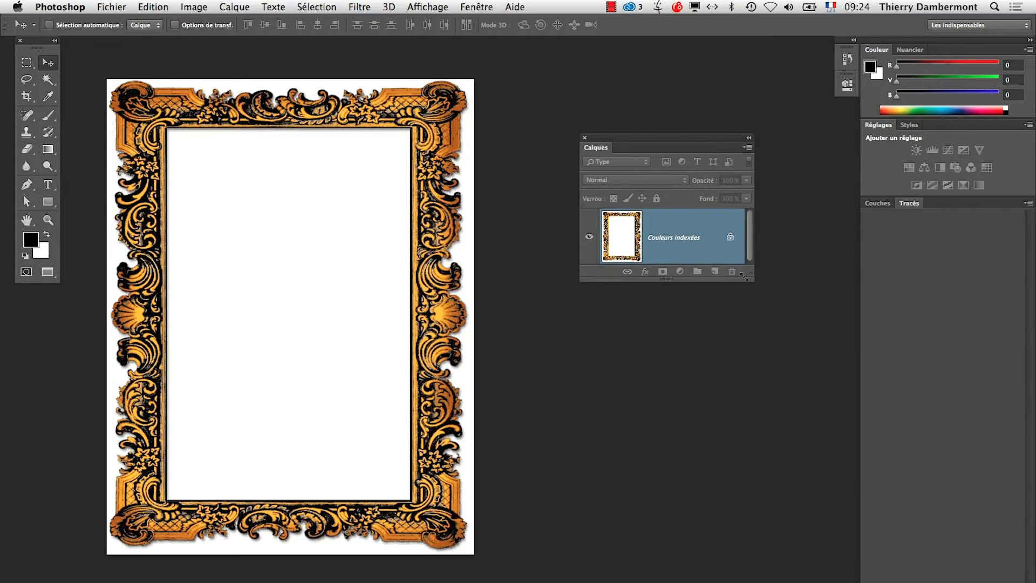
pyautogui.moveTo(748, 272); pyautogui.dragTo(801, 382)
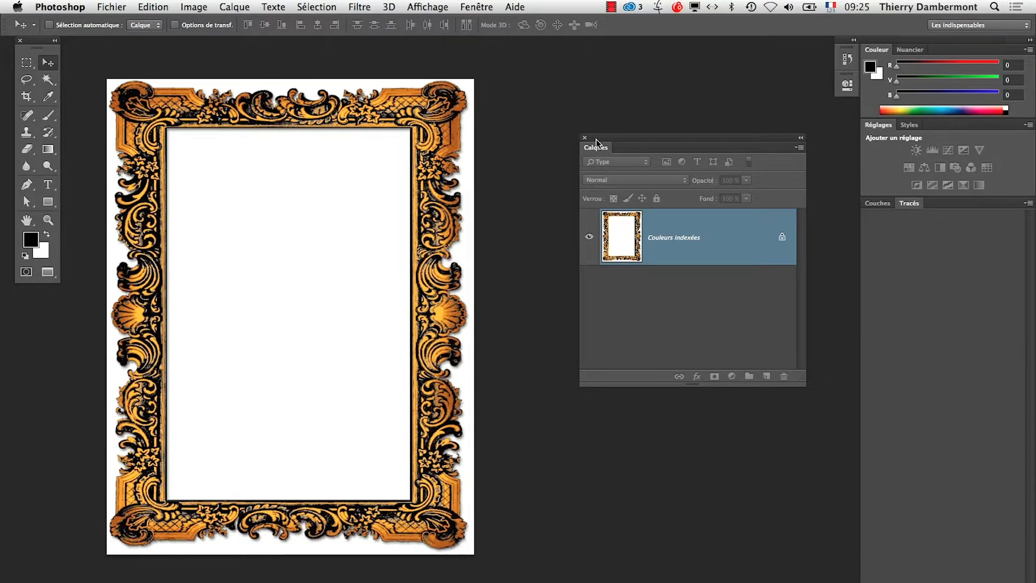
pyautogui.moveTo(596, 142); pyautogui.dragTo(500, 57)
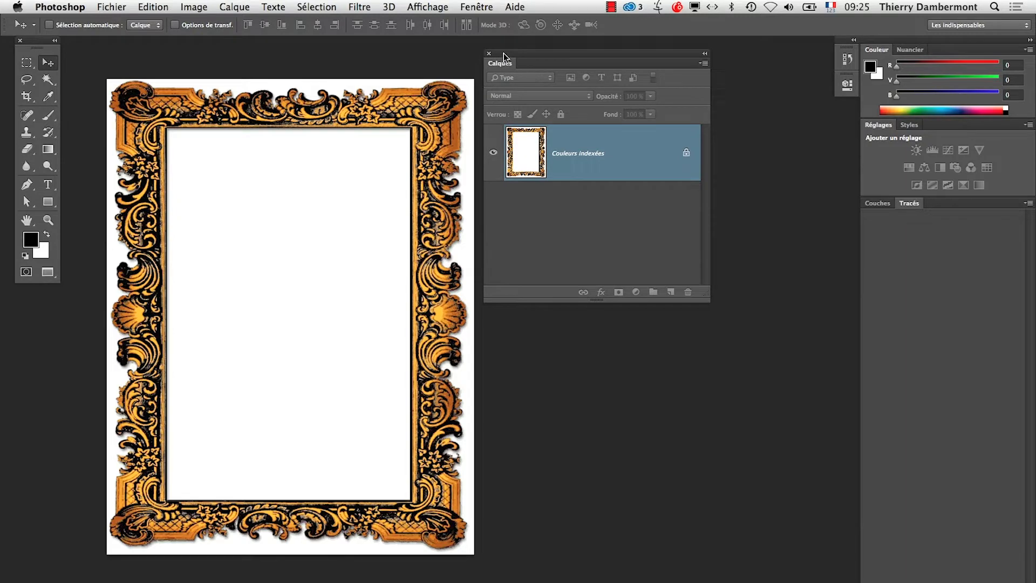
# Detach the Couches panel from the dock, float it just below the Calques panel, and enlarge it
pyautogui.click(877, 204)
pyautogui.moveTo(878, 205); pyautogui.dragTo(609, 222)
pyautogui.moveTo(760, 290); pyautogui.dragTo(789, 410)
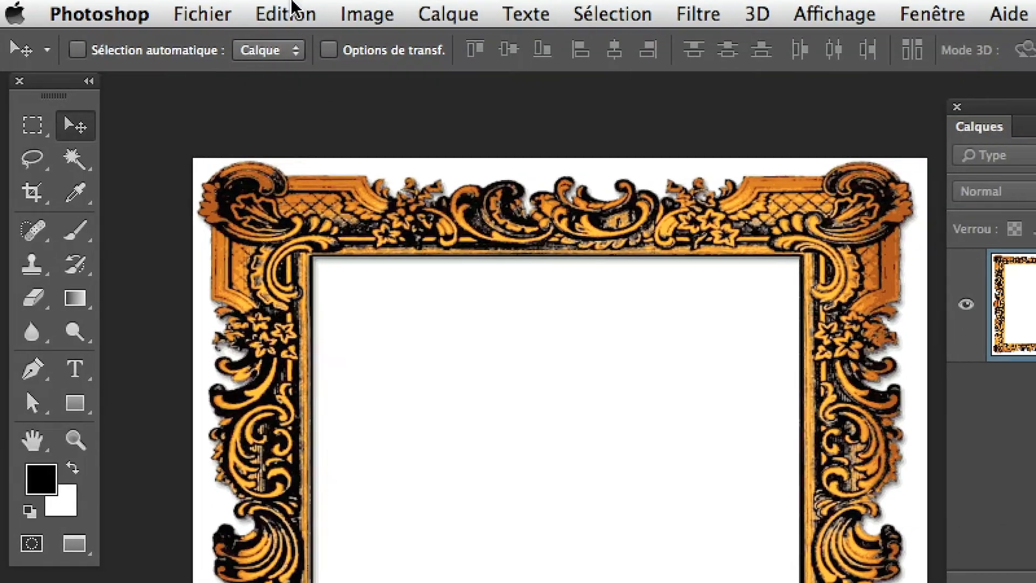
# Examine the indexed image's color table (Table des couleurs) and close it without changes
pyautogui.click(365, 8)
pyautogui.moveTo(324, 43)
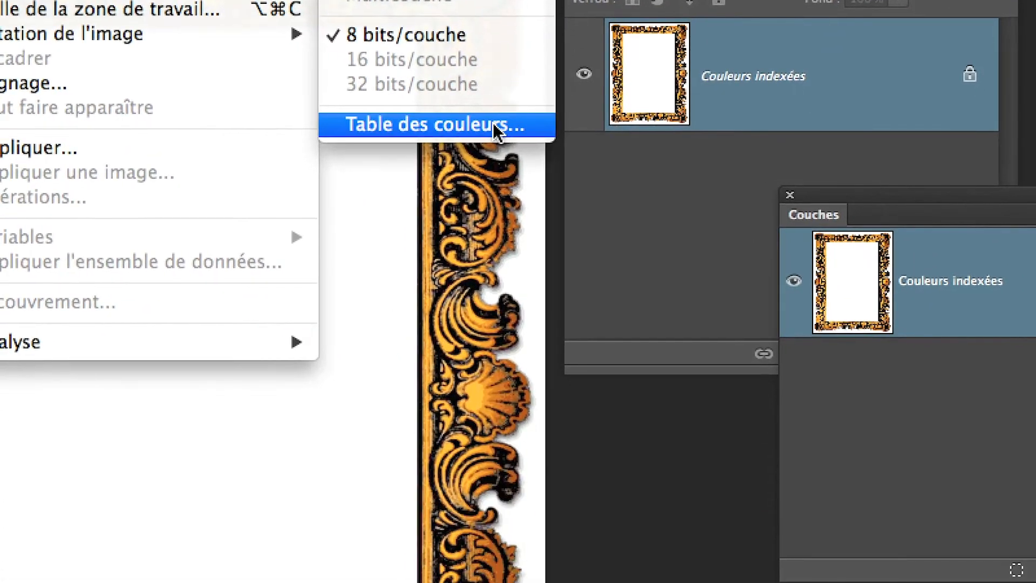
pyautogui.click(502, 282)
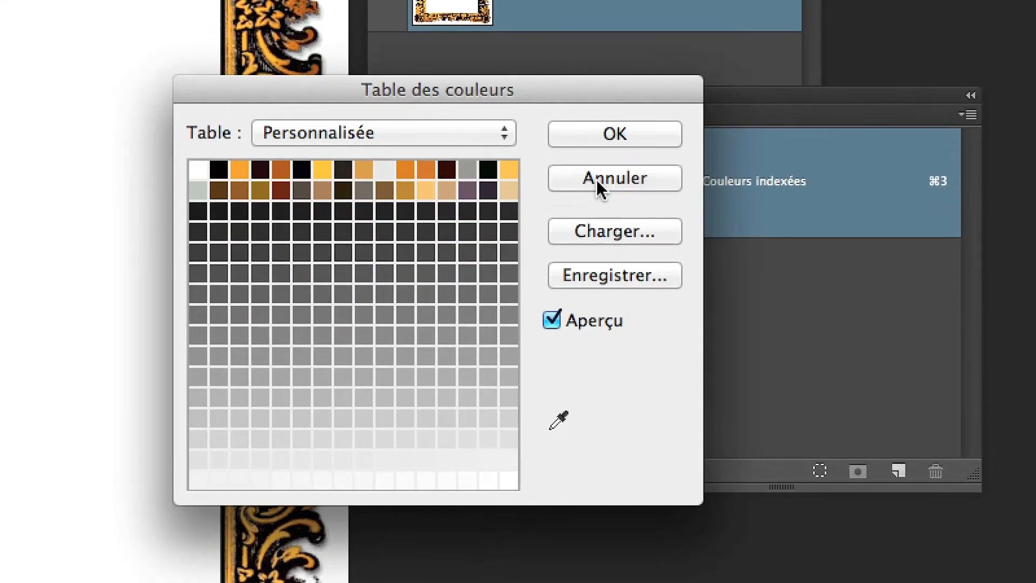
pyautogui.click(771, 239)
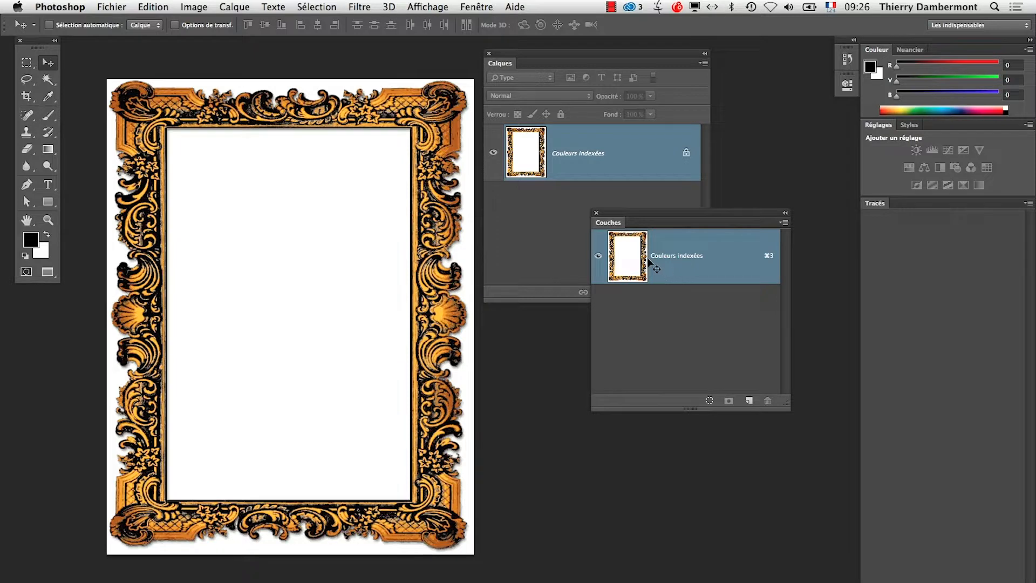
# Switch to Firefox and open a new browser window
pyautogui.click(24, 541)
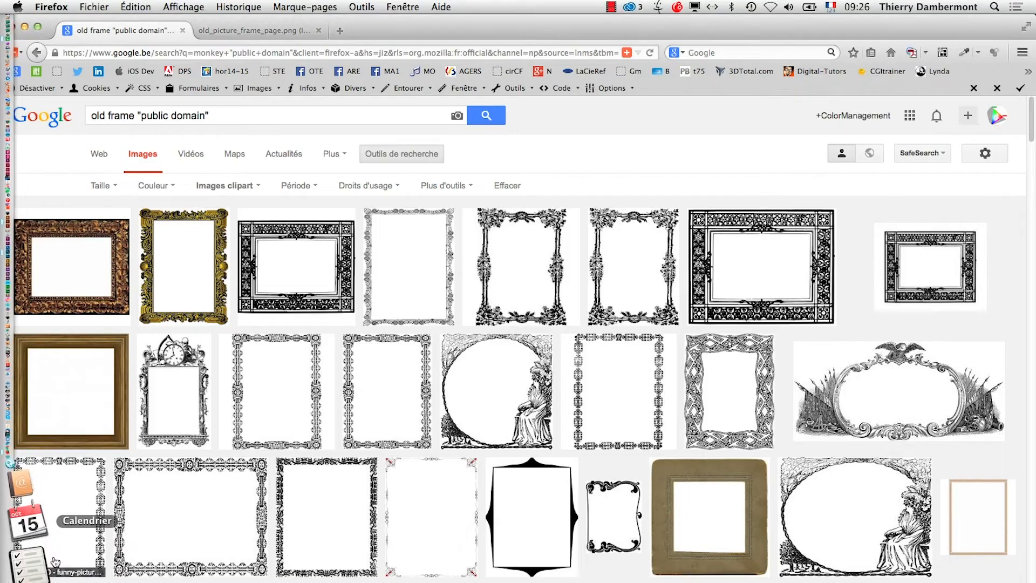
pyautogui.click(94, 6)
pyautogui.click(110, 34)
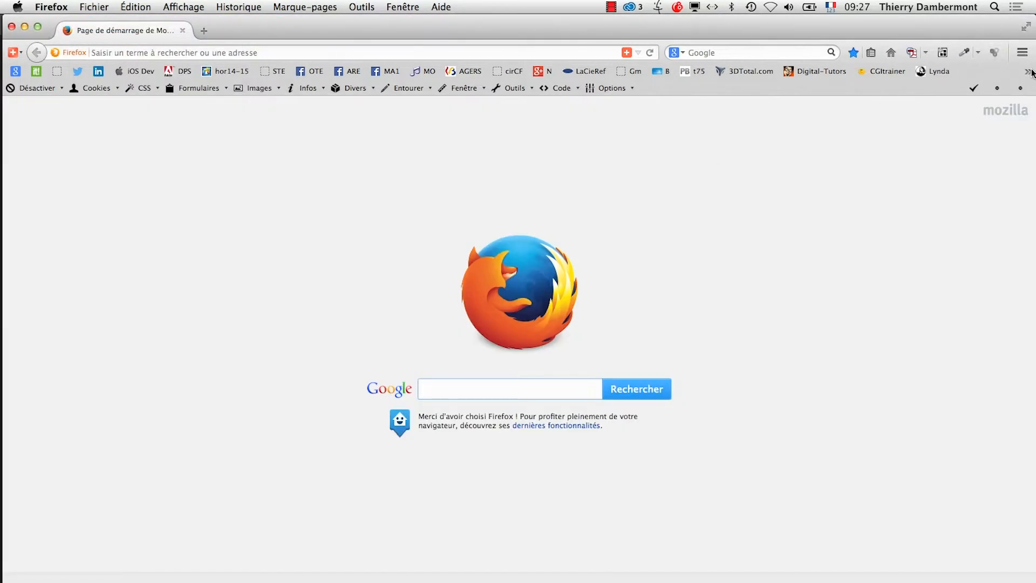
# Find the saved YouTube bookmark among the overflow bookmarks and open it to load the BitmapStudio channel page
pyautogui.click(1028, 72)
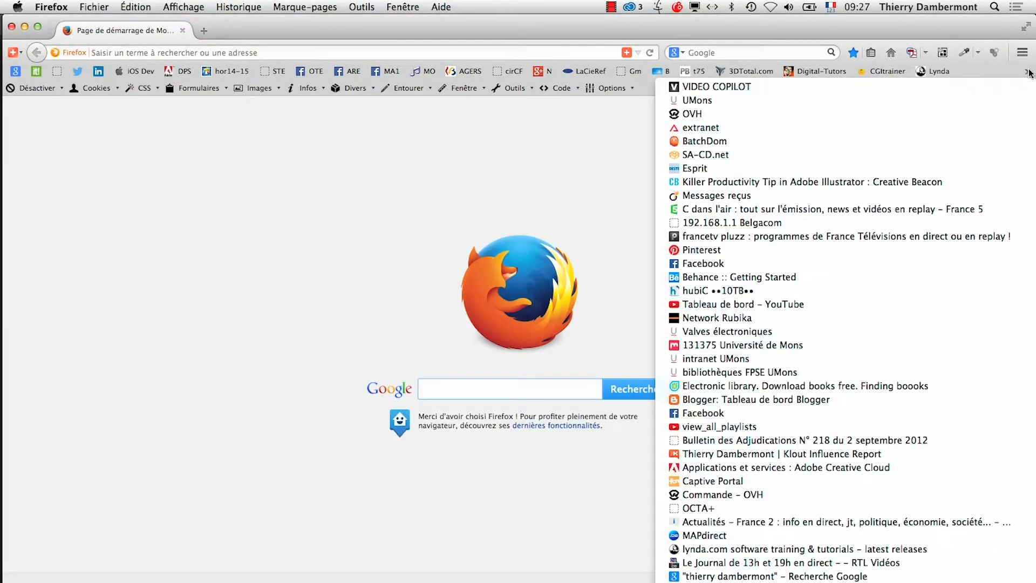
pyautogui.scroll(-8, 810, 451)
pyautogui.scroll(-8, 810, 451)
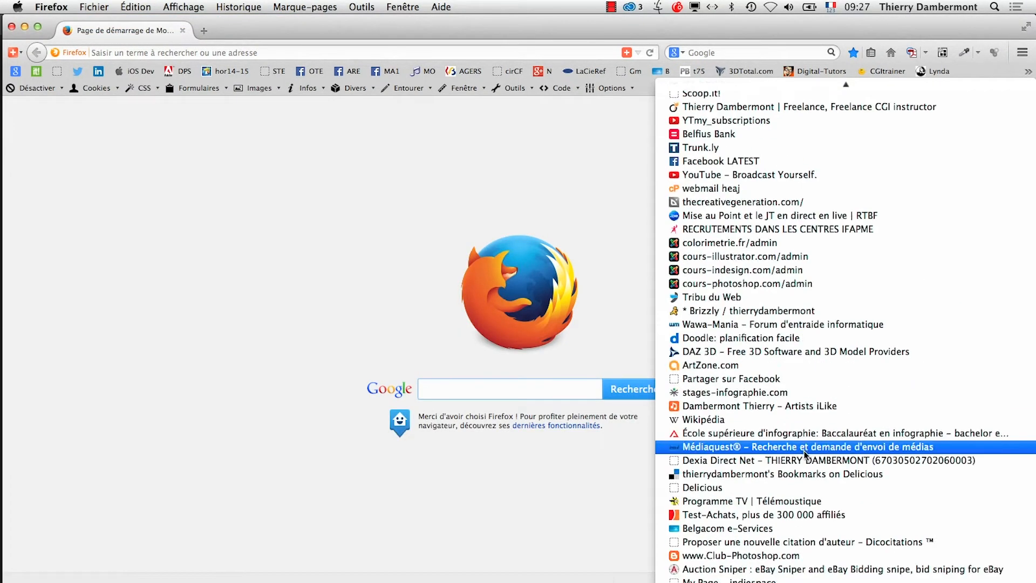
pyautogui.scroll(-3, 803, 453)
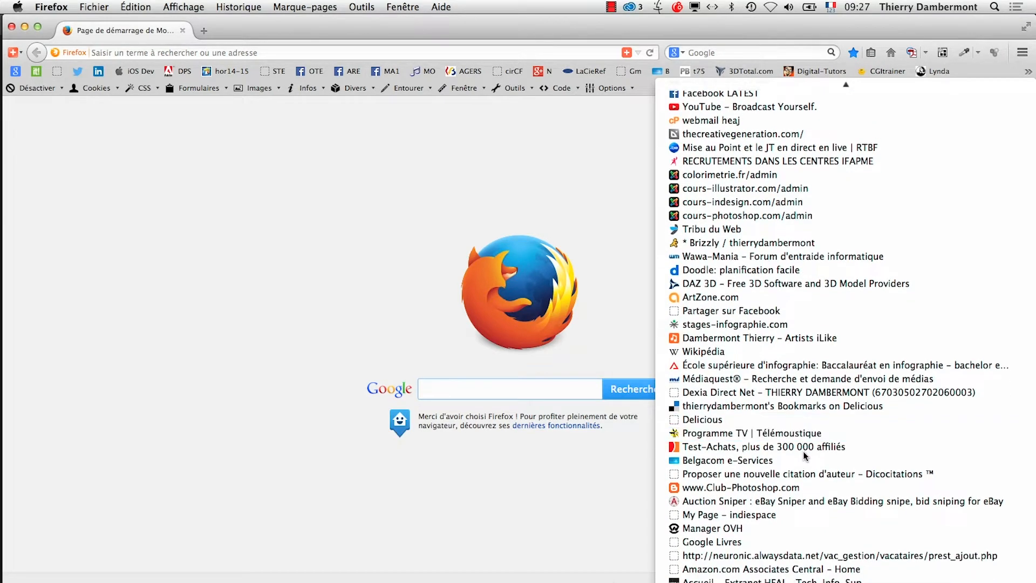
pyautogui.click(745, 108)
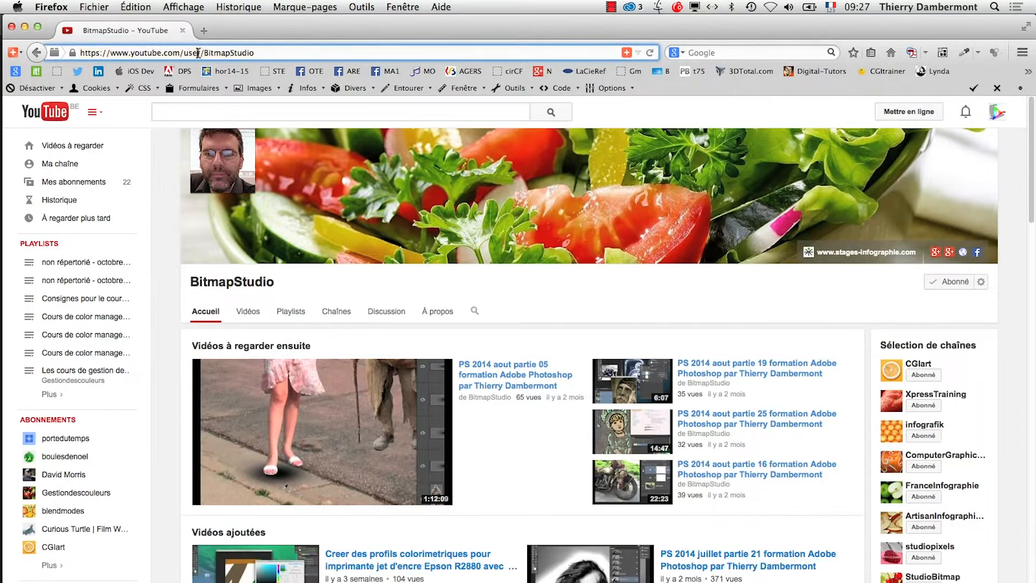
# Replace the user/BitmapStudio part of the address with idikotv to load the IDIKOtv YouTube channel
pyautogui.moveTo(183, 52); pyautogui.dragTo(251, 55)
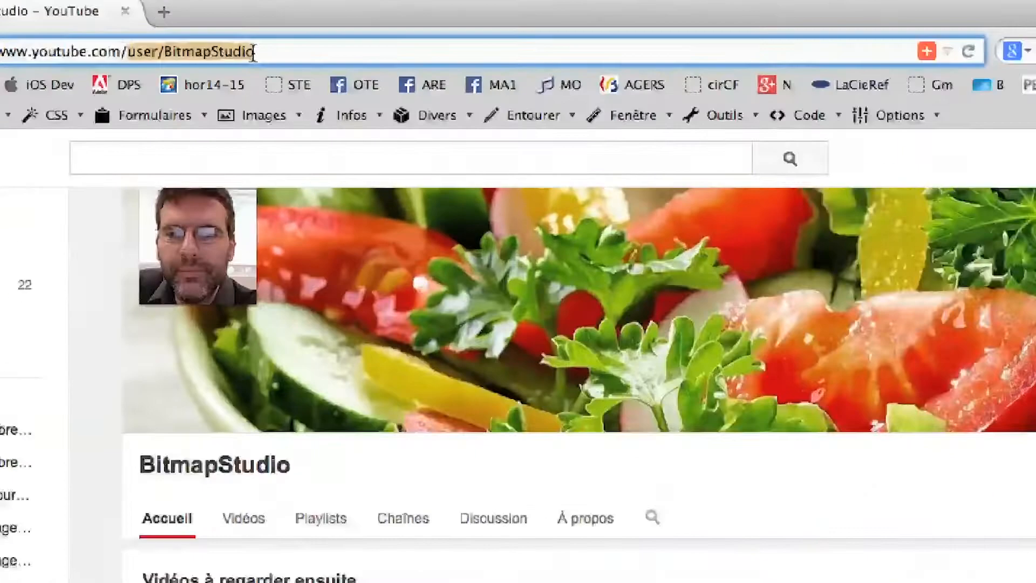
pyautogui.write('idi')
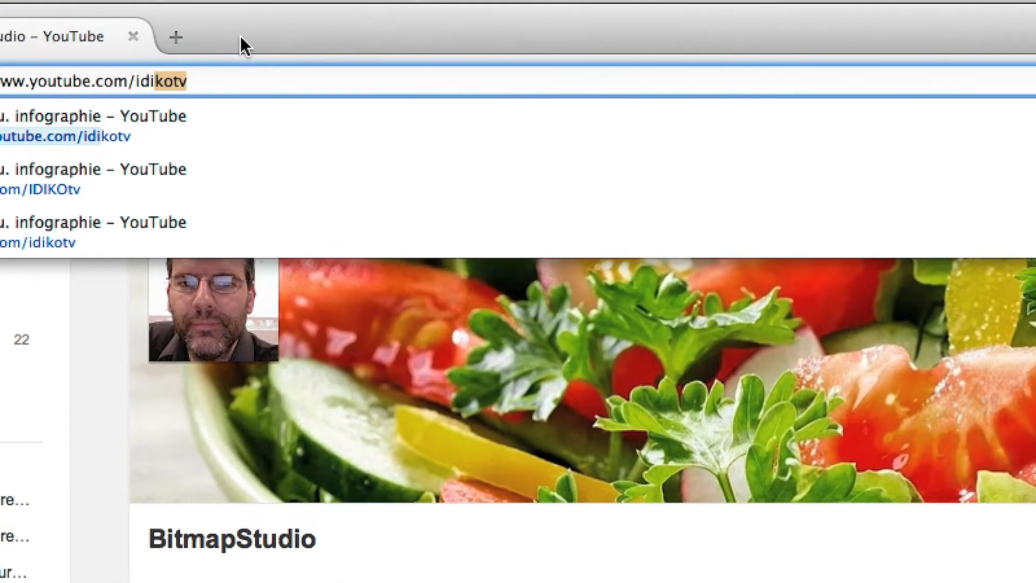
pyautogui.press('Return')
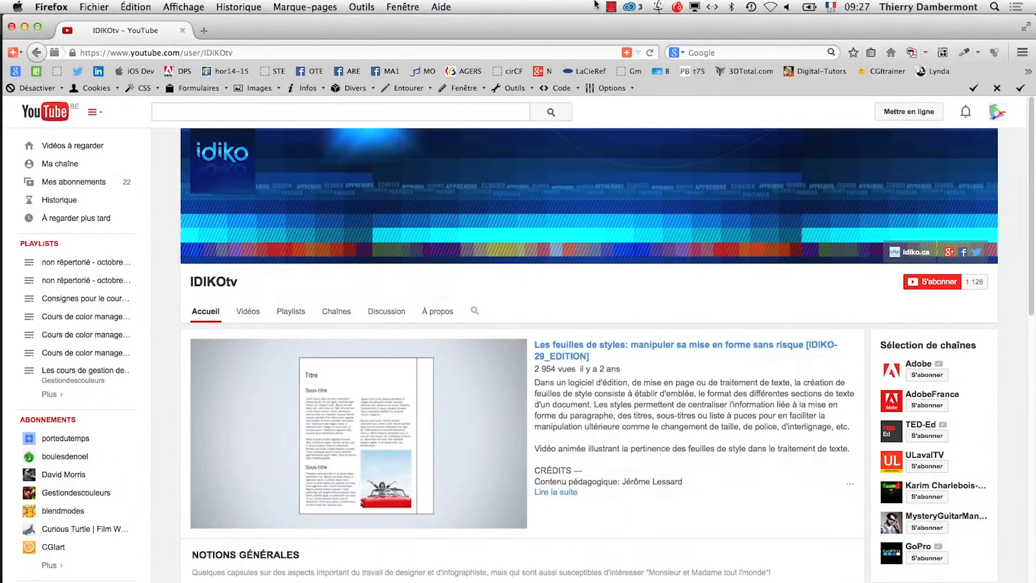
# Close the YouTube browser window and switch back to Photoshop
pyautogui.click(12, 28)
pyautogui.press('super+Tab')
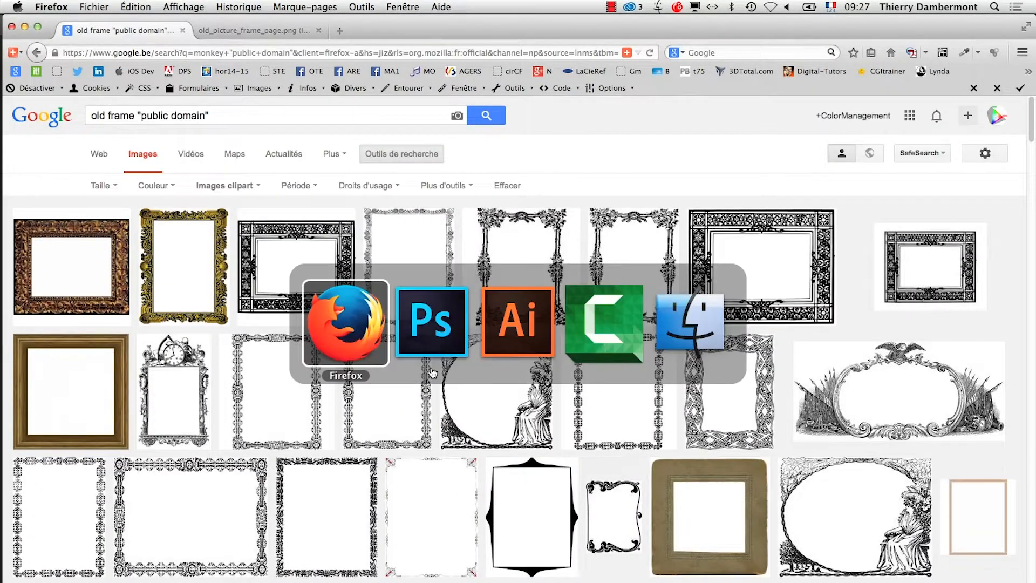
pyautogui.click(431, 324)
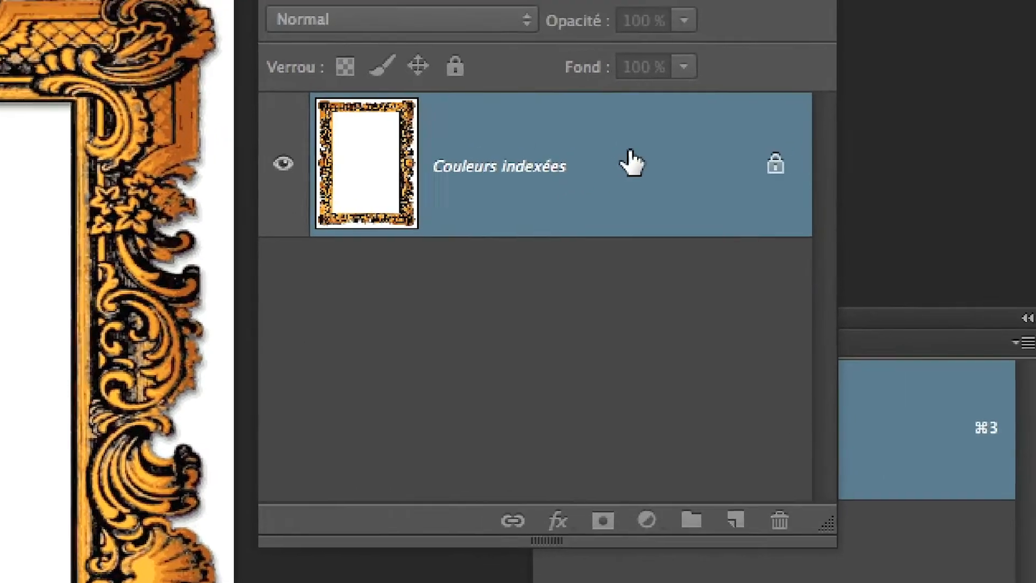
# Convert the indexed frame image to Couleurs RVB mode and check the mode options available for it
pyautogui.click(663, 130)
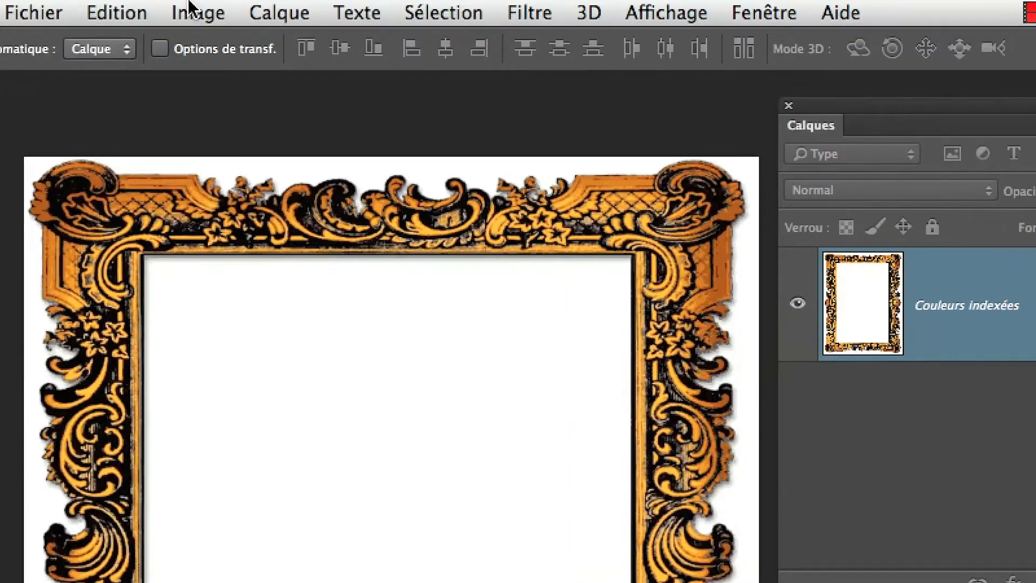
pyautogui.click(190, 7)
pyautogui.moveTo(203, 39)
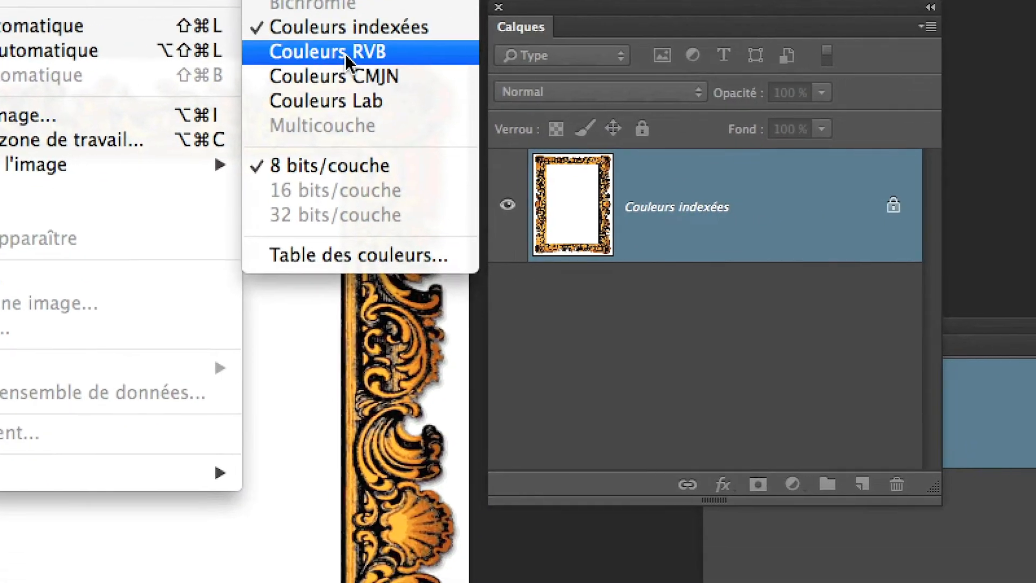
pyautogui.click(367, 56)
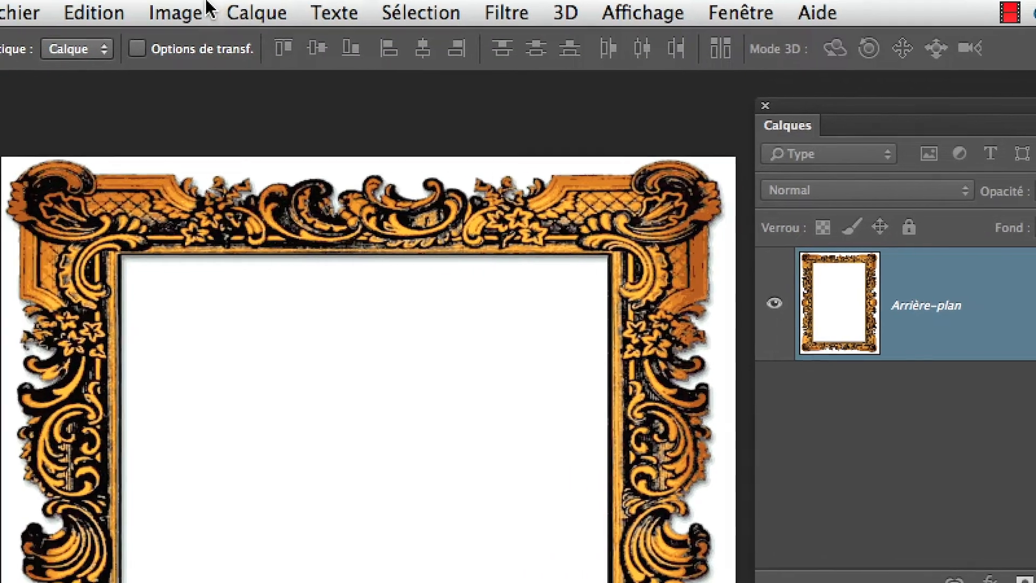
pyautogui.click(138, 13)
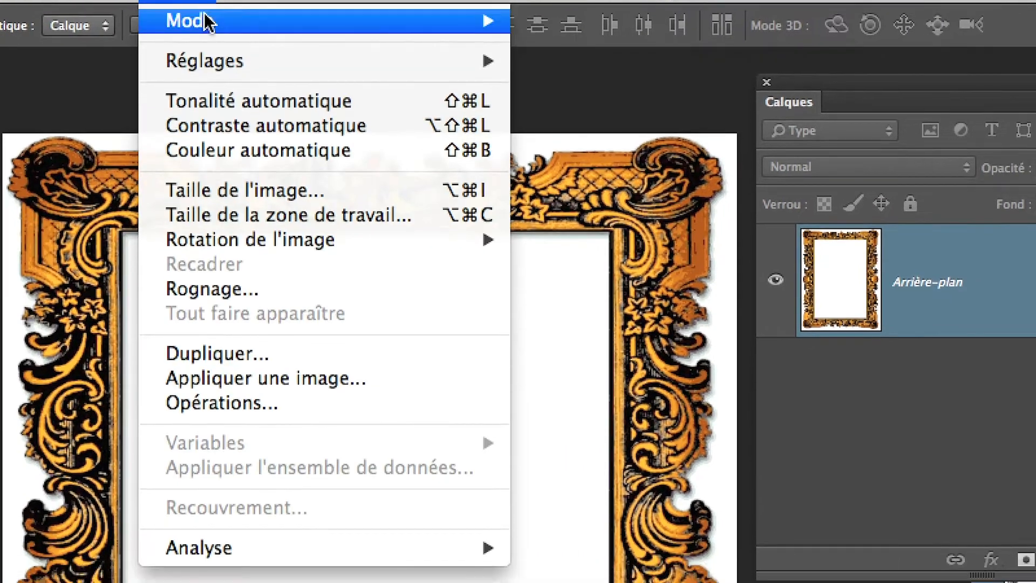
pyautogui.moveTo(146, 39)
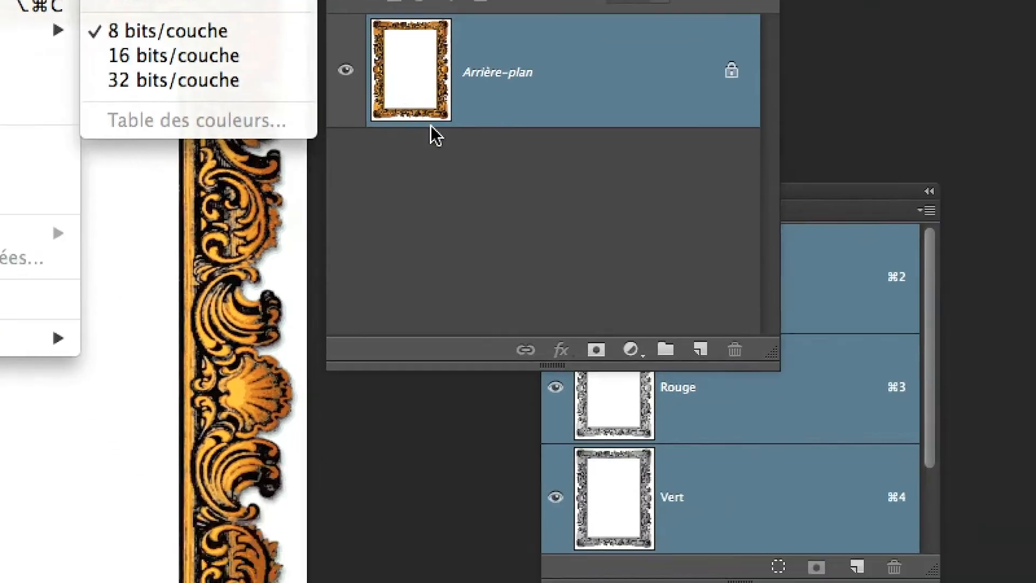
pyautogui.click(702, 186)
# Convert the locked background into a regular layer named Calque 0 and open its Style de calque blending options
pyautogui.doubleClick(483, 113)
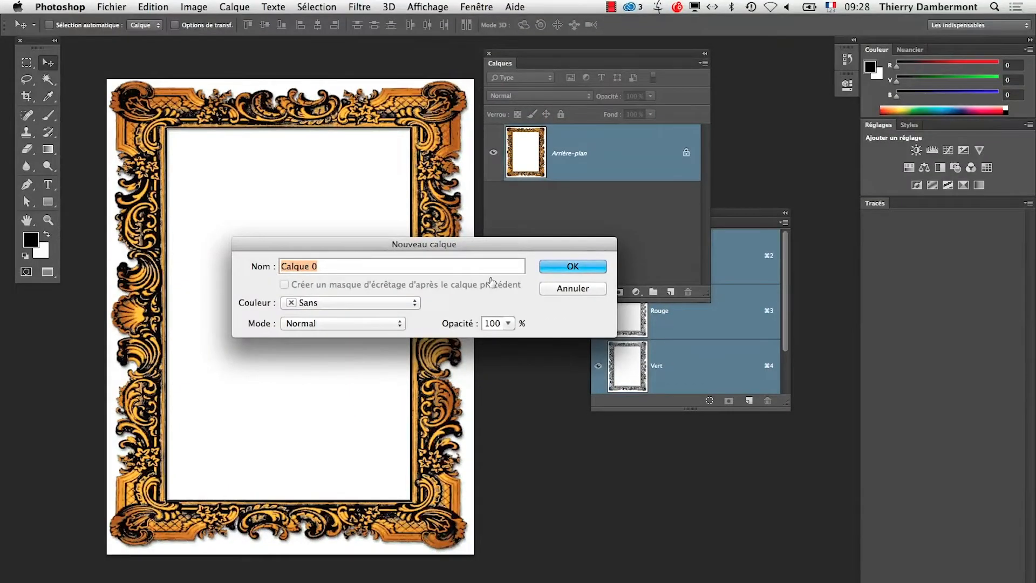
pyautogui.click(563, 173)
pyautogui.doubleClick(593, 156)
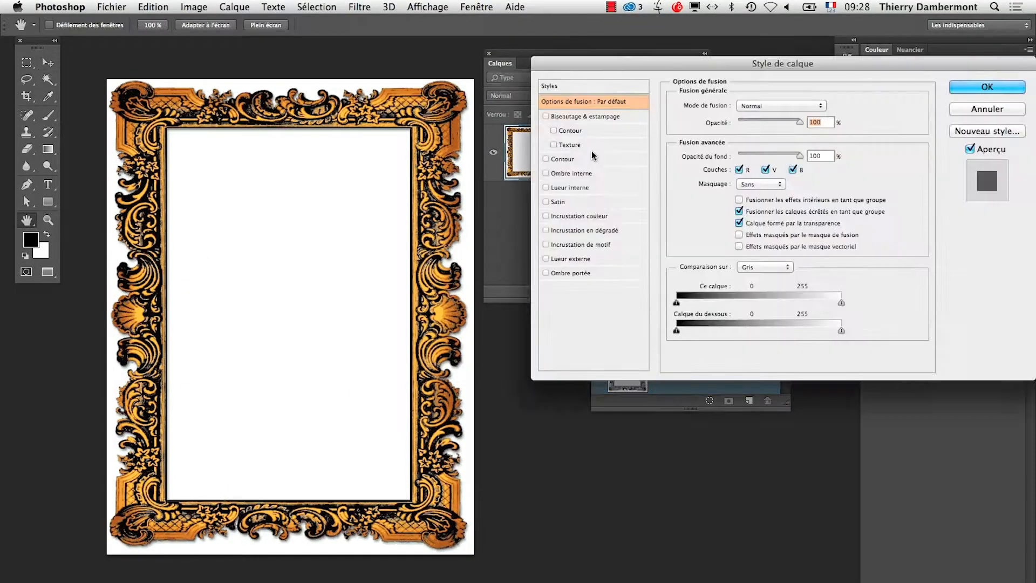
pyautogui.moveTo(608, 62); pyautogui.dragTo(514, 79)
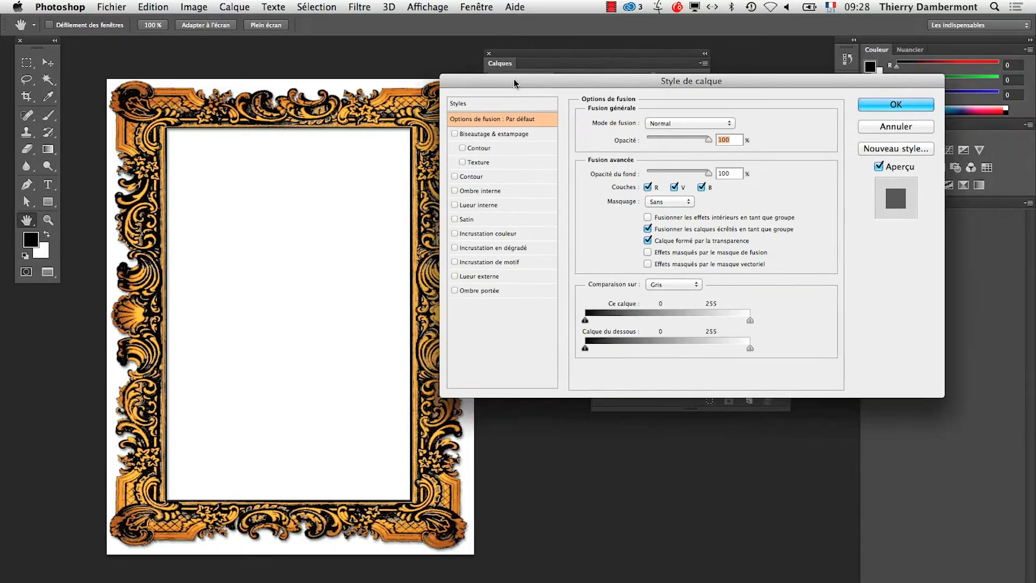
# Make the white areas of Calque 0 transparent by lowering the Ce calque white limit to 199
pyautogui.press('alt')
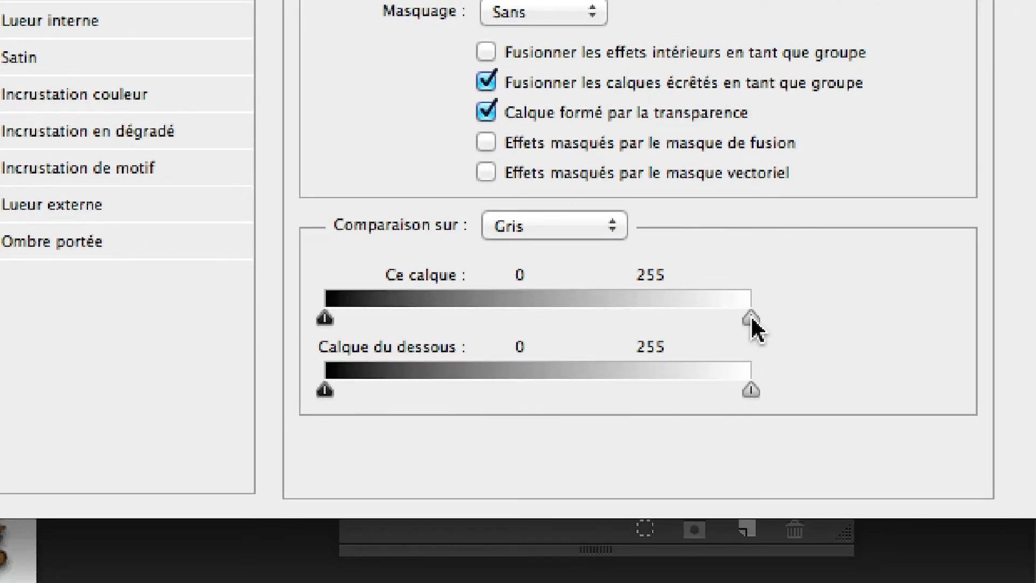
pyautogui.moveTo(751, 318); pyautogui.dragTo(744, 318)
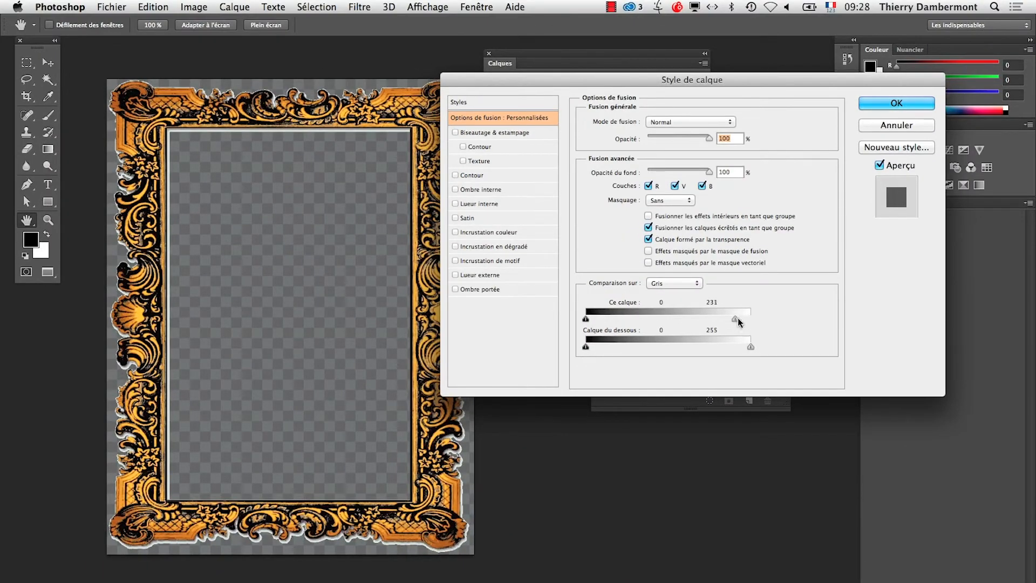
pyautogui.moveTo(736, 318); pyautogui.dragTo(717, 319)
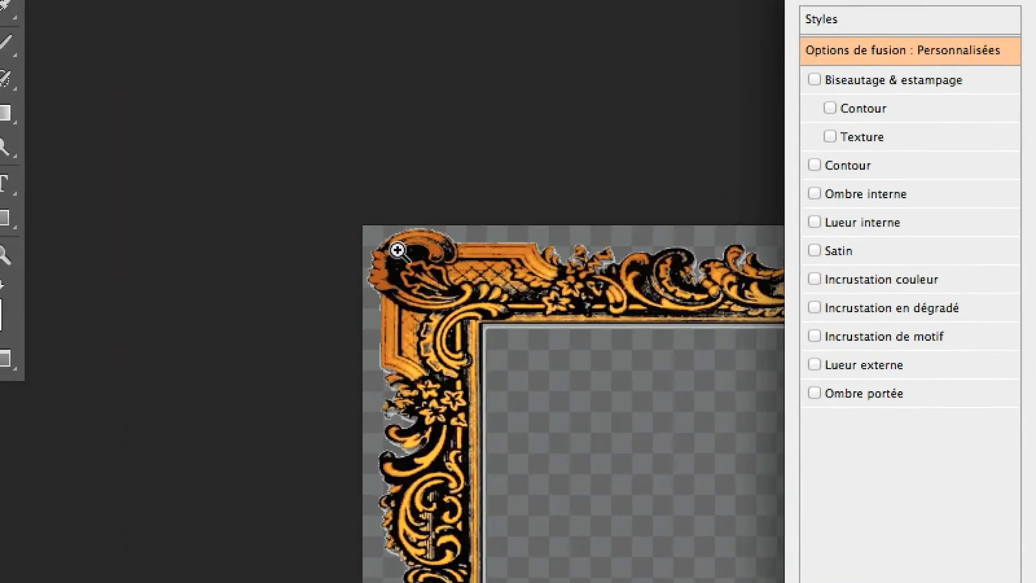
# Split the Ce calque white limit to 133 / 199 to soften the frame's edges and apply the blending options
pyautogui.click(398, 250)
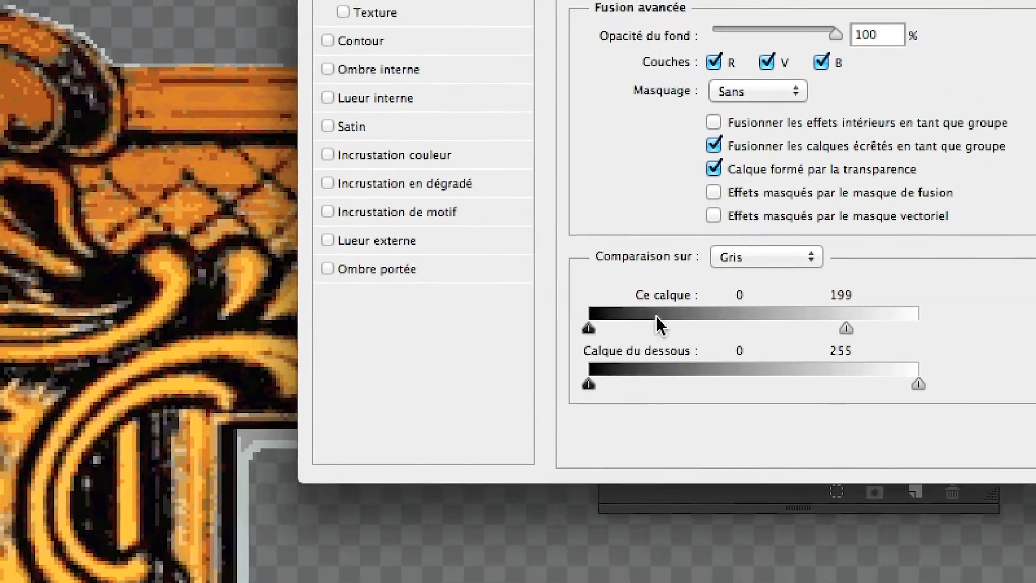
pyautogui.moveTo(81, 384); pyautogui.dragTo(745, 508)
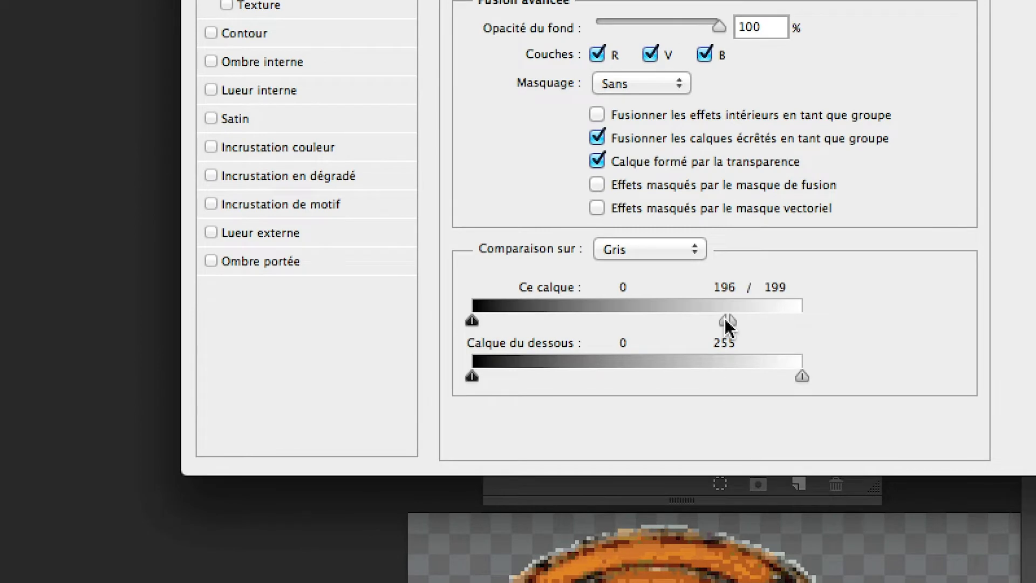
pyautogui.moveTo(727, 323); pyautogui.dragTo(682, 327)
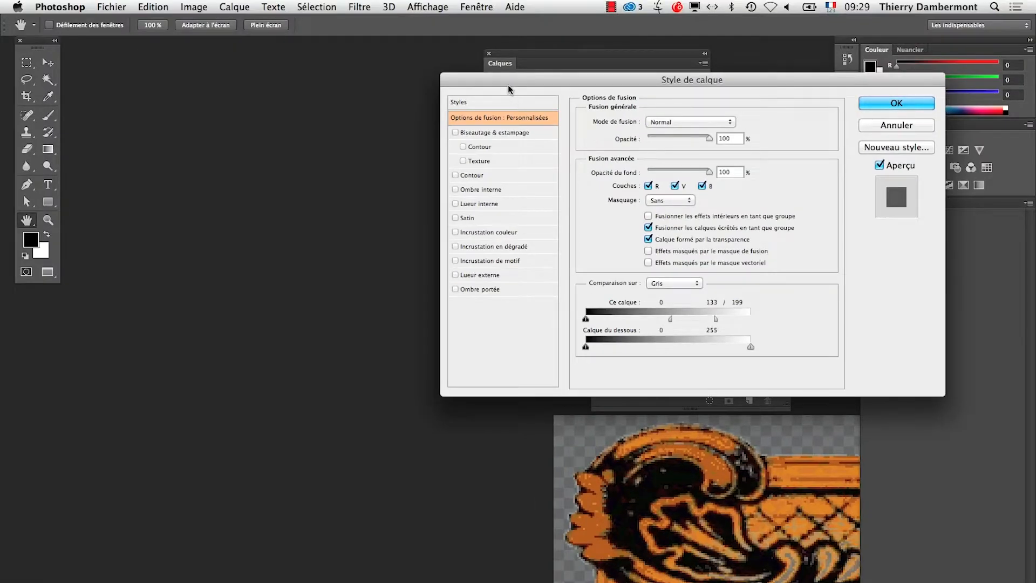
pyautogui.click(896, 103)
# Inspect the frame's edges and readjust the Ce calque white limit of Calque 0 to 155 / 220
pyautogui.keyDown('alt'); pyautogui.click(675, 450); pyautogui.keyUp('alt')
pyautogui.keyDown('alt'); pyautogui.click(674, 453); pyautogui.keyUp('alt')
pyautogui.keyDown('alt'); pyautogui.click(672, 460); pyautogui.keyUp('alt')
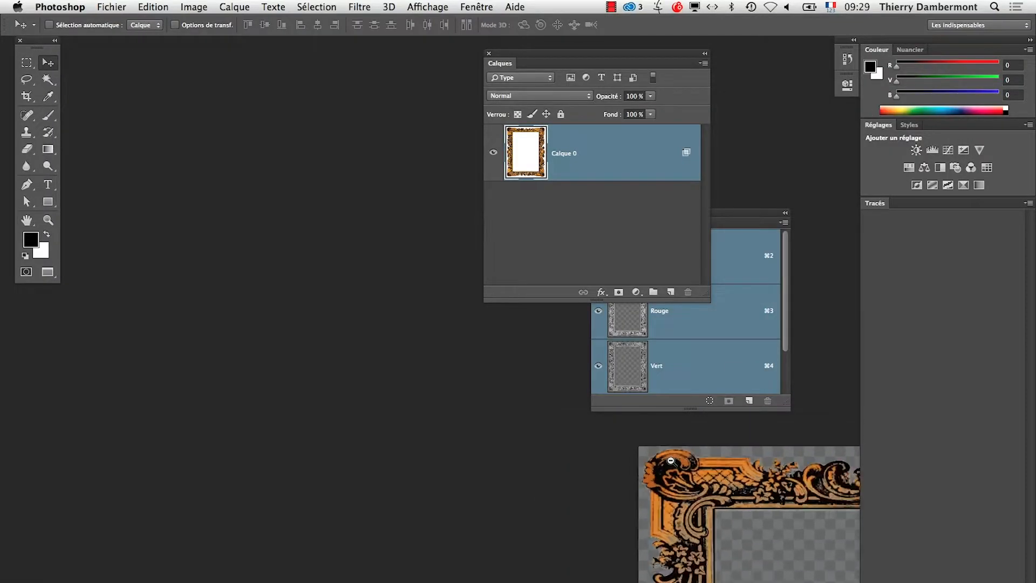
pyautogui.moveTo(792, 534); pyautogui.dragTo(231, 263)
pyautogui.keyDown('super'); pyautogui.click(227, 395); pyautogui.keyUp('super')
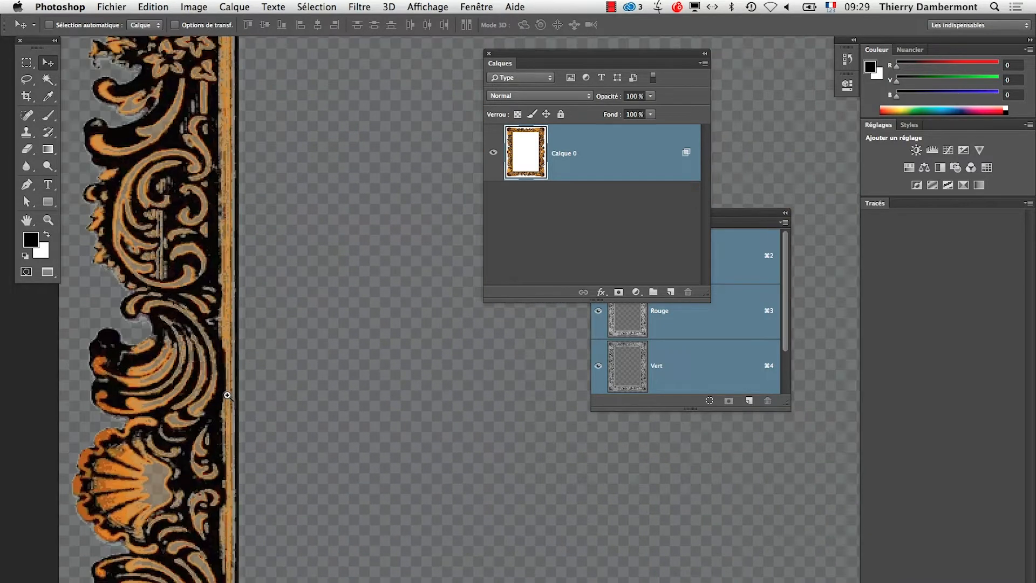
pyautogui.doubleClick(604, 172)
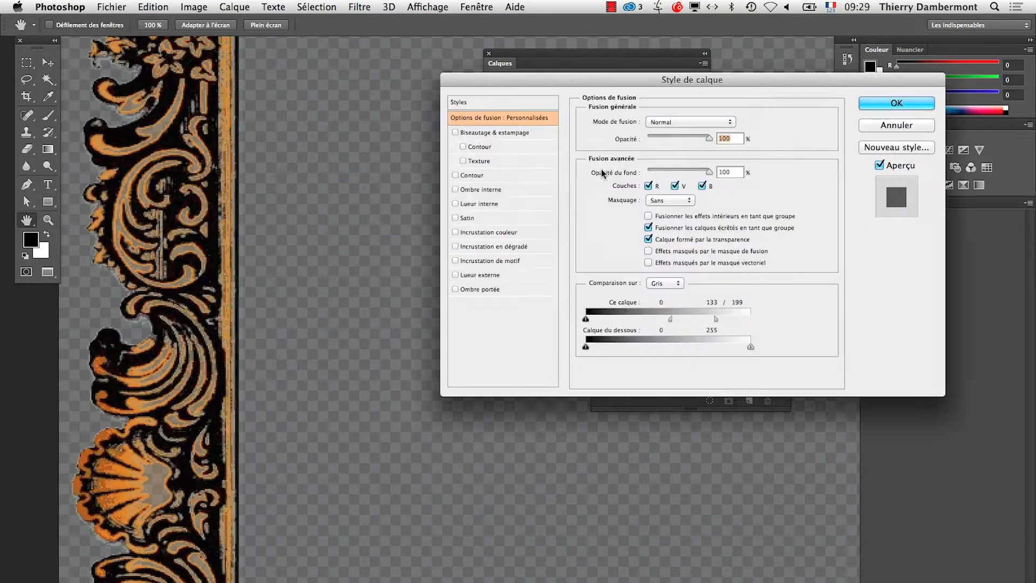
pyautogui.moveTo(687, 320); pyautogui.dragTo(729, 322)
pyautogui.keyDown('alt'); pyautogui.click(262, 345); pyautogui.keyUp('alt')
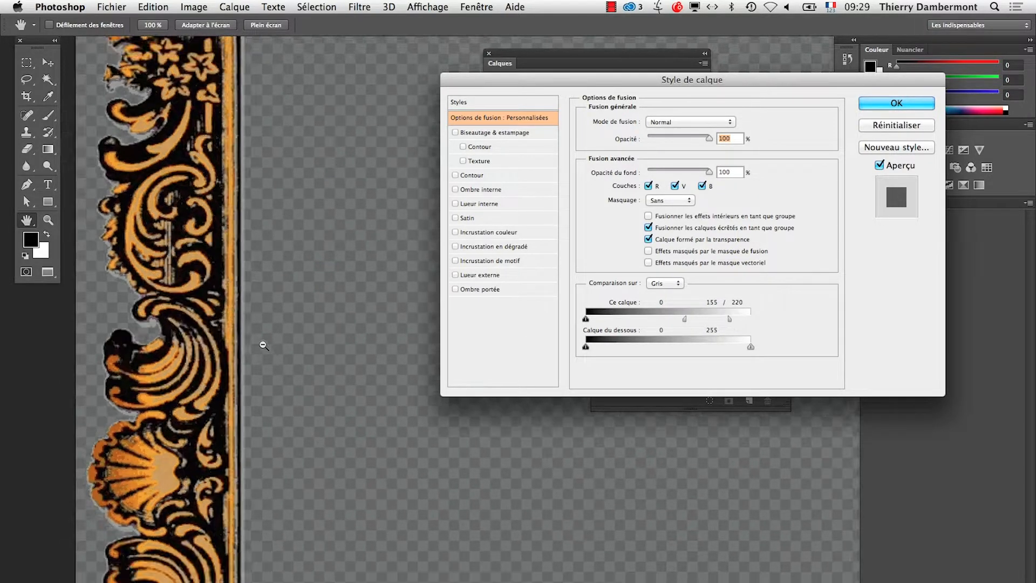
pyautogui.keyDown('alt'); pyautogui.click(262, 345); pyautogui.keyUp('alt')
pyautogui.click(897, 103)
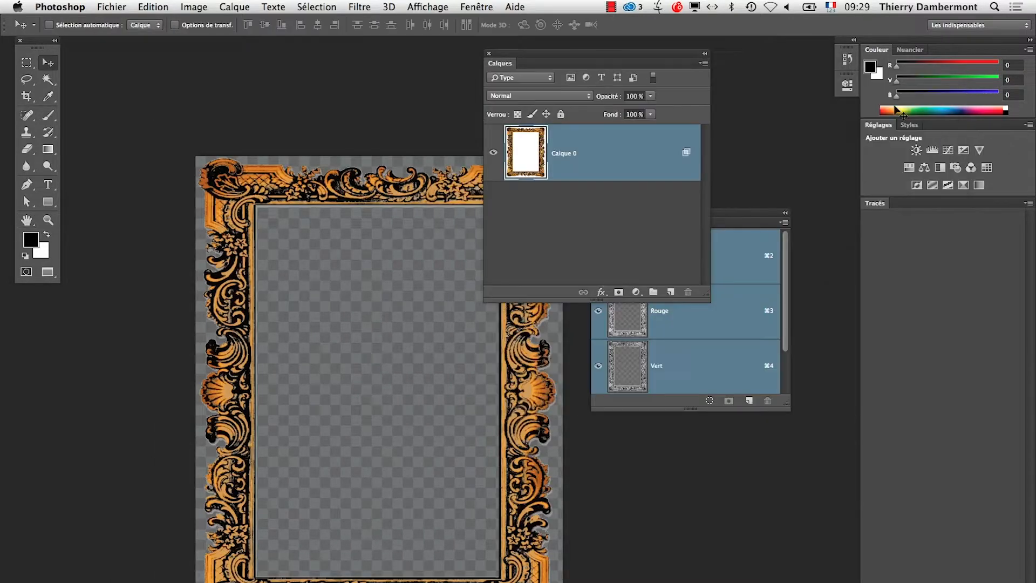
# Save the transparent frame image back to its PSD file
pyautogui.moveTo(486, 398); pyautogui.dragTo(430, 344)
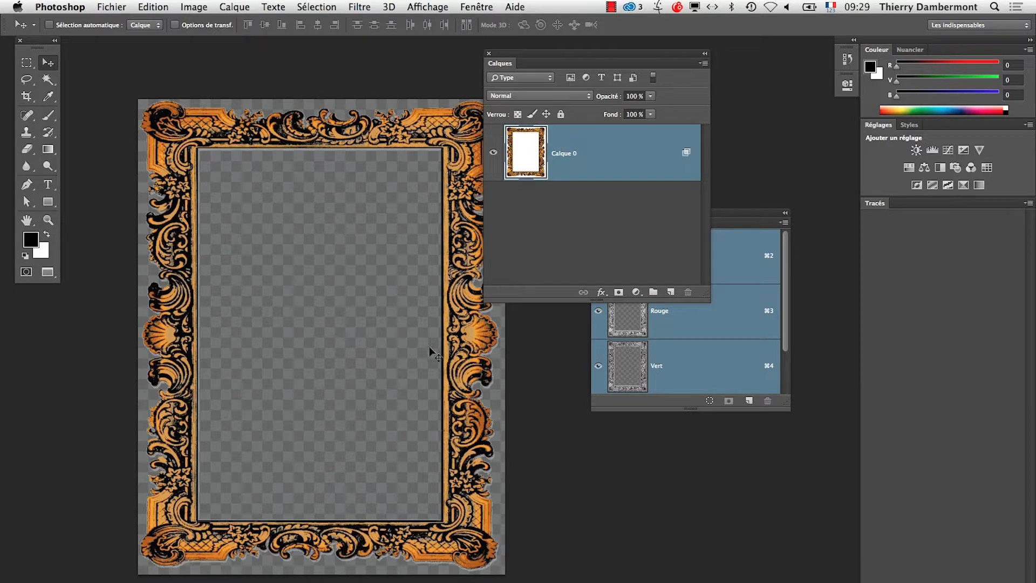
pyautogui.click(111, 6)
pyautogui.click(162, 144)
# Switch to Illustrator and update the modified link to cadre dore.psd
pyautogui.press('super+Tab')
pyautogui.press('super+Tab')
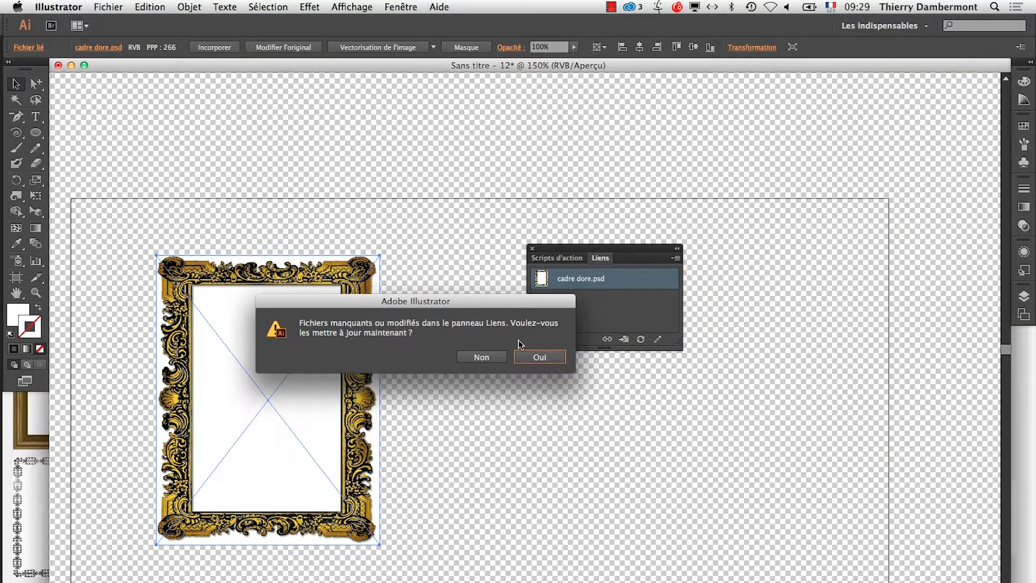
pyautogui.click(532, 358)
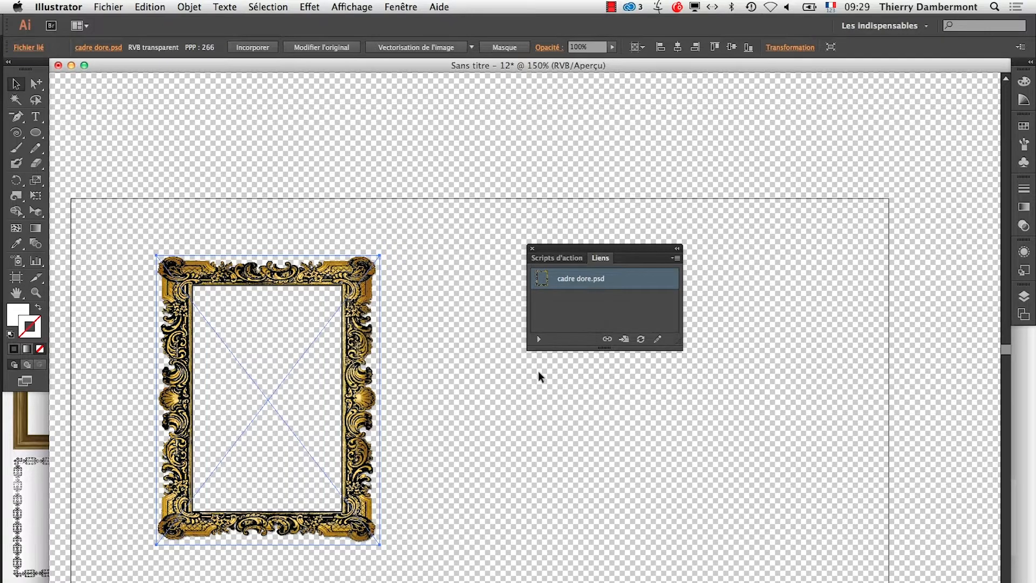
# Begin saving the Illustrator document as a new file named doc avec cadre dore dedans.ai in the Ai-jour8 folder
pyautogui.scroll(-5, 273, 536)
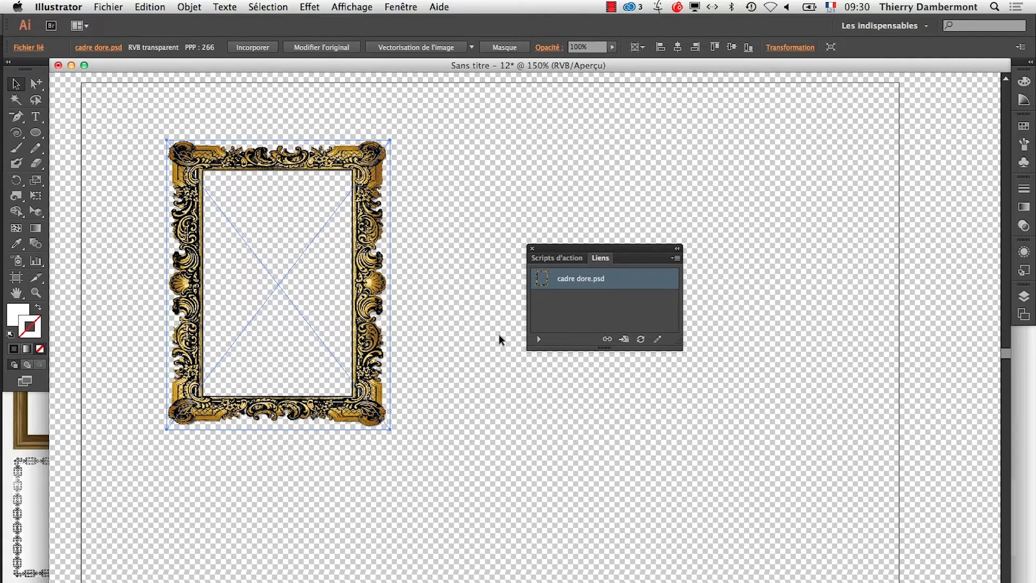
pyautogui.press('f')
pyautogui.click(108, 6)
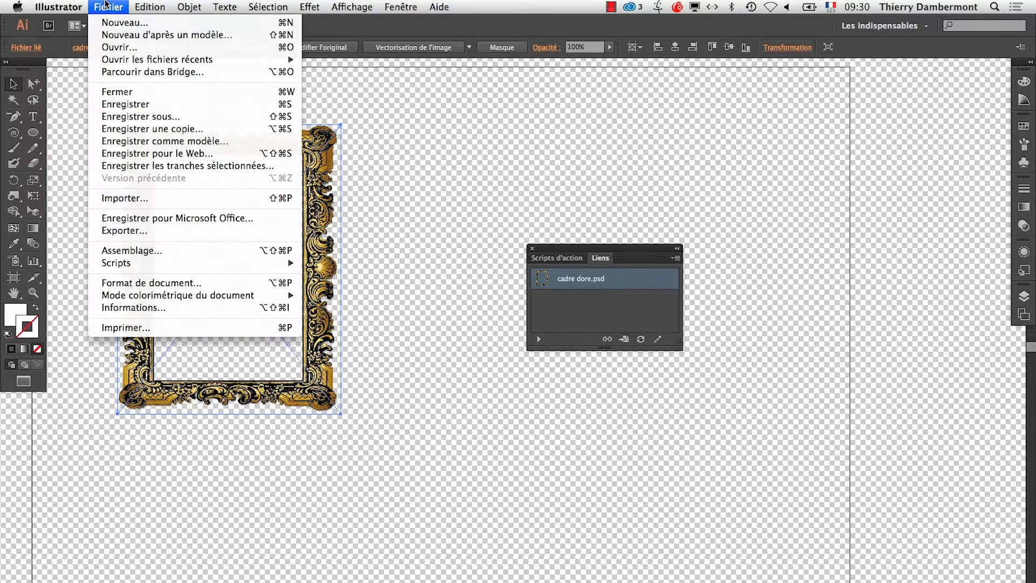
pyautogui.click(135, 113)
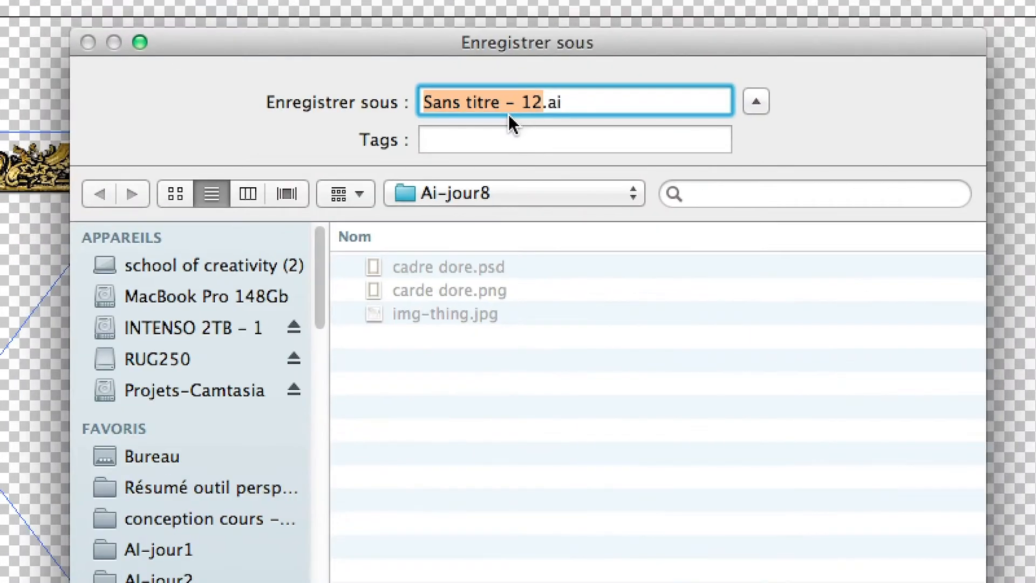
pyautogui.write('cad')
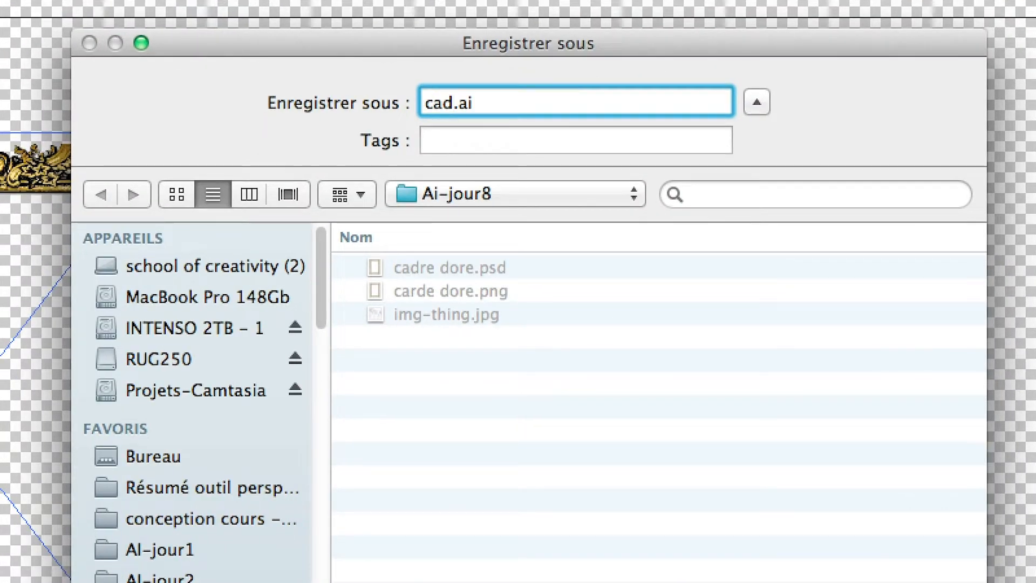
pyautogui.press('BackSpace')
pyautogui.press('BackSpace')
pyautogui.press('BackSpace')
pyautogui.write('doc ave')
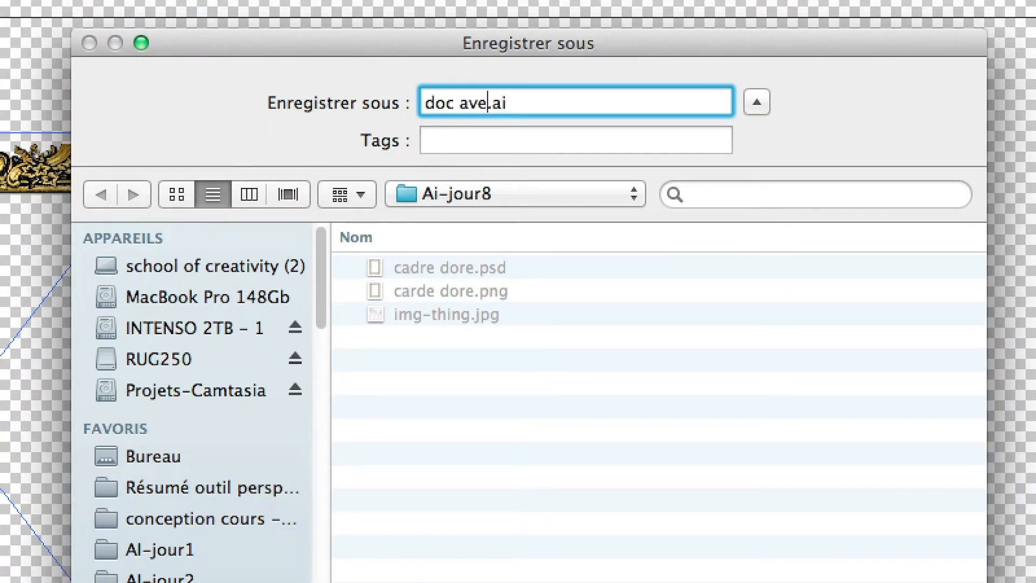
pyautogui.write('c cadre dore d')
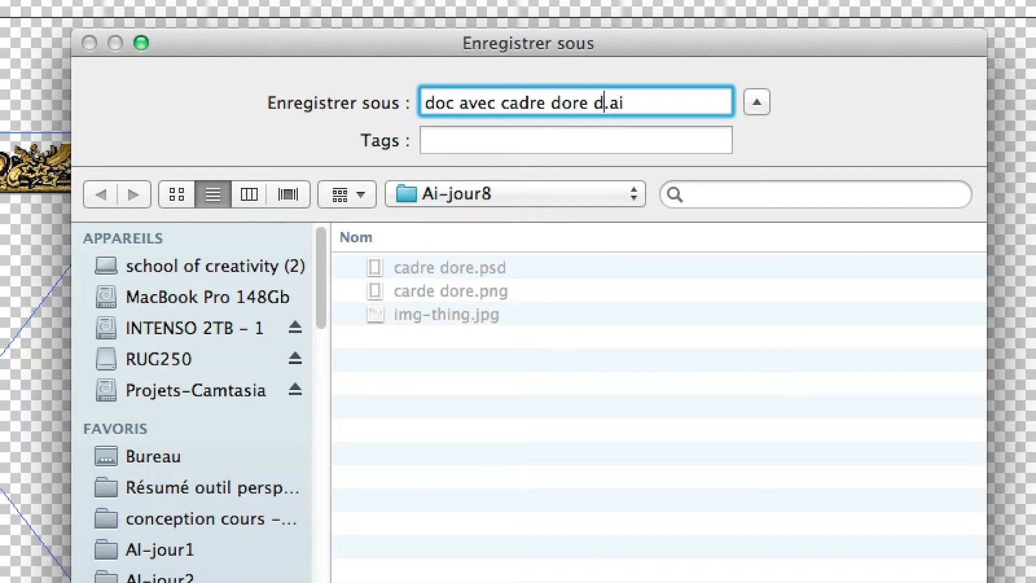
pyautogui.write('edans')
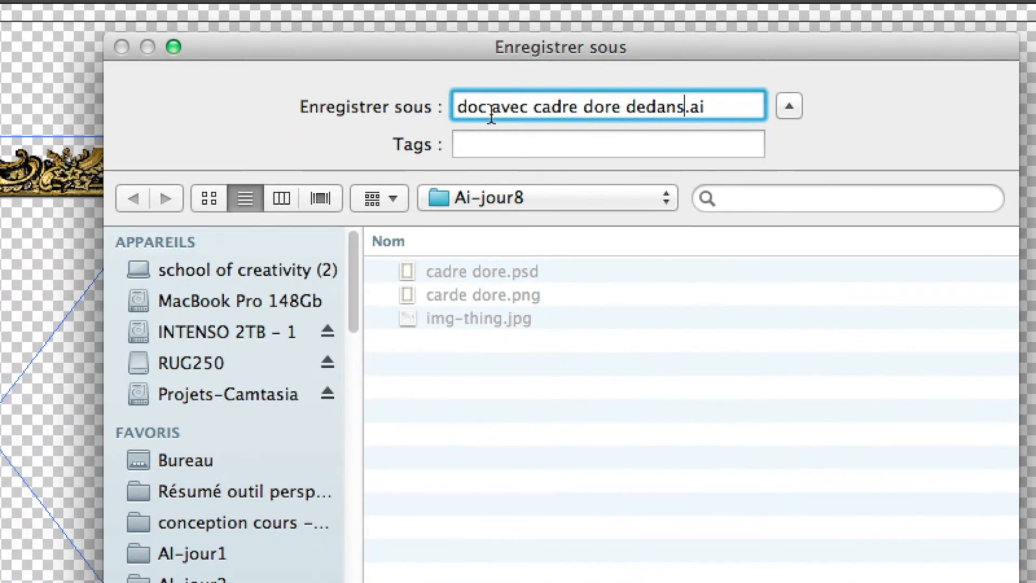
# Replace the spaces in the file name with hyphens, giving doc-avec-cadre-dore-dedans.ai, and save the document
pyautogui.doubleClick(457, 106)
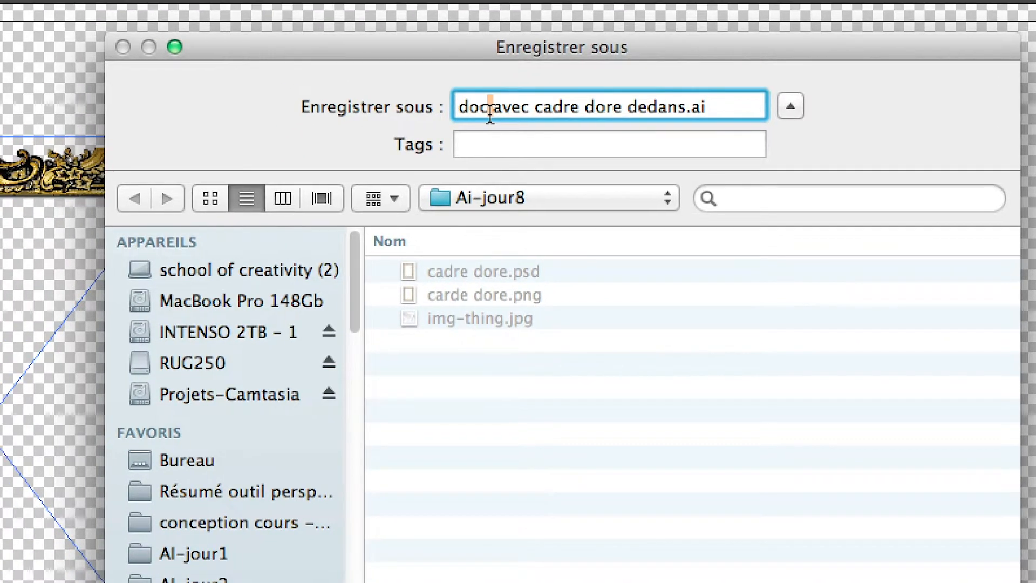
pyautogui.write('-')
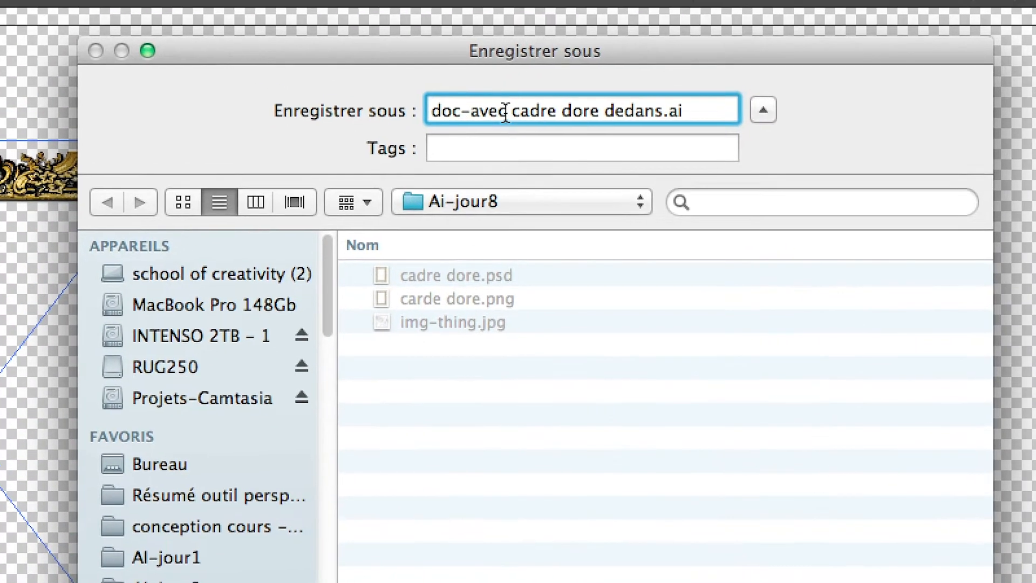
pyautogui.doubleClick(506, 111)
pyautogui.write('-')
pyautogui.doubleClick(560, 111)
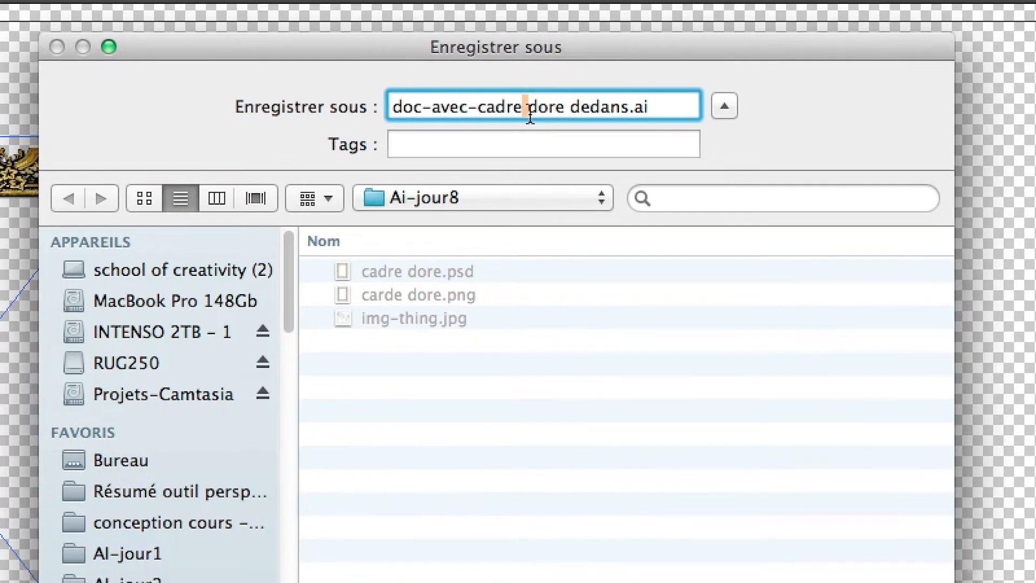
pyautogui.write('-')
pyautogui.doubleClick(567, 108)
pyautogui.write('-')
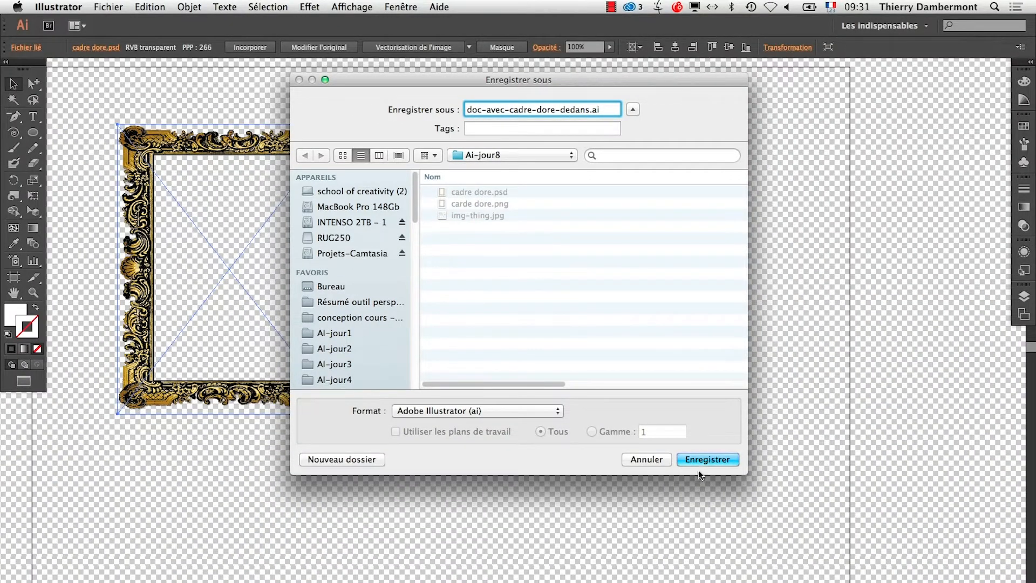
pyautogui.click(697, 464)
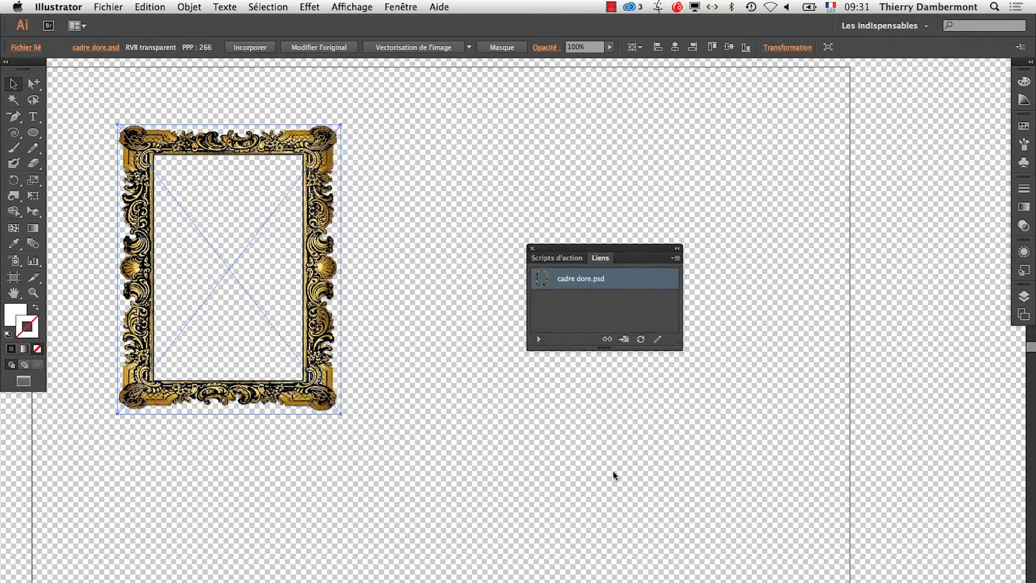
pyautogui.click(478, 445)
# Move the Liens panel below the frame, hide the transparency grid and deselect the frame
pyautogui.moveTo(594, 253); pyautogui.dragTo(208, 487)
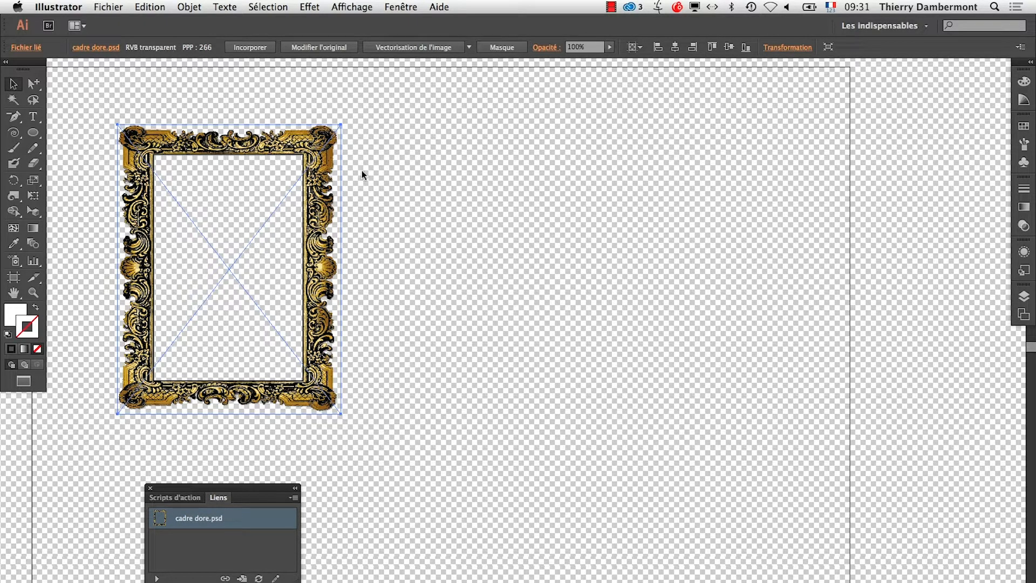
pyautogui.click(368, 7)
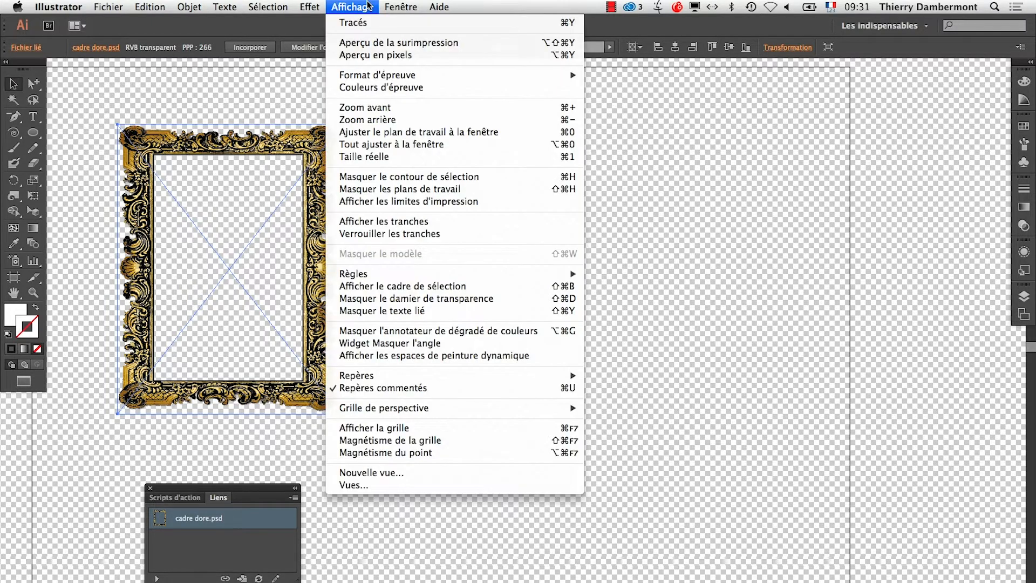
pyautogui.click(397, 299)
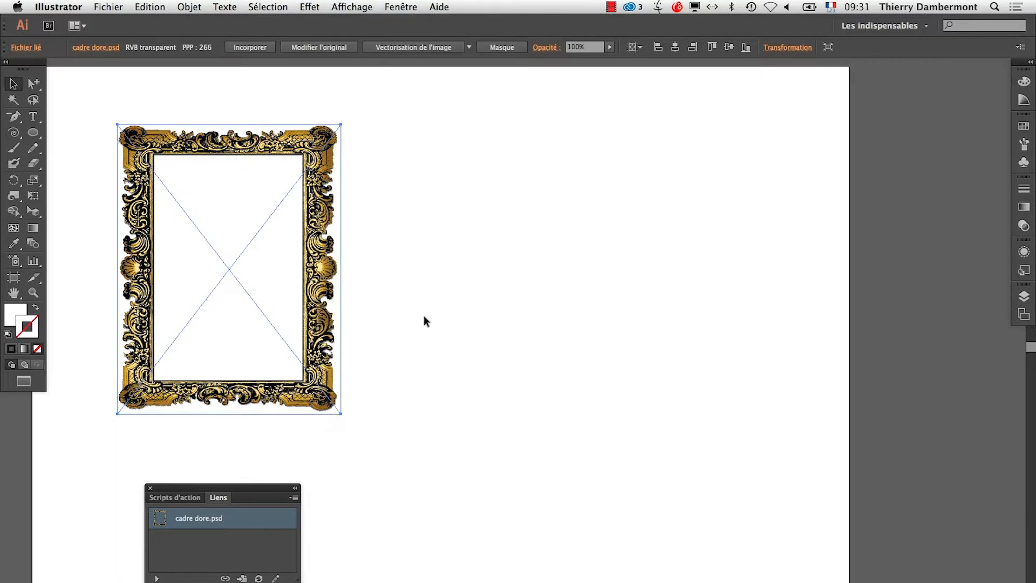
pyautogui.click(11, 86)
pyautogui.click(212, 93)
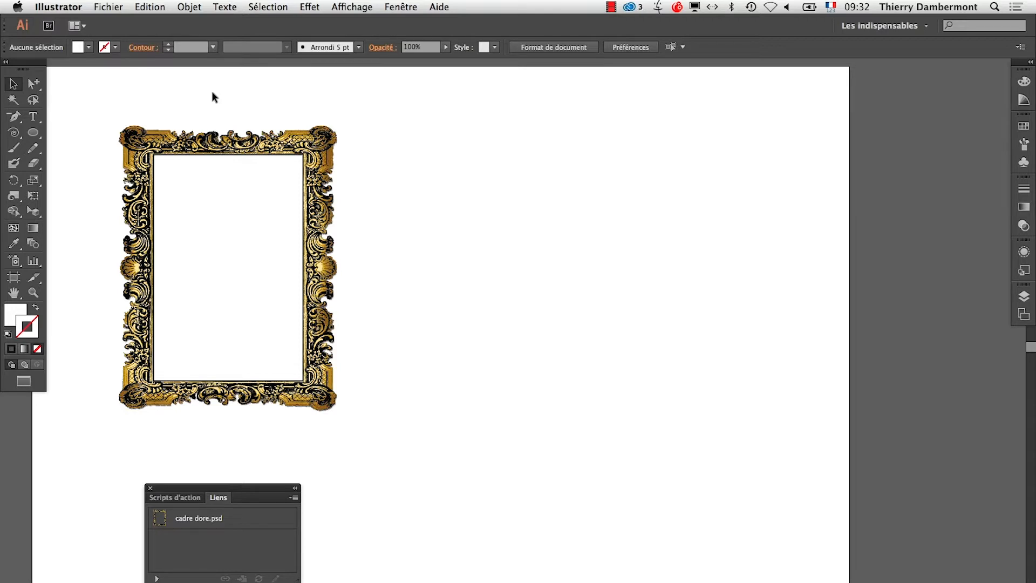
# Show the Symboles panel as a separate floating panel, enlarge it and place it near the gold frame
pyautogui.click(400, 6)
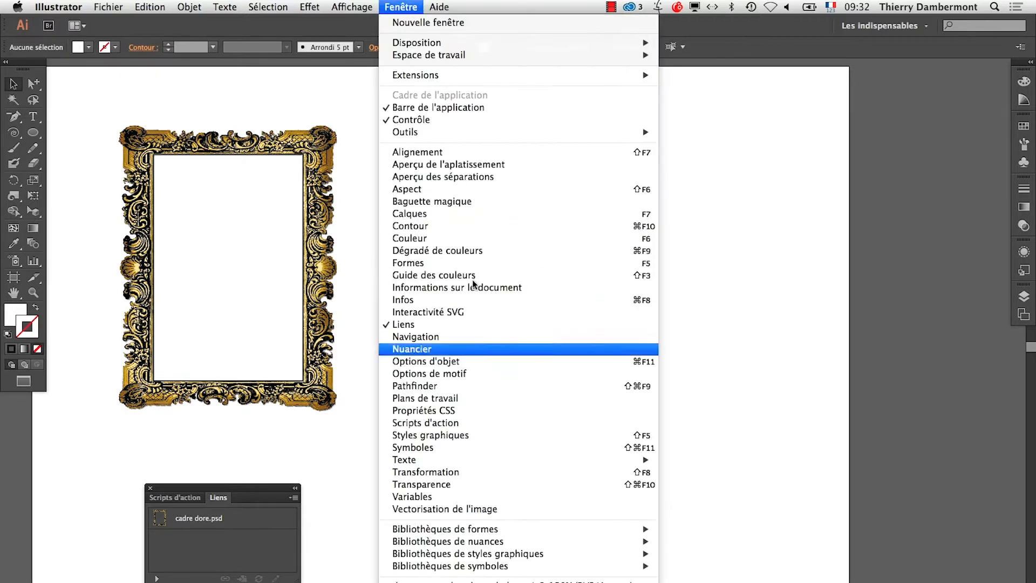
pyautogui.click(475, 450)
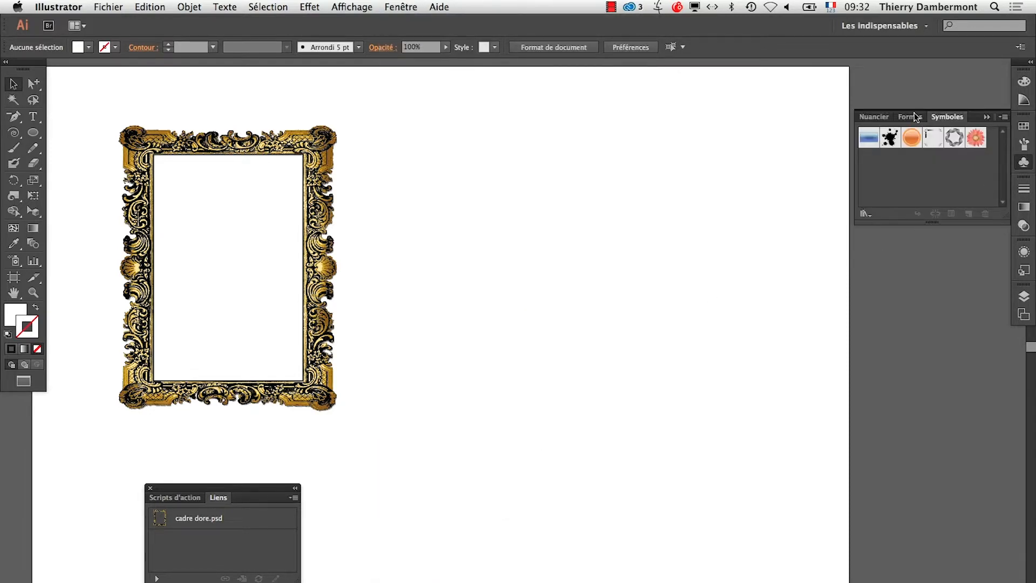
pyautogui.moveTo(958, 118); pyautogui.dragTo(619, 120)
pyautogui.click(986, 116)
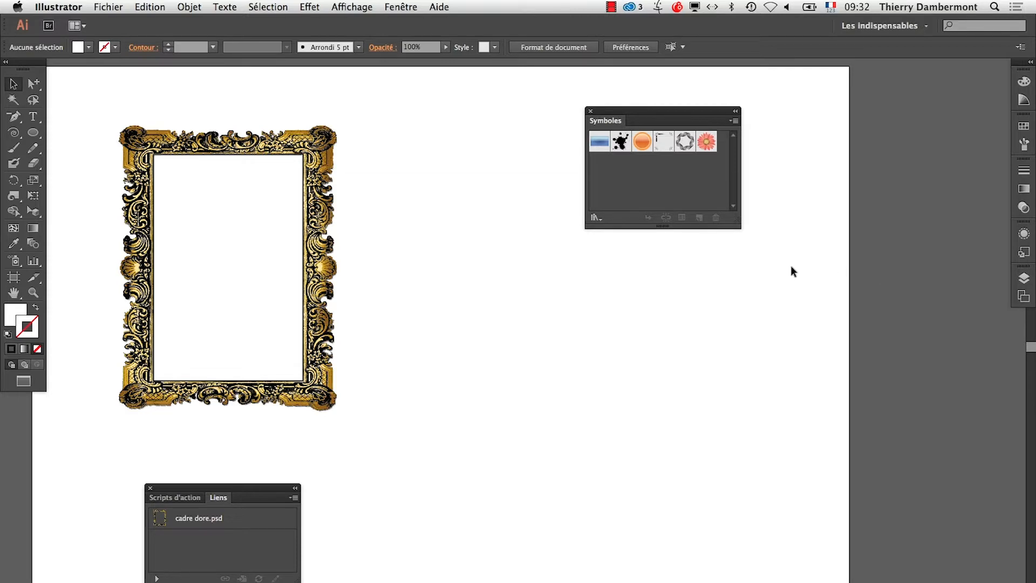
pyautogui.moveTo(729, 215); pyautogui.dragTo(775, 270)
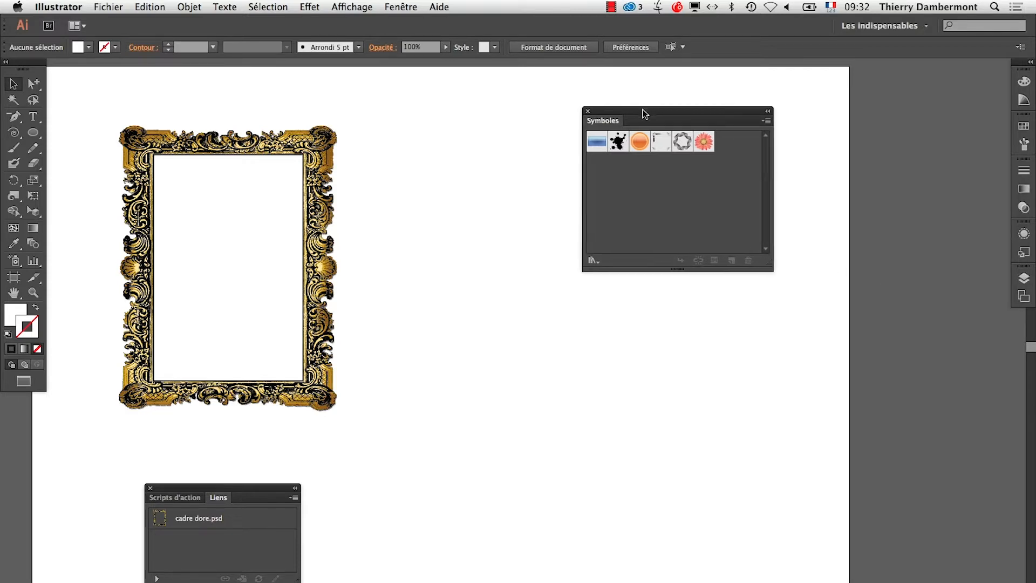
pyautogui.moveTo(643, 109); pyautogui.dragTo(492, 144)
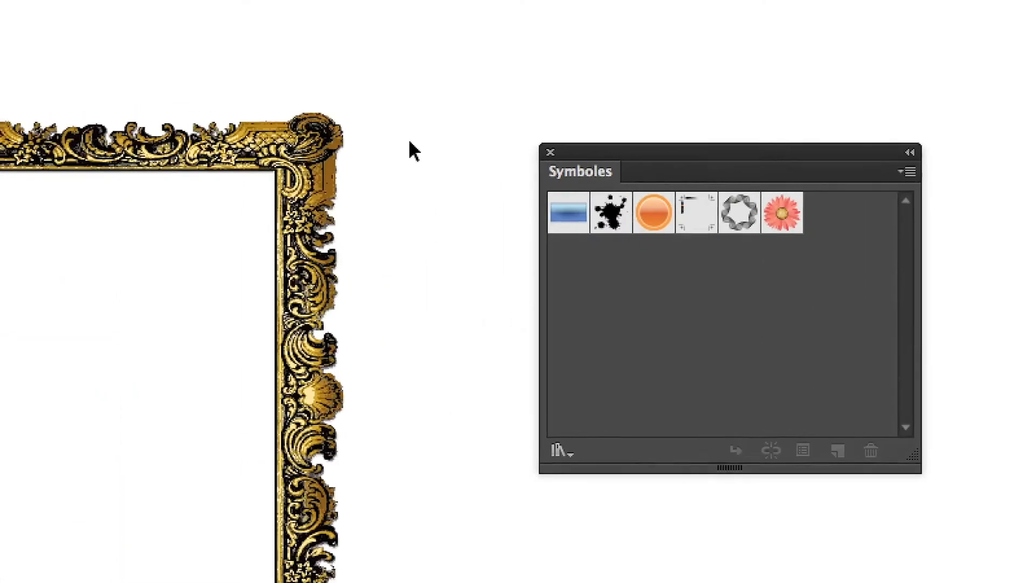
# Try to create a Séquence vidéo symbol named cadre from the linked gold frame, without 9-slice scaling guides
pyautogui.click(271, 143)
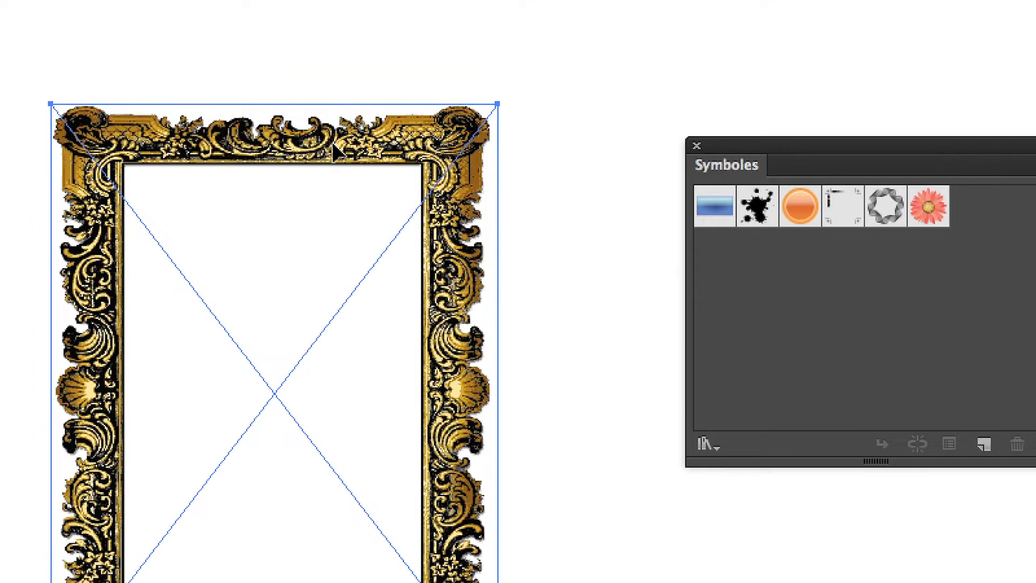
pyautogui.moveTo(335, 154); pyautogui.dragTo(741, 297)
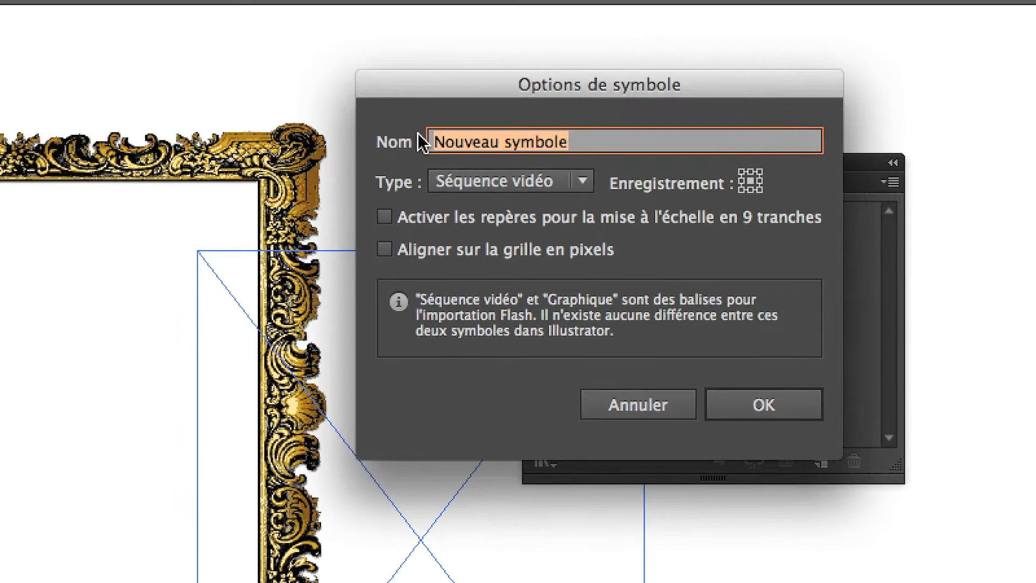
pyautogui.write('cadre')
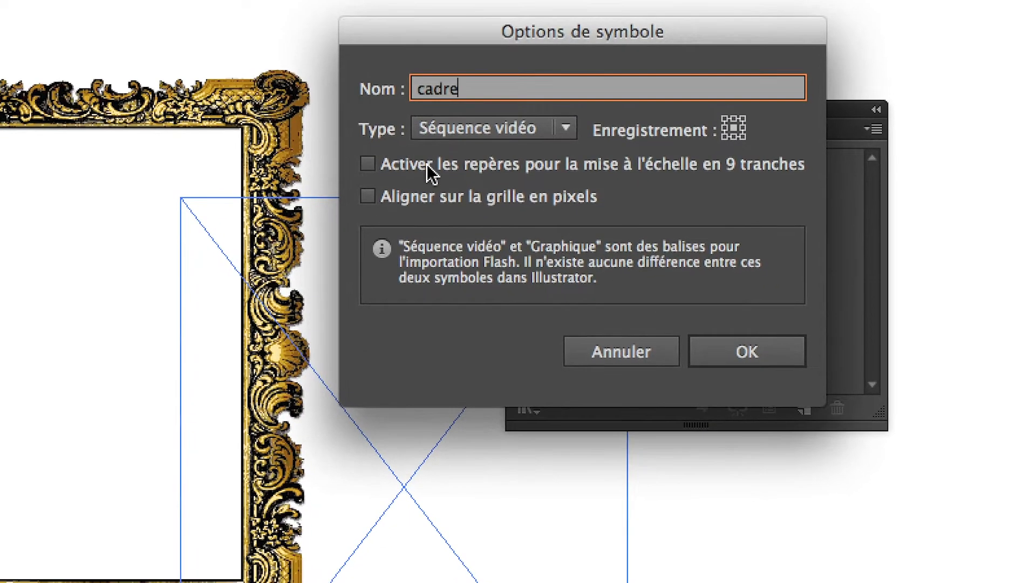
pyautogui.click(445, 218)
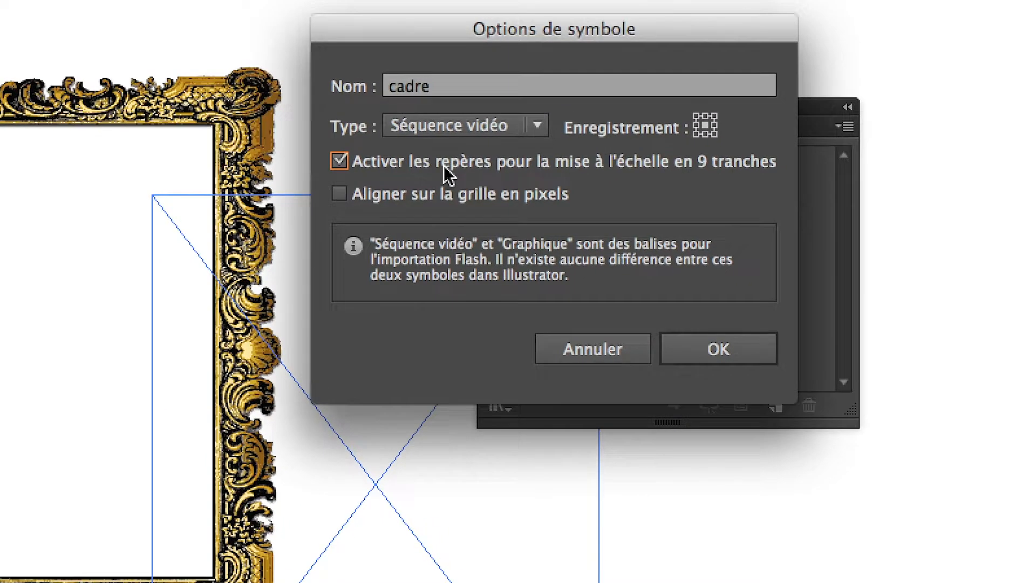
pyautogui.click(397, 170)
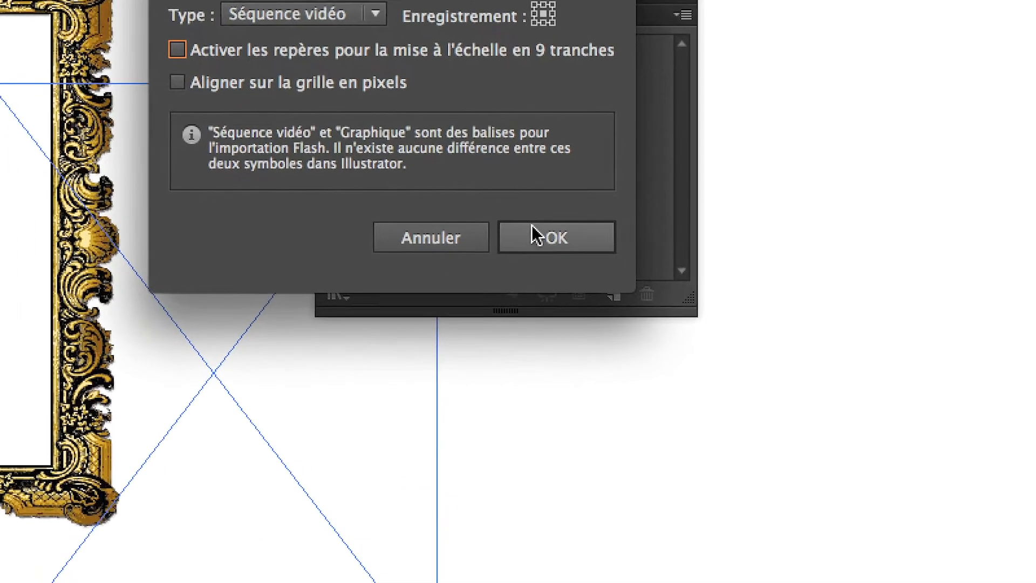
pyautogui.click(535, 234)
pyautogui.click(486, 423)
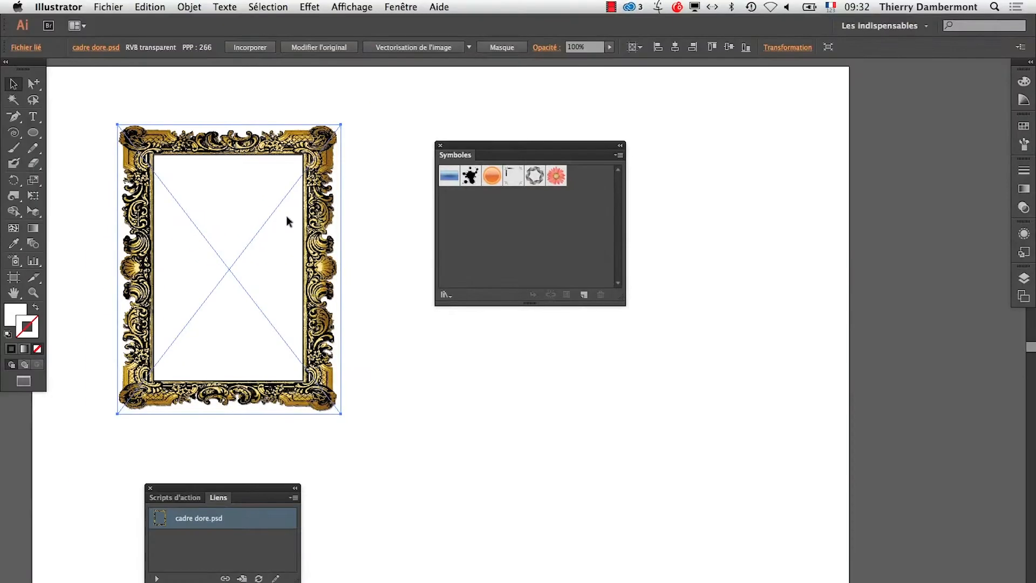
# Arrange the Symboles and Liens panels clear of the frame and embed the linked cadre dore.psd image in the document
pyautogui.moveTo(547, 147); pyautogui.dragTo(788, 163)
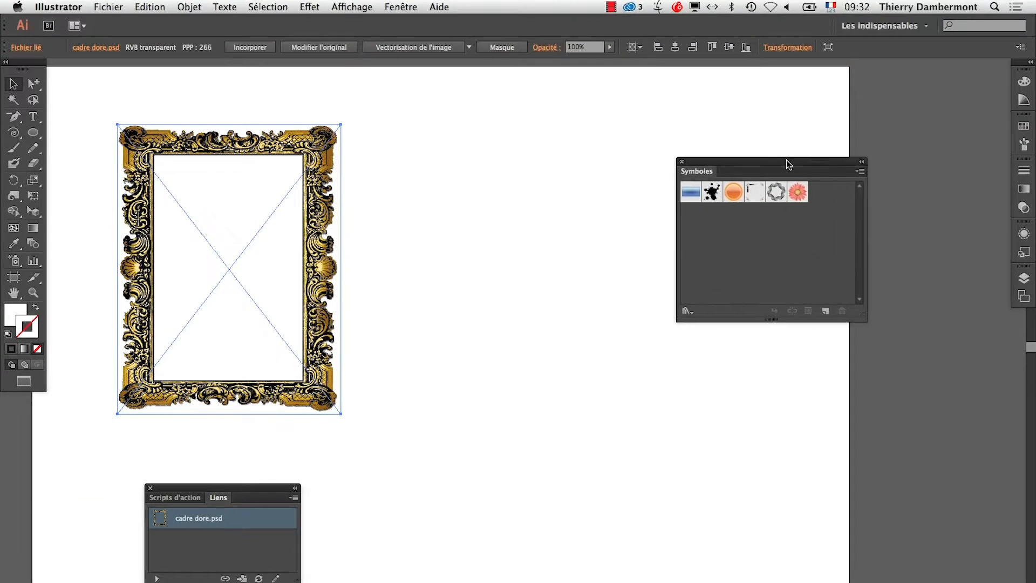
pyautogui.moveTo(225, 484); pyautogui.dragTo(457, 185)
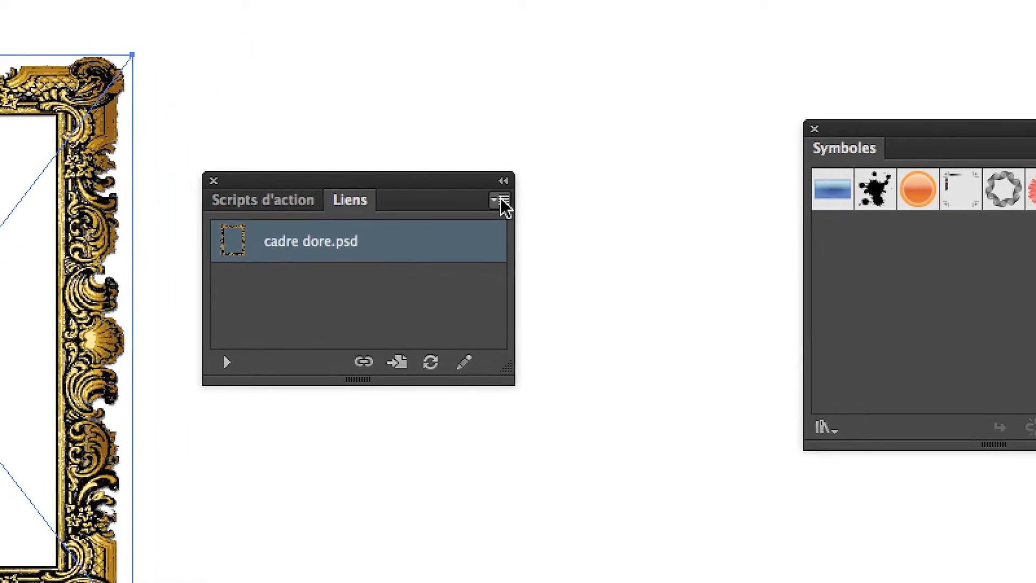
pyautogui.click(498, 200)
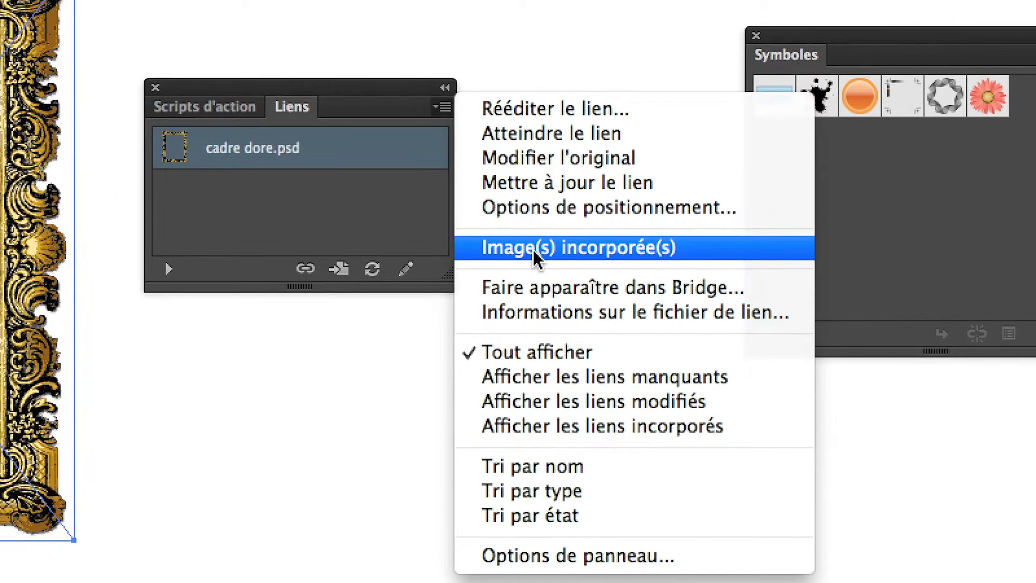
pyautogui.click(586, 341)
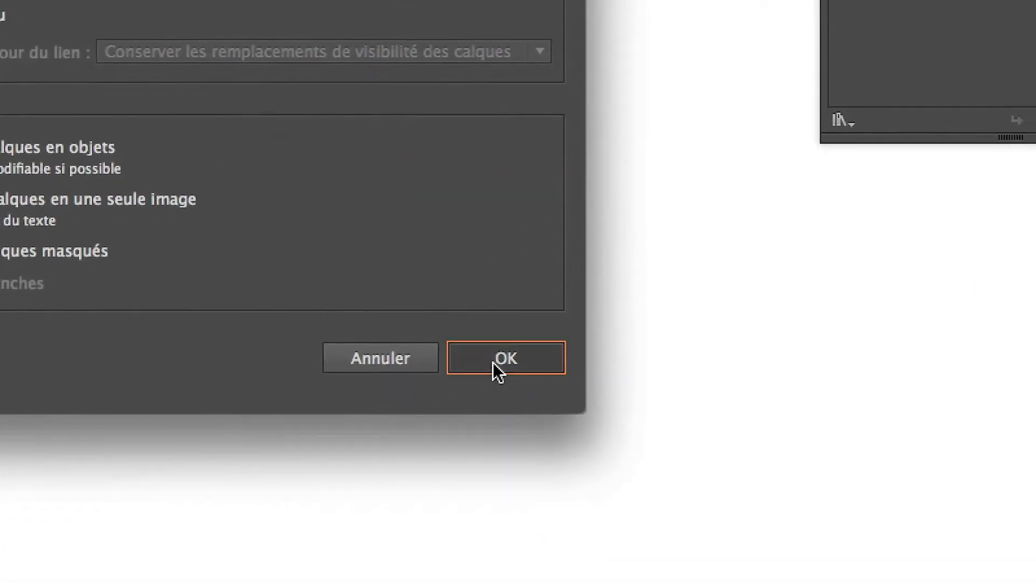
pyautogui.click(495, 360)
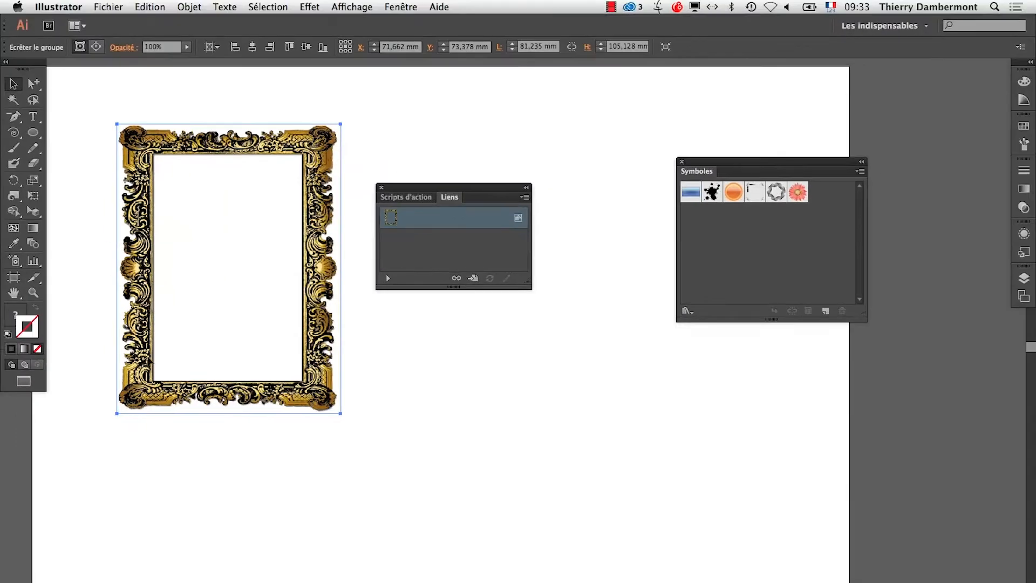
# Show the transparency grid to check the embedded gold frame, and hide the grid again
pyautogui.click(341, 7)
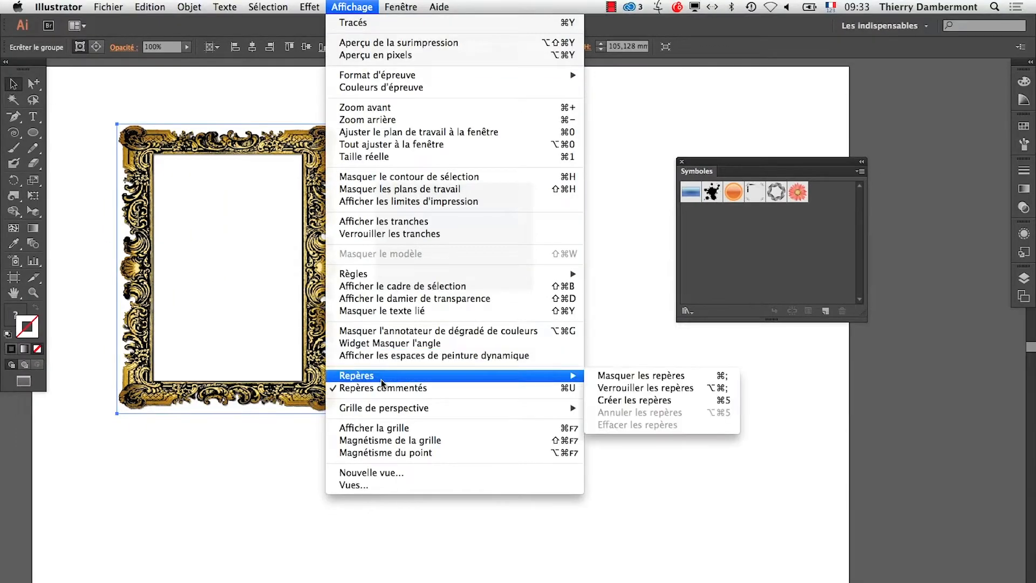
pyautogui.click(387, 299)
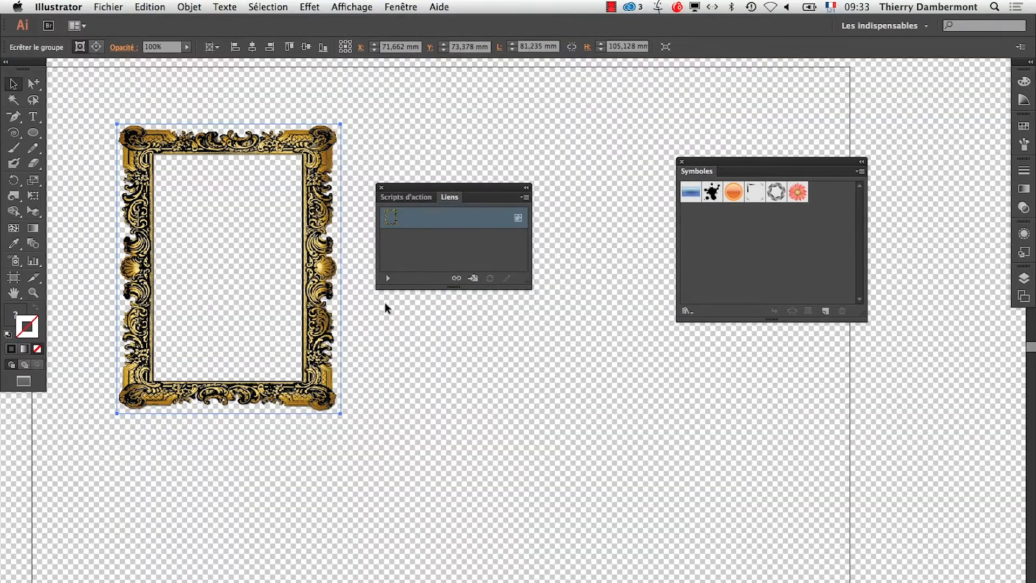
pyautogui.click(364, 7)
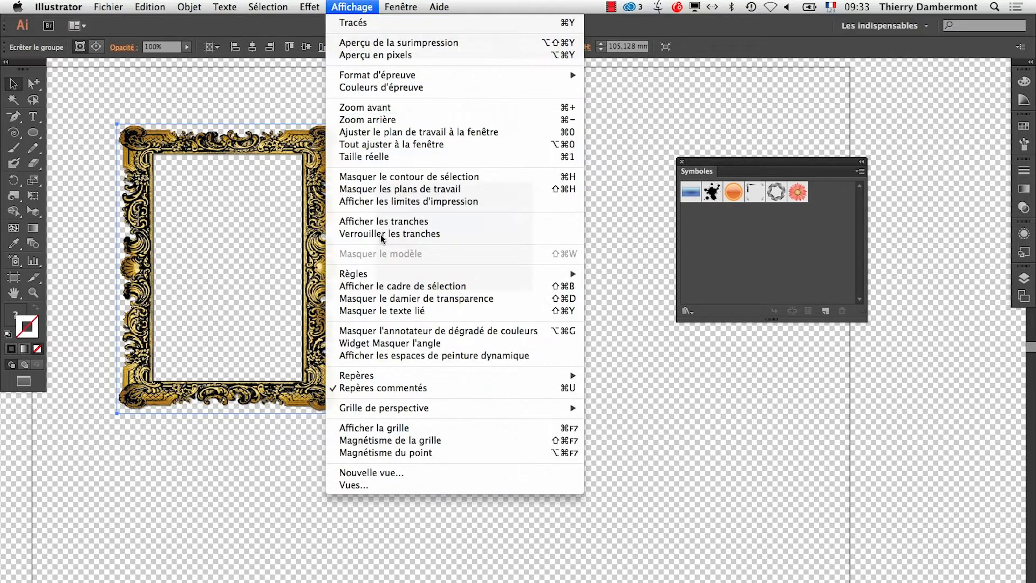
pyautogui.click(382, 298)
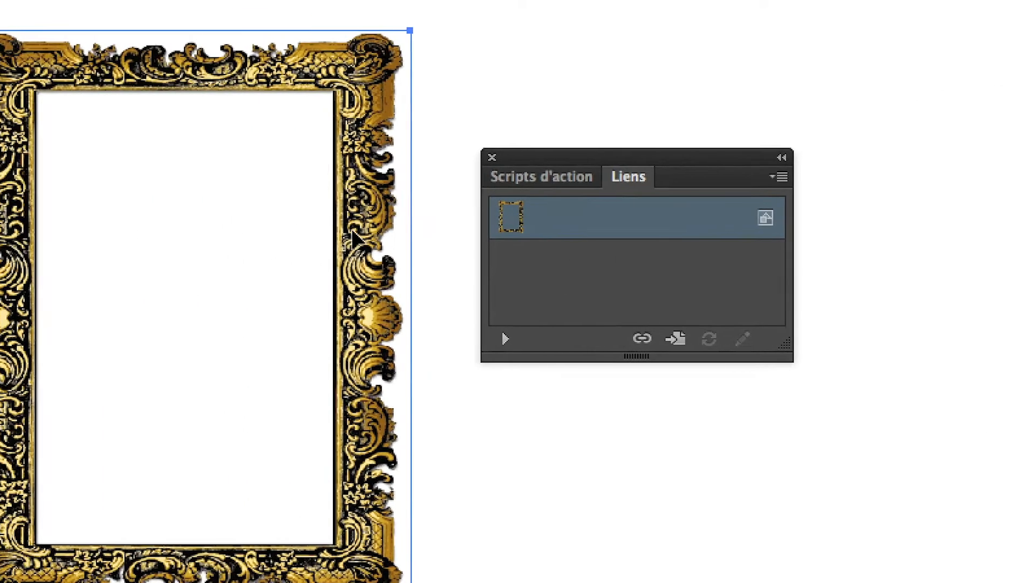
# Create a Séquence vidéo symbol from the embedded gold frame, keeping the default name and leaving 9-slice scaling guides off
pyautogui.moveTo(353, 238); pyautogui.dragTo(1035, 284)
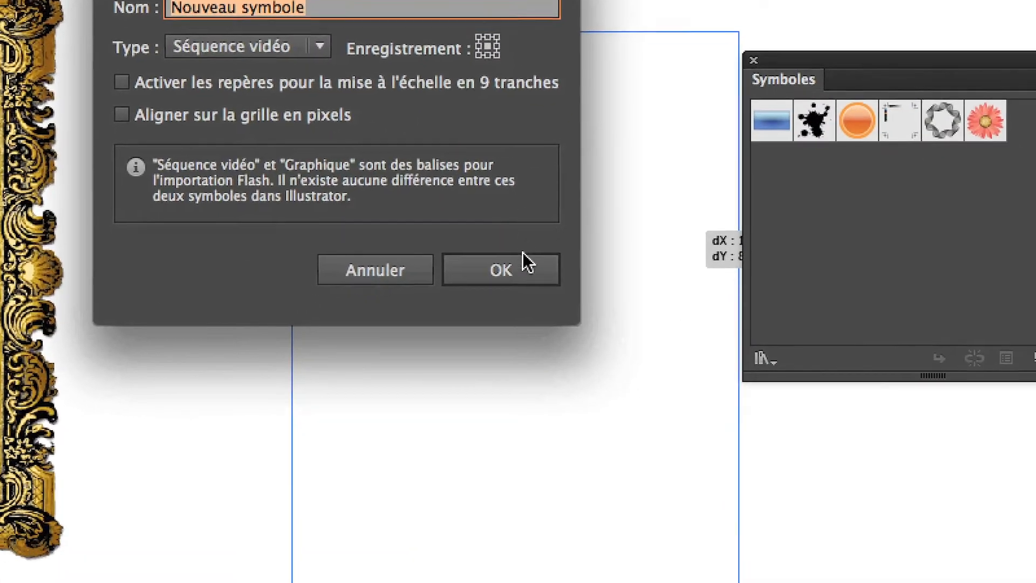
pyautogui.click(410, 305)
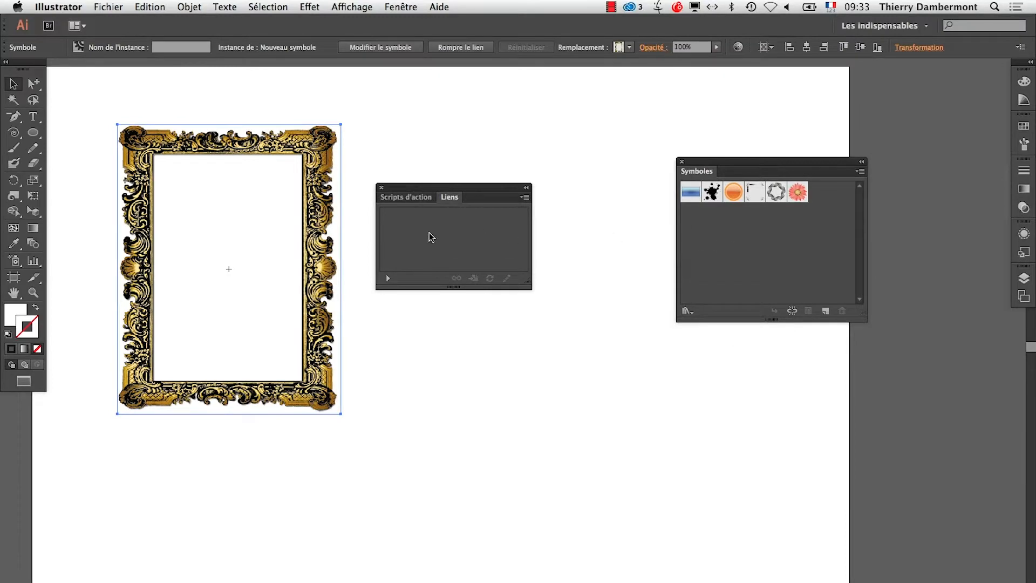
# Try making a second symbol named cadre from the frame instance, and delete that symbol together with its instances
pyautogui.moveTo(338, 237); pyautogui.dragTo(708, 254)
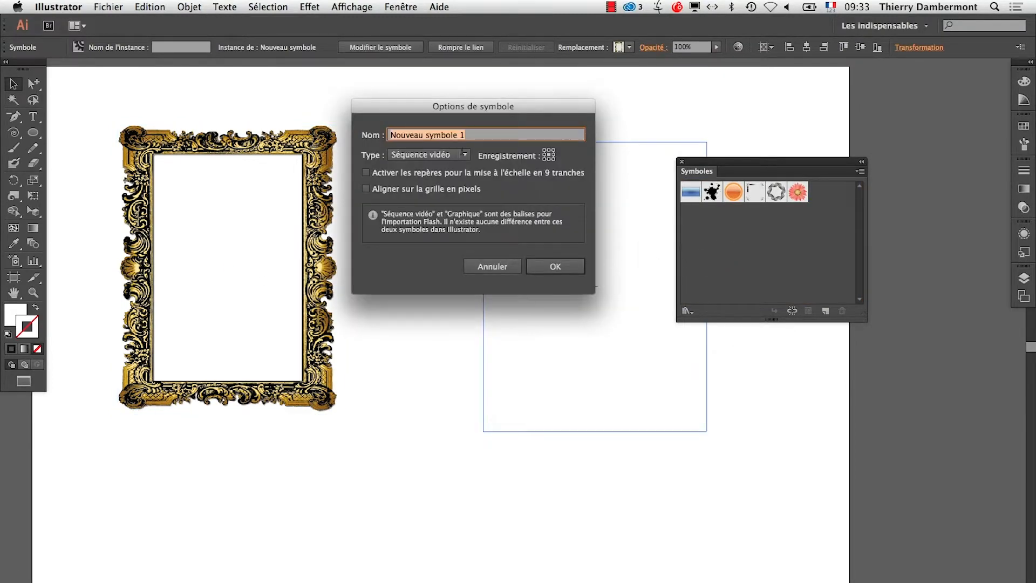
pyautogui.write('cadre')
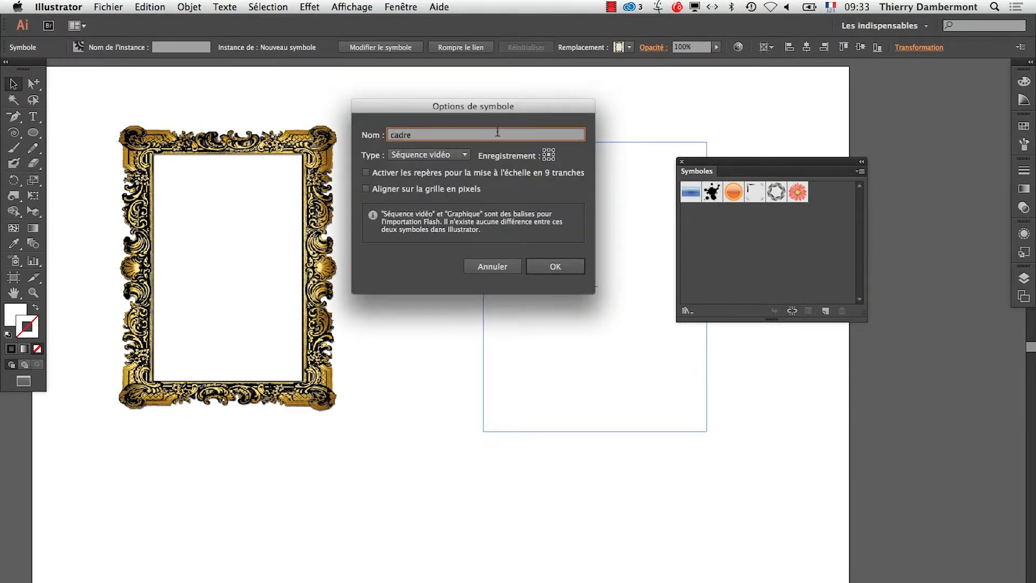
pyautogui.click(555, 266)
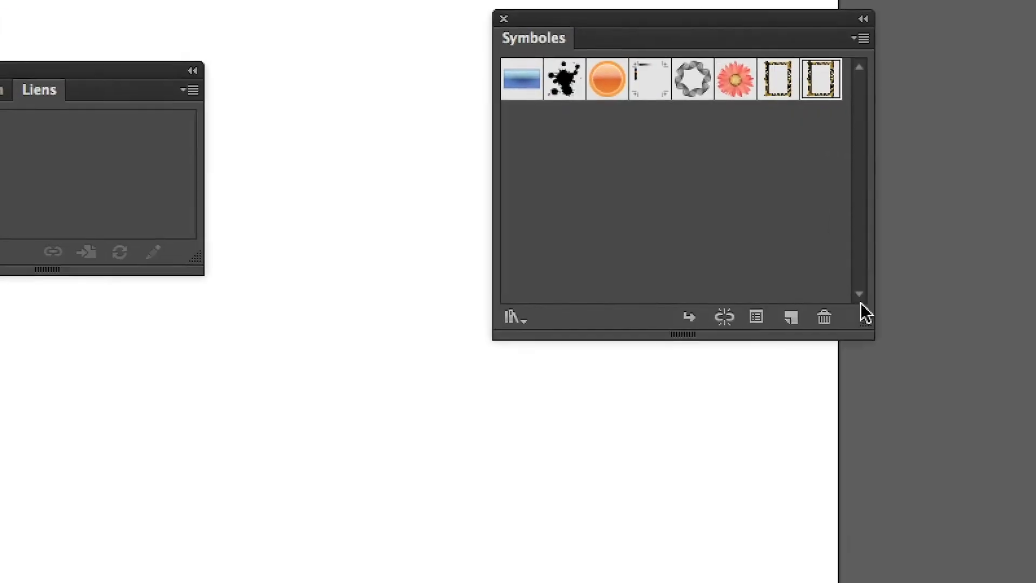
pyautogui.moveTo(821, 79); pyautogui.dragTo(847, 309)
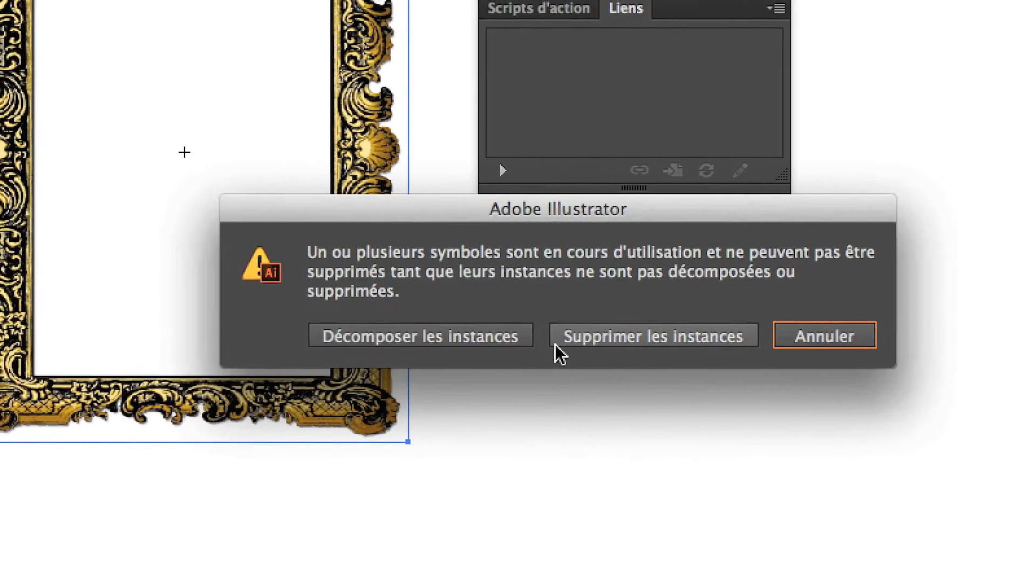
pyautogui.click(561, 341)
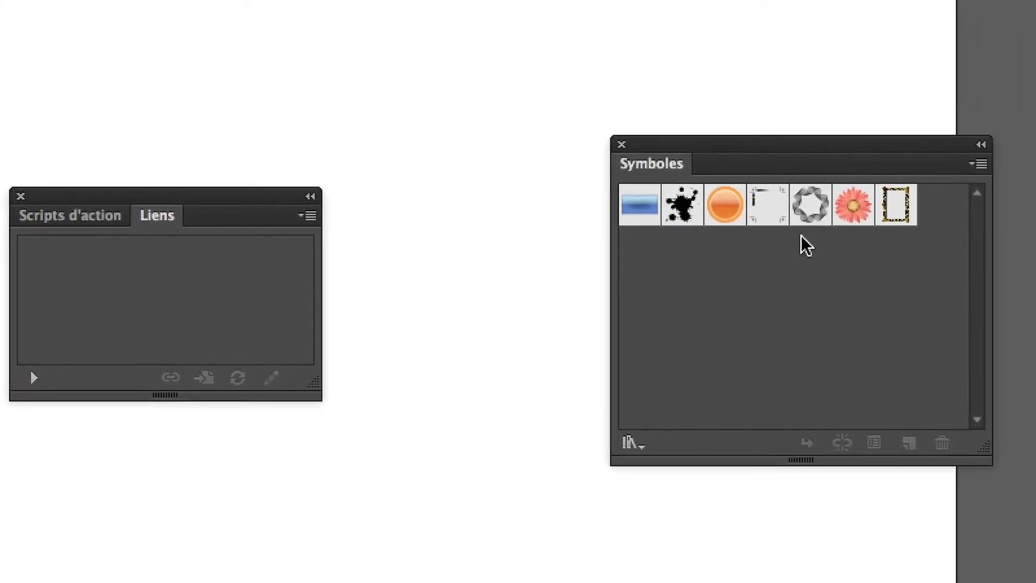
# Place an instance of the gold frame symbol on the artboard and move the Liens panel clear of it
pyautogui.moveTo(901, 206); pyautogui.dragTo(88, 533)
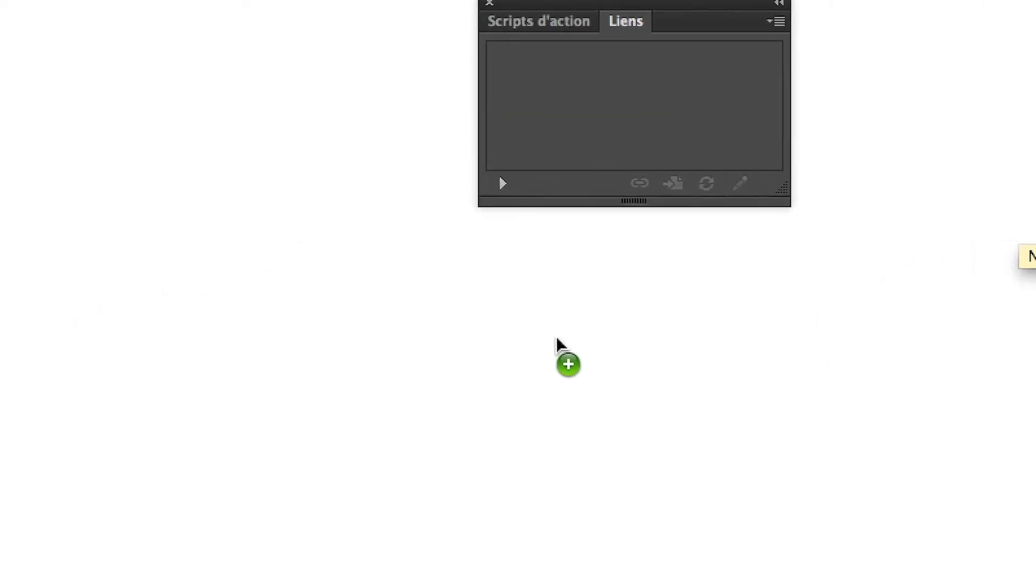
pyautogui.moveTo(557, 343); pyautogui.dragTo(324, 341)
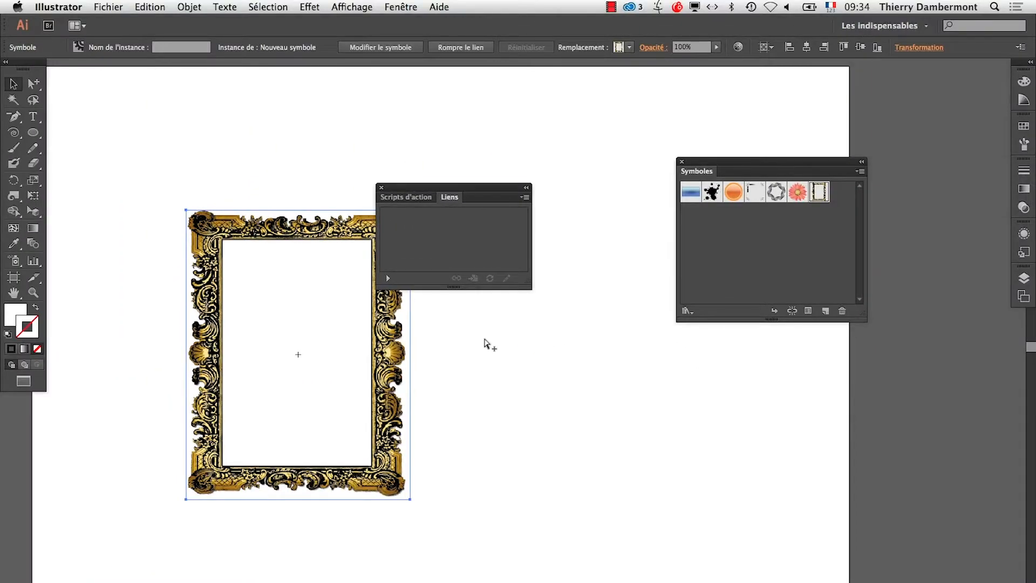
pyautogui.moveTo(436, 188); pyautogui.dragTo(515, 119)
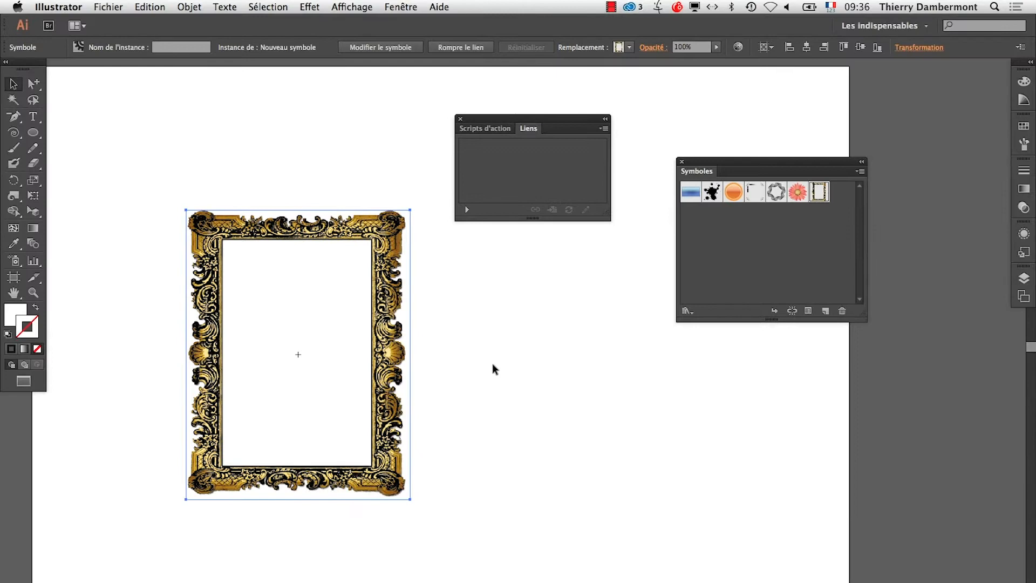
pyautogui.click(493, 363)
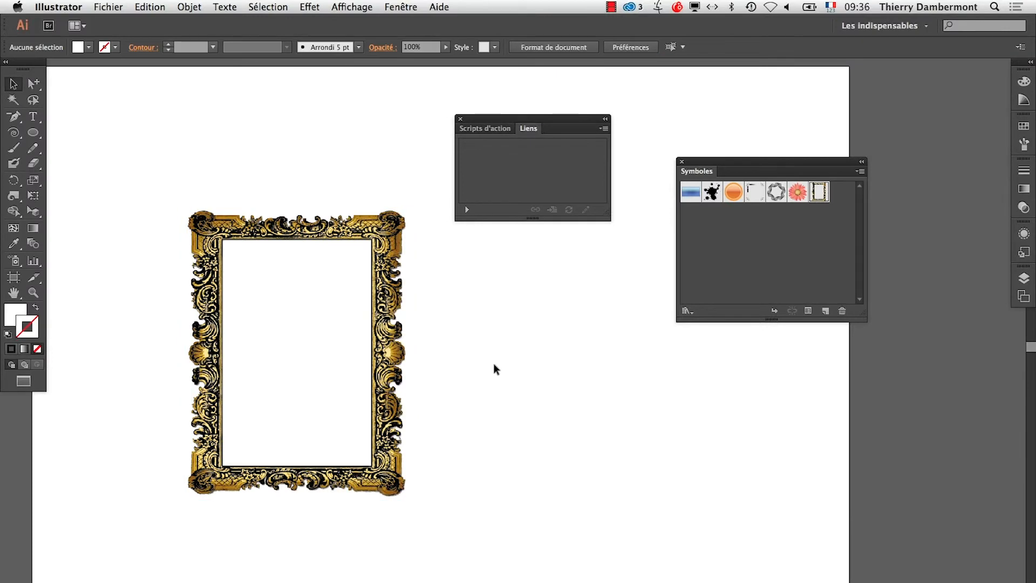
pyautogui.click(386, 364)
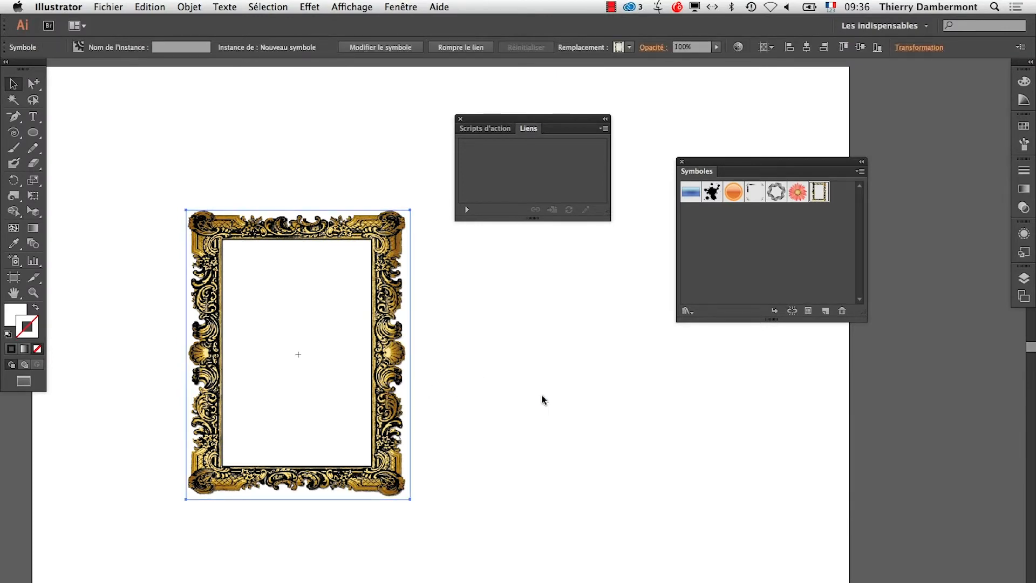
# Bring the Symboles panel beside the frame, rename the frame symbol to cadre and enable its 9-slice scaling guides
pyautogui.moveTo(786, 167); pyautogui.dragTo(542, 305)
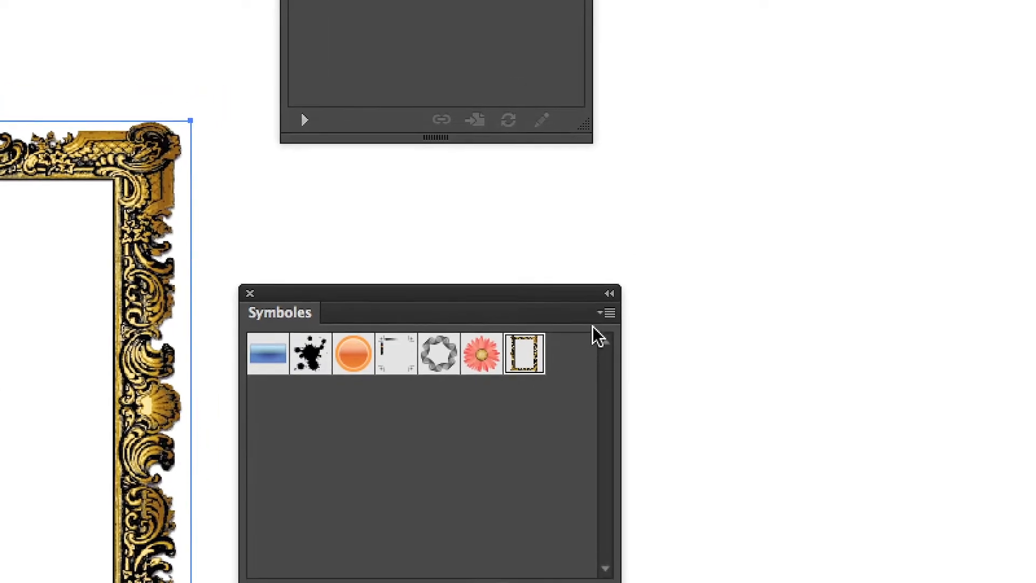
pyautogui.click(607, 315)
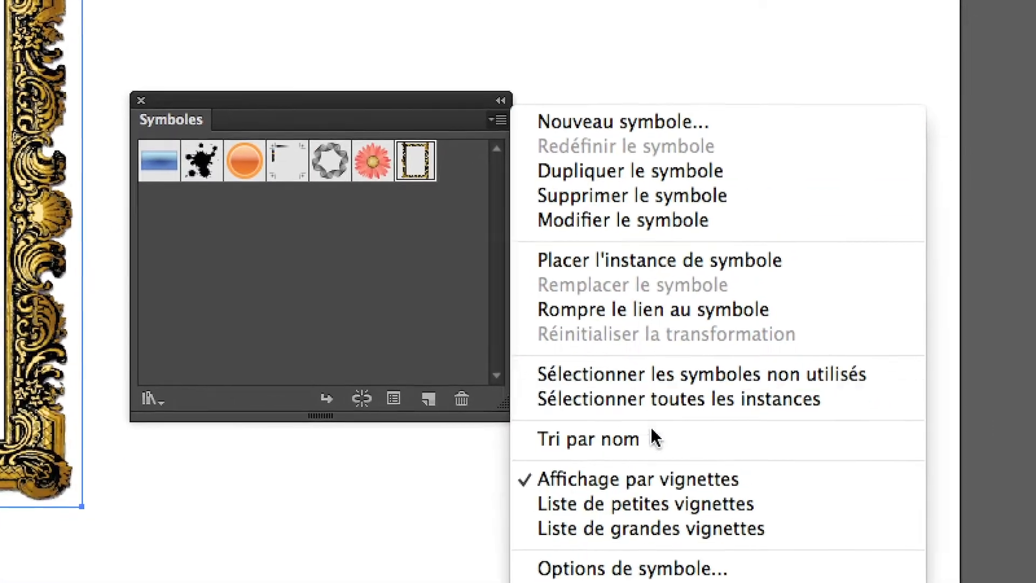
pyautogui.click(669, 569)
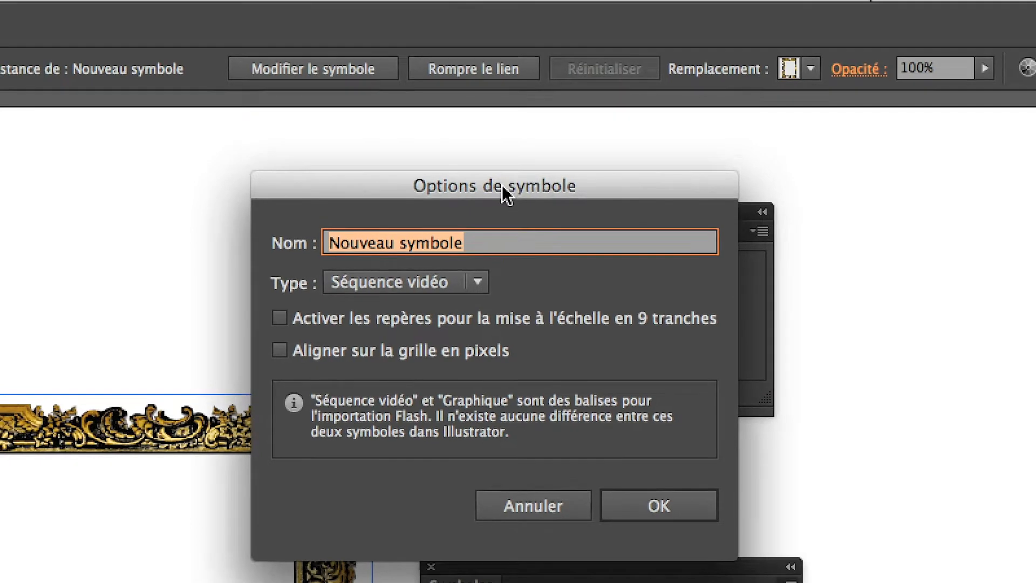
pyautogui.moveTo(579, 6); pyautogui.dragTo(965, 254)
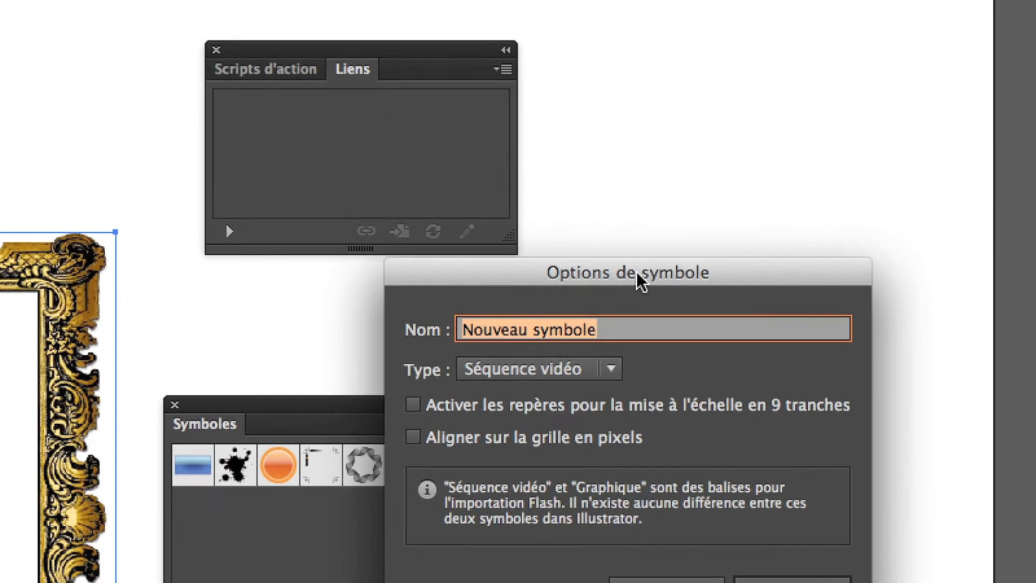
pyautogui.write('xadre')
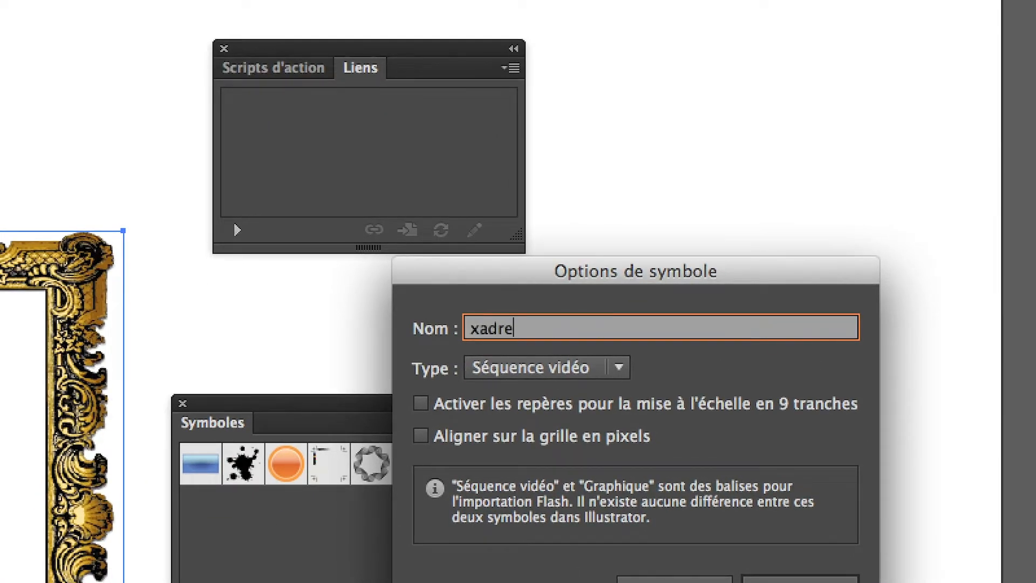
pyautogui.press('BackSpace')
pyautogui.press('BackSpace')
pyautogui.press('BackSpace')
pyautogui.press('BackSpace')
pyautogui.press('BackSpace')
pyautogui.write('cadre')
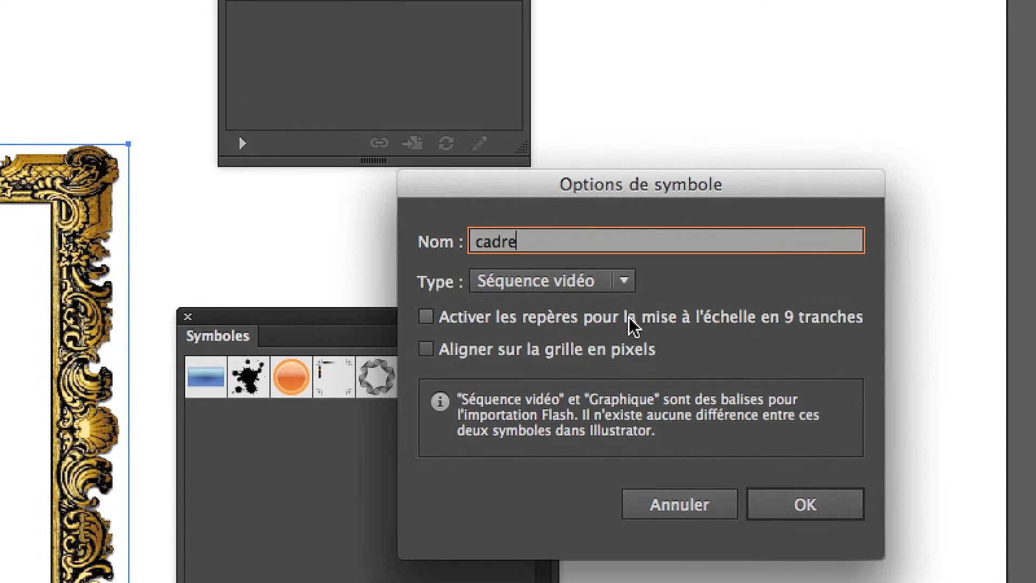
pyautogui.click(627, 410)
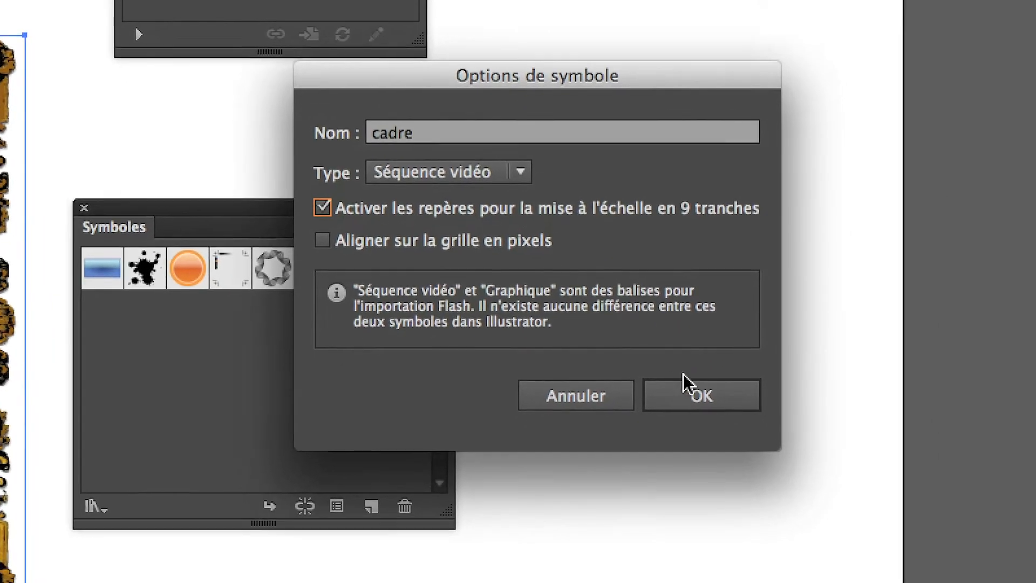
pyautogui.click(763, 501)
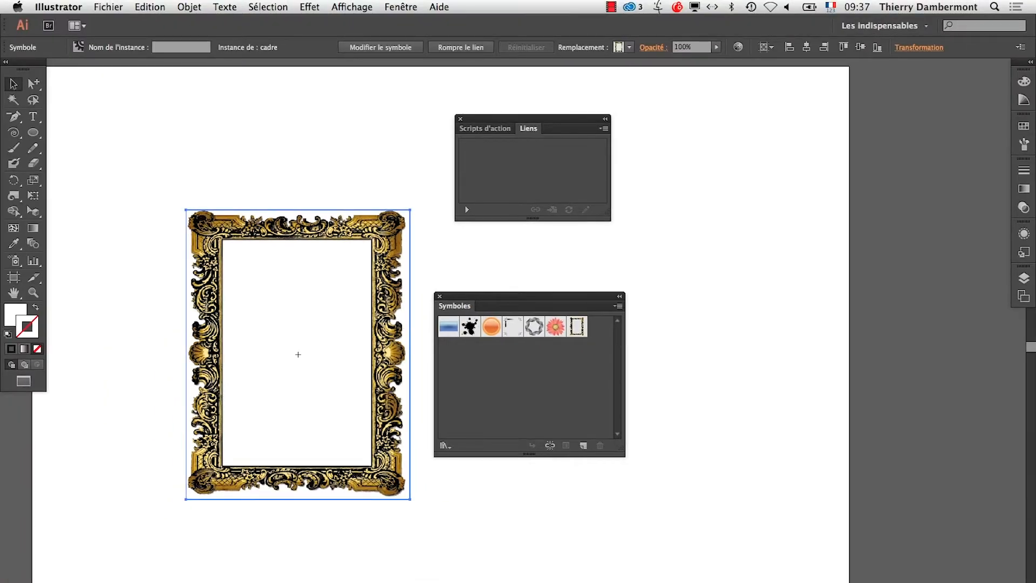
# Open the cadre symbol for editing and move the Symboles and Liens panels clear of the frame
pyautogui.click(419, 415)
pyautogui.click(397, 405)
pyautogui.doubleClick(576, 329)
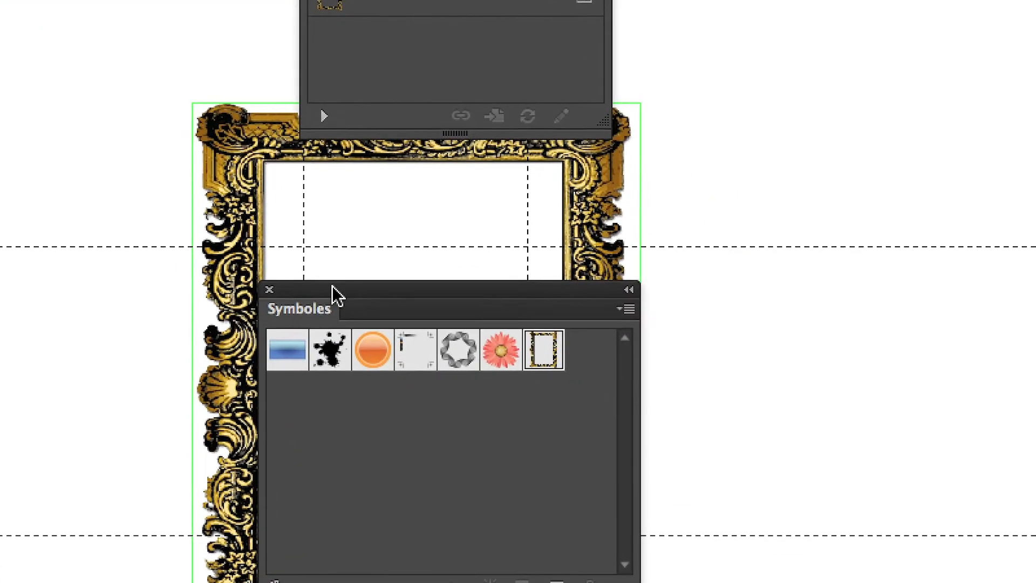
pyautogui.moveTo(332, 287); pyautogui.dragTo(500, 216)
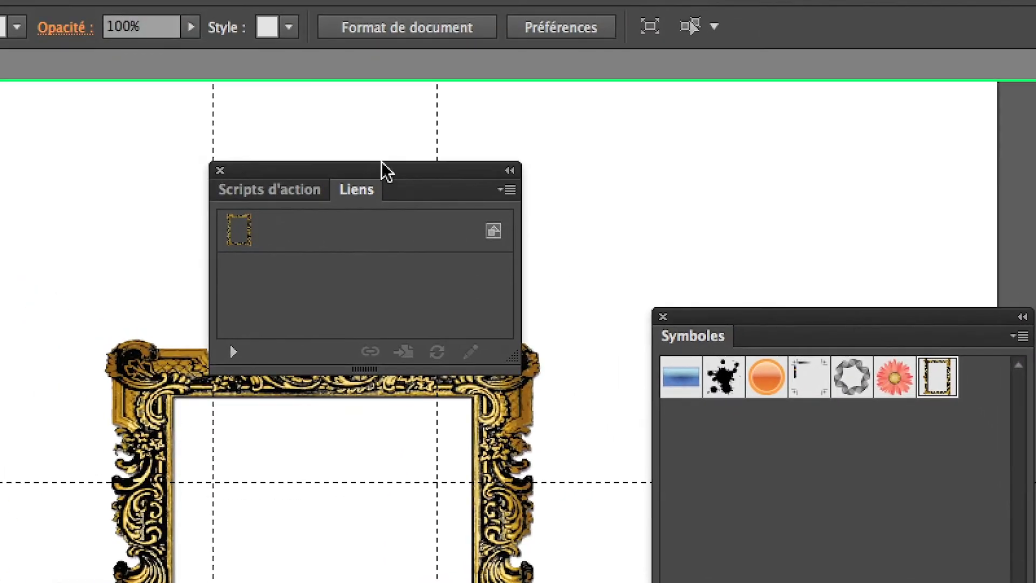
pyautogui.moveTo(390, 167); pyautogui.dragTo(185, 180)
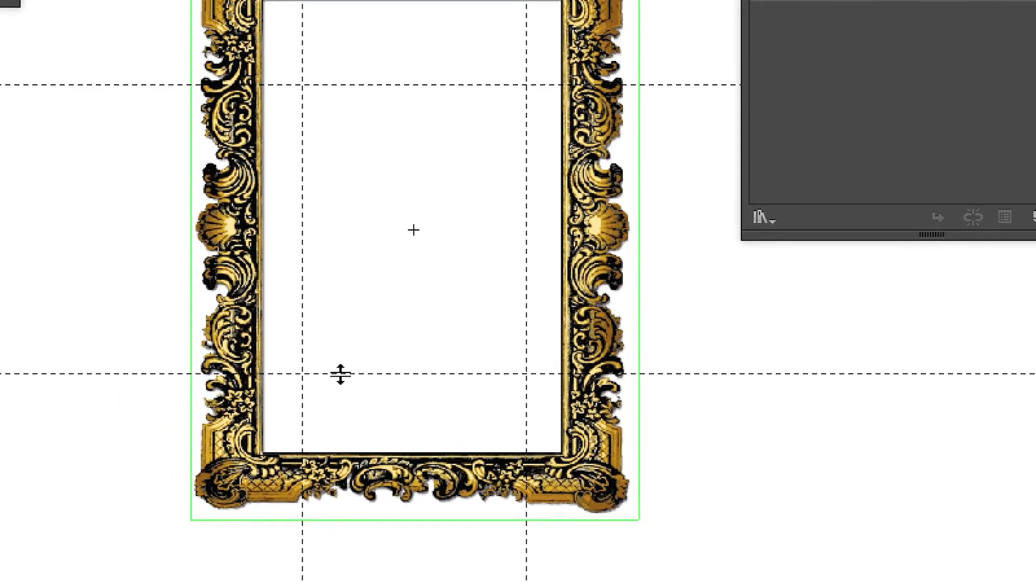
# Move the four 9-slice guides outward to just inside the frame's inner opening, with the Symboles panel out of the way
pyautogui.moveTo(340, 373); pyautogui.dragTo(338, 394)
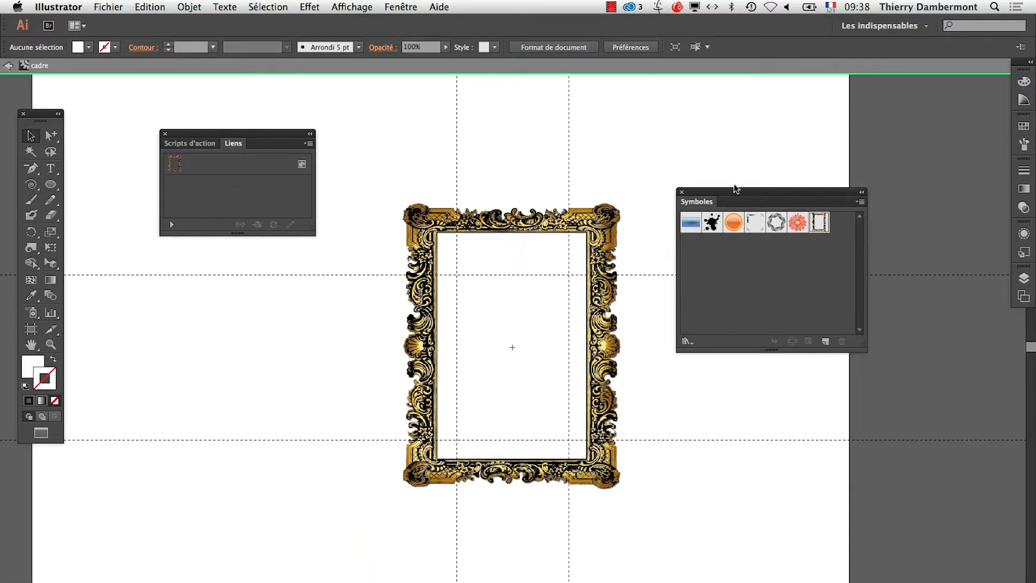
pyautogui.moveTo(736, 189); pyautogui.dragTo(899, 123)
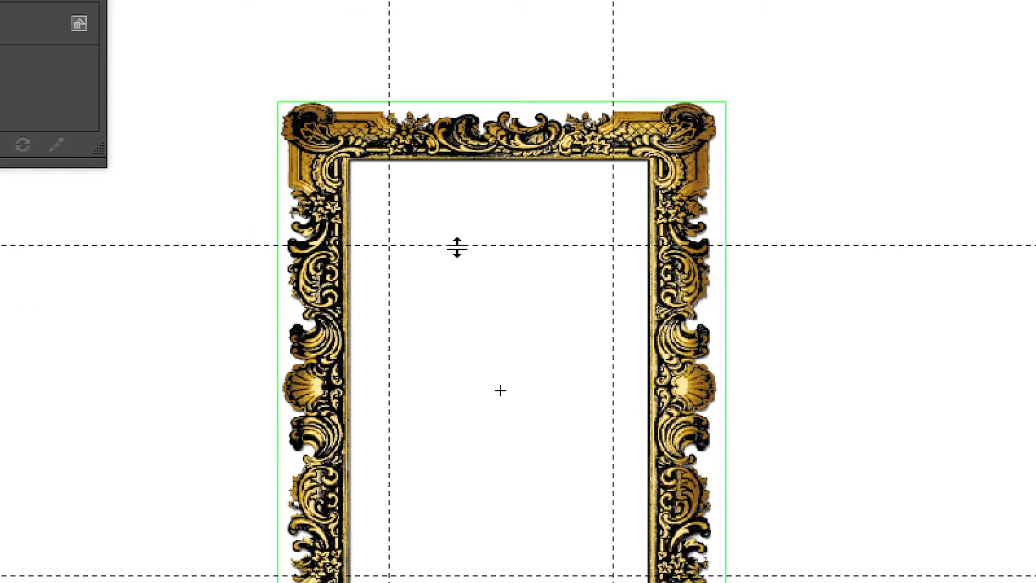
pyautogui.moveTo(457, 247); pyautogui.dragTo(458, 177)
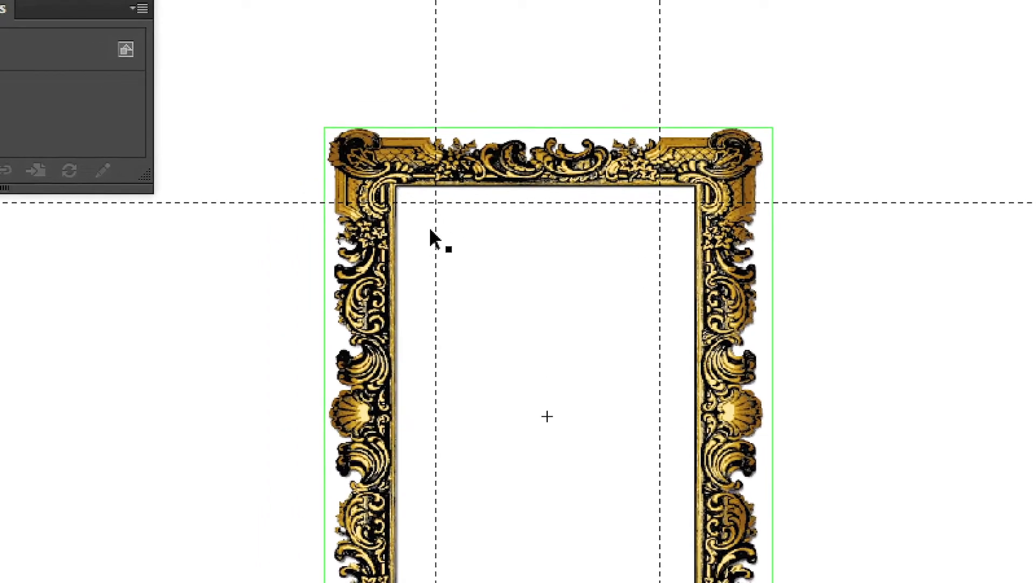
pyautogui.moveTo(434, 232); pyautogui.dragTo(415, 232)
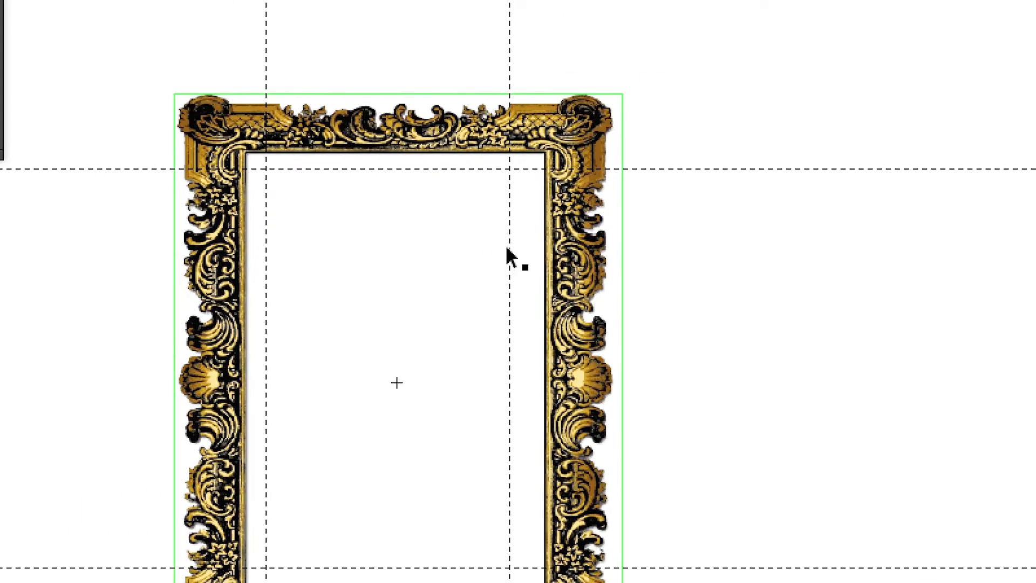
pyautogui.moveTo(509, 248); pyautogui.dragTo(516, 252)
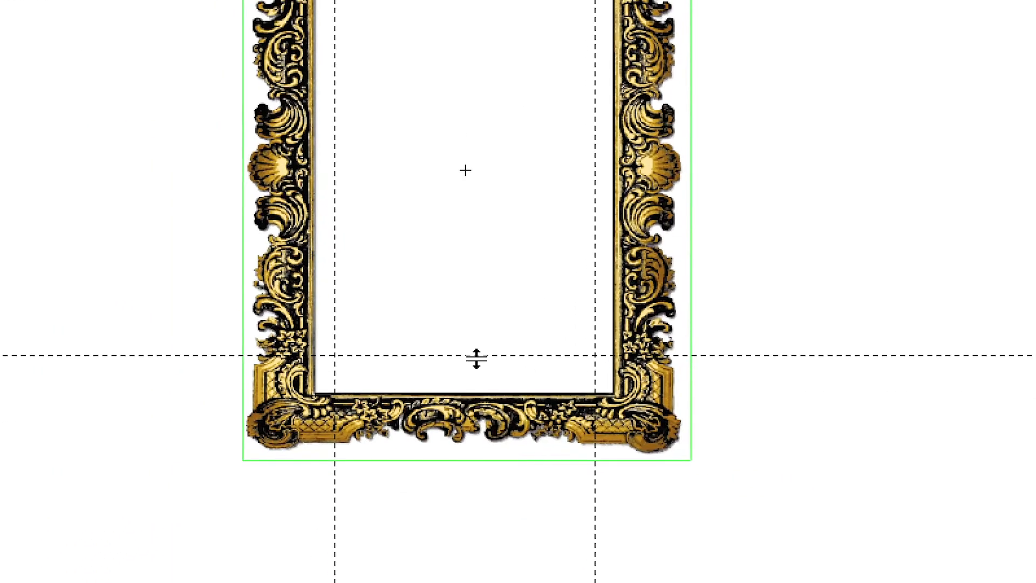
pyautogui.moveTo(476, 357); pyautogui.dragTo(476, 366)
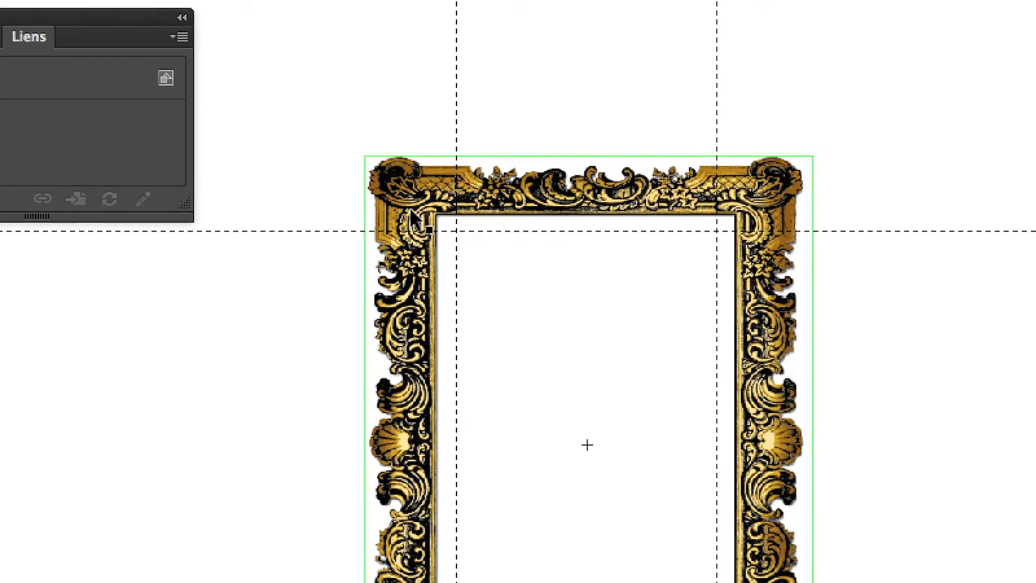
# Fine-tune the upper horizontal and left vertical 9-slice guides so they enclose the frame's upper-left corner ornament
pyautogui.moveTo(437, 235); pyautogui.dragTo(439, 194)
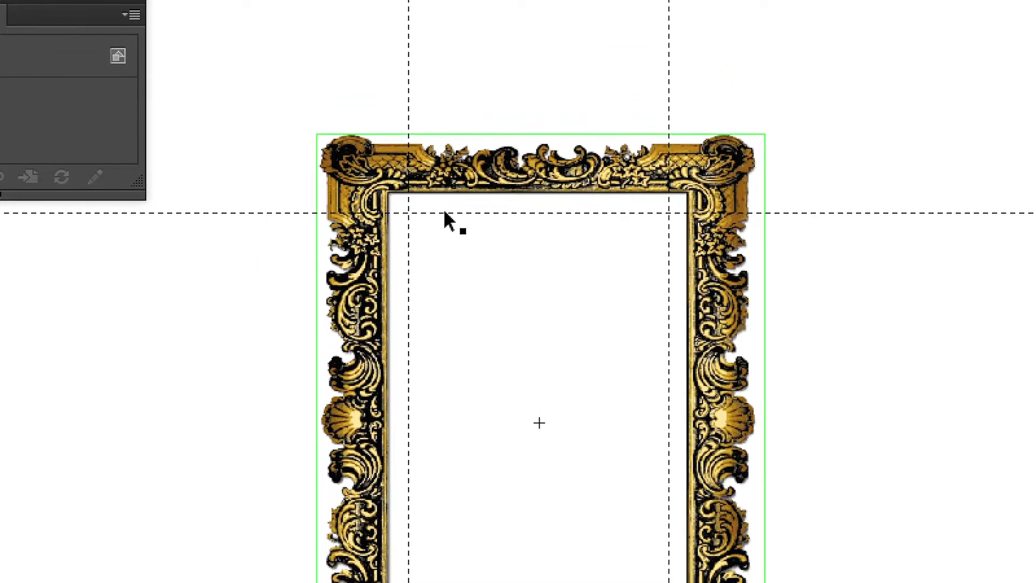
pyautogui.moveTo(445, 212); pyautogui.dragTo(445, 215)
pyautogui.moveTo(408, 96); pyautogui.dragTo(417, 96)
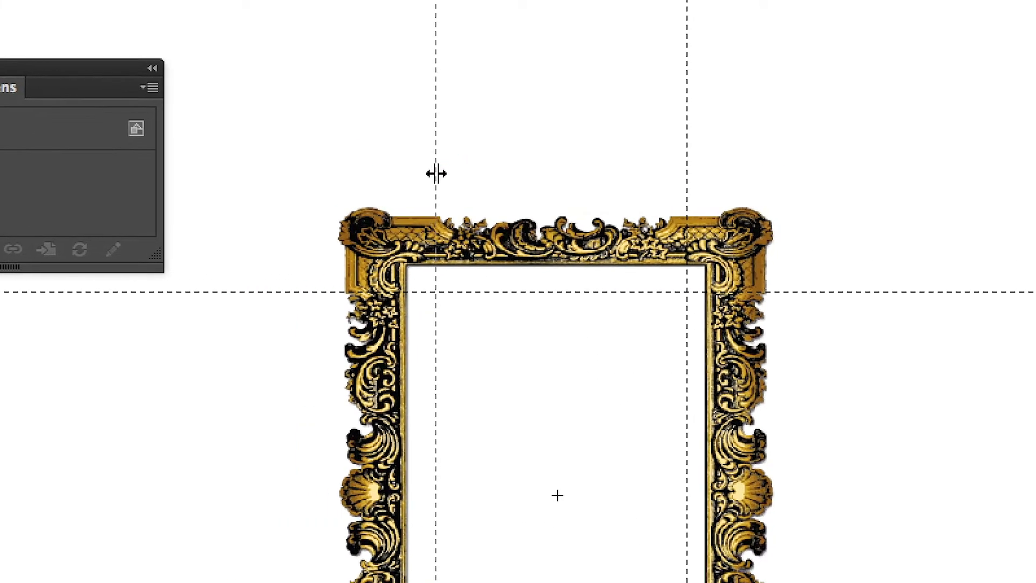
# Fine-tune the left vertical and lower horizontal 9-slice guides around the corner ornaments and leave symbol editing
pyautogui.moveTo(436, 174); pyautogui.dragTo(439, 173)
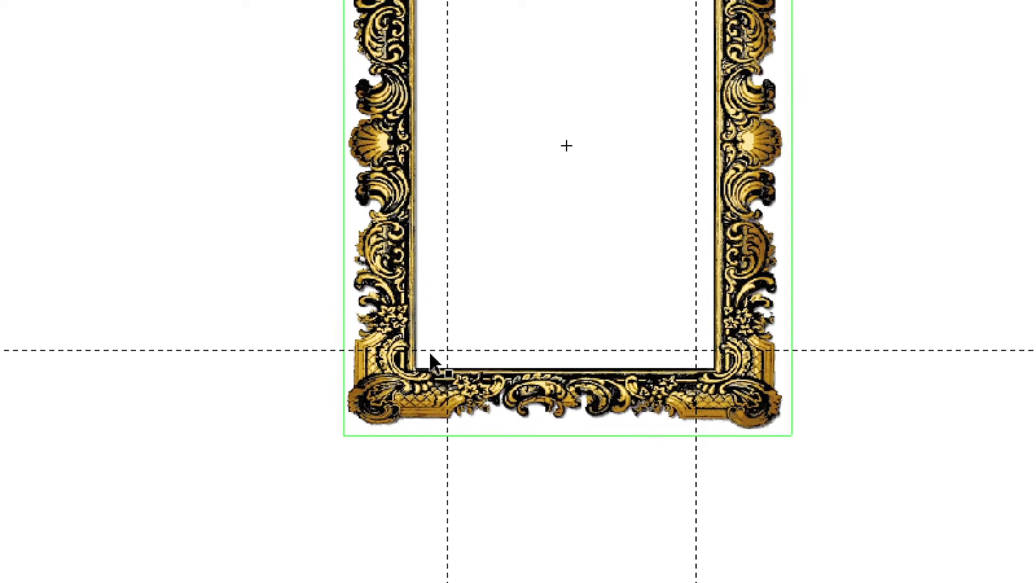
pyautogui.moveTo(431, 350); pyautogui.dragTo(432, 341)
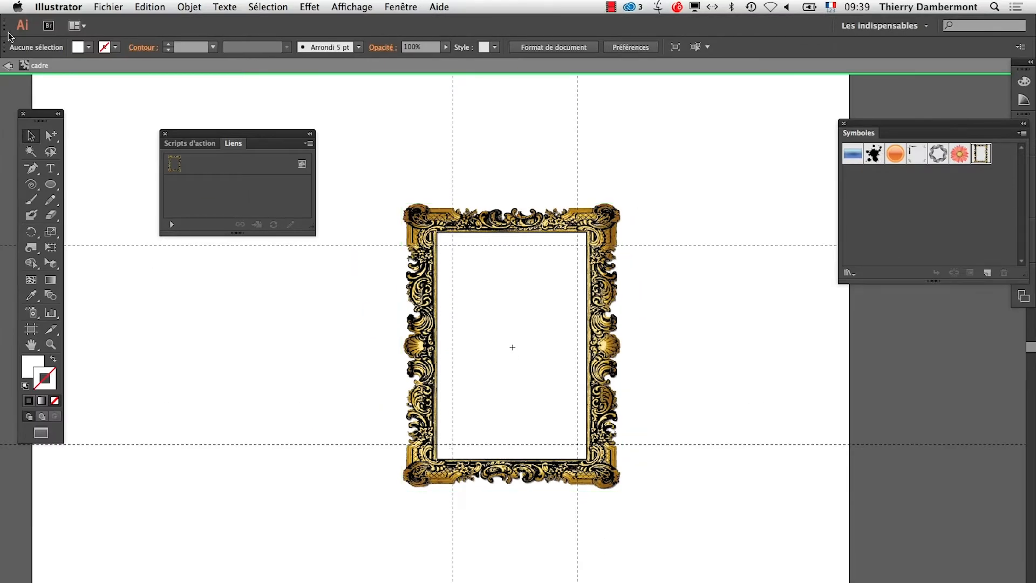
pyautogui.click(9, 66)
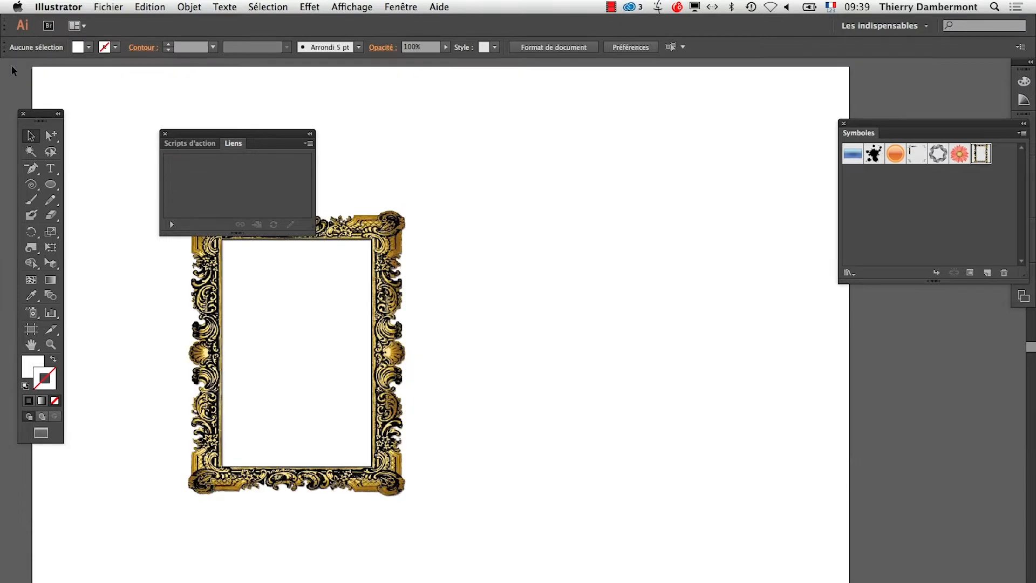
# Move the Liens panel below the frame and select the cadre instance with the Free Transform tool
pyautogui.moveTo(166, 142); pyautogui.dragTo(71, 547)
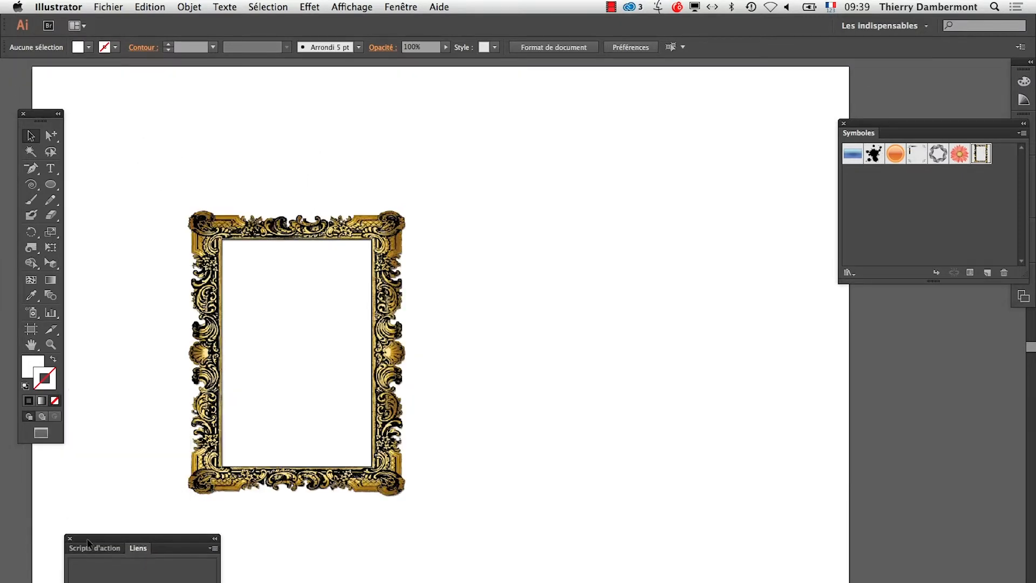
pyautogui.click(200, 413)
pyautogui.click(51, 247)
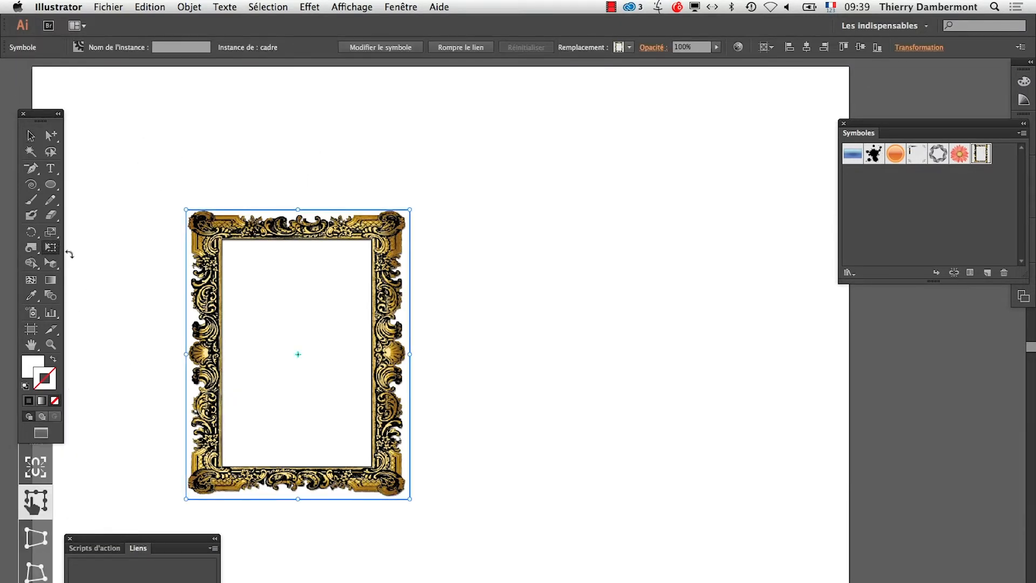
# Try rotating the cadre instance and stretching it into a wide landscape shape from its right-hand corners, undoing each attempt
pyautogui.moveTo(415, 216); pyautogui.dragTo(527, 261)
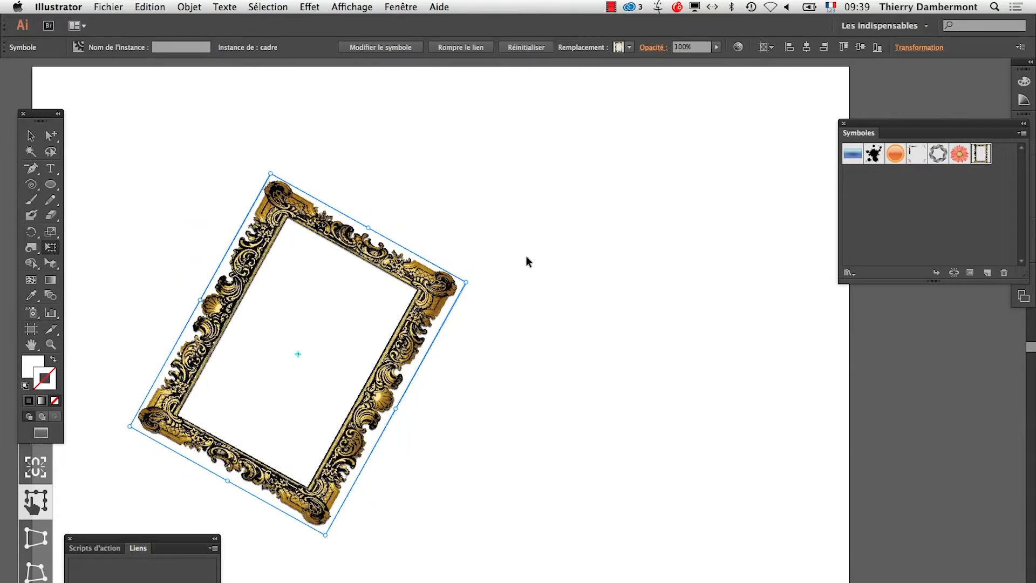
pyautogui.hotkey('ctrl', 'z')
pyautogui.moveTo(410, 210); pyautogui.dragTo(713, 262)
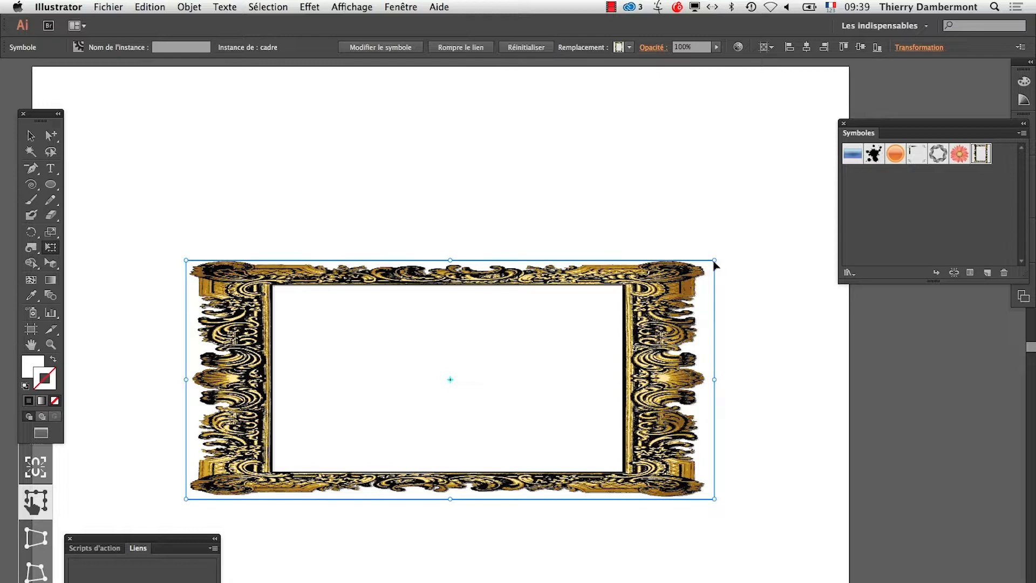
pyautogui.press('super+z')
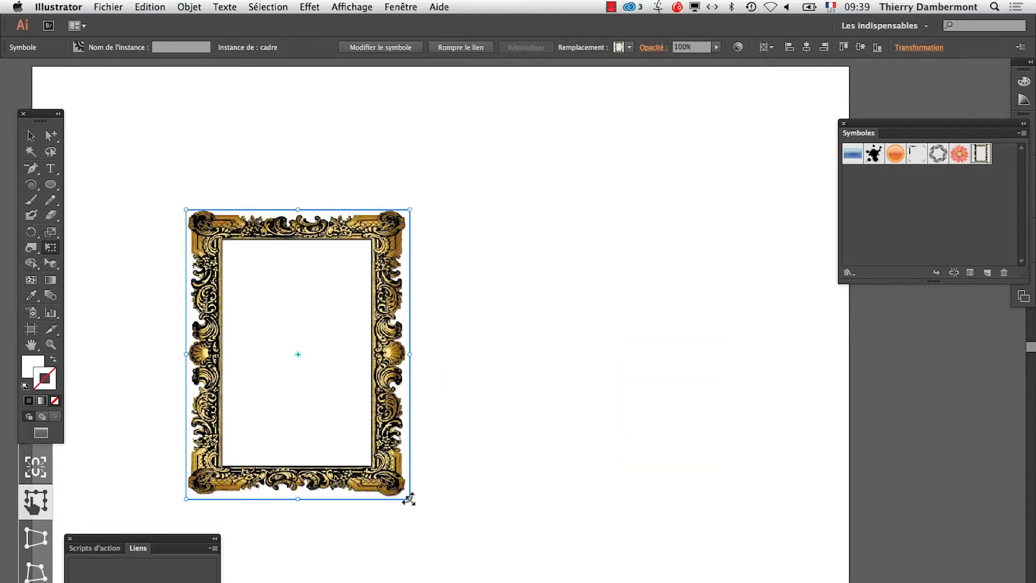
pyautogui.moveTo(410, 499); pyautogui.dragTo(722, 443)
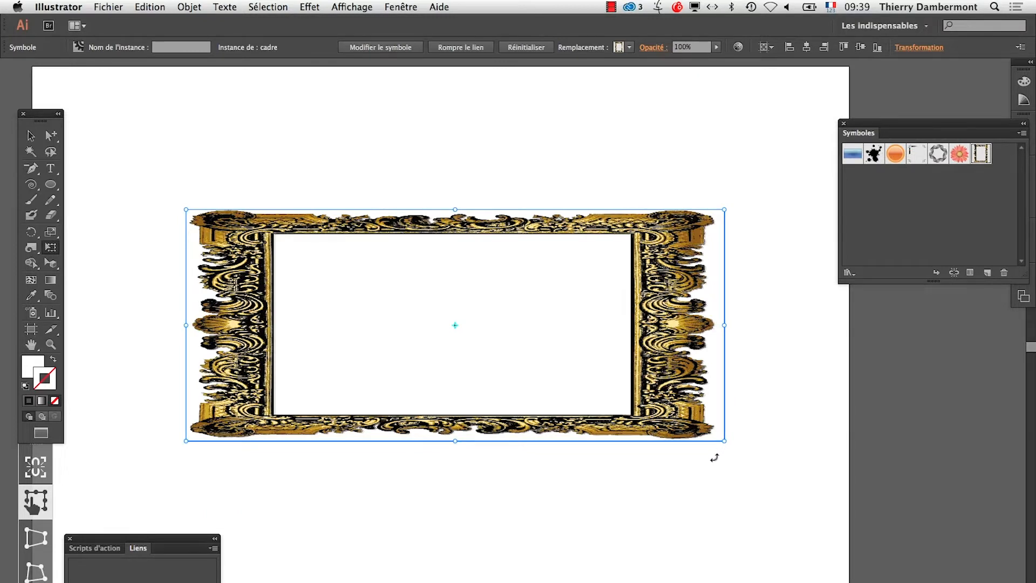
pyautogui.press('super+z')
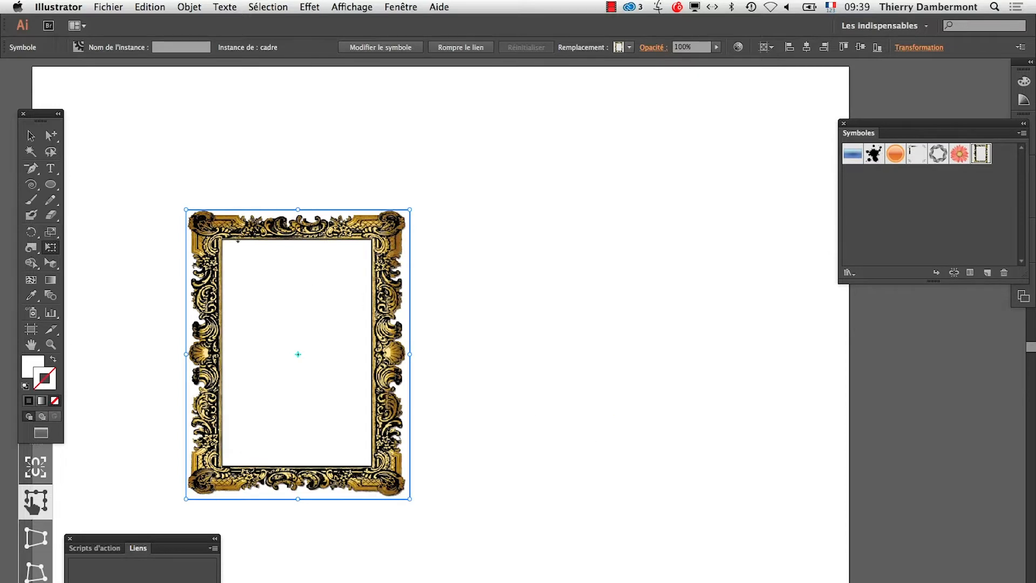
# Try widening the cadre instance from its upper-left corner, rotating it and flattening it from its lower-right corner, undoing each transformation
pyautogui.moveTo(186, 209); pyautogui.dragTo(89, 225)
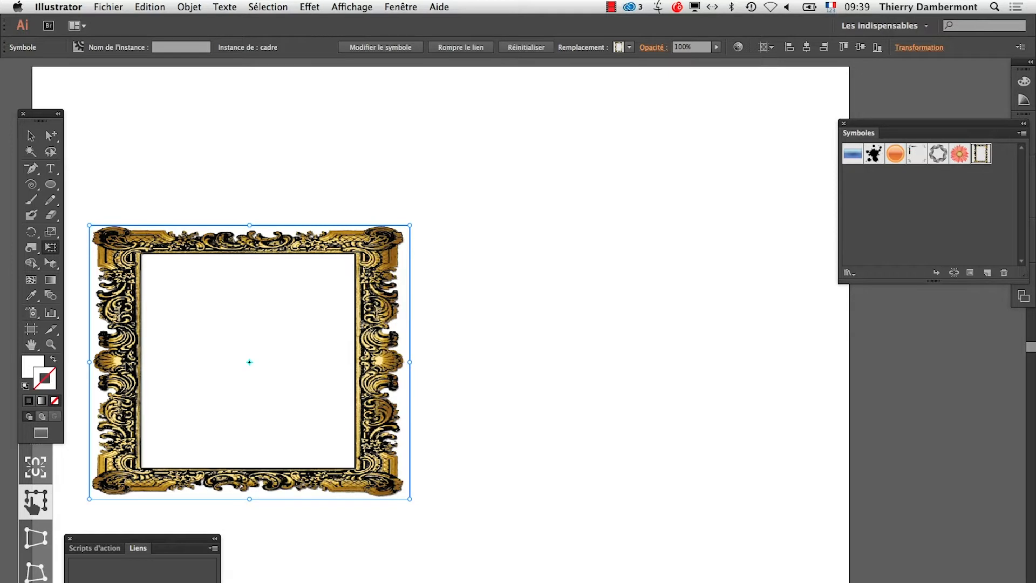
pyautogui.press('super+z')
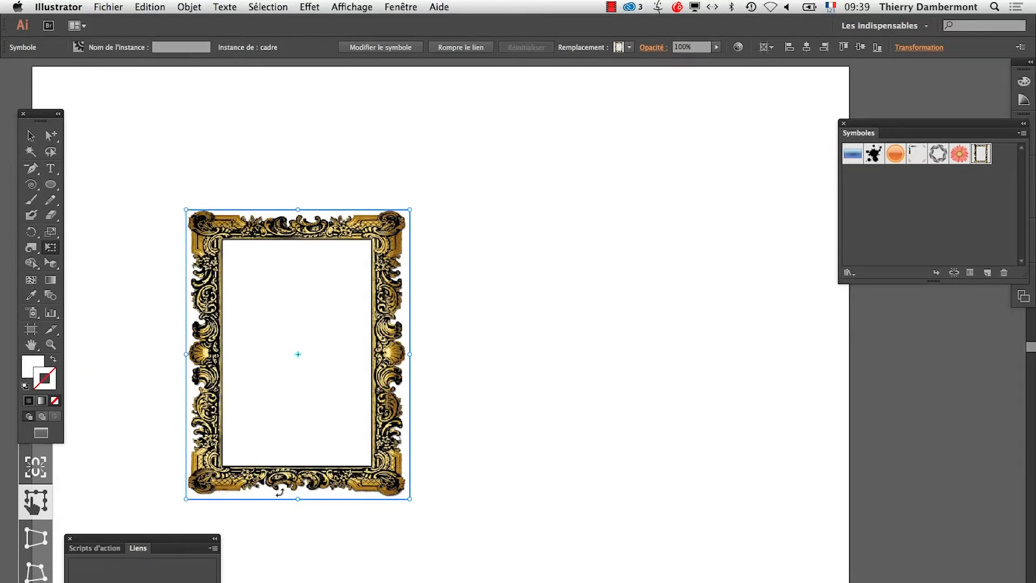
pyautogui.moveTo(409, 500); pyautogui.dragTo(539, 438)
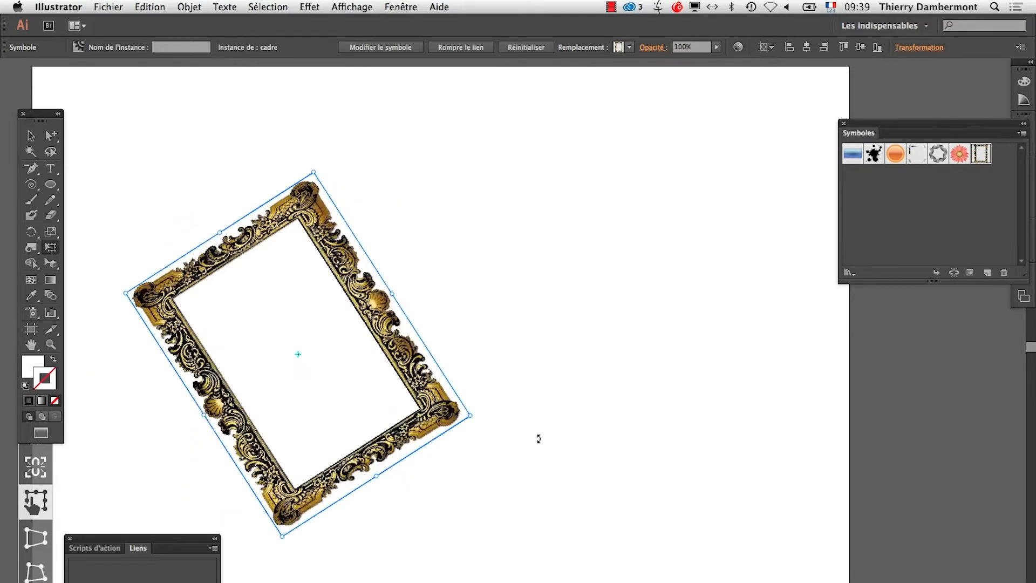
pyautogui.press('super+z')
pyautogui.moveTo(407, 495); pyautogui.dragTo(716, 331)
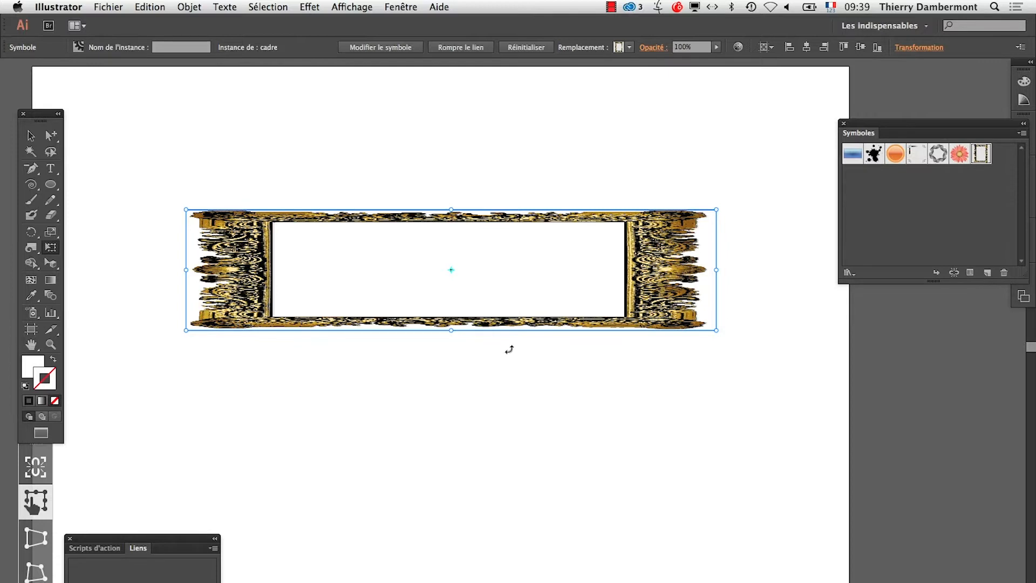
pyautogui.click(150, 6)
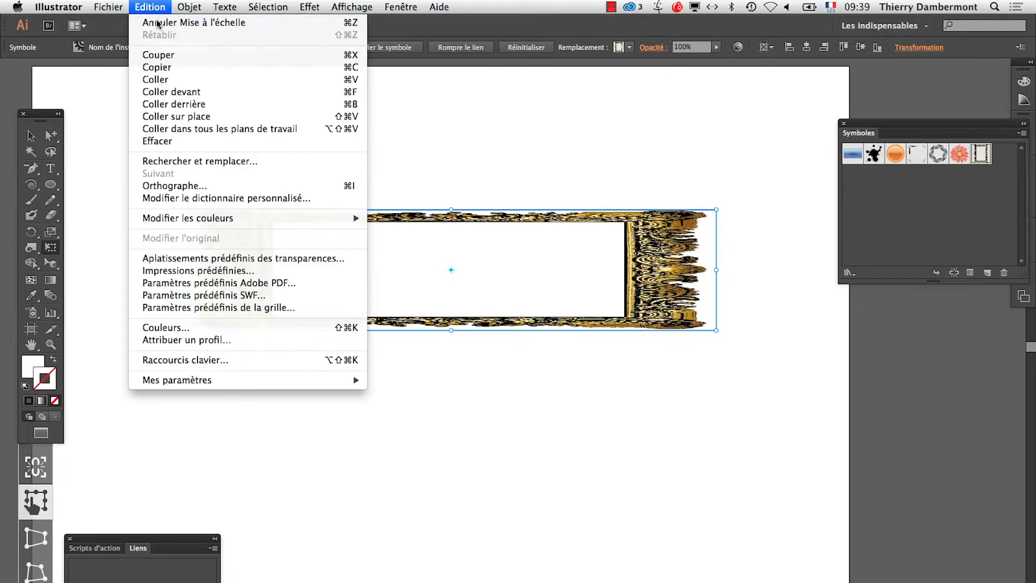
pyautogui.click(170, 22)
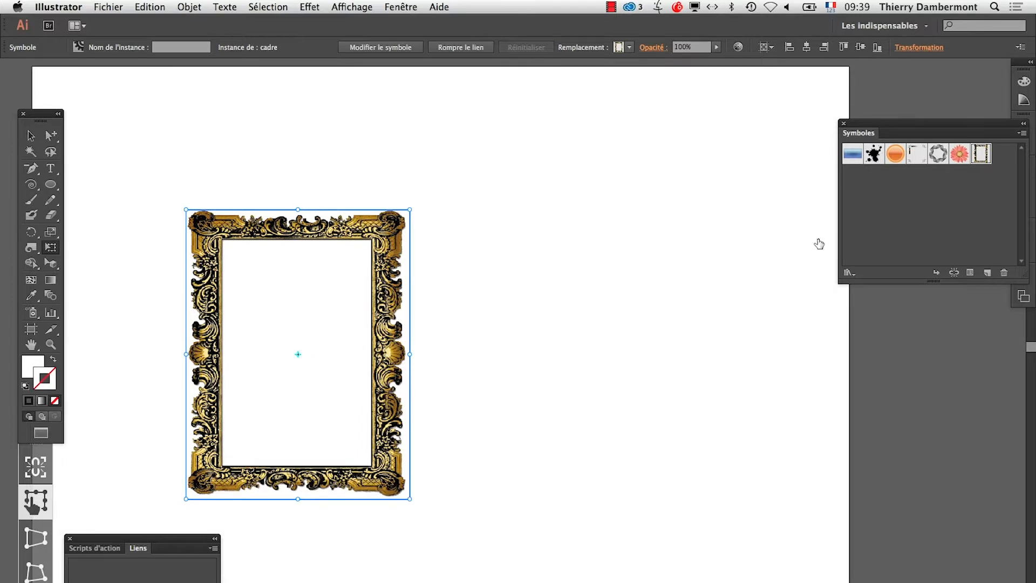
# Place the Symboles panel at the artboard's right edge and delete the cadre instance from the artboard
pyautogui.moveTo(890, 131); pyautogui.dragTo(613, 215)
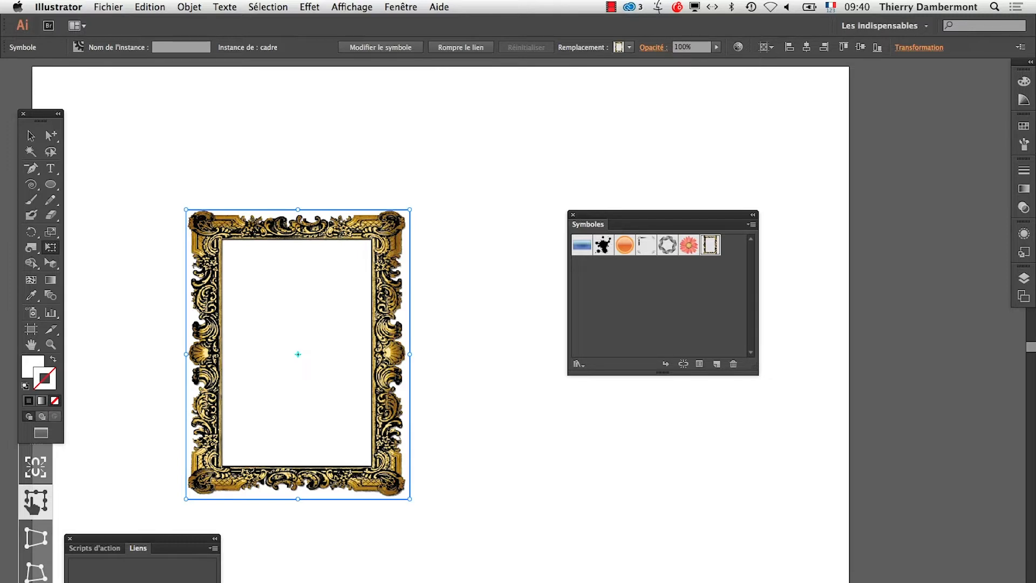
pyautogui.moveTo(614, 218); pyautogui.dragTo(704, 222)
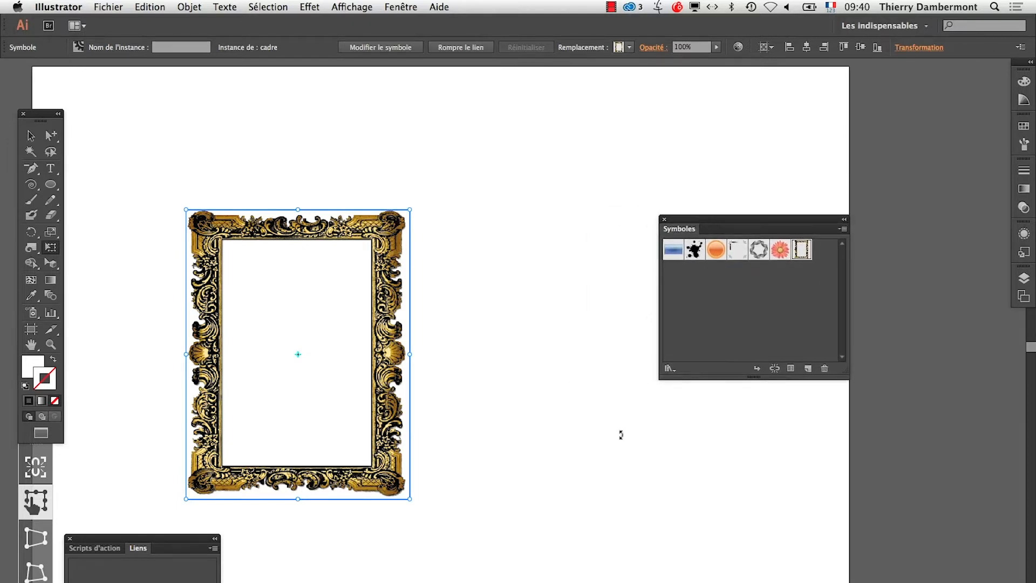
pyautogui.press('Delete')
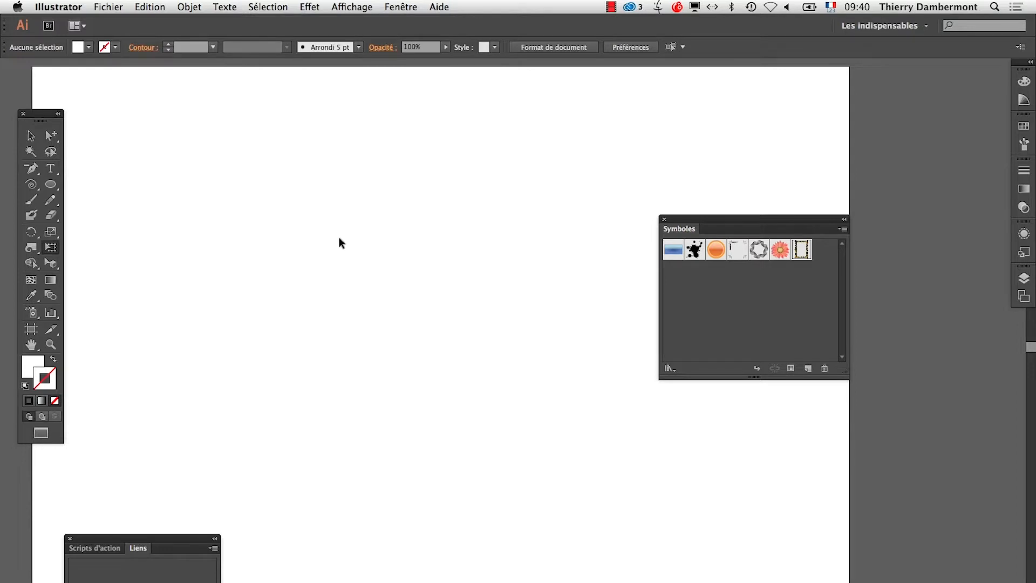
# Switch to Photoshop and reset the white end of Calque 0's This Layer (Ce calque) blending range to 255
pyautogui.press('super+Tab')
pyautogui.press('super+Tab')
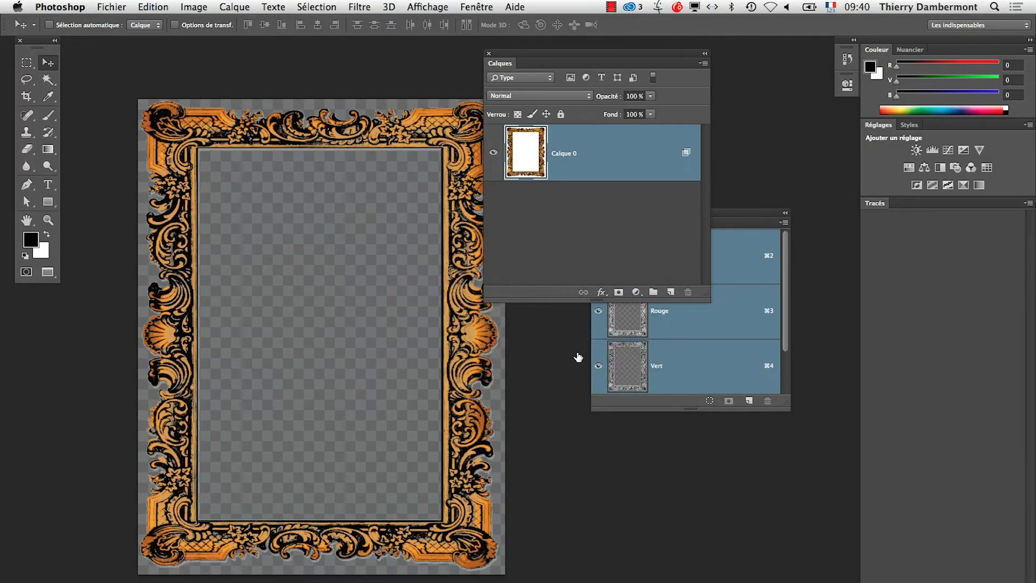
pyautogui.doubleClick(599, 163)
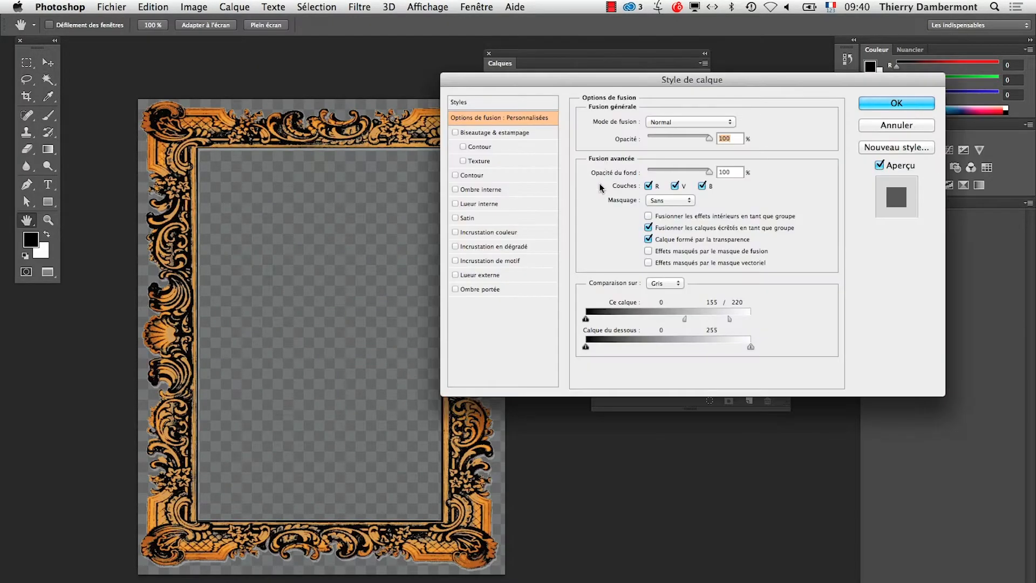
pyautogui.moveTo(684, 320); pyautogui.dragTo(778, 323)
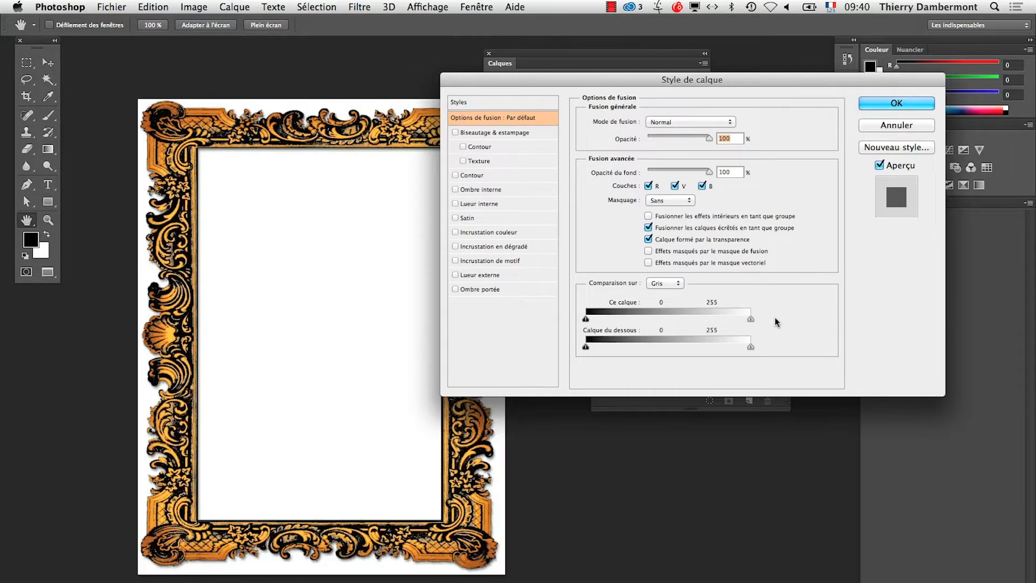
pyautogui.click(896, 103)
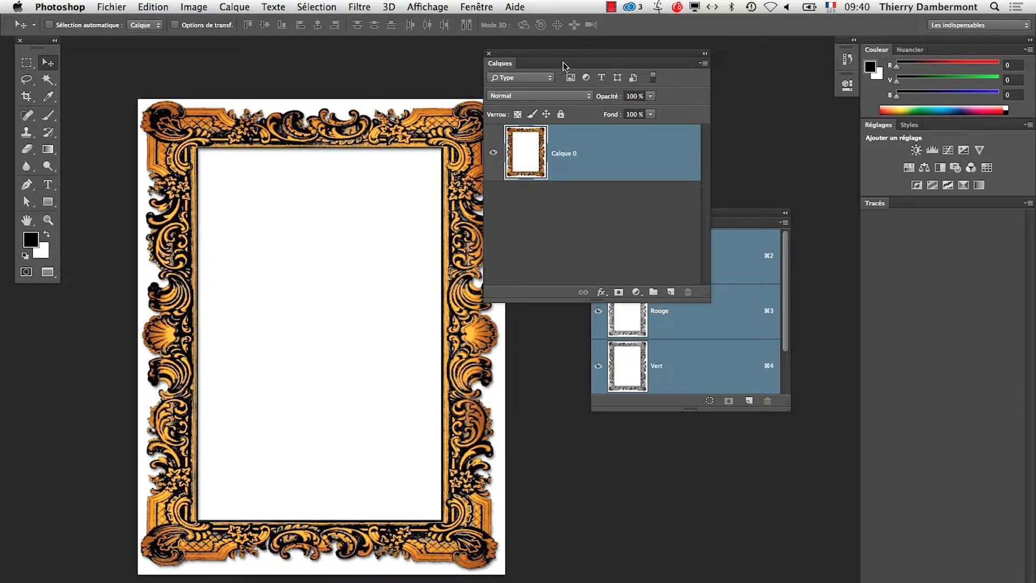
# Check Calque 0's blending options with the Calques panel clear of the frame, and save the file
pyautogui.moveTo(562, 62); pyautogui.dragTo(597, 65)
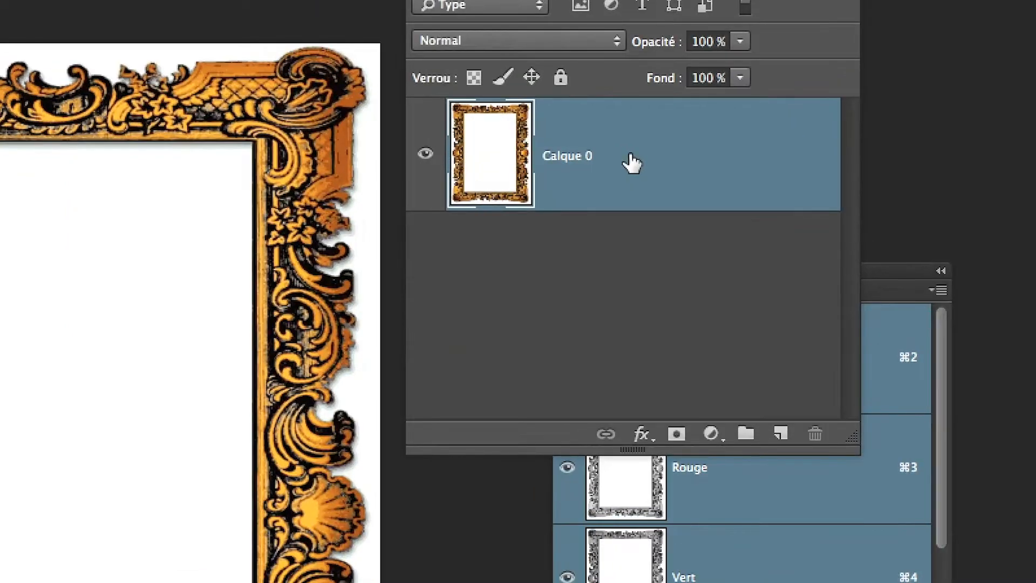
pyautogui.doubleClick(633, 162)
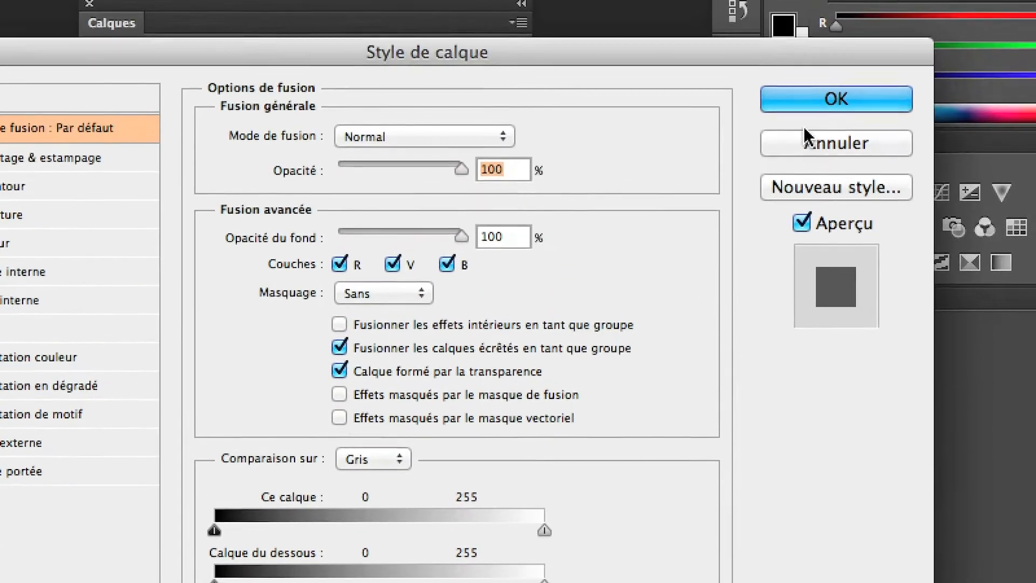
pyautogui.click(801, 106)
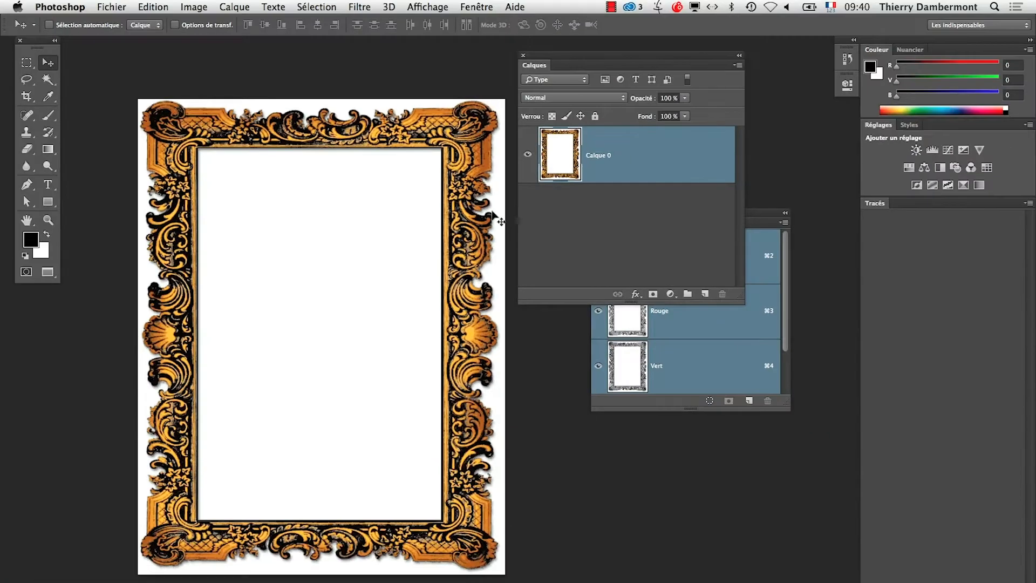
pyautogui.click(112, 6)
pyautogui.click(162, 137)
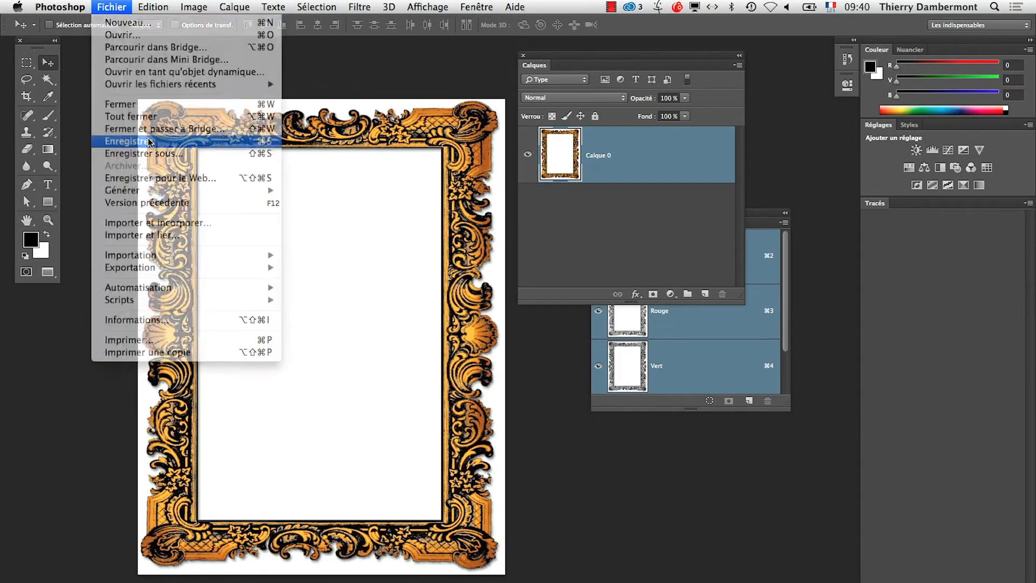
# Switch to Illustrator and place cadre dore.psd as a linked image in the upper-left part of the artboard
pyautogui.press('super+Tab')
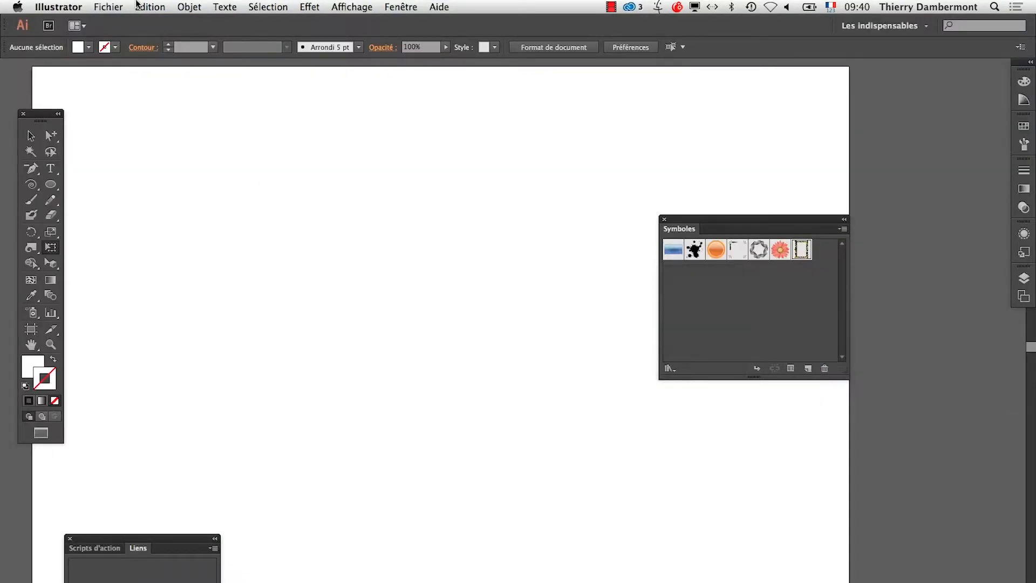
pyautogui.click(109, 7)
pyautogui.click(148, 199)
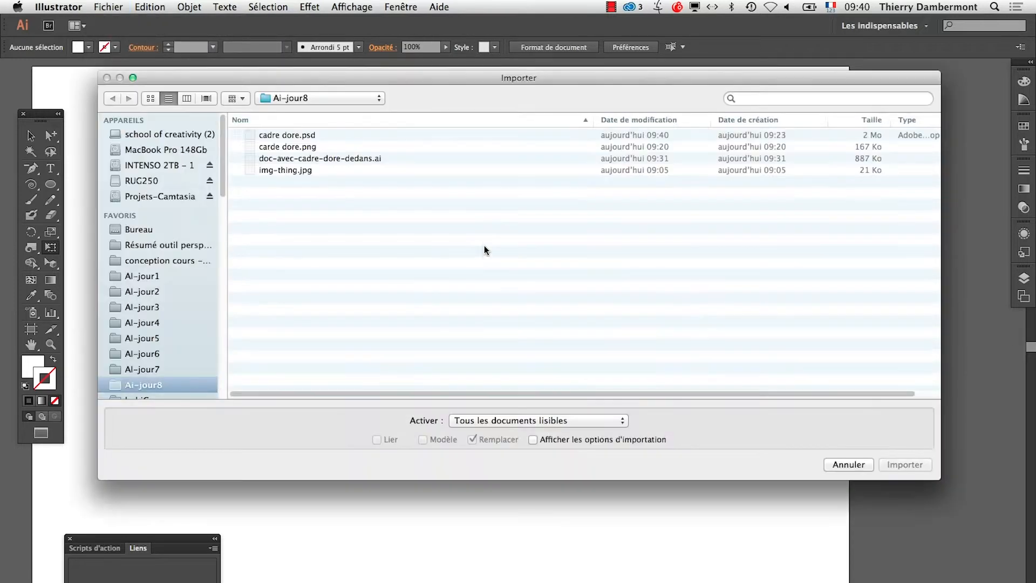
pyautogui.click(291, 136)
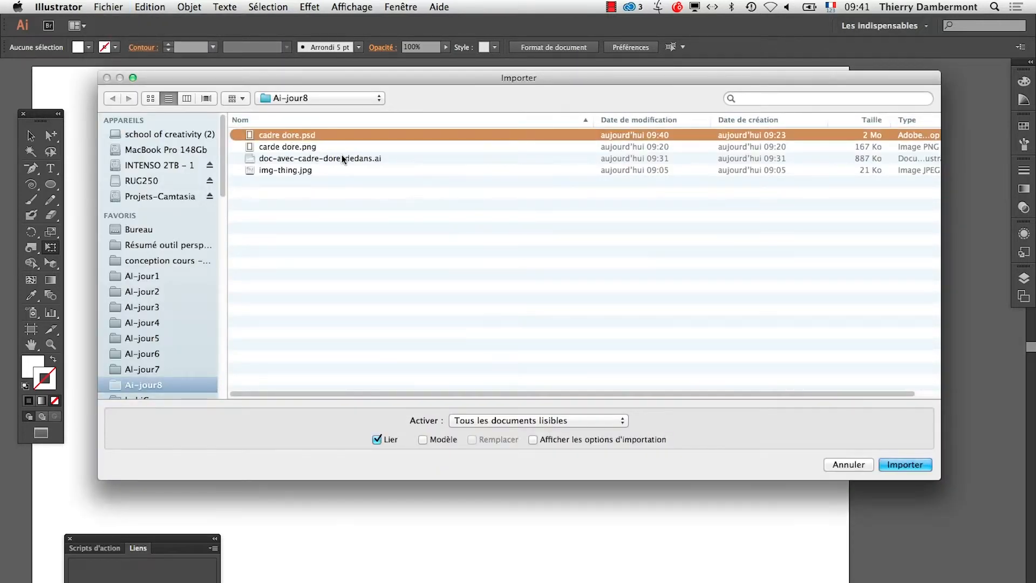
pyautogui.click(925, 469)
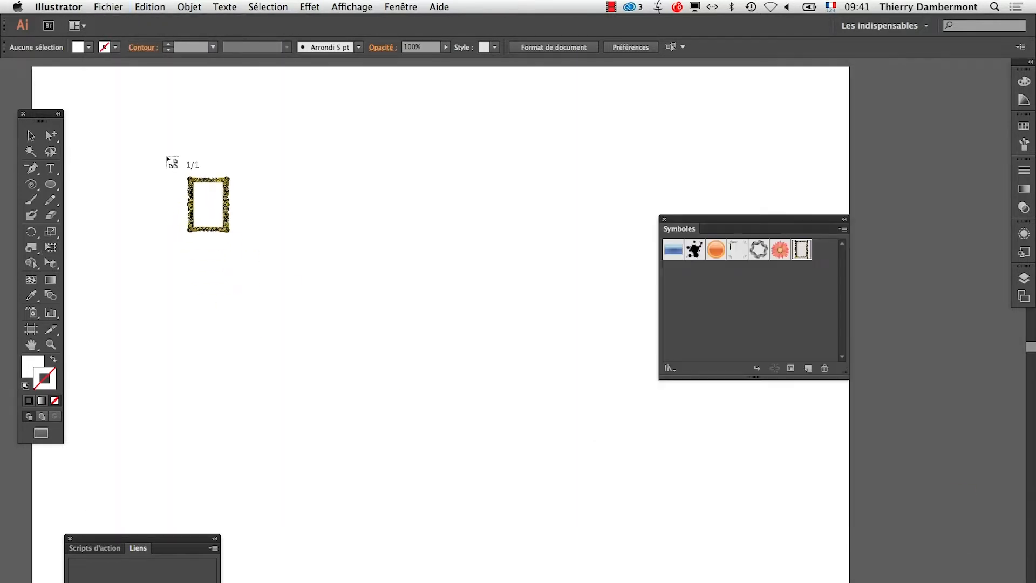
pyautogui.moveTo(166, 153); pyautogui.dragTo(458, 455)
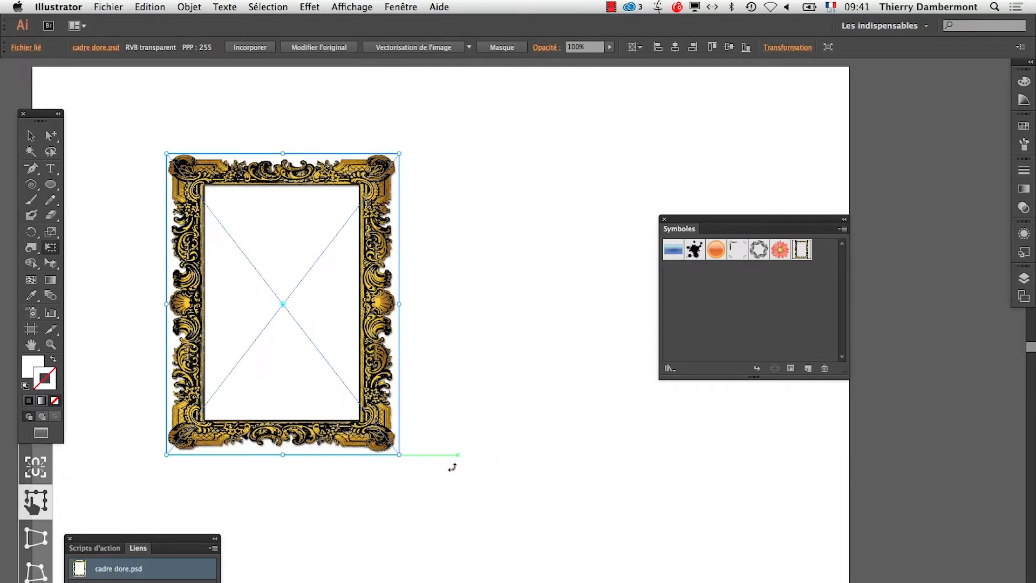
# Display the transparency grid behind the placed frame
pyautogui.click(400, 7)
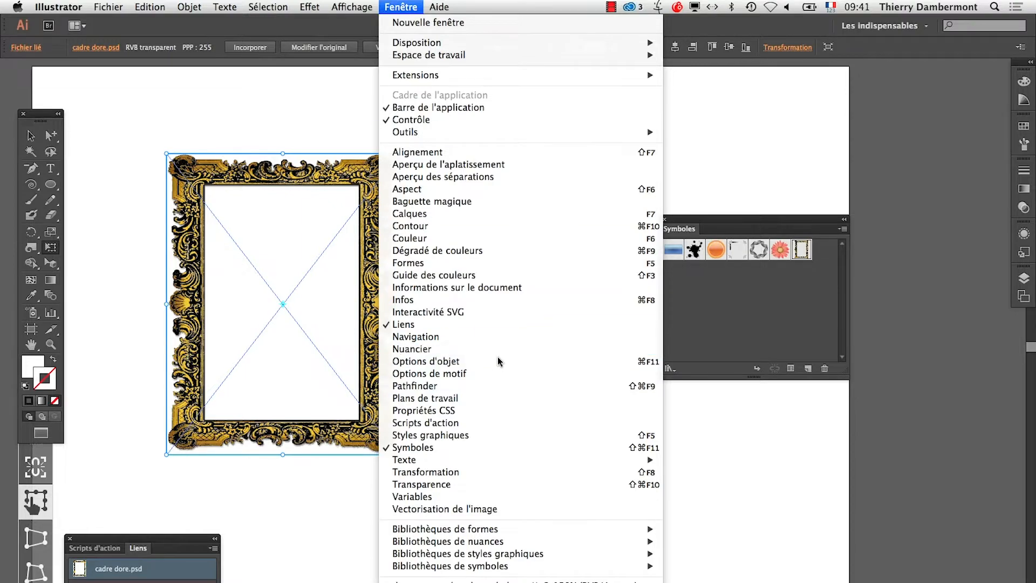
pyautogui.moveTo(357, 6)
pyautogui.click(428, 301)
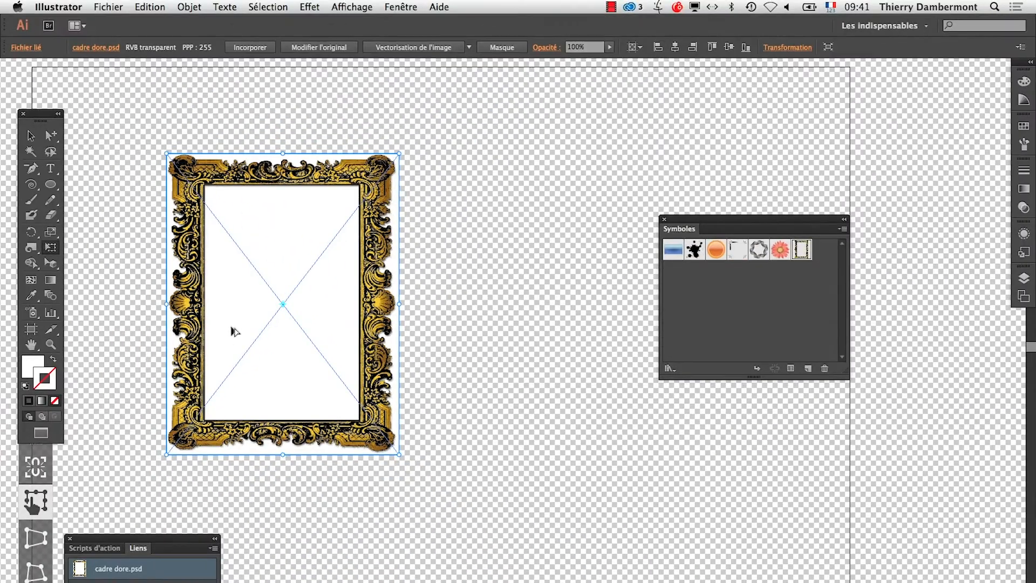
pyautogui.click(400, 6)
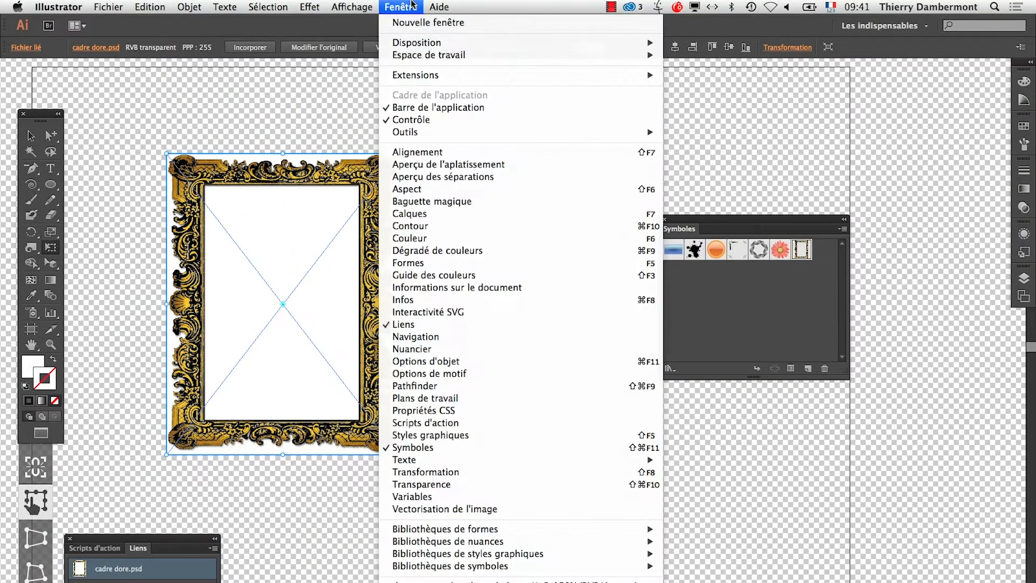
# Trace the placed frame with Vectorisation de l'image, showing the advanced settings and turning on Ignorer le blanc
pyautogui.click(454, 510)
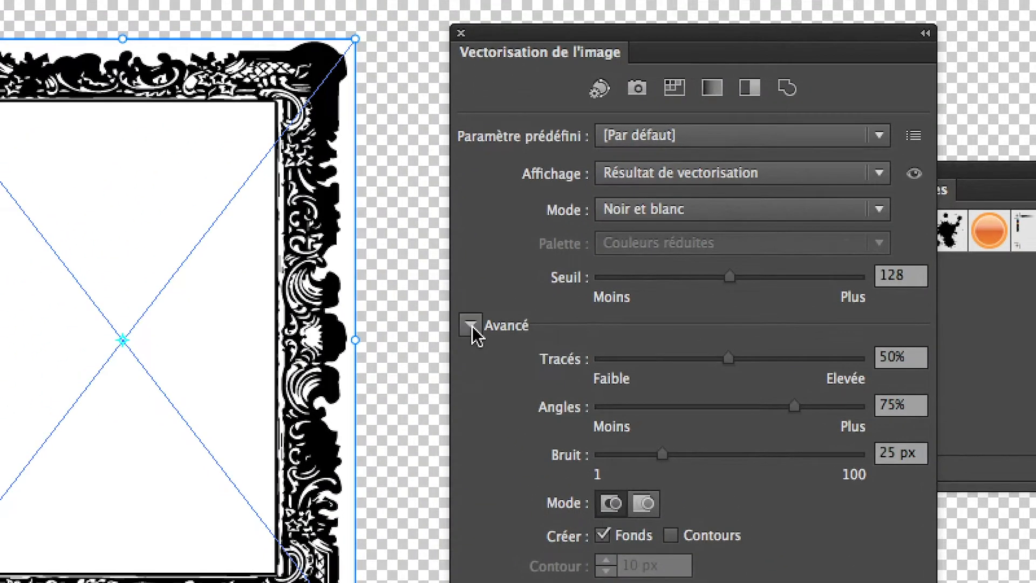
pyautogui.click(403, 193)
pyautogui.click(403, 194)
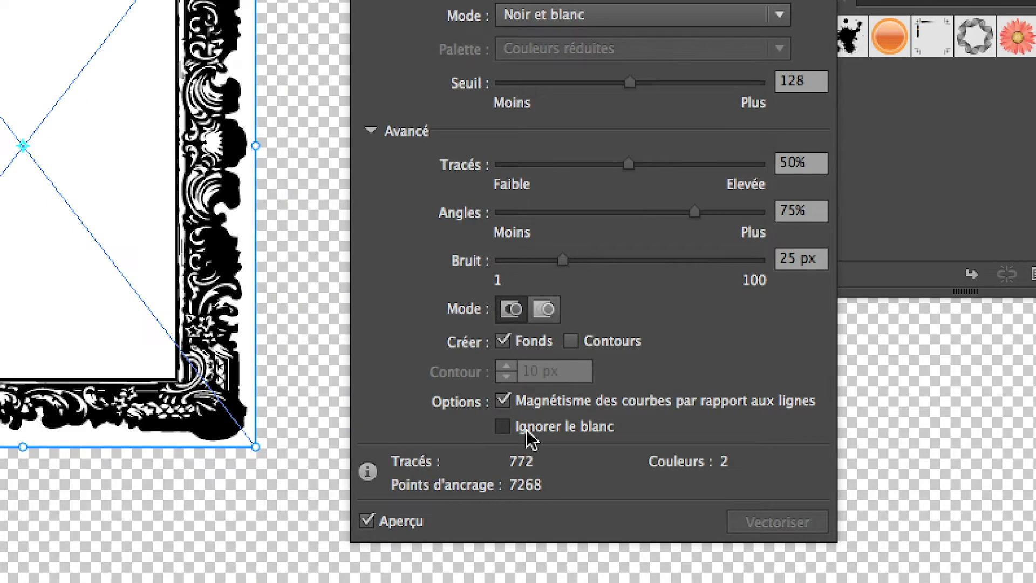
pyautogui.click(526, 430)
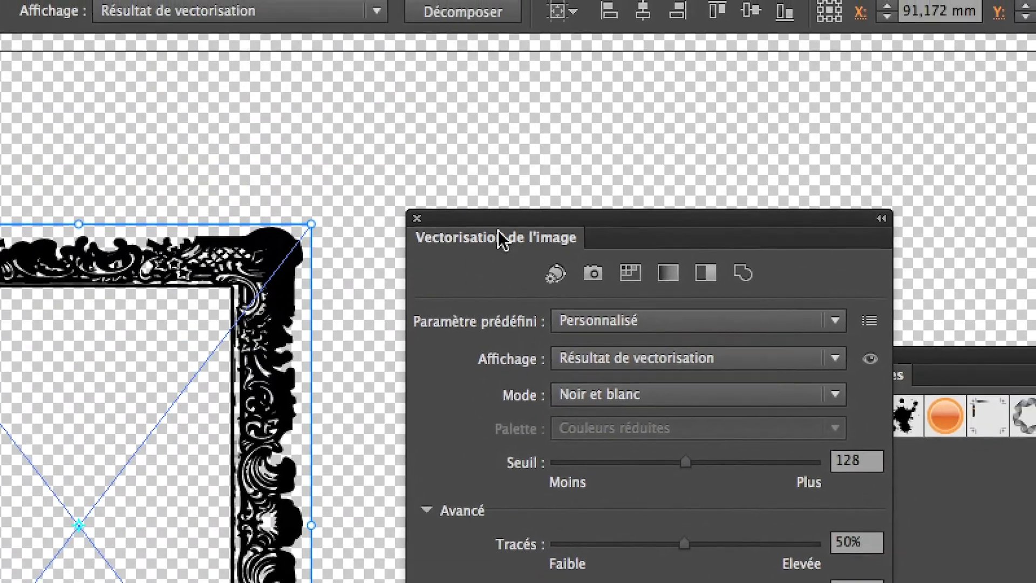
pyautogui.moveTo(762, 112); pyautogui.dragTo(463, 227)
pyautogui.moveTo(394, 266); pyautogui.dragTo(278, 284)
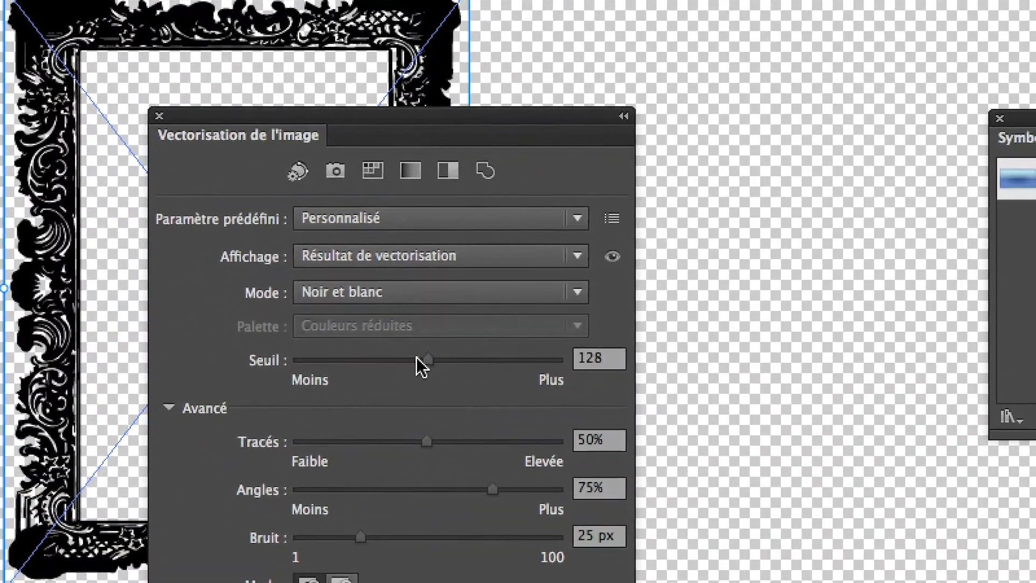
# Try lower and higher Seuil thresholds on the black-and-white trace, including 66, 164, 58, 89 and 108
pyautogui.moveTo(418, 357); pyautogui.dragTo(358, 361)
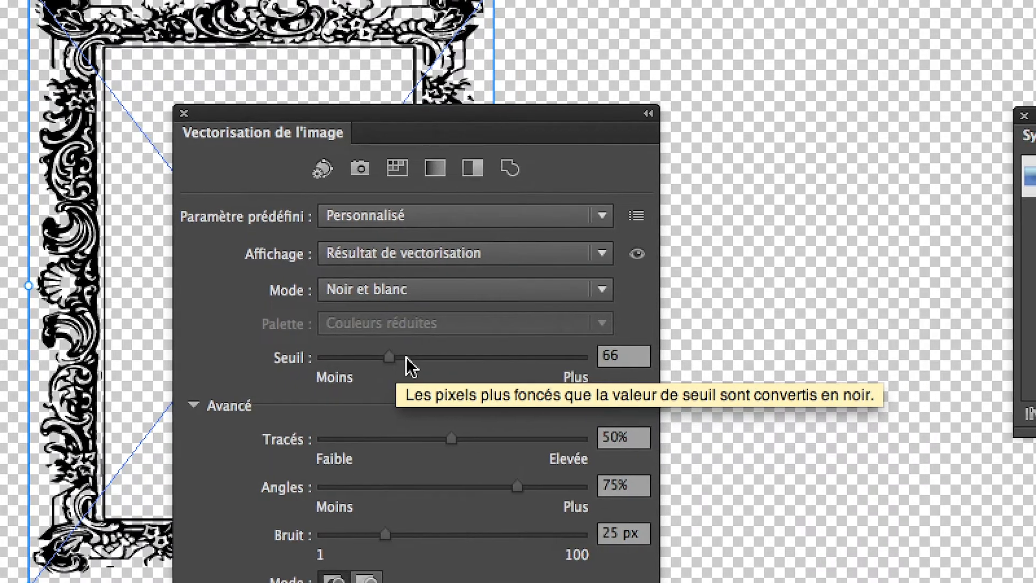
pyautogui.moveTo(405, 357); pyautogui.dragTo(488, 358)
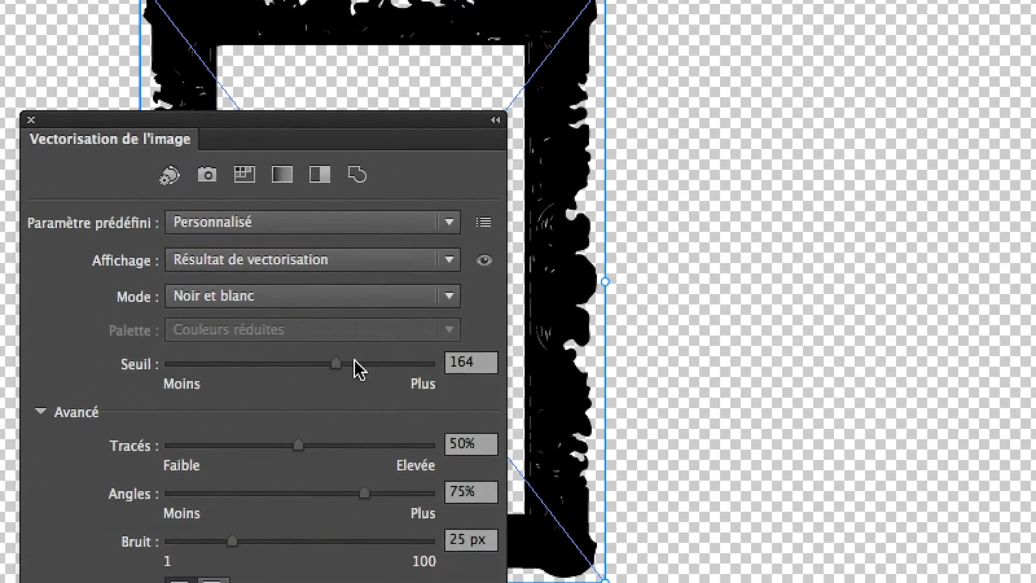
pyautogui.moveTo(335, 362); pyautogui.dragTo(301, 362)
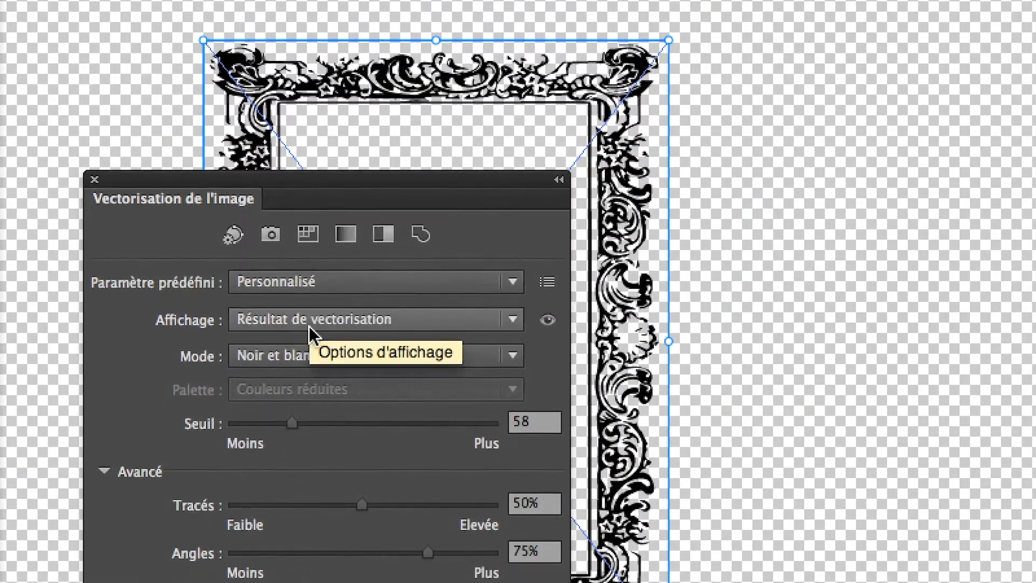
pyautogui.moveTo(292, 424); pyautogui.dragTo(323, 424)
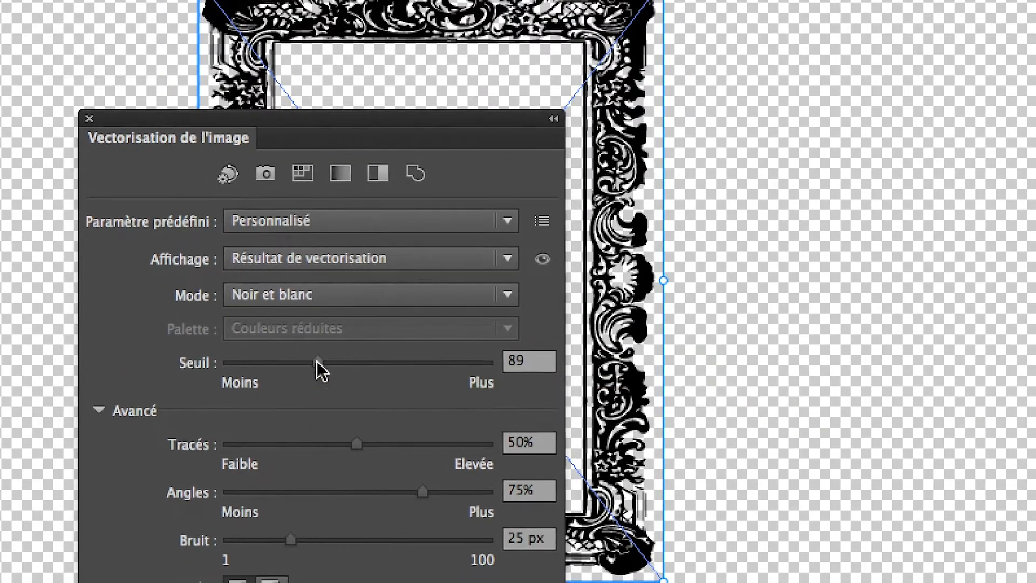
pyautogui.moveTo(316, 361); pyautogui.dragTo(325, 362)
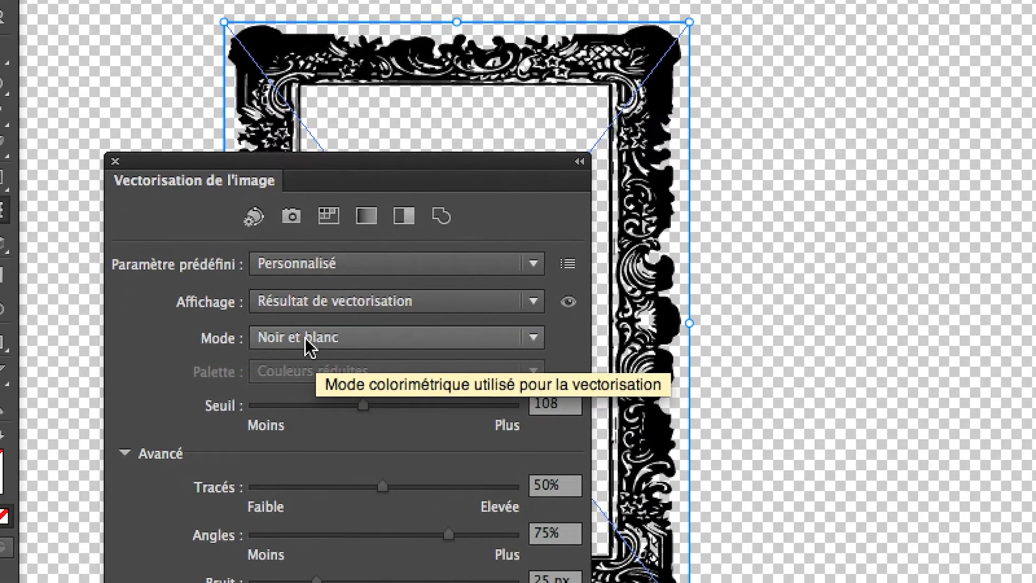
# Set the frame's trace mode to Couleur with a maximum of 12 colours, and close the tracing settings
pyautogui.click(306, 338)
pyautogui.click(306, 360)
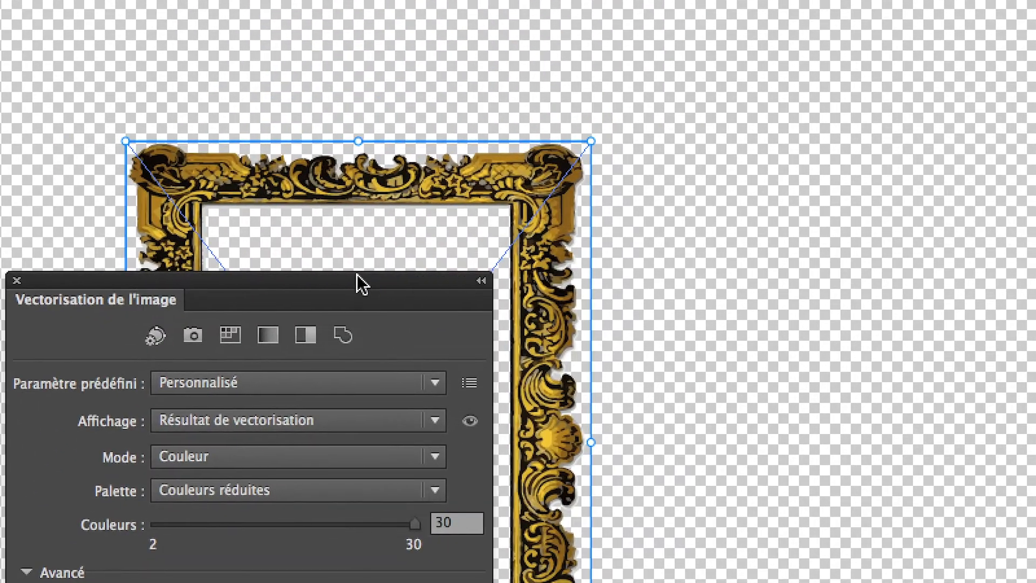
pyautogui.moveTo(442, 157); pyautogui.dragTo(1035, 5)
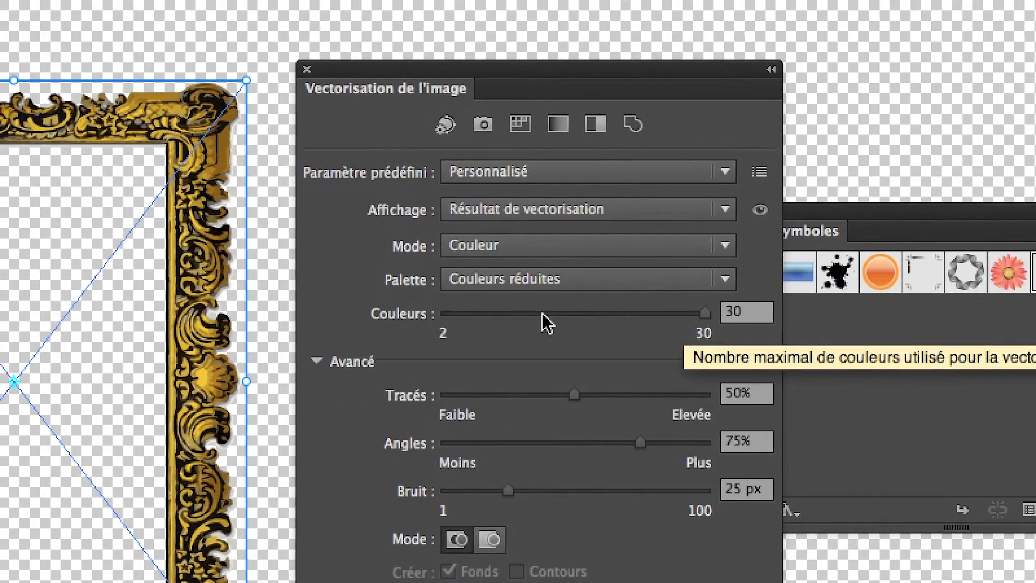
pyautogui.click(542, 313)
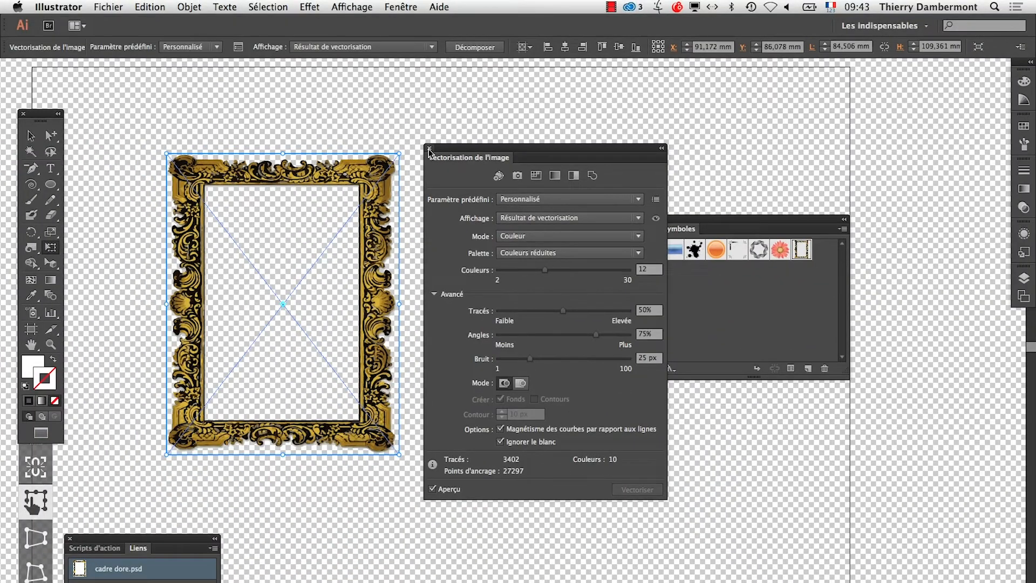
pyautogui.click(429, 149)
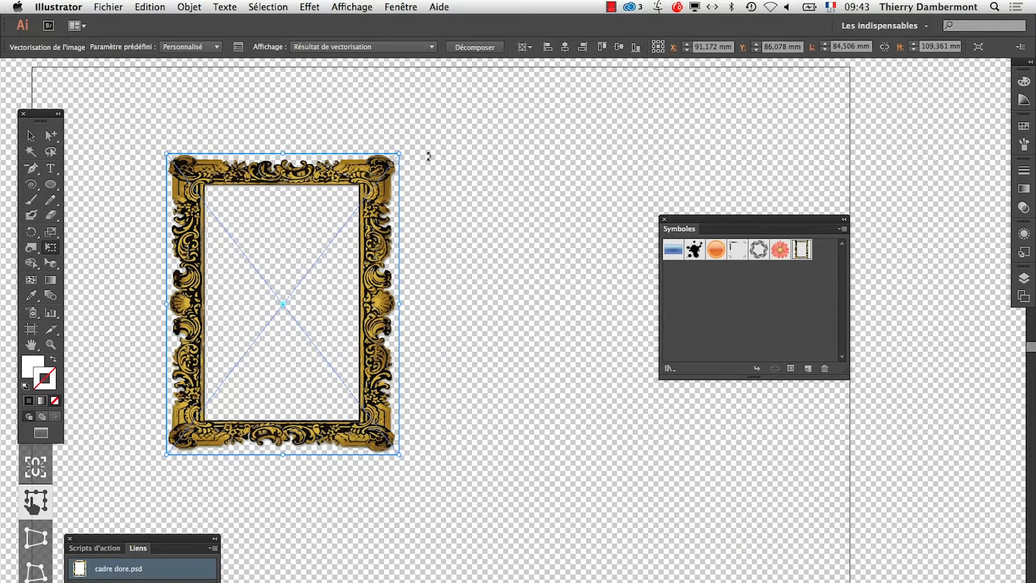
# Float the Calques panel beside the frame, widen it, and move the Symboles panel out of its way
pyautogui.click(1029, 280)
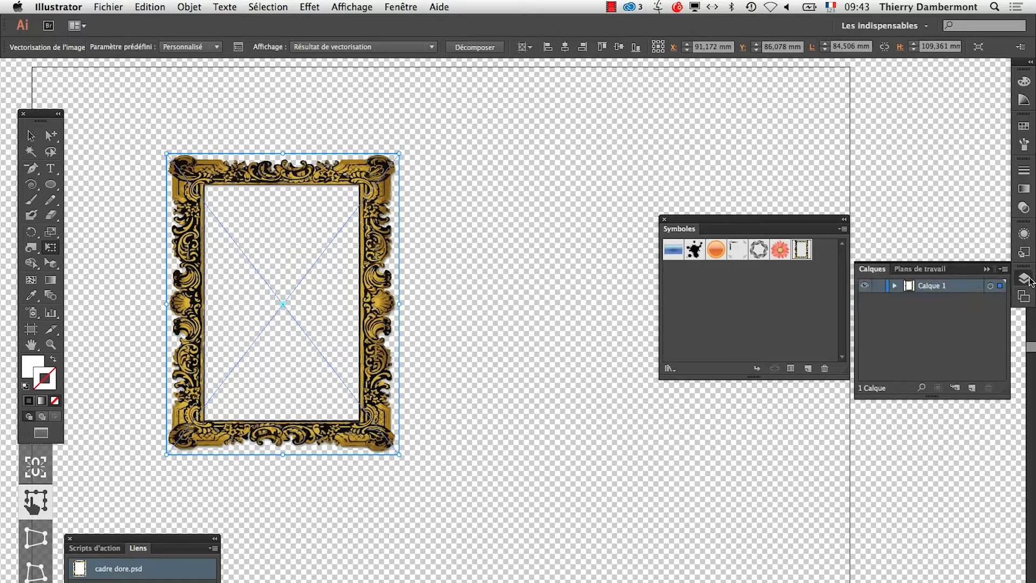
pyautogui.moveTo(886, 270); pyautogui.dragTo(516, 180)
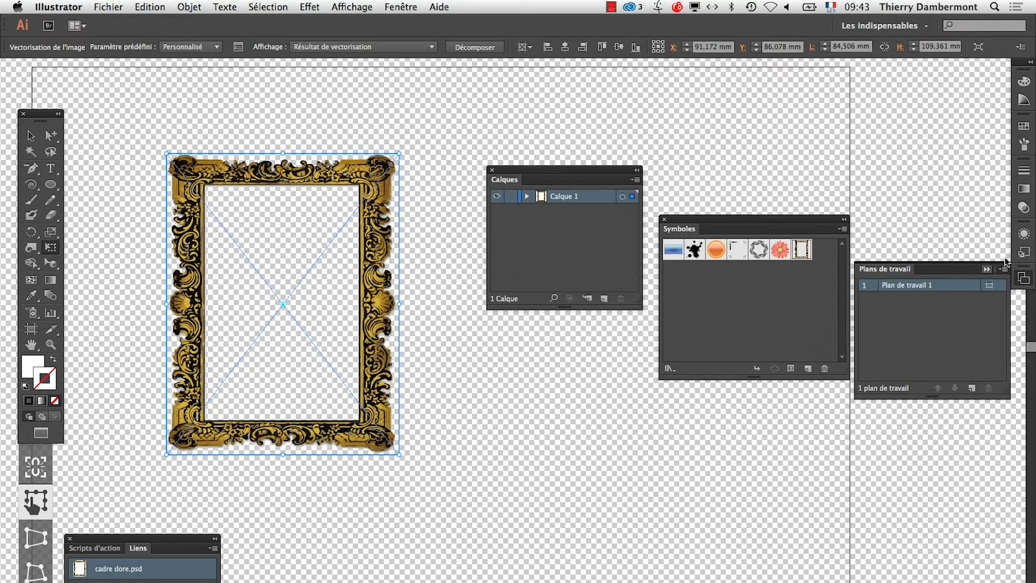
pyautogui.click(987, 269)
pyautogui.moveTo(733, 231); pyautogui.dragTo(851, 195)
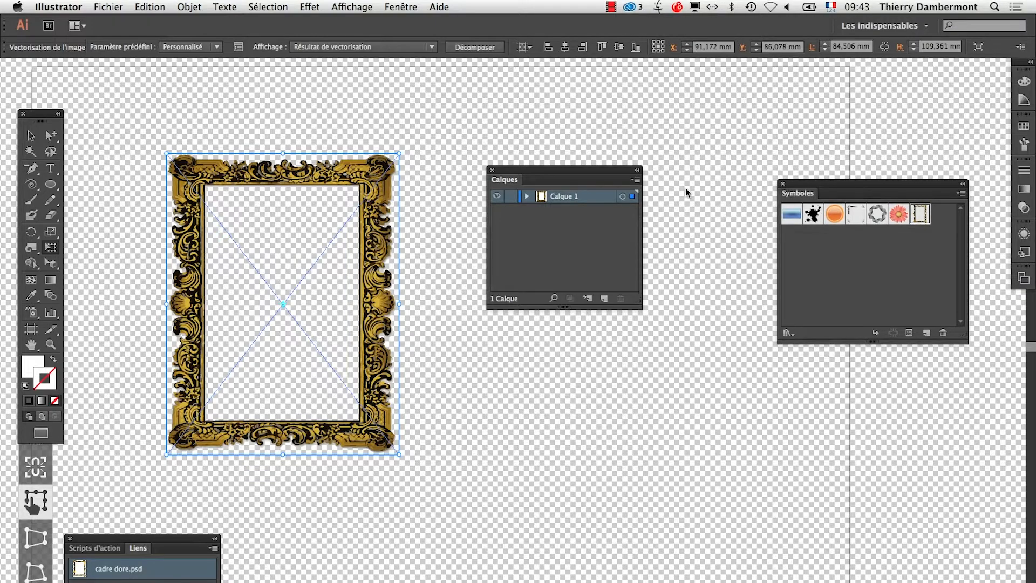
pyautogui.moveTo(640, 307); pyautogui.dragTo(711, 287)
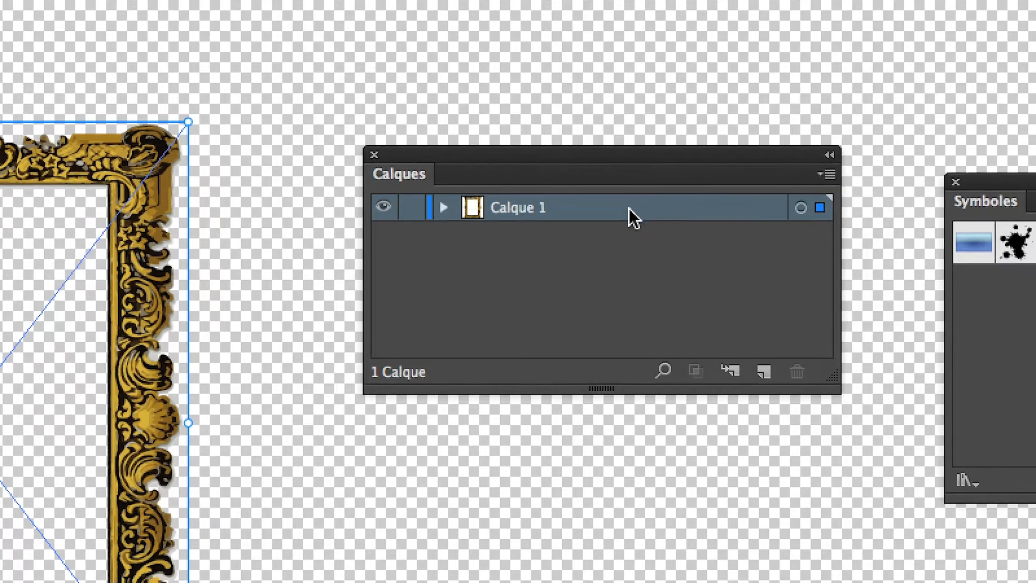
# Duplicate Calque 1, then hide and lock the original so that Calque 1 - copie is the active layer
pyautogui.moveTo(629, 209); pyautogui.dragTo(766, 378)
pyautogui.moveTo(677, 266); pyautogui.dragTo(678, 266)
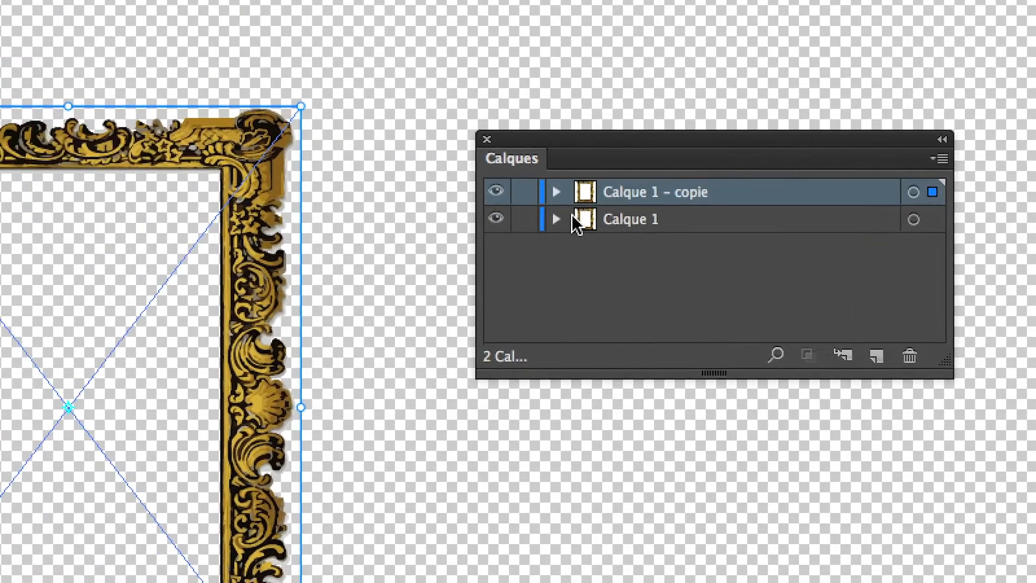
pyautogui.click(317, 122)
pyautogui.click(542, 217)
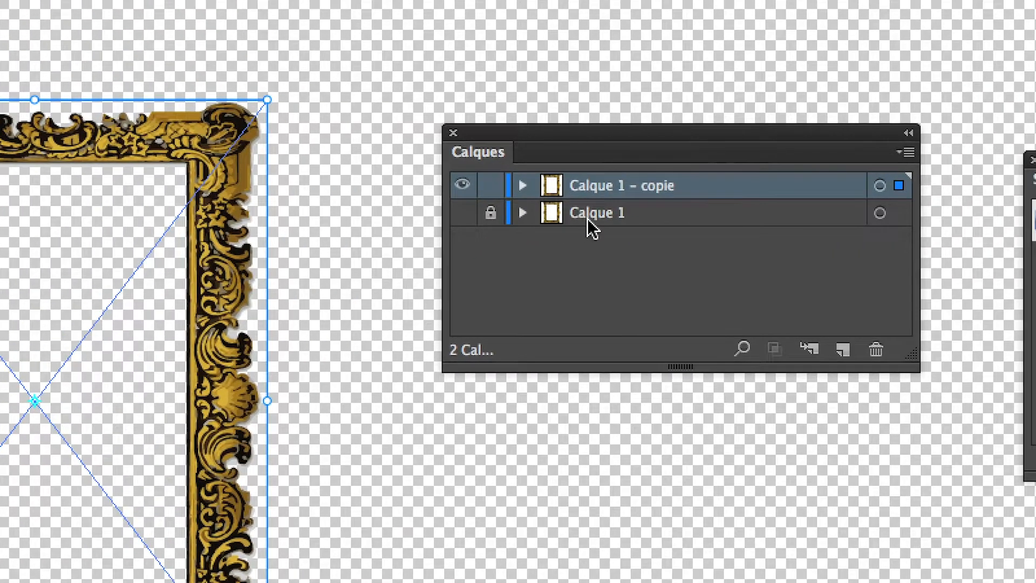
pyautogui.click(587, 219)
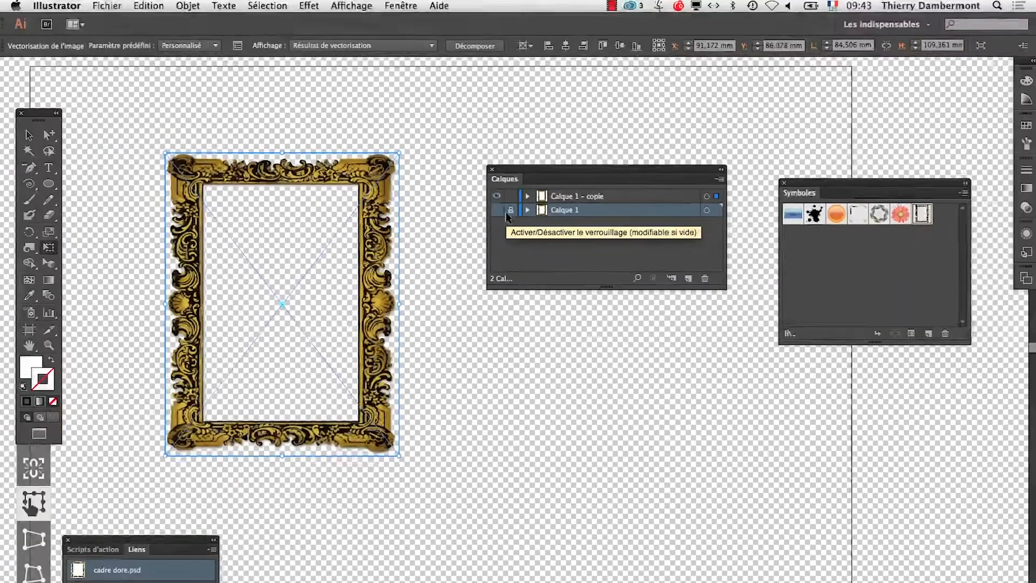
pyautogui.click(508, 212)
pyautogui.click(553, 200)
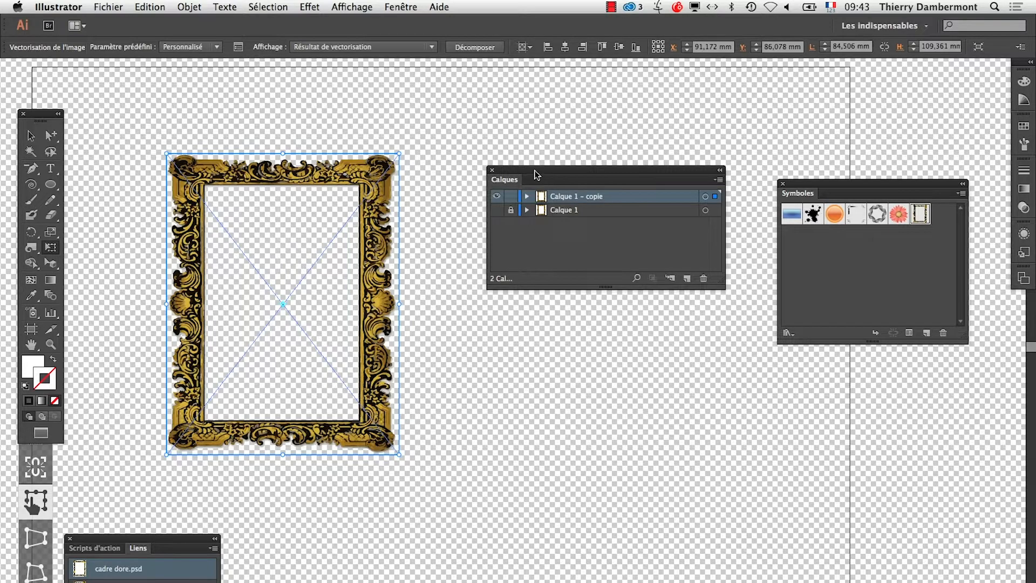
# Embed the traced frame's linked image on the copy layer, converting the Photoshop layers to objects
pyautogui.moveTo(536, 174); pyautogui.dragTo(711, 450)
pyautogui.moveTo(190, 551); pyautogui.dragTo(570, 207)
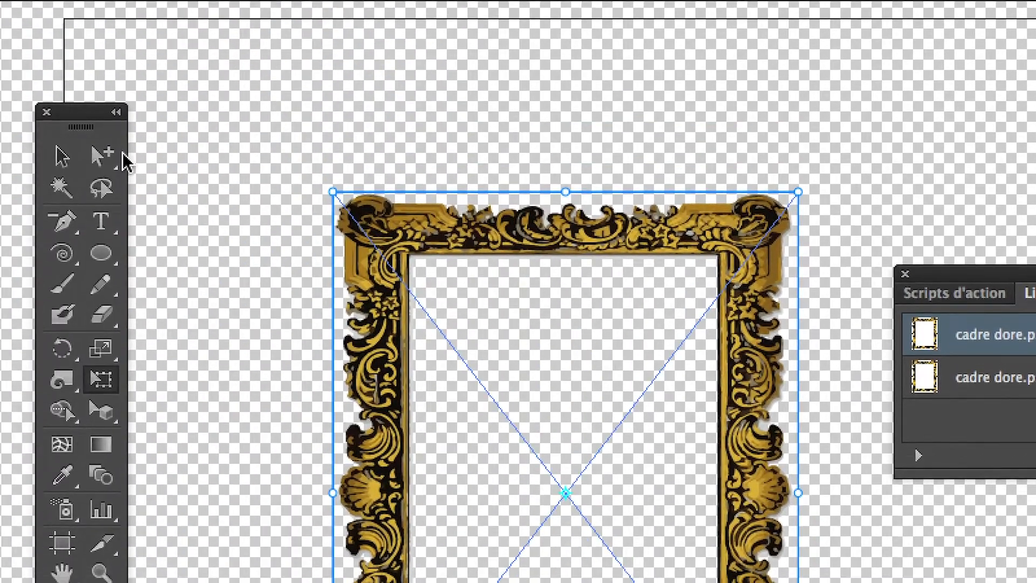
pyautogui.click(4, 170)
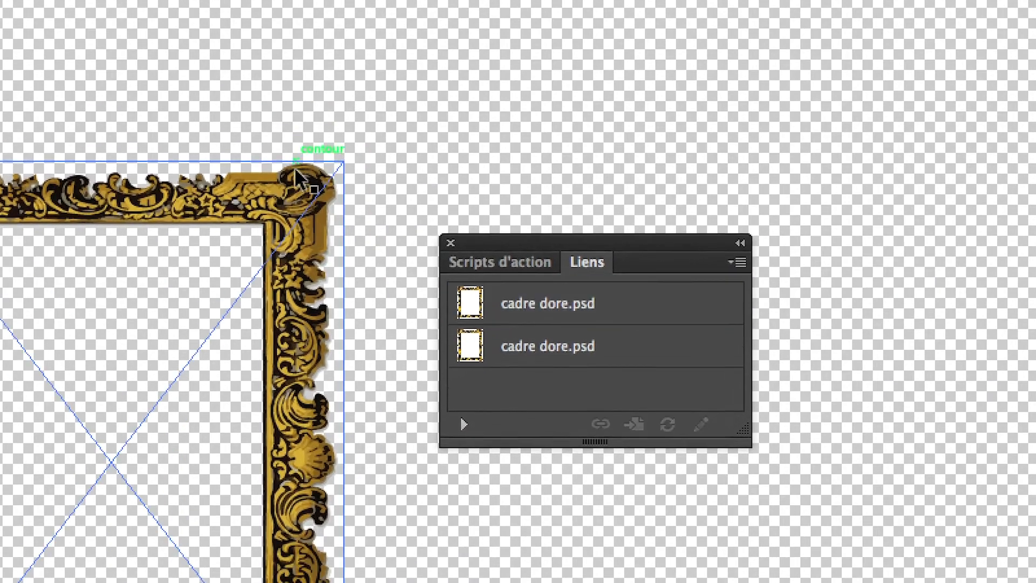
pyautogui.click(298, 175)
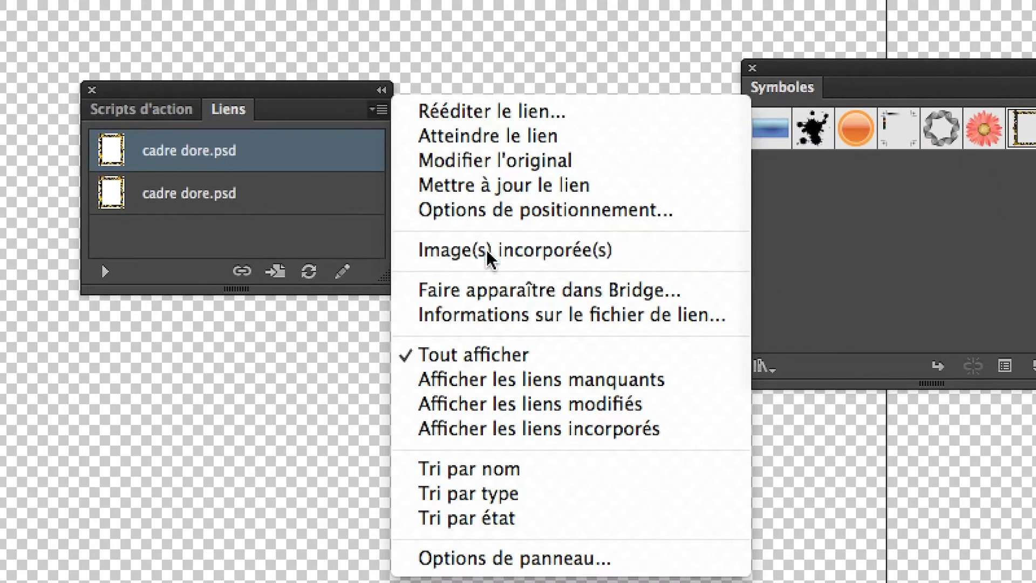
pyautogui.click(489, 258)
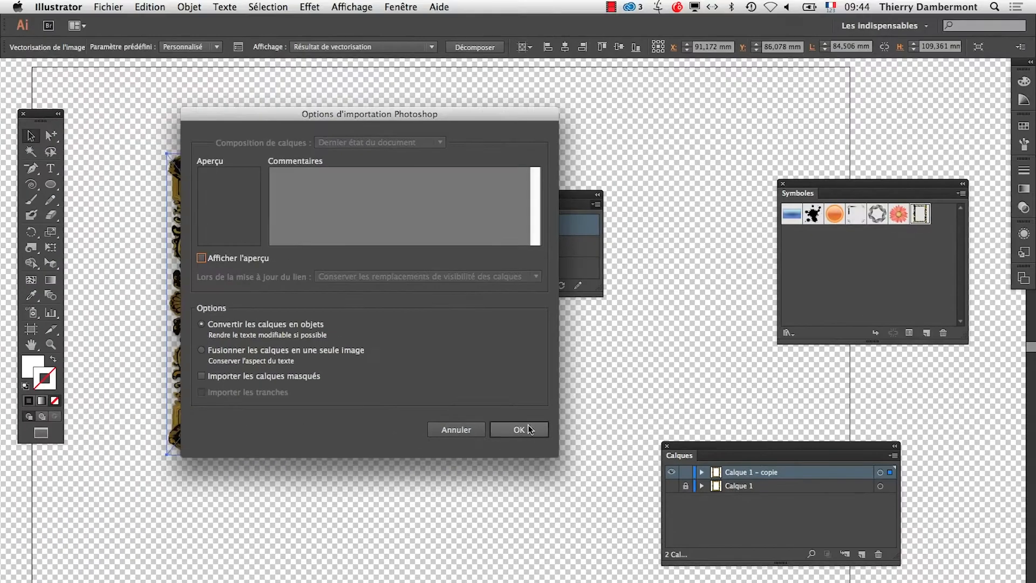
pyautogui.click(604, 467)
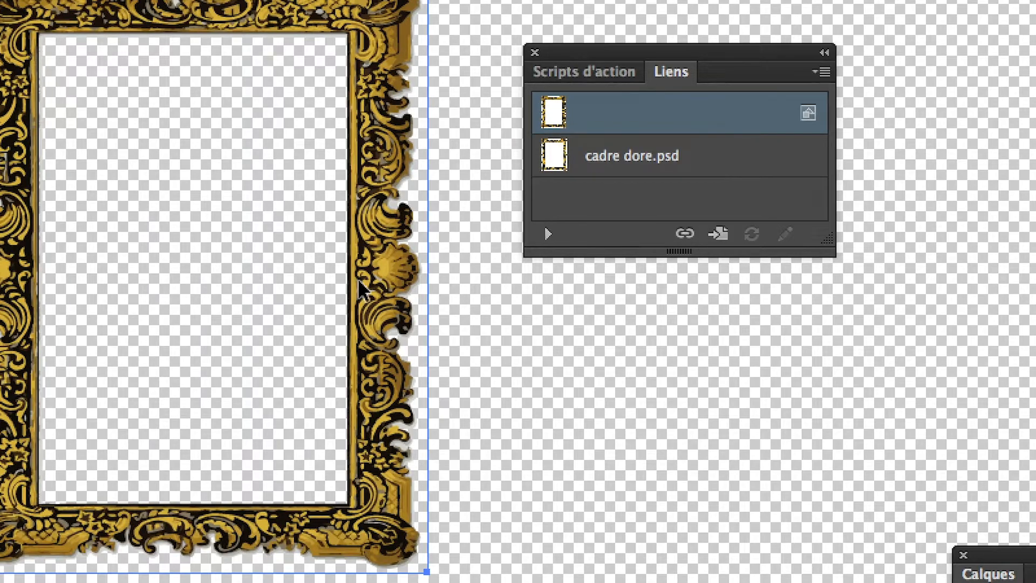
# Create a Séquence vidéo symbol named cadre doré from the embedded frame, with 9-slice scaling guides enabled
pyautogui.moveTo(358, 279)
pyautogui.mouseDown()
pyautogui.moveTo(552, 293)
pyautogui.moveTo(688, 250)
pyautogui.mouseUp()
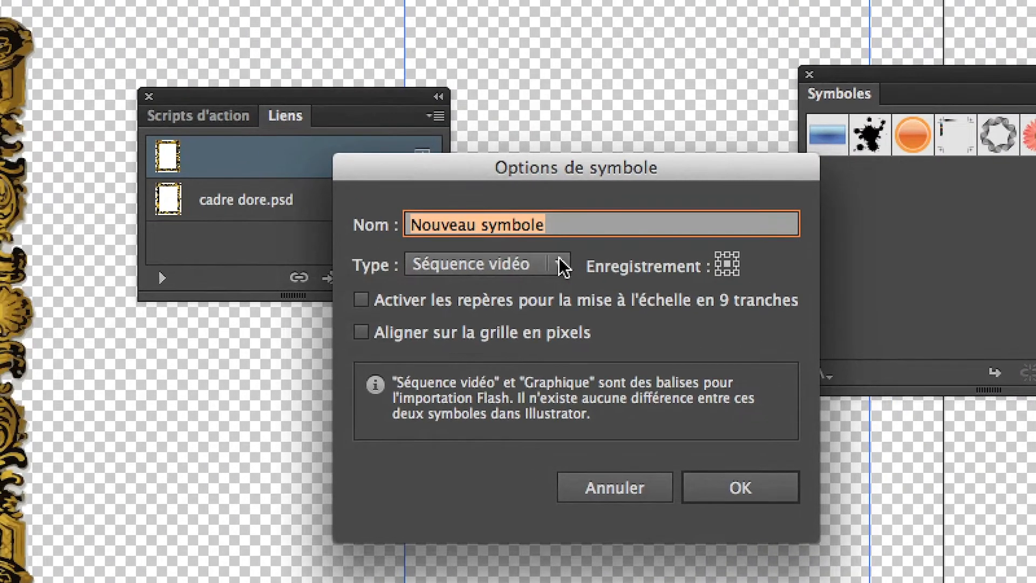
pyautogui.write('cadre doré')
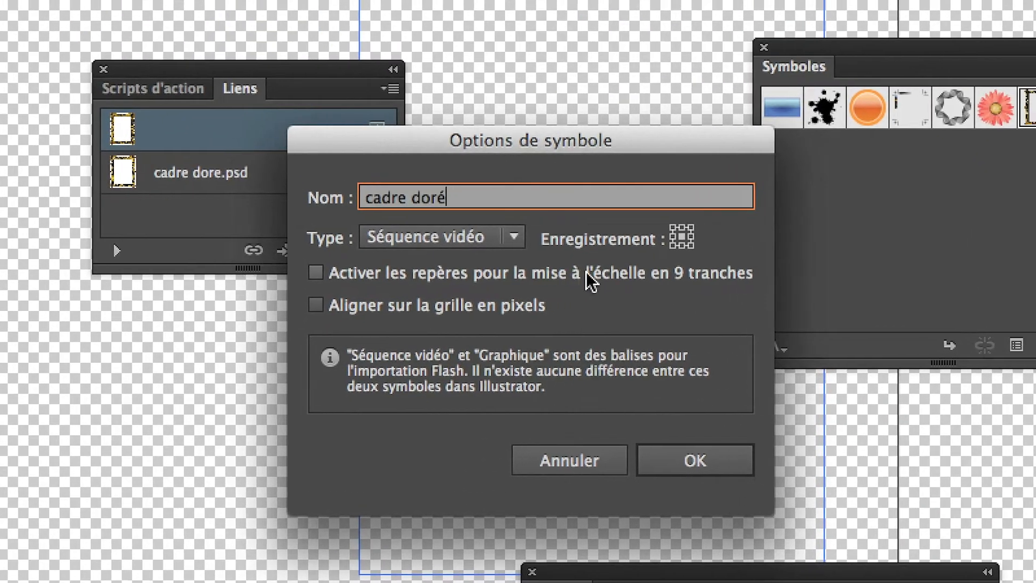
pyautogui.press('Tab')
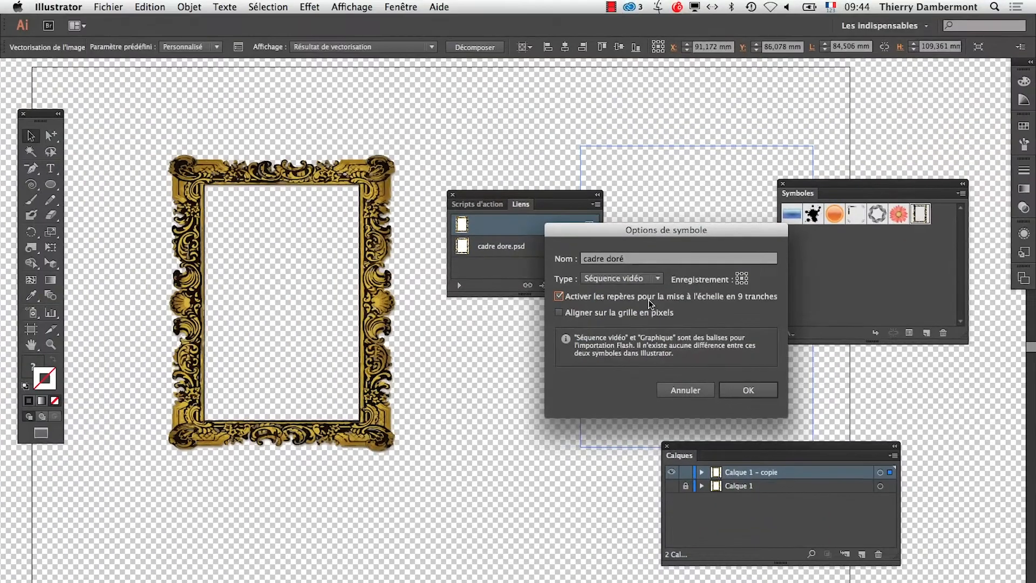
pyautogui.click(738, 387)
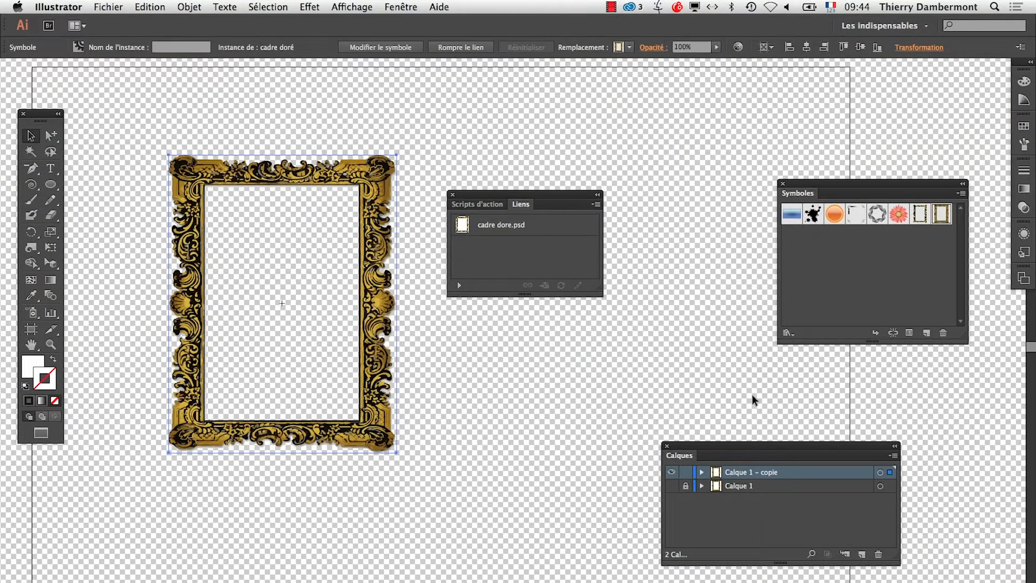
# Move the Symboles panel nearer the frame, keep its thumbnail view, and enlarge it
pyautogui.moveTo(952, 194); pyautogui.dragTo(805, 147)
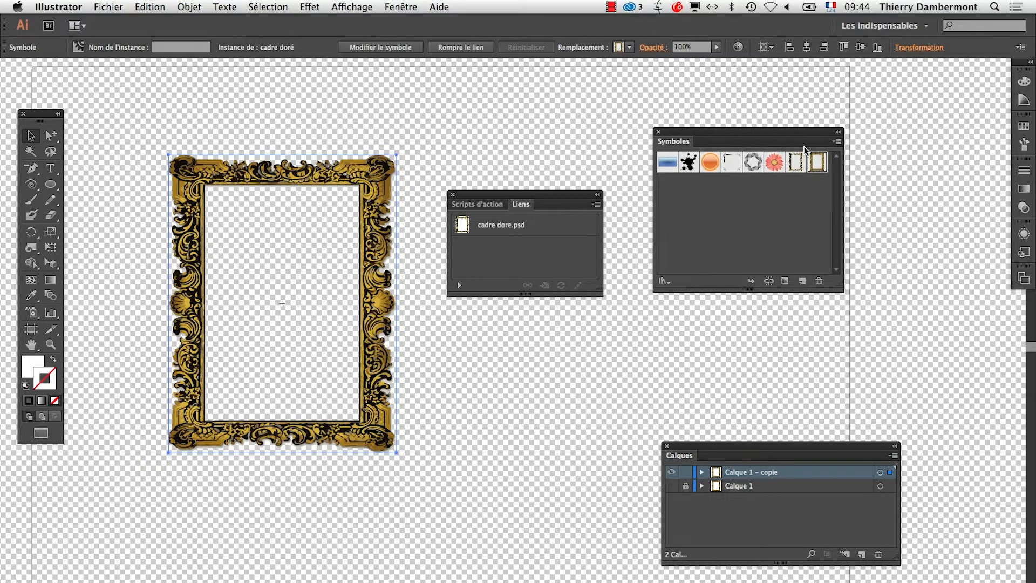
pyautogui.click(837, 141)
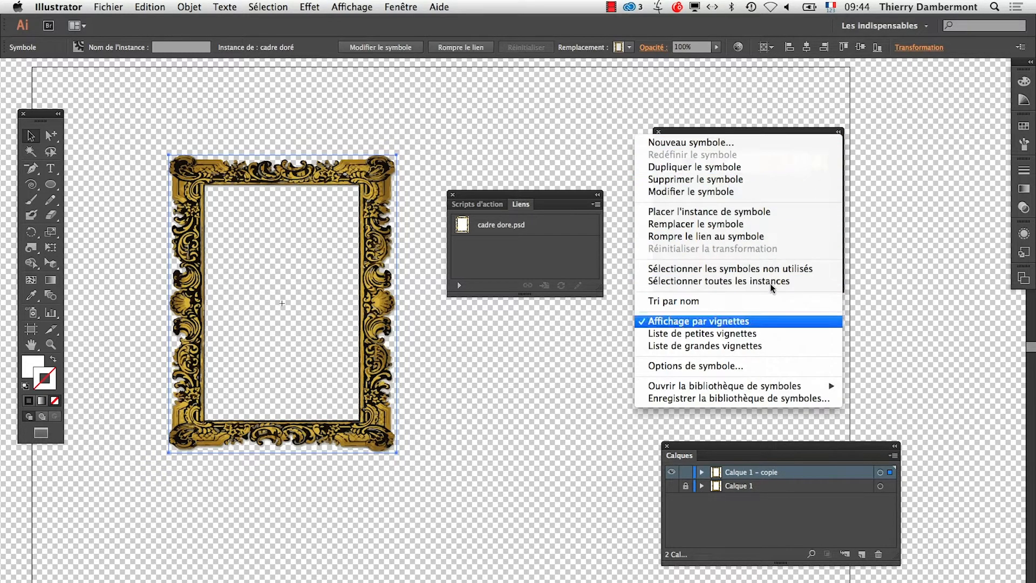
pyautogui.click(757, 322)
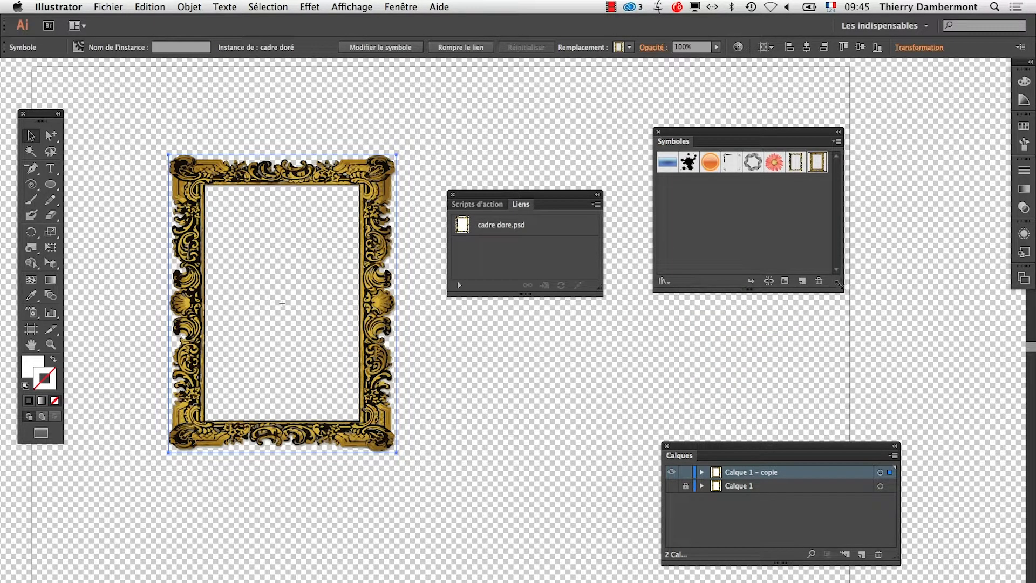
pyautogui.moveTo(838, 284); pyautogui.dragTo(900, 301)
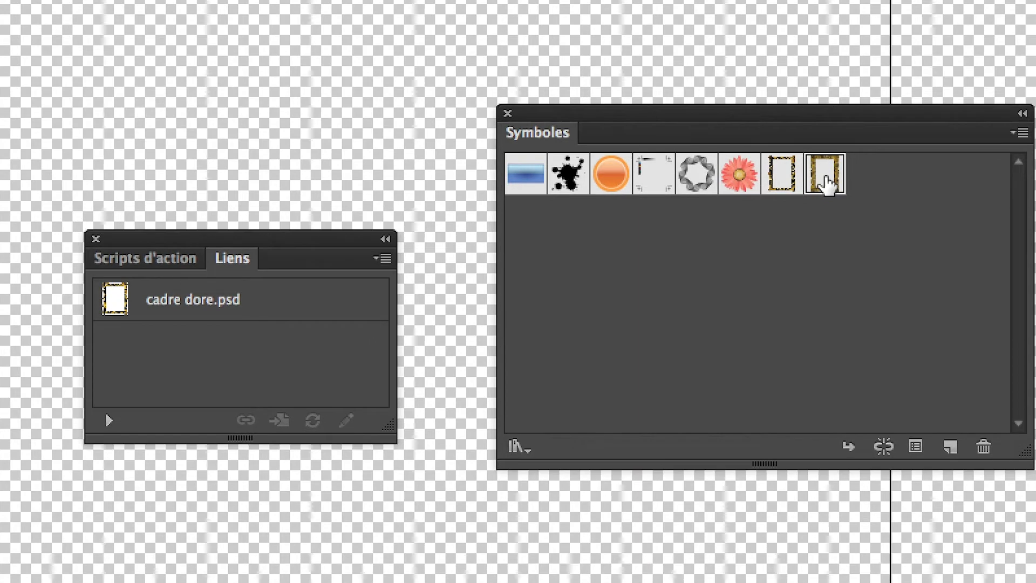
# Open the cadre doré symbol for editing and move its horizontal 9-slice guides close to the frame's inner top and bottom edges
pyautogui.doubleClick(826, 180)
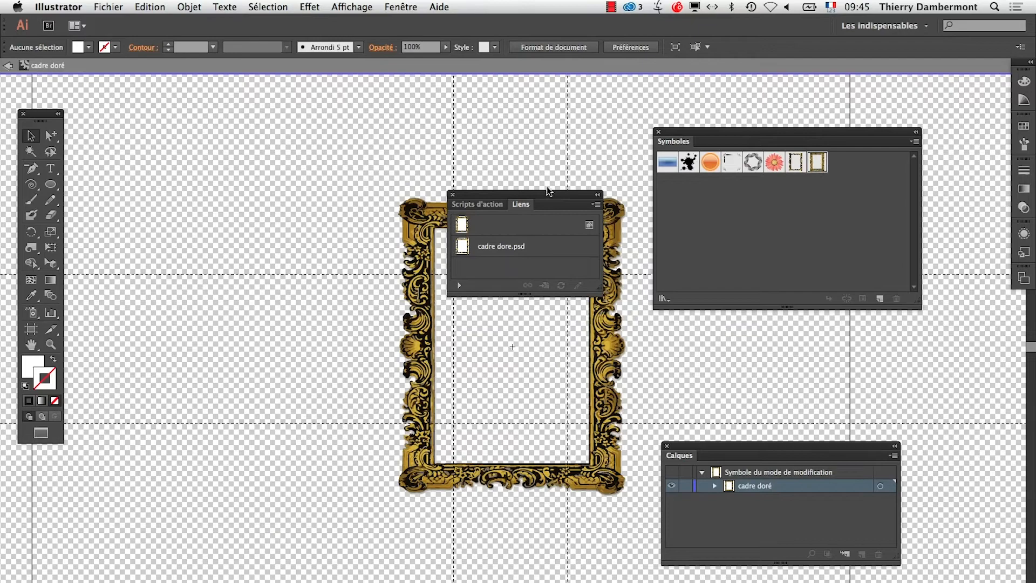
pyautogui.moveTo(548, 191); pyautogui.dragTo(341, 295)
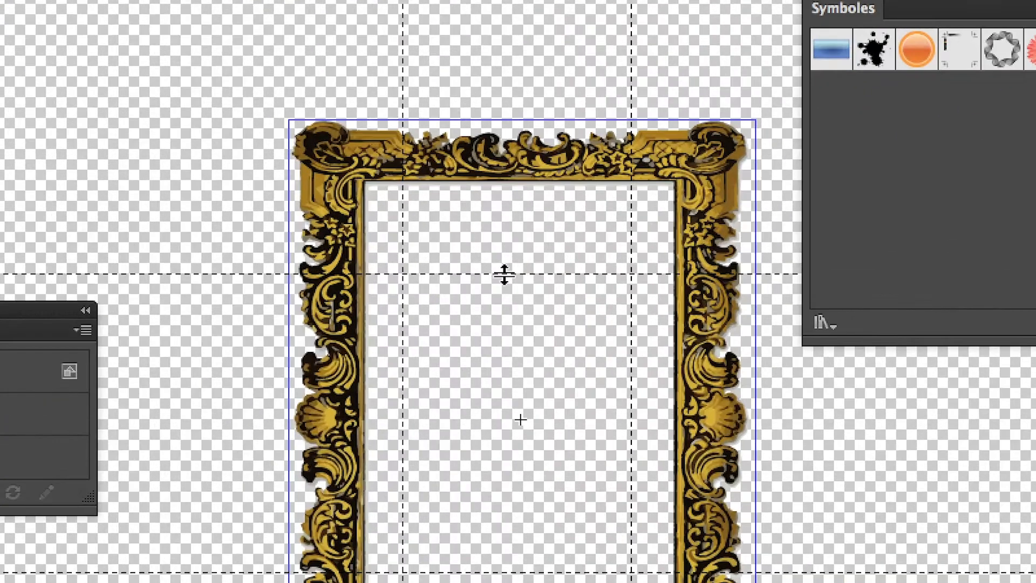
pyautogui.moveTo(505, 274); pyautogui.dragTo(504, 203)
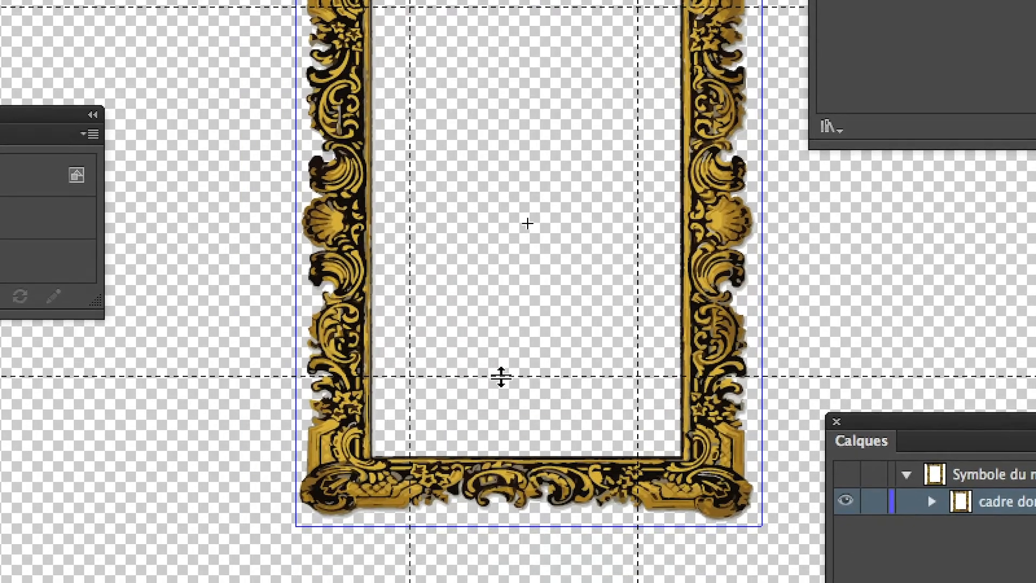
pyautogui.moveTo(500, 385); pyautogui.dragTo(502, 432)
pyautogui.press('super+z')
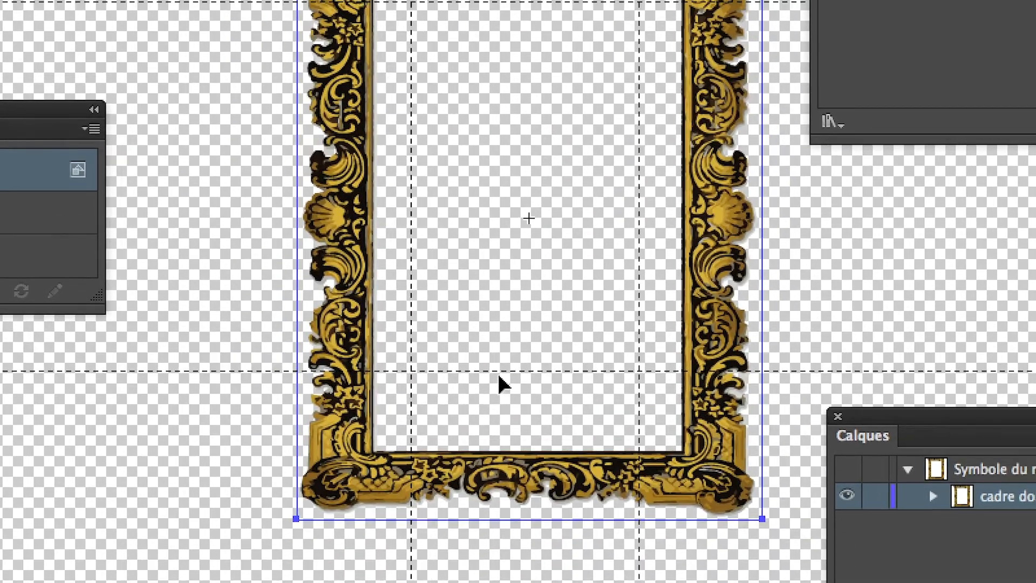
pyautogui.moveTo(498, 348); pyautogui.dragTo(497, 385)
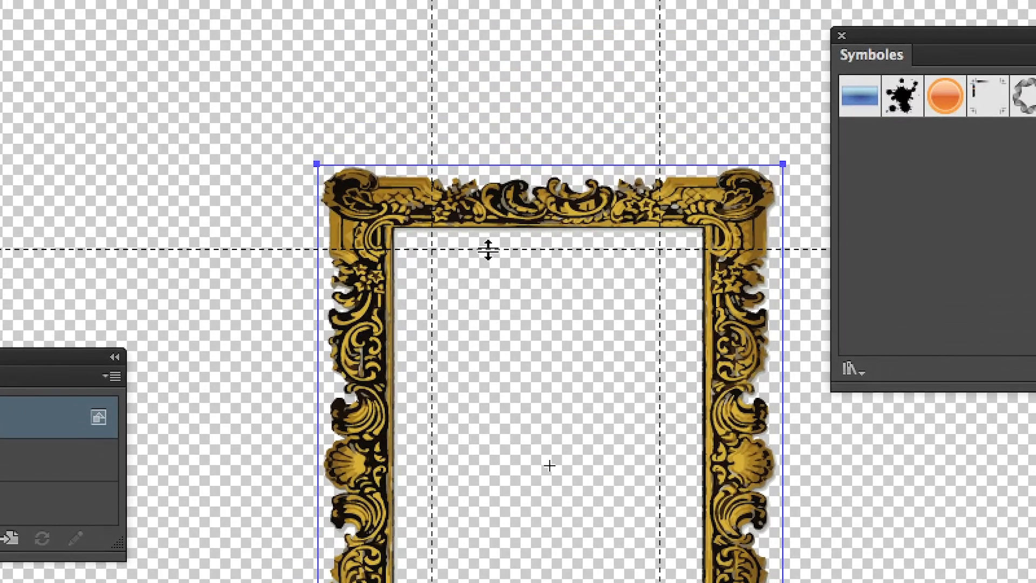
# Adjust the horizontal and right vertical slice guides around the frame's corners and exit editing of the cadre doré symbol
pyautogui.moveTo(488, 250); pyautogui.dragTo(460, 267)
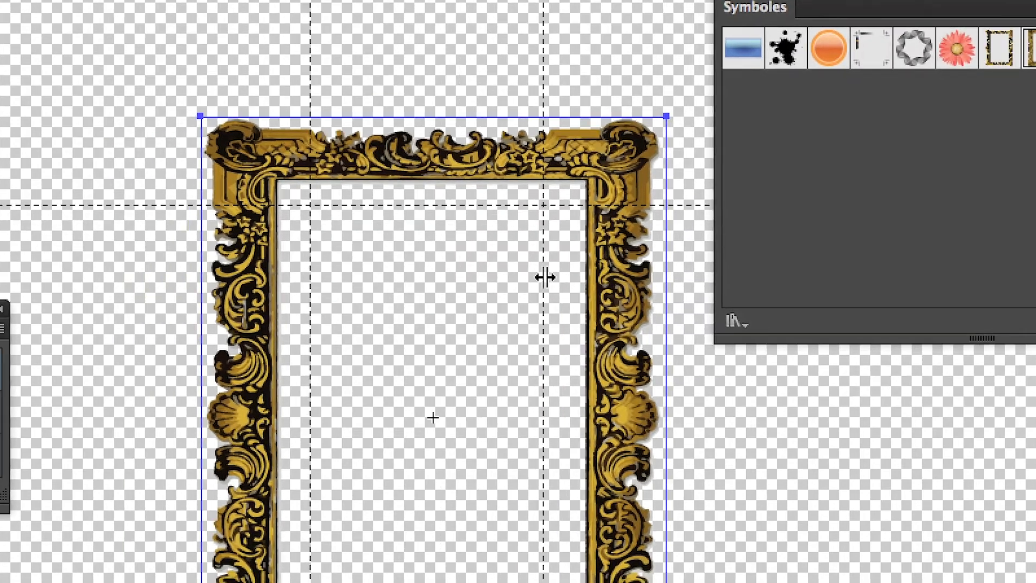
pyautogui.moveTo(697, 301); pyautogui.dragTo(704, 299)
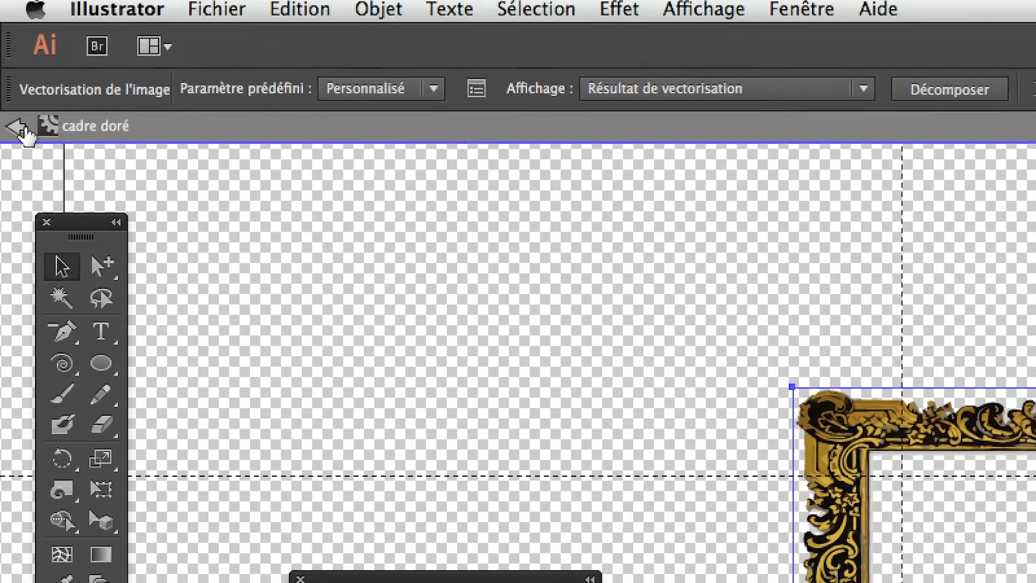
pyautogui.click(13, 130)
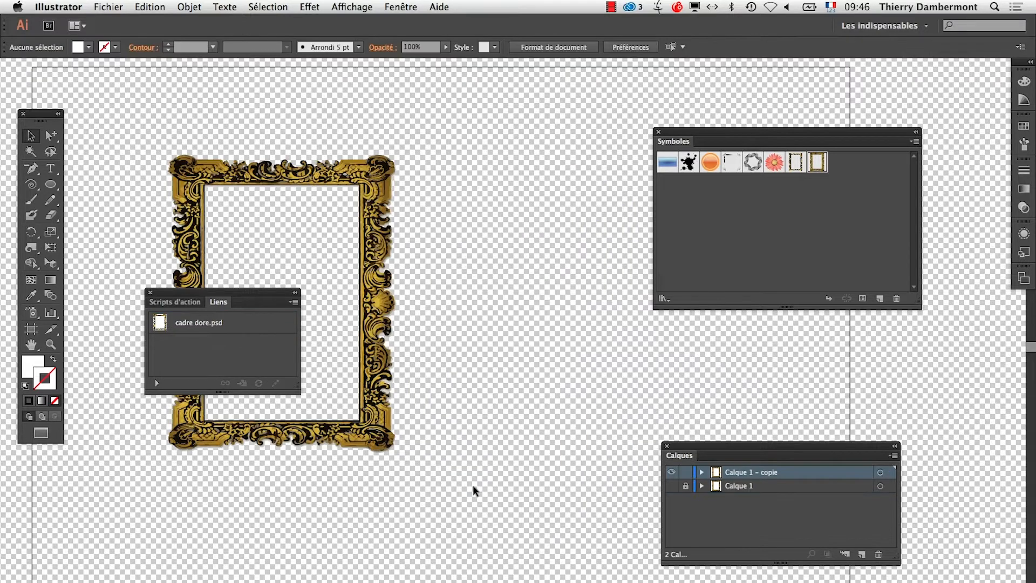
# Move the Links and Symbols panels clear of the gold frame and select the frame instance
pyautogui.moveTo(203, 289); pyautogui.dragTo(158, 475)
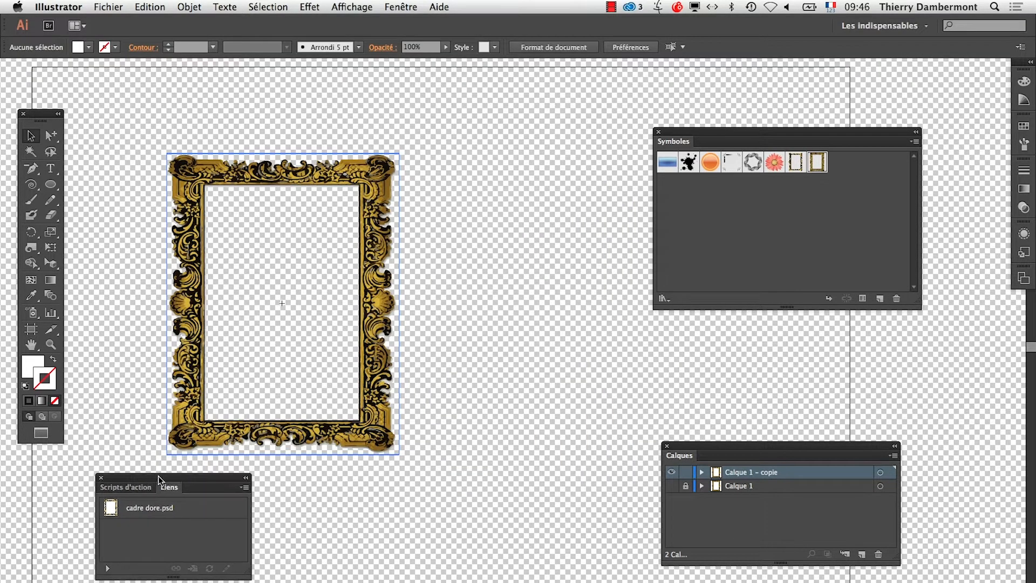
pyautogui.click(34, 137)
pyautogui.click(192, 202)
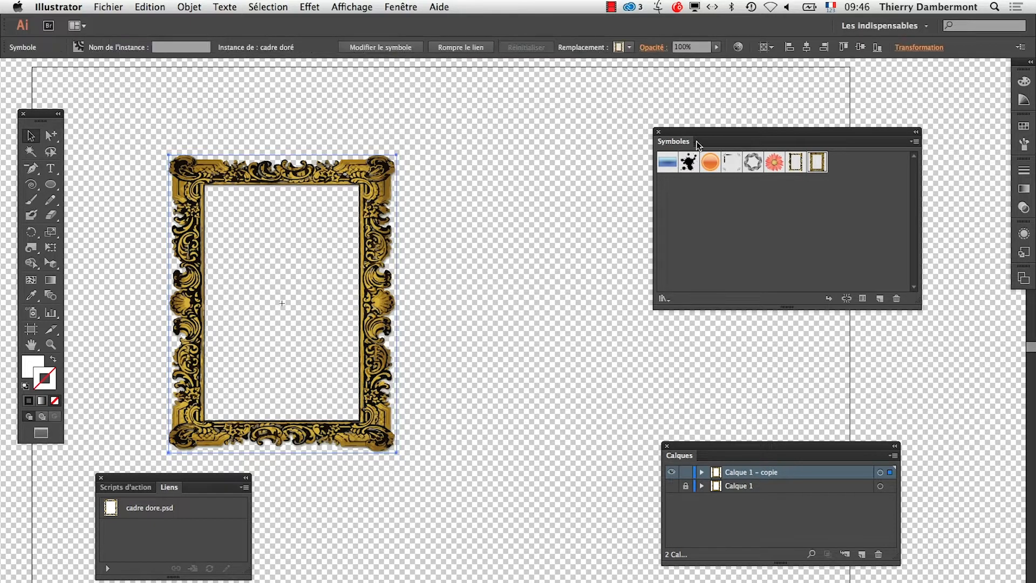
pyautogui.moveTo(693, 129); pyautogui.dragTo(619, 387)
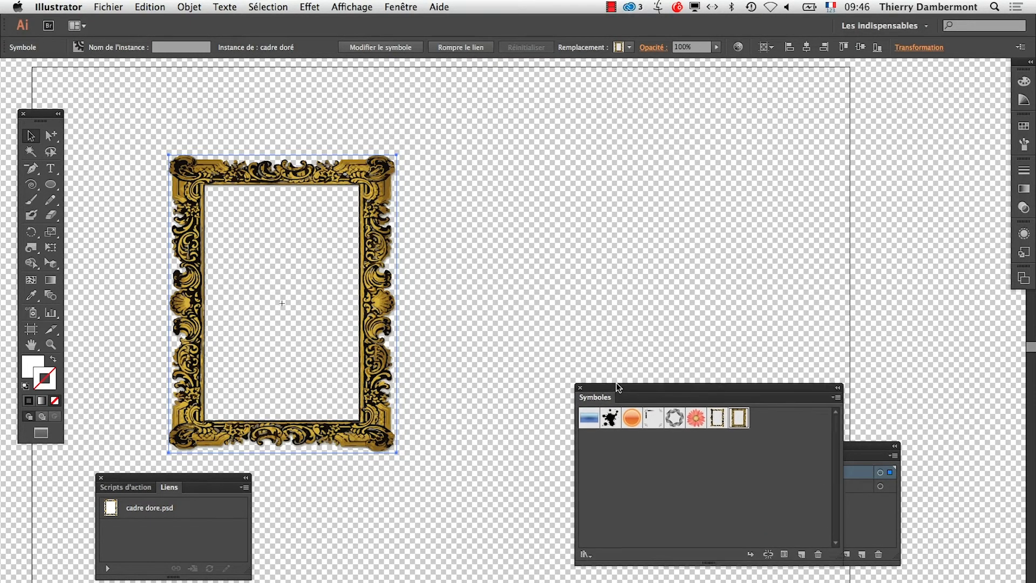
# Hide the transparency grid and reselect the gold frame instance on the white artboard
pyautogui.click(369, 5)
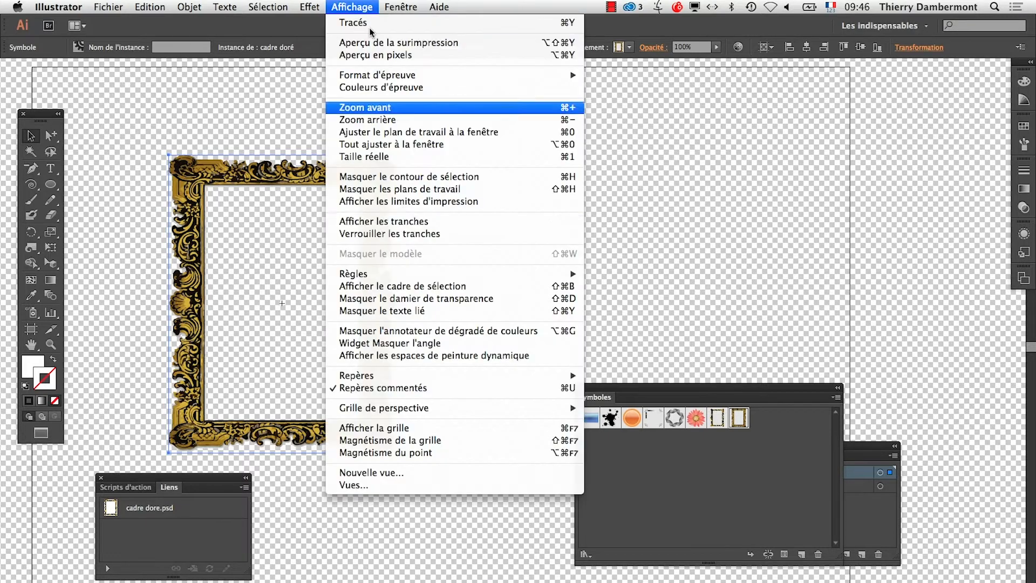
pyautogui.click(423, 298)
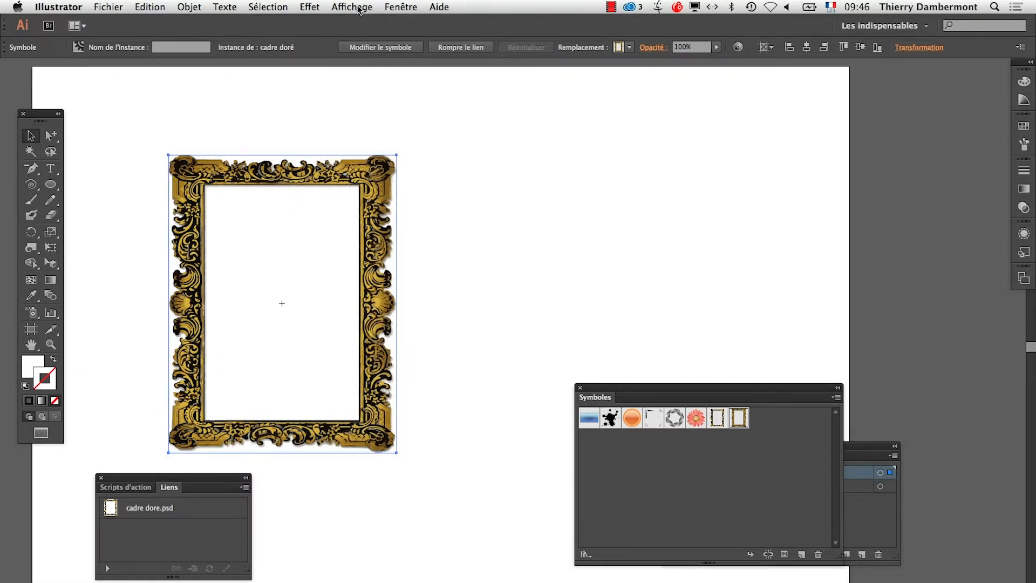
pyautogui.click(149, 340)
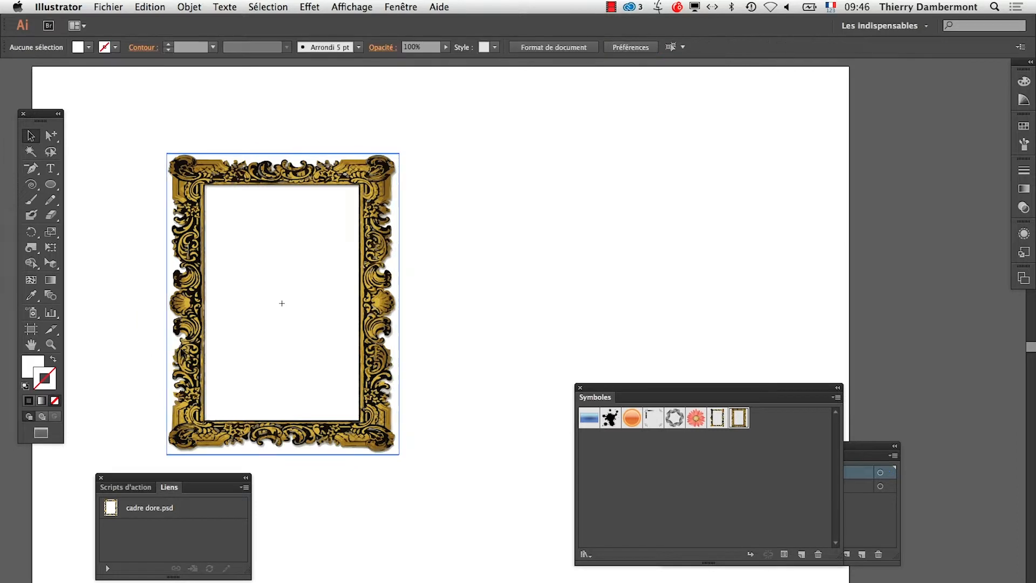
pyautogui.click(183, 351)
pyautogui.click(125, 333)
pyautogui.click(177, 324)
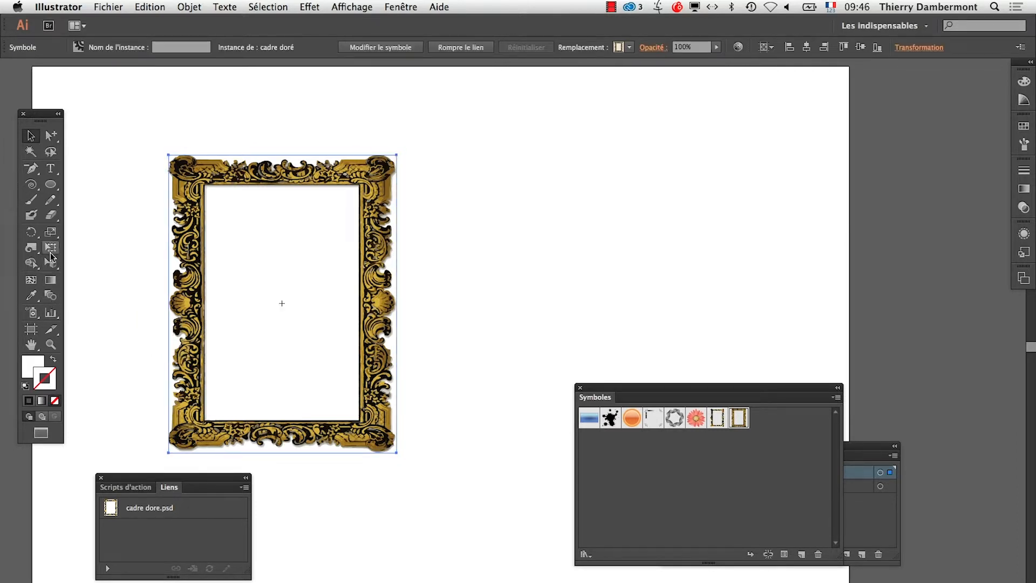
# Use Free Transform to stretch the frame into a wide, flat shape, and reshape it into a tall portrait
pyautogui.click(50, 250)
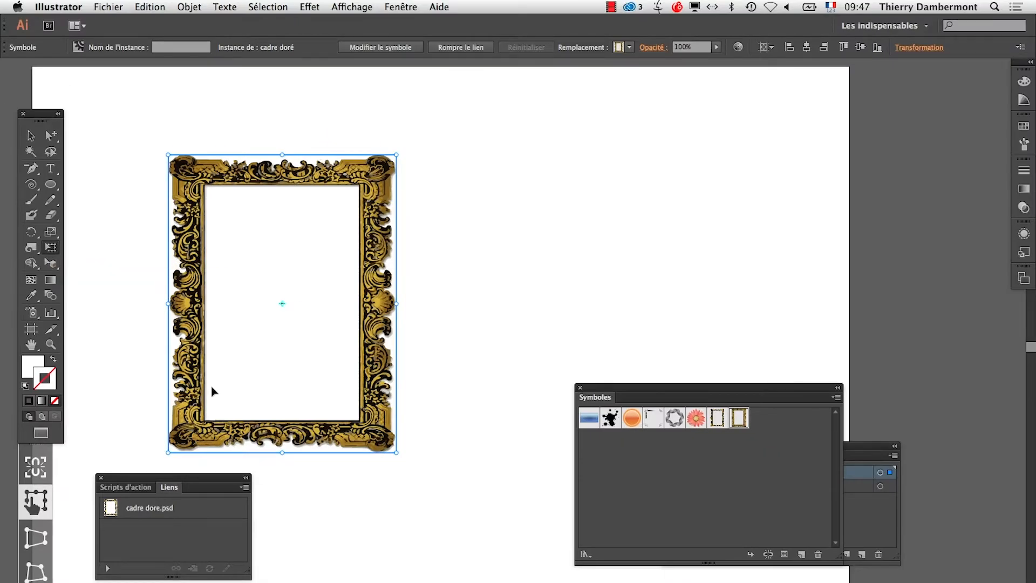
pyautogui.moveTo(396, 451); pyautogui.dragTo(491, 419)
pyautogui.hotkey('ctrl', 'z')
pyautogui.moveTo(394, 449); pyautogui.dragTo(760, 323)
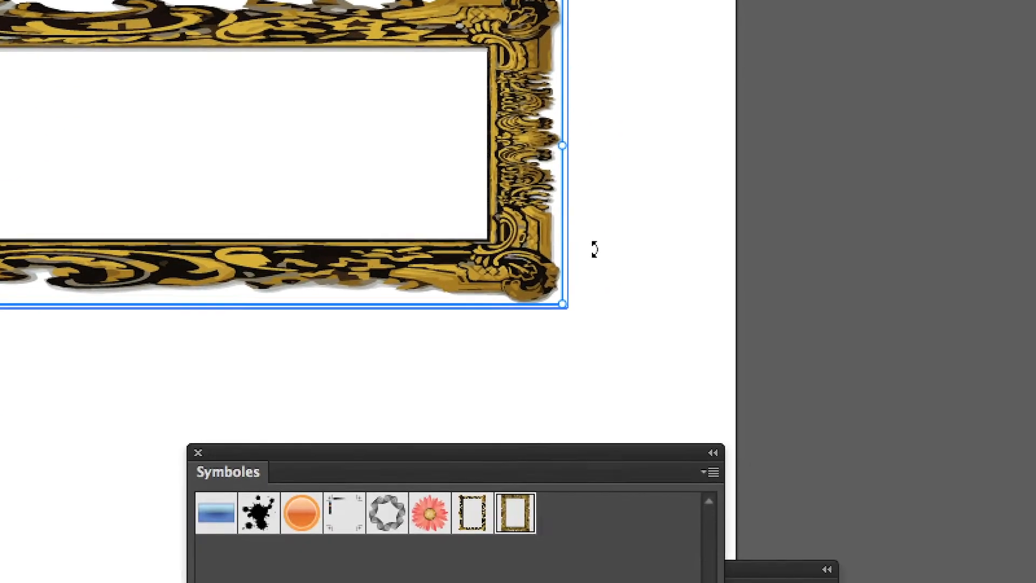
pyautogui.moveTo(560, 303); pyautogui.dragTo(501, 287)
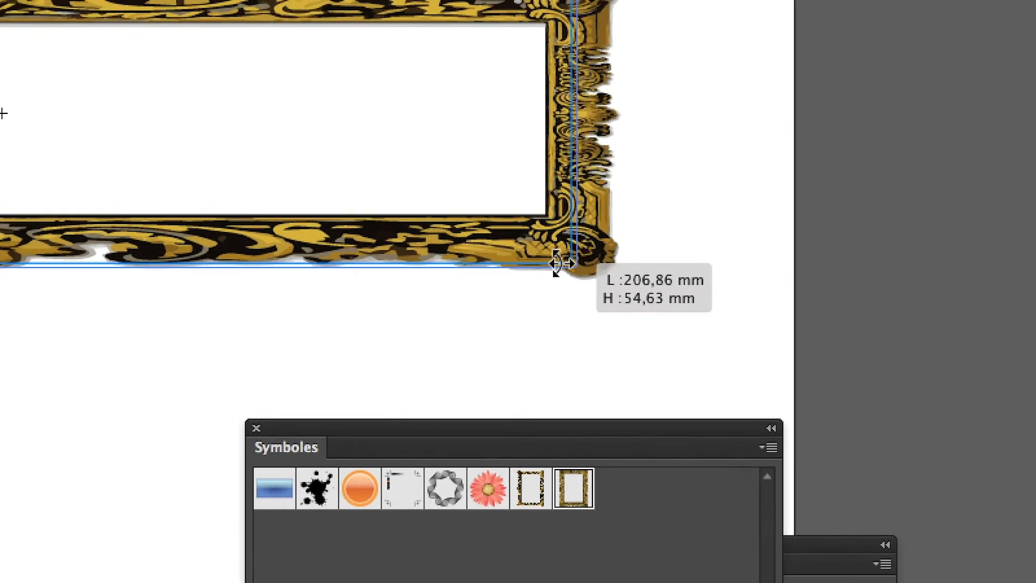
pyautogui.moveTo(556, 265); pyautogui.dragTo(0, 582)
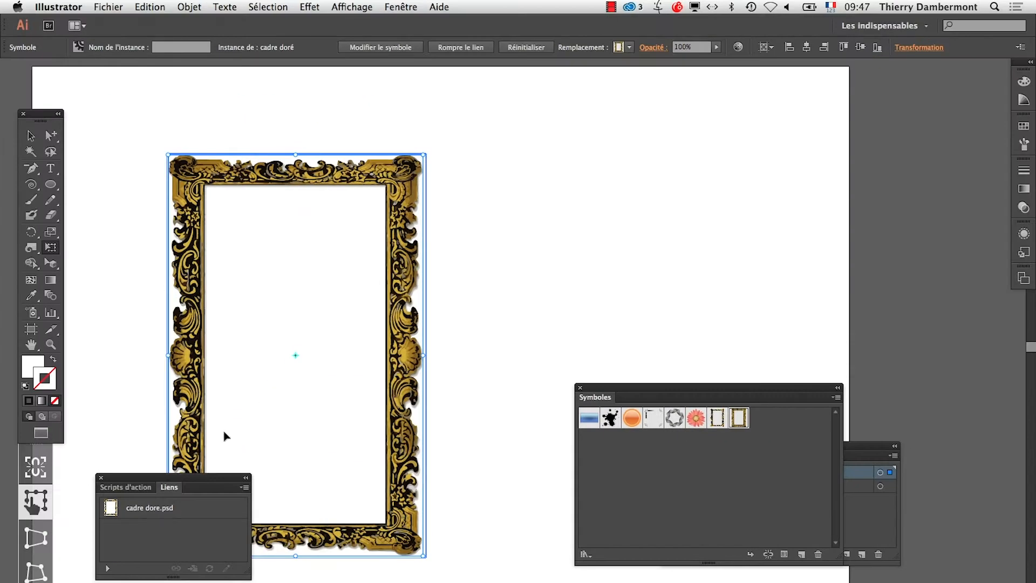
# Move the Links panel off the frame and squeeze the frame into a tall, very narrow shape
pyautogui.moveTo(151, 483); pyautogui.dragTo(578, 269)
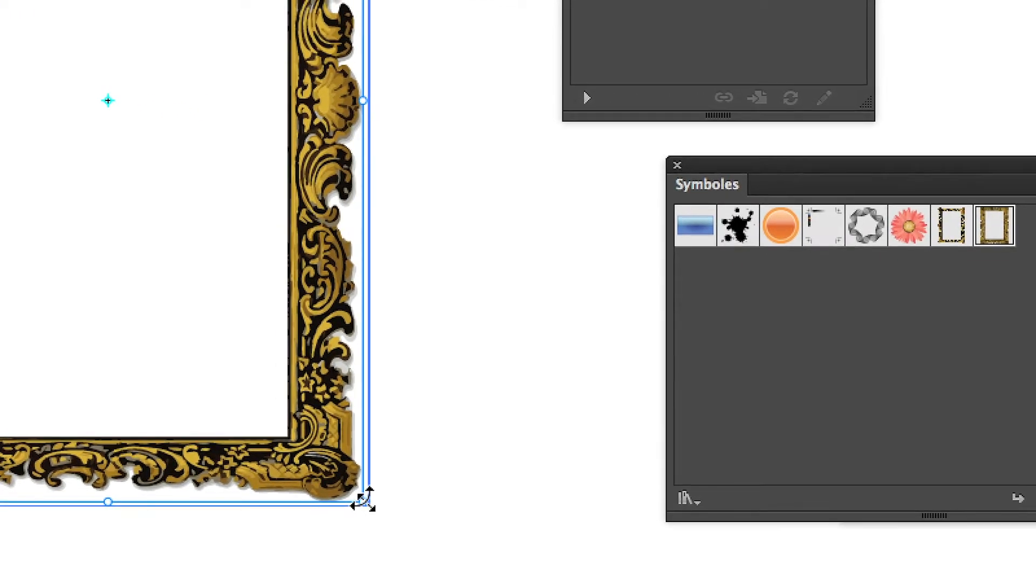
pyautogui.moveTo(367, 503); pyautogui.dragTo(226, 506)
pyautogui.press('super+z')
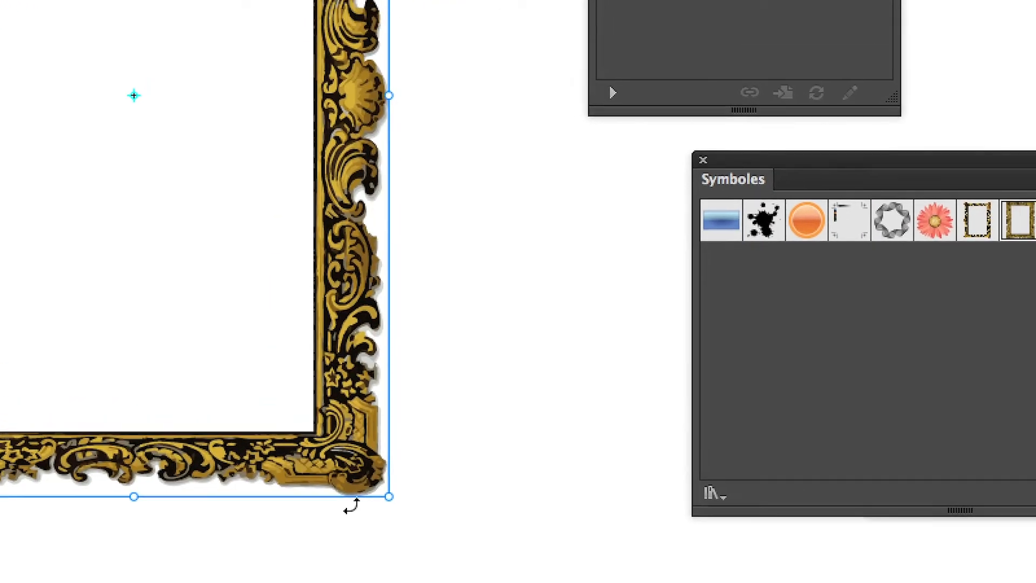
pyautogui.moveTo(386, 493); pyautogui.dragTo(311, 435)
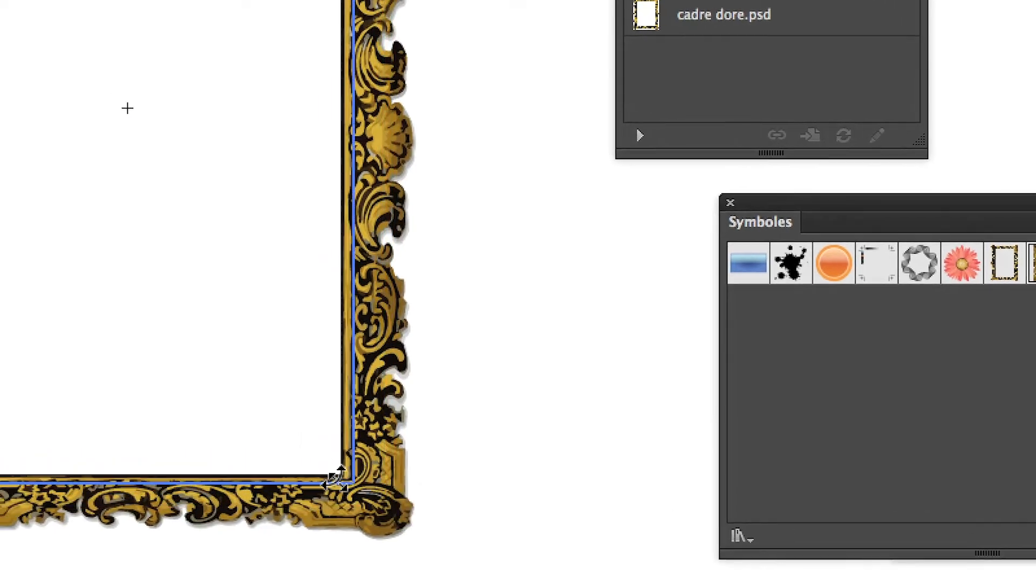
pyautogui.moveTo(337, 477); pyautogui.dragTo(136, 546)
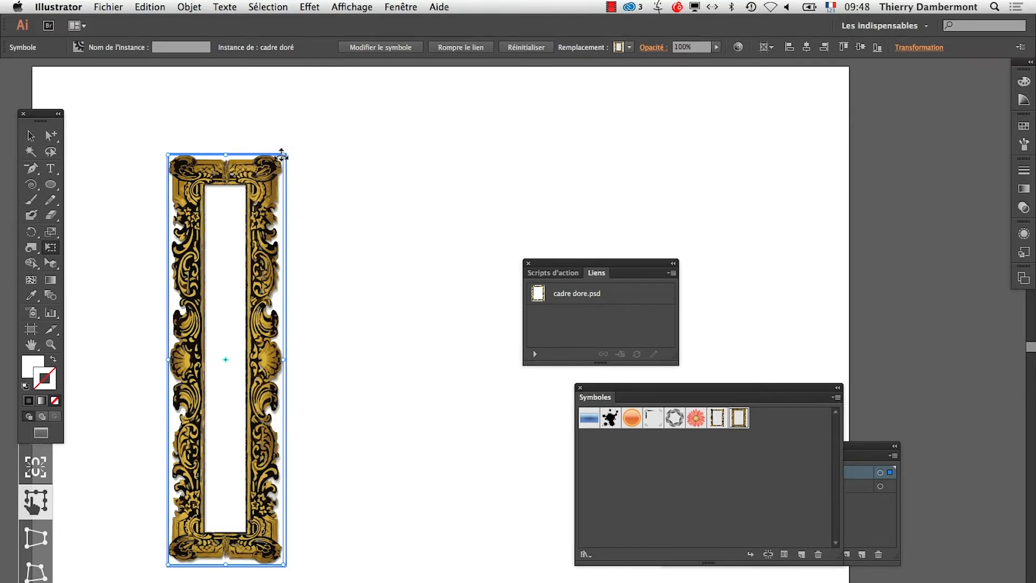
# Reshape the frame into a small landscape format from its upper-left corner and move it near the artboard's upper edge
pyautogui.moveTo(281, 155); pyautogui.dragTo(296, 162)
pyautogui.press('super+z')
pyautogui.moveTo(169, 155); pyautogui.dragTo(56, 400)
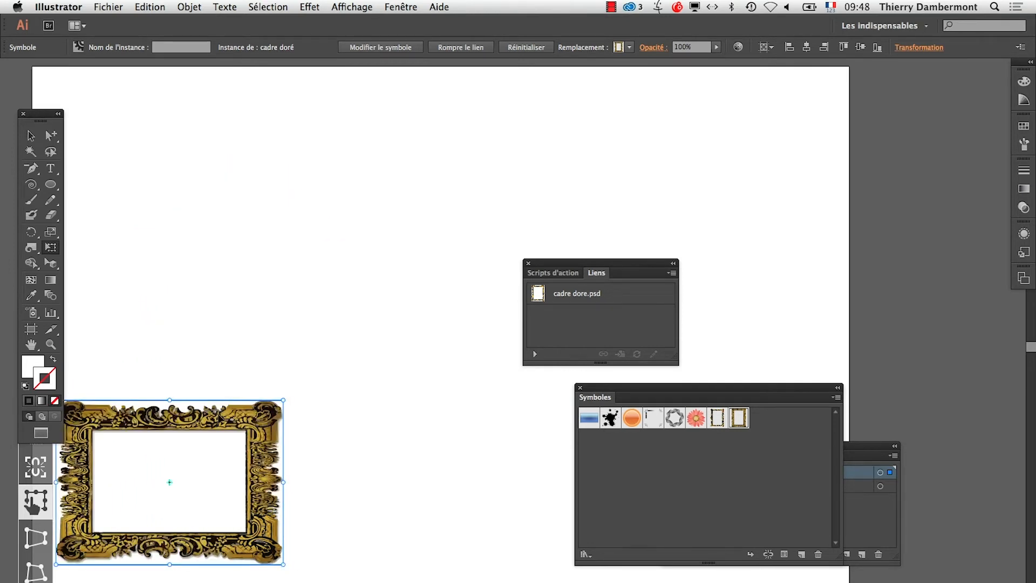
pyautogui.moveTo(220, 418); pyautogui.dragTo(265, 129)
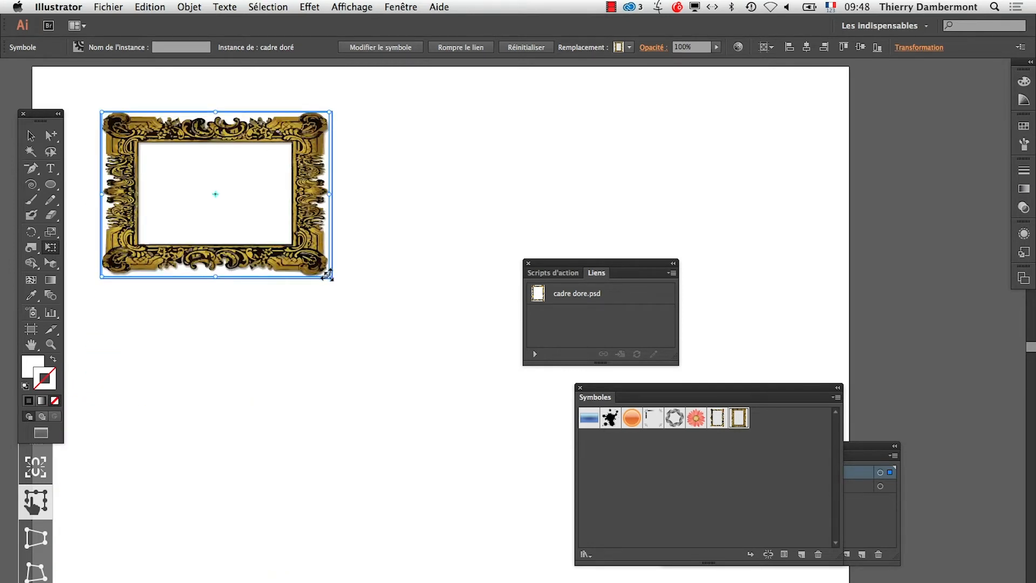
# Stretch the frame into a long horizontal banner, and reshape it into a tall, narrow portrait
pyautogui.moveTo(329, 277); pyautogui.dragTo(739, 243)
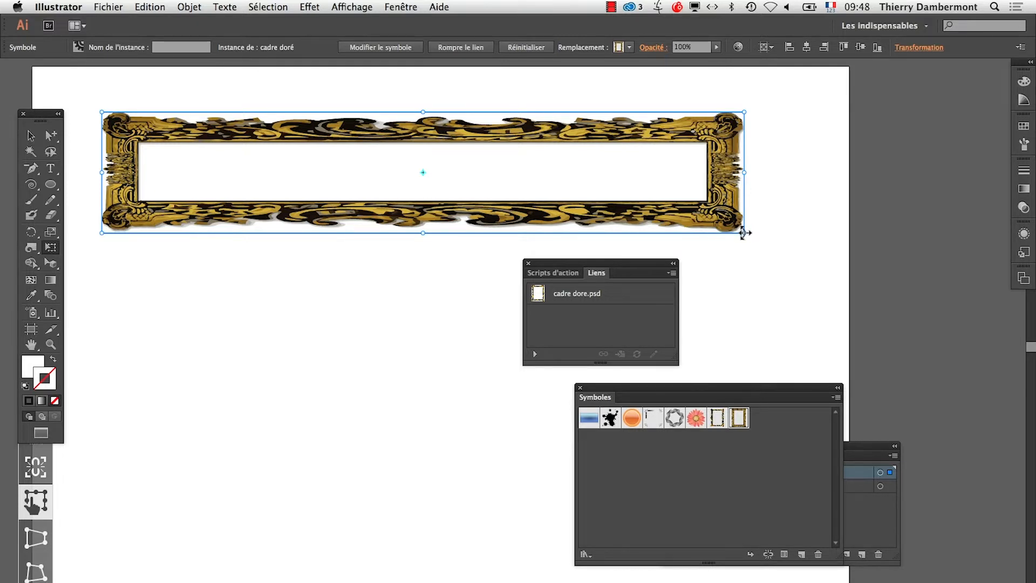
pyautogui.moveTo(744, 232); pyautogui.dragTo(325, 473)
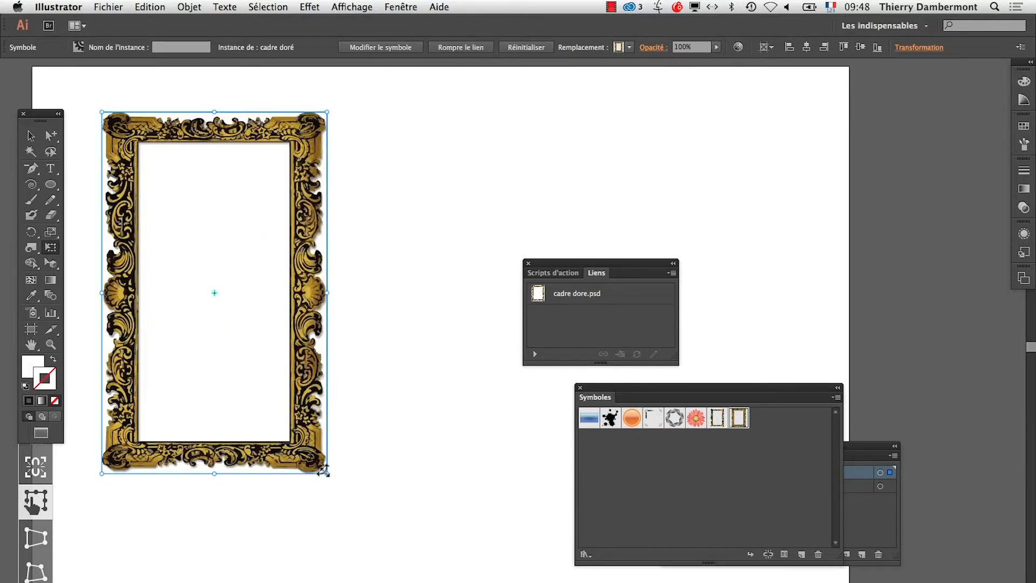
pyautogui.moveTo(324, 471); pyautogui.dragTo(250, 530)
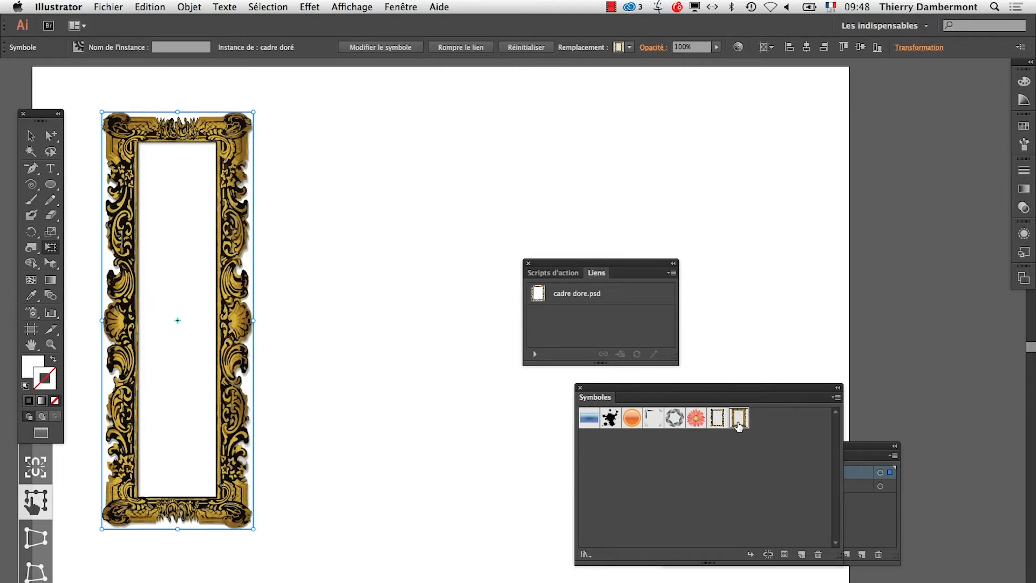
# Shift the narrow frame horizontally to the right on the artboard and deselect it
pyautogui.press('v')
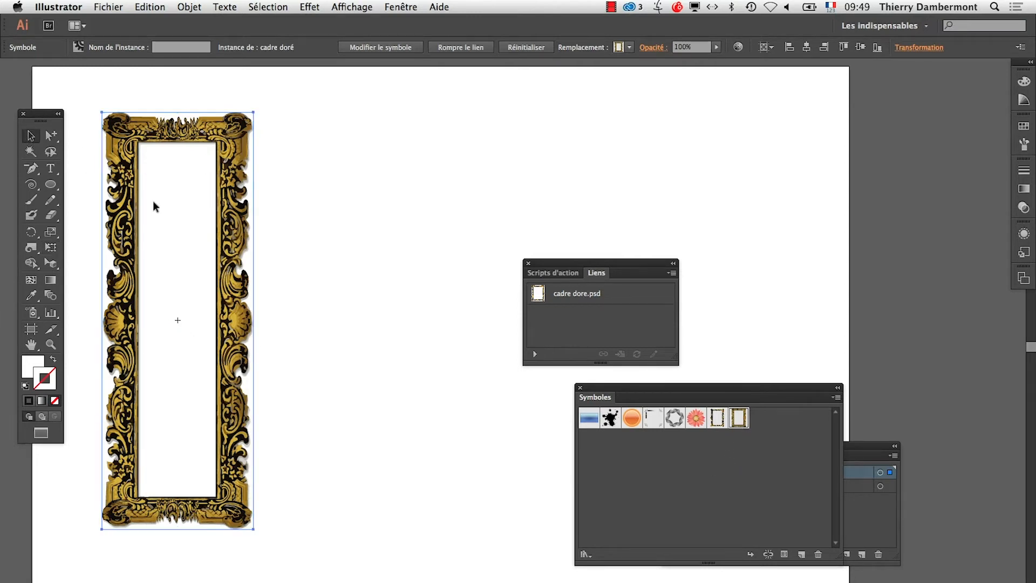
pyautogui.click(361, 316)
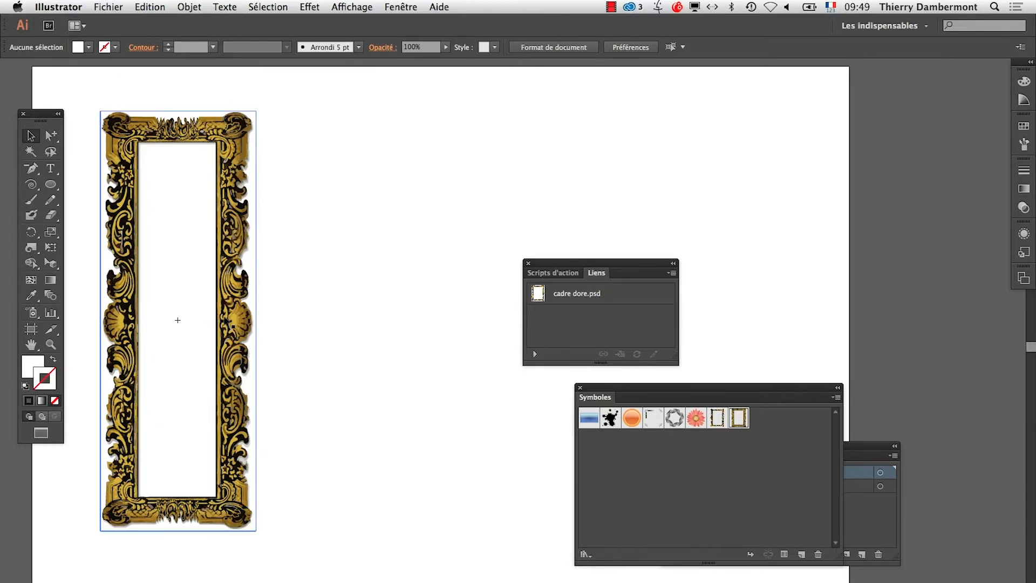
pyautogui.moveTo(225, 316); pyautogui.dragTo(314, 318)
pyautogui.click(406, 492)
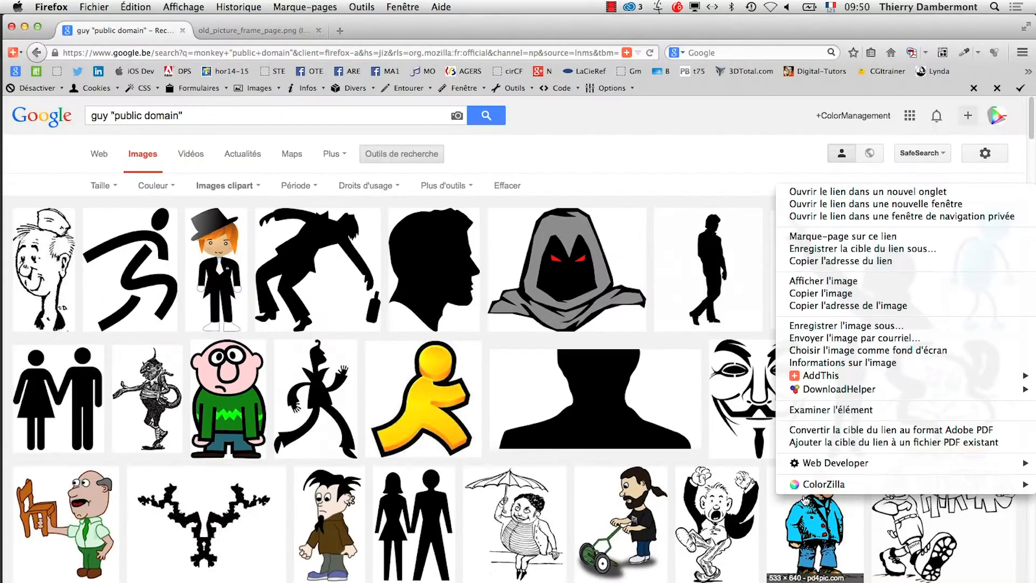
# Open the clip art of the man in the blue coat in a new tab and display the original image
pyautogui.click(818, 192)
pyautogui.click(248, 30)
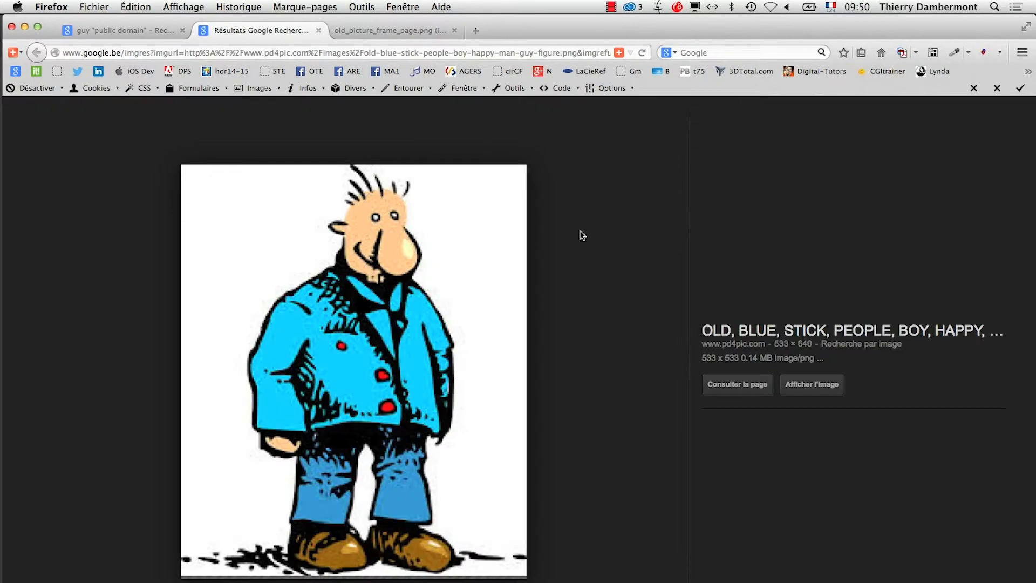
pyautogui.click(821, 384)
# Save the displayed character image under its default name in the Ai-jour8 folder
pyautogui.rightClick(463, 353)
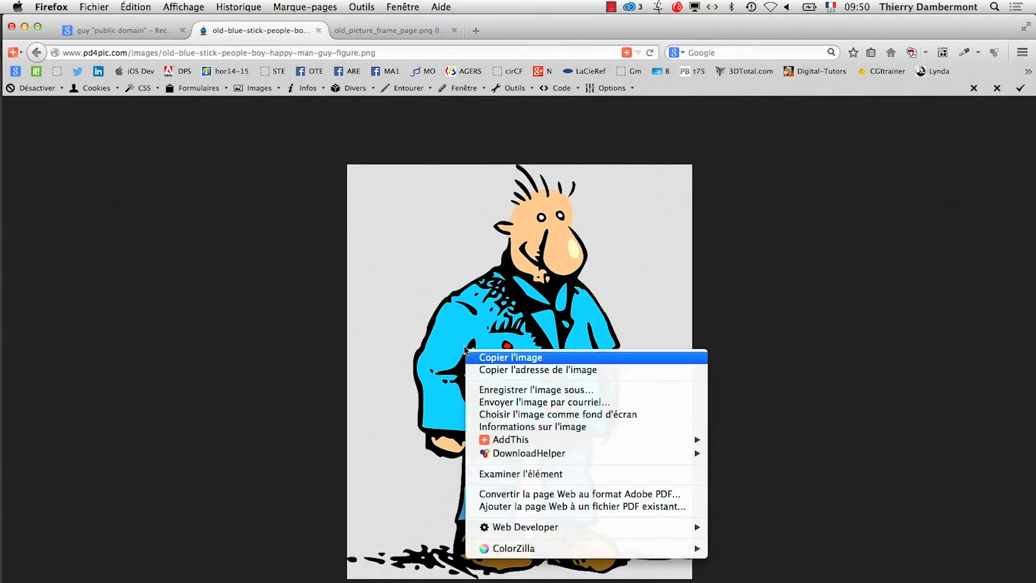
pyautogui.click(575, 393)
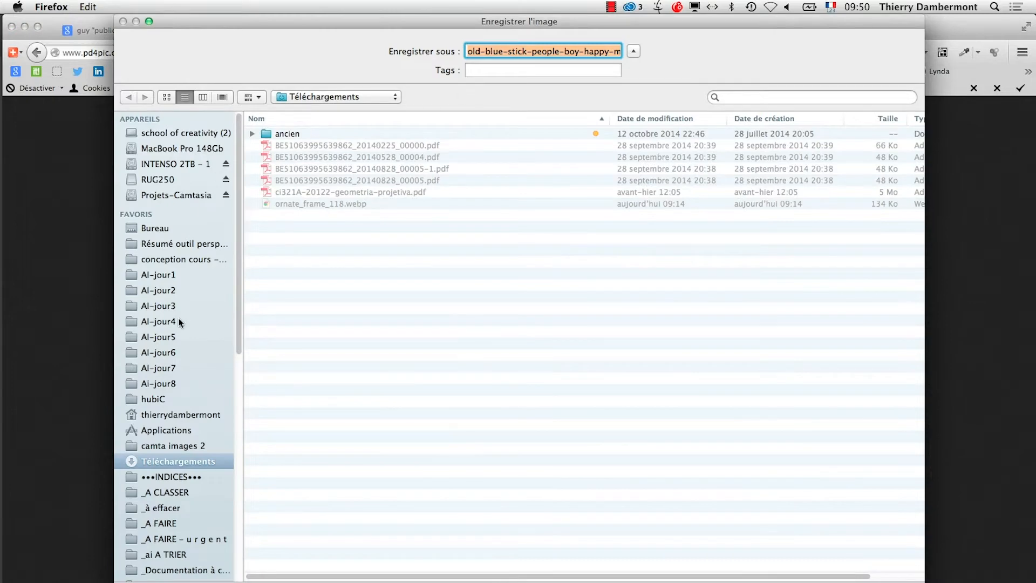
pyautogui.click(178, 383)
pyautogui.press('Return')
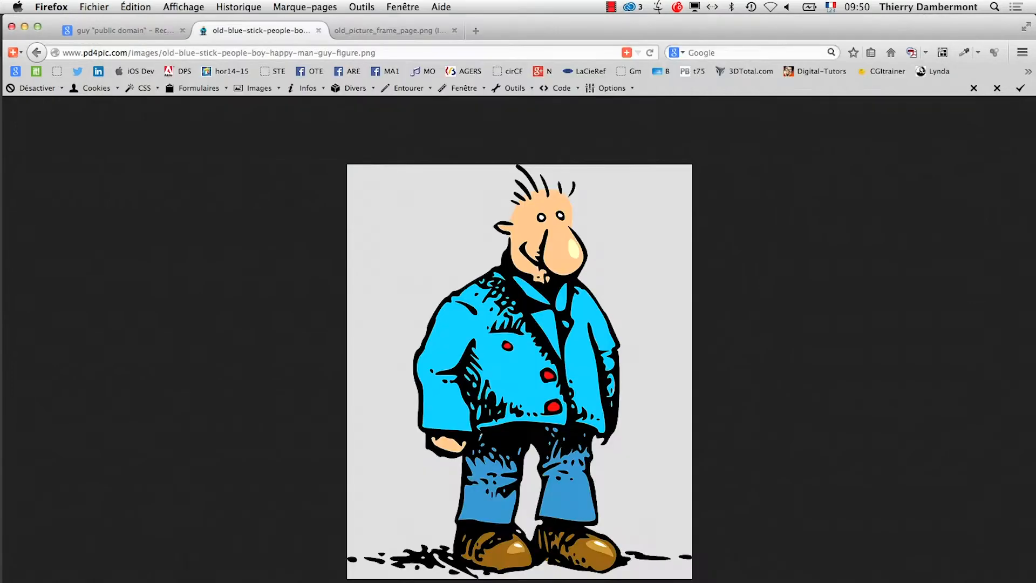
# Switch to Illustrator and place old-blue-stick-people-boy-happy-man-guy-figure.png as a linked image to the right of the frame
pyautogui.press('super+Tab')
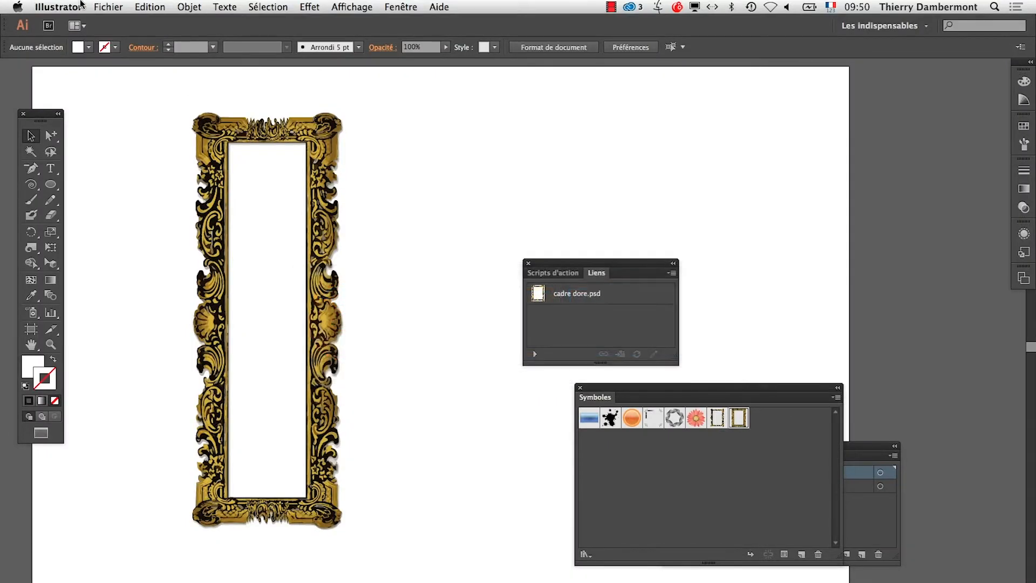
pyautogui.click(109, 7)
pyautogui.click(129, 198)
pyautogui.click(306, 181)
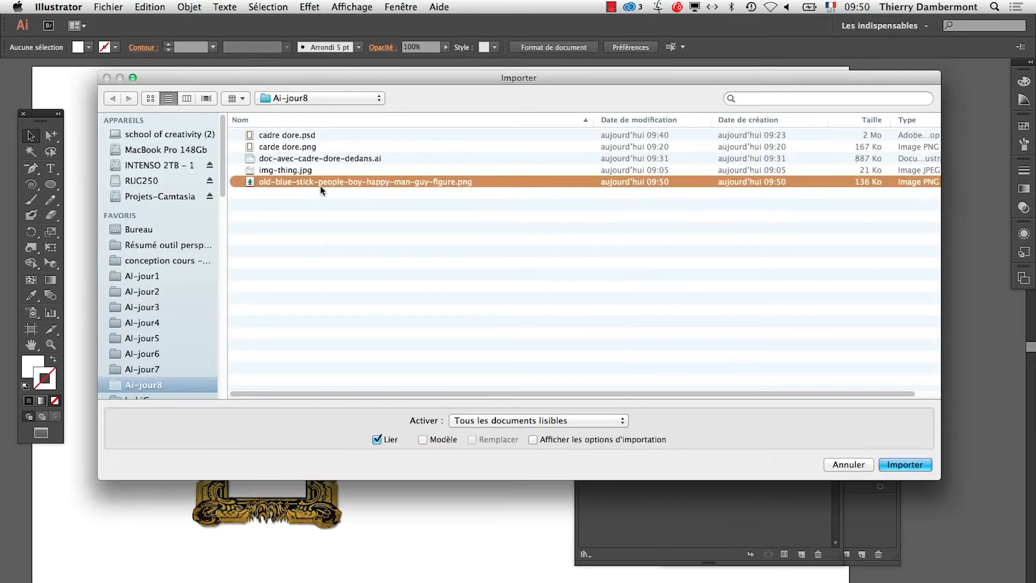
pyautogui.click(885, 465)
pyautogui.moveTo(455, 101); pyautogui.dragTo(619, 297)
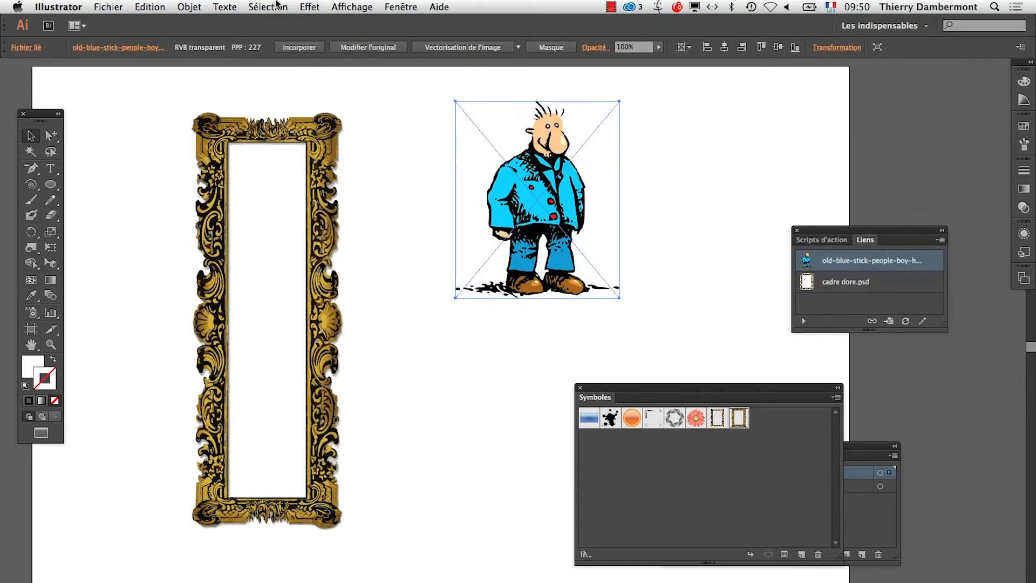
# Show the transparency grid behind the frame and the placed character
pyautogui.click(349, 5)
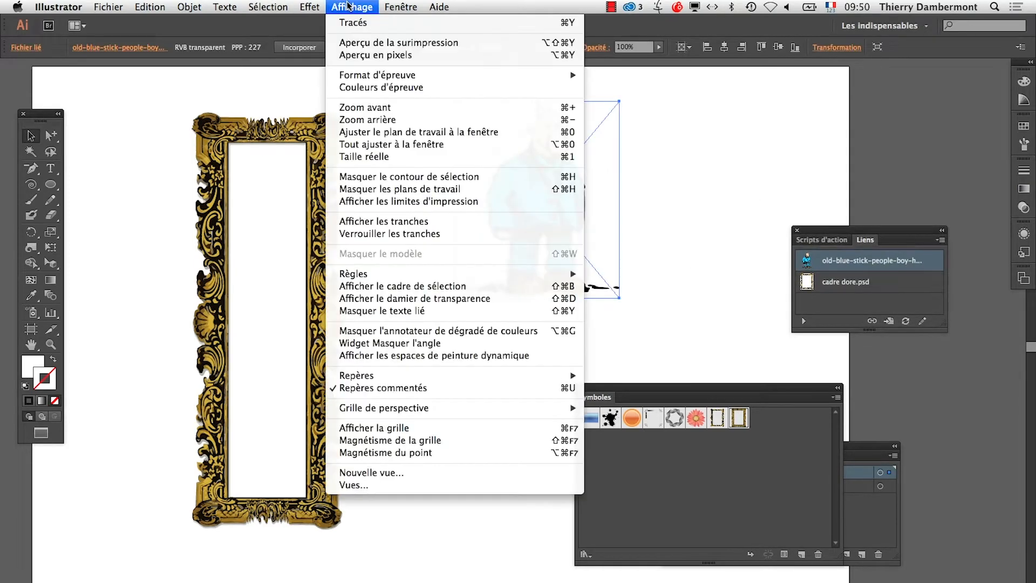
pyautogui.click(403, 298)
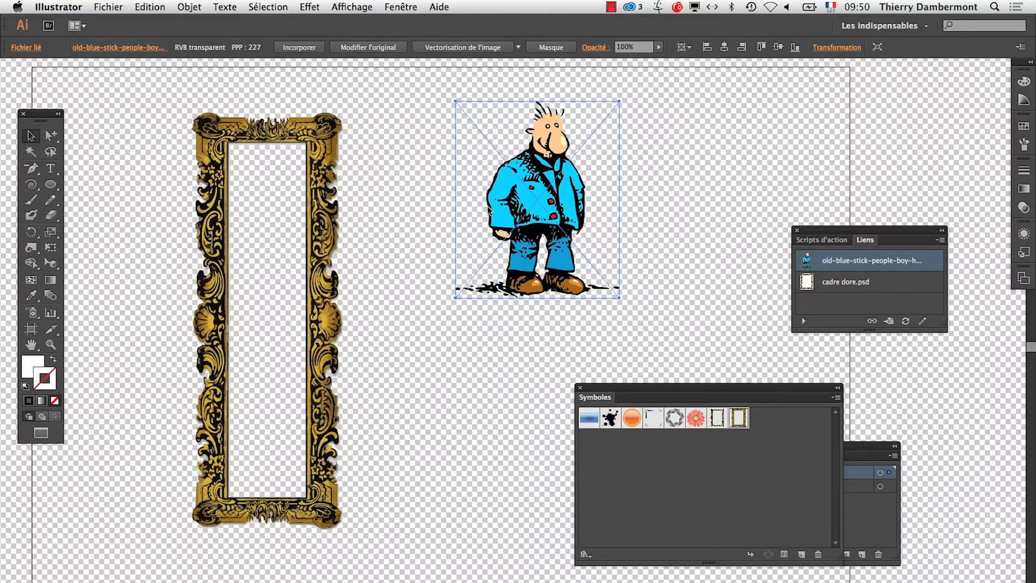
# Inspect the placed character up close and return the browser tab to its image search result before switching back to Illustrator
pyautogui.scroll(5, 543, 139)
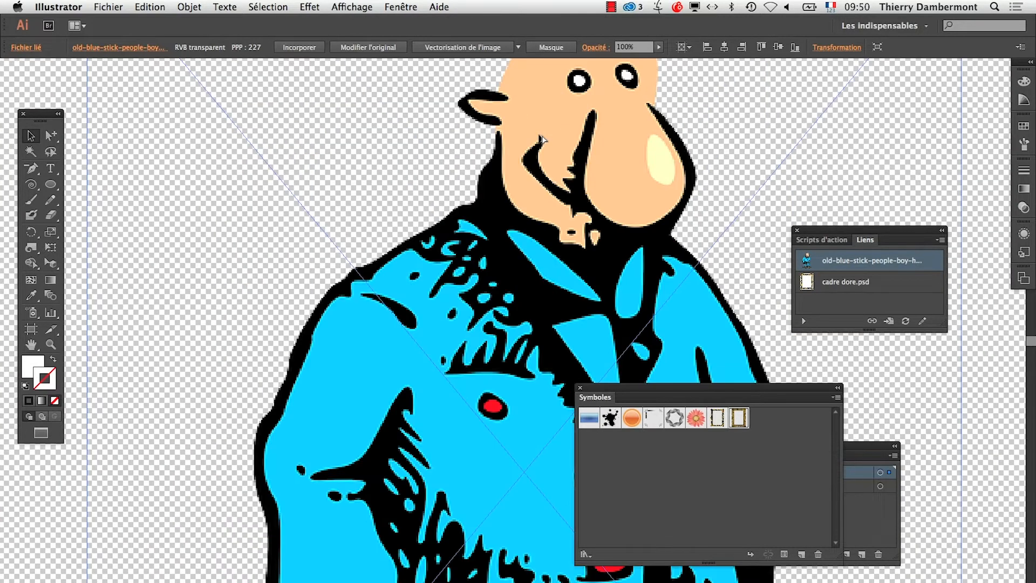
pyautogui.scroll(-5, 542, 139)
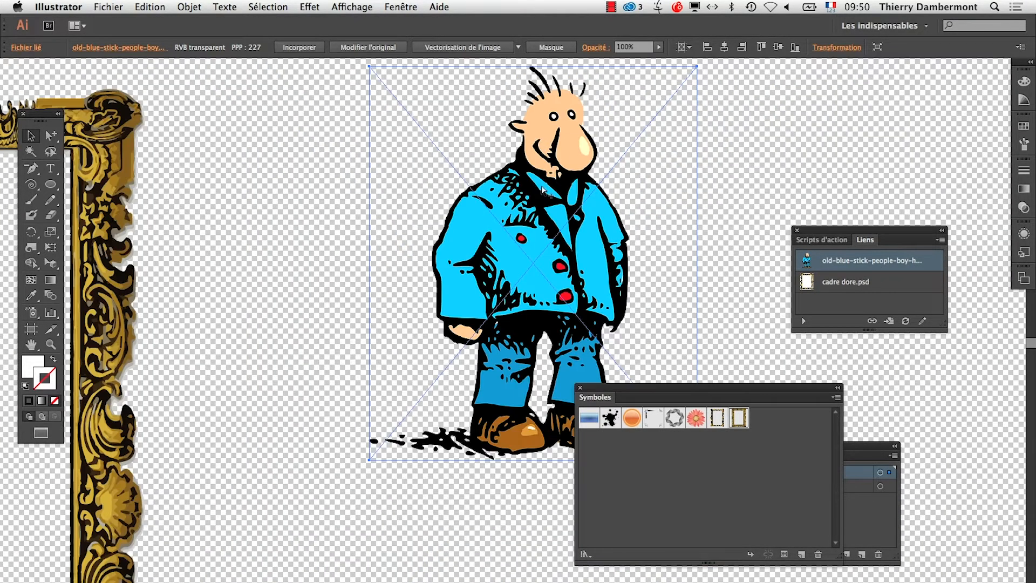
pyautogui.press('super+Tab')
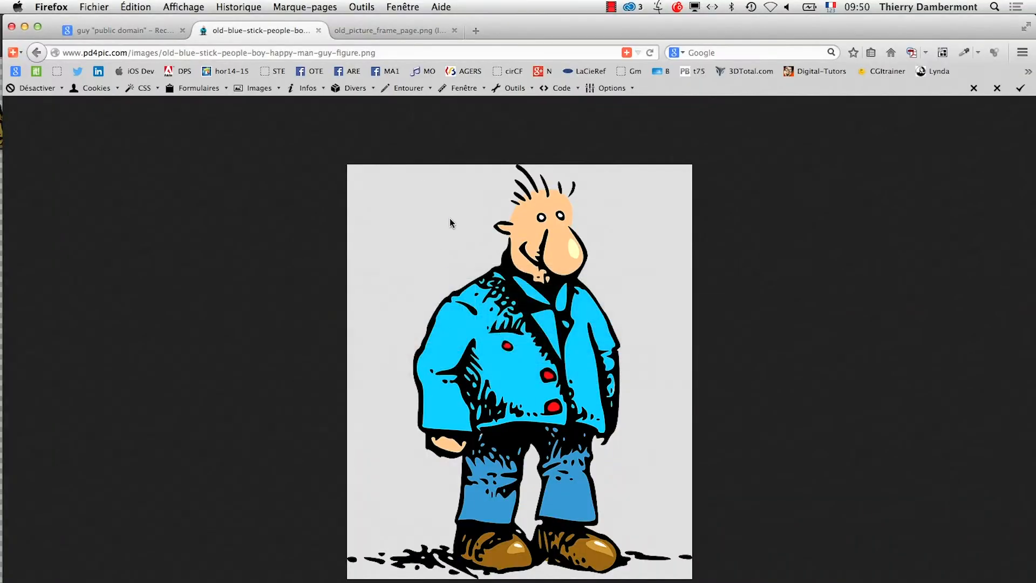
pyautogui.click(36, 52)
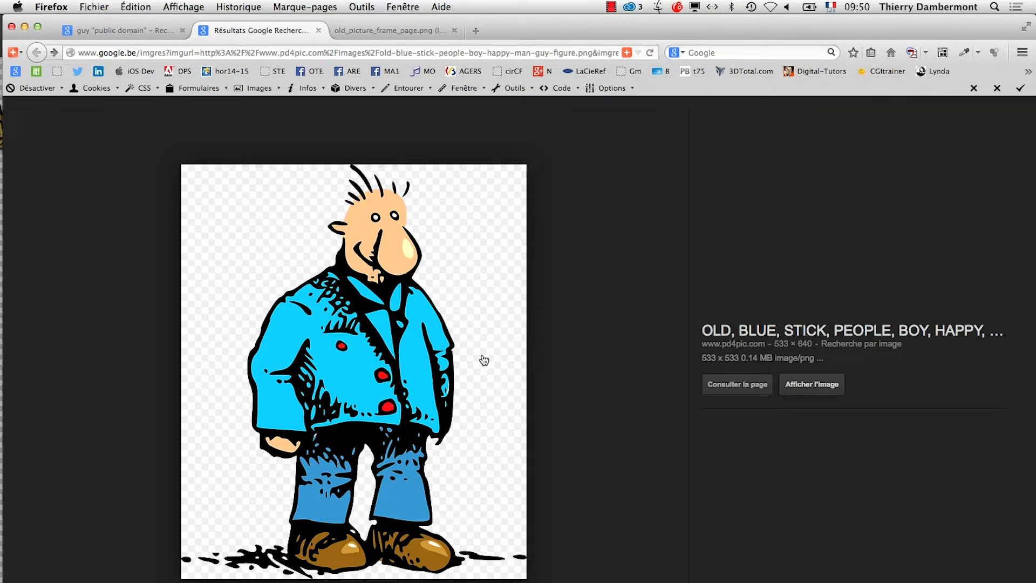
pyautogui.press('super+Tab')
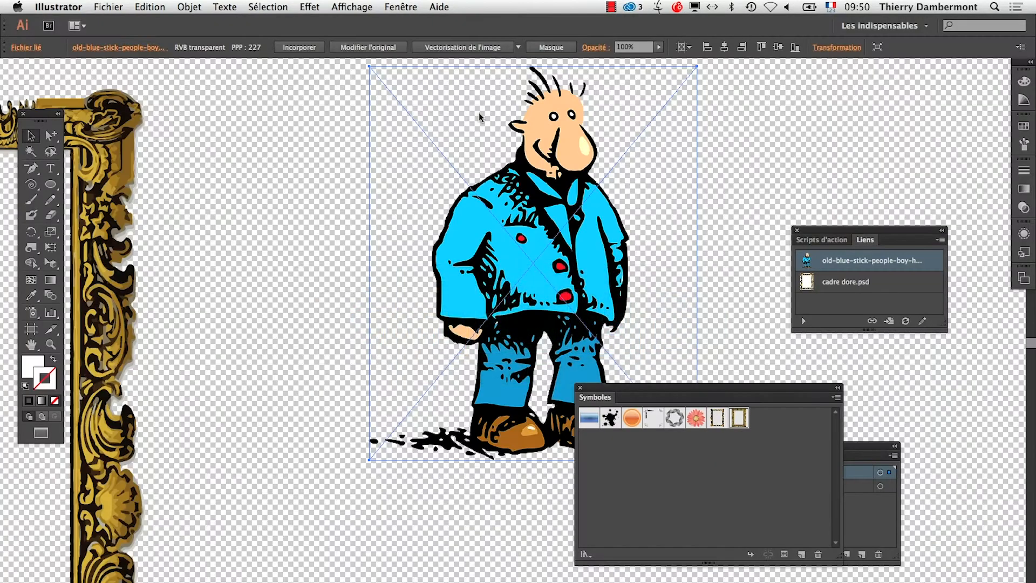
# Show the Image Trace settings beside the selected character and preview its trace with the default preset
pyautogui.click(351, 6)
pyautogui.moveTo(400, 7)
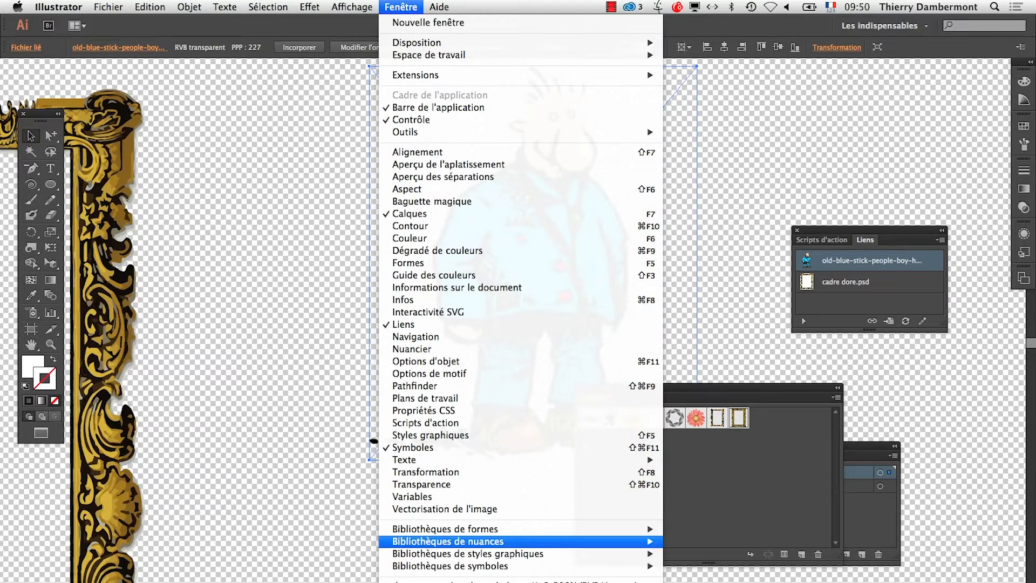
pyautogui.click(468, 509)
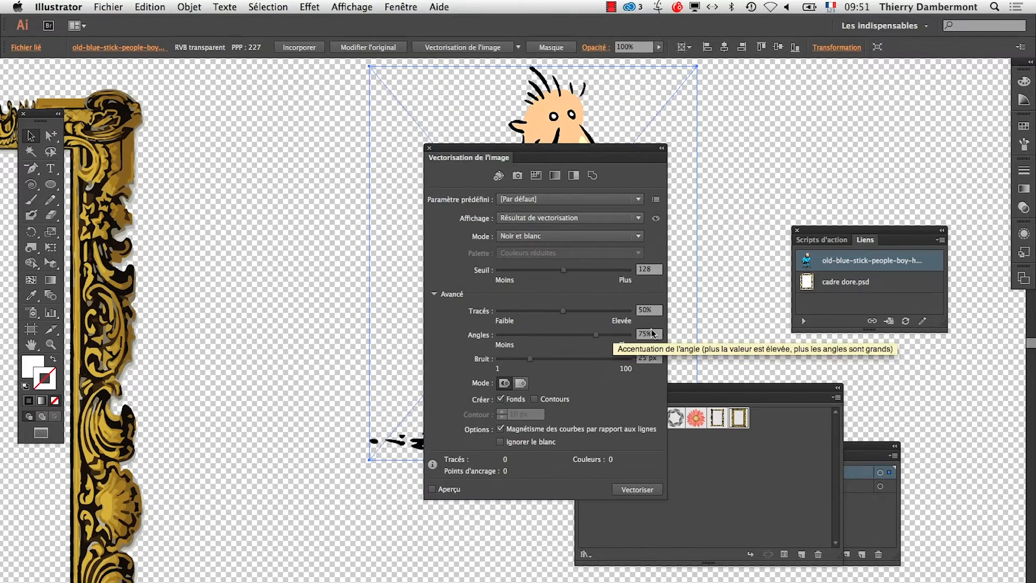
pyautogui.moveTo(484, 145); pyautogui.dragTo(722, 86)
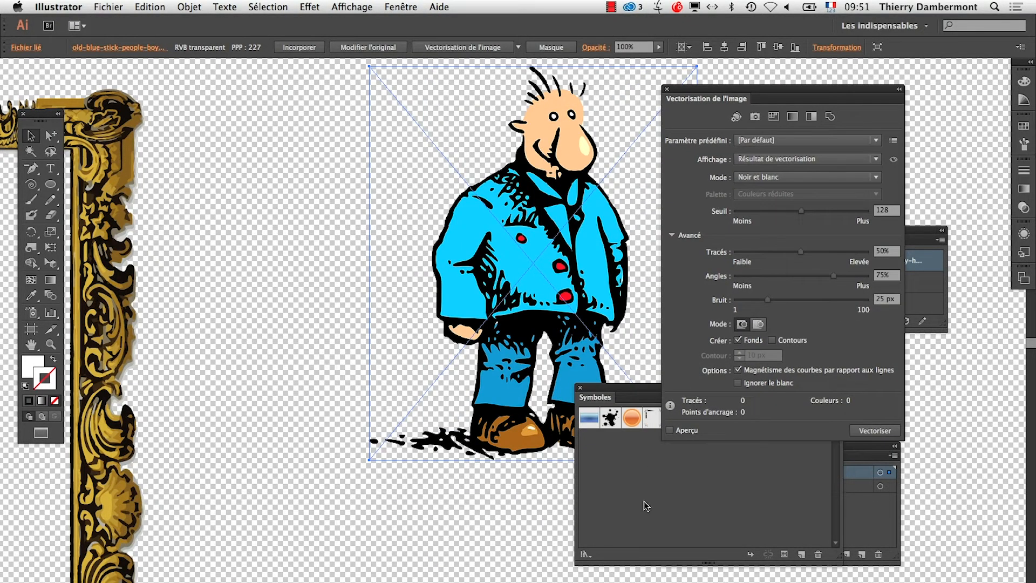
pyautogui.click(678, 430)
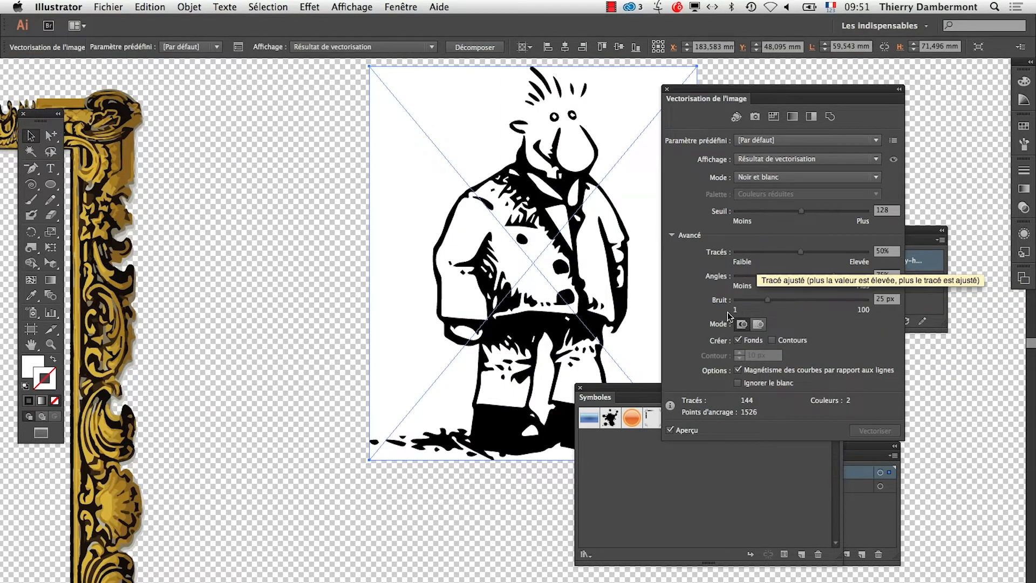
# Set the character's trace mode to Couleur with Ignorer le blanc enabled, move the Symbols panel aside and close the trace settings
pyautogui.click(767, 178)
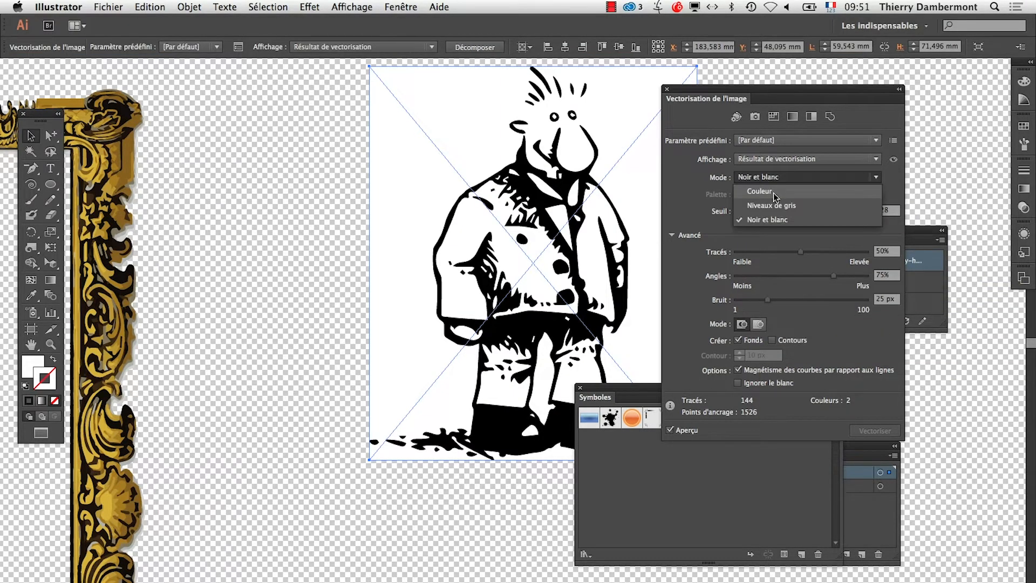
pyautogui.click(776, 191)
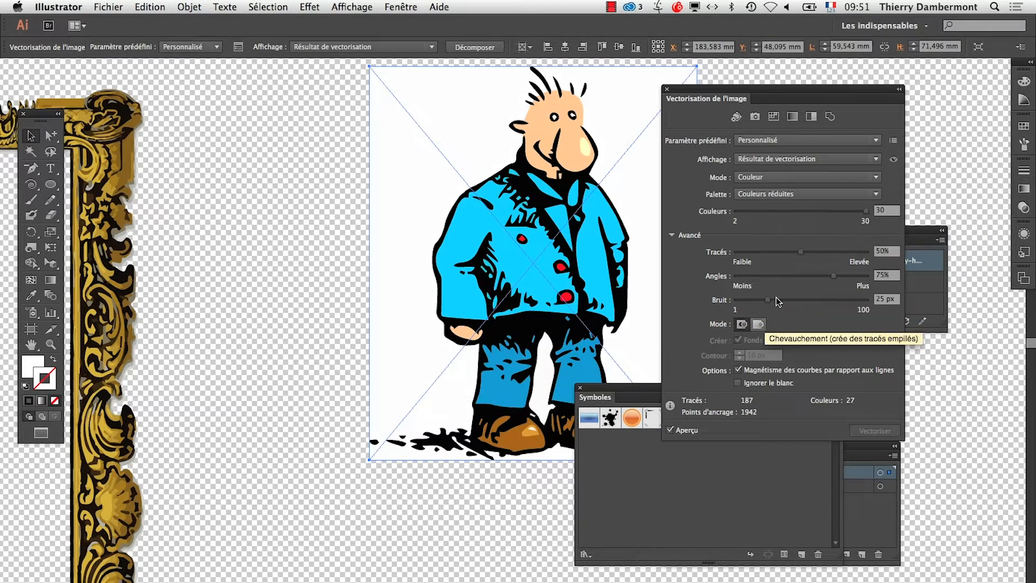
pyautogui.click(760, 385)
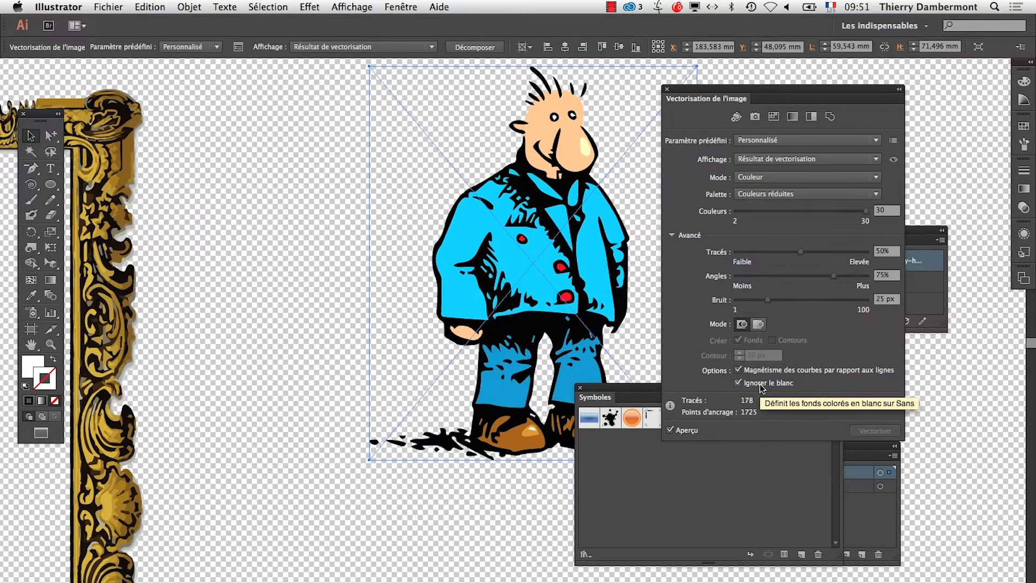
pyautogui.moveTo(737, 98); pyautogui.dragTo(146, 215)
pyautogui.moveTo(602, 387); pyautogui.dragTo(805, 446)
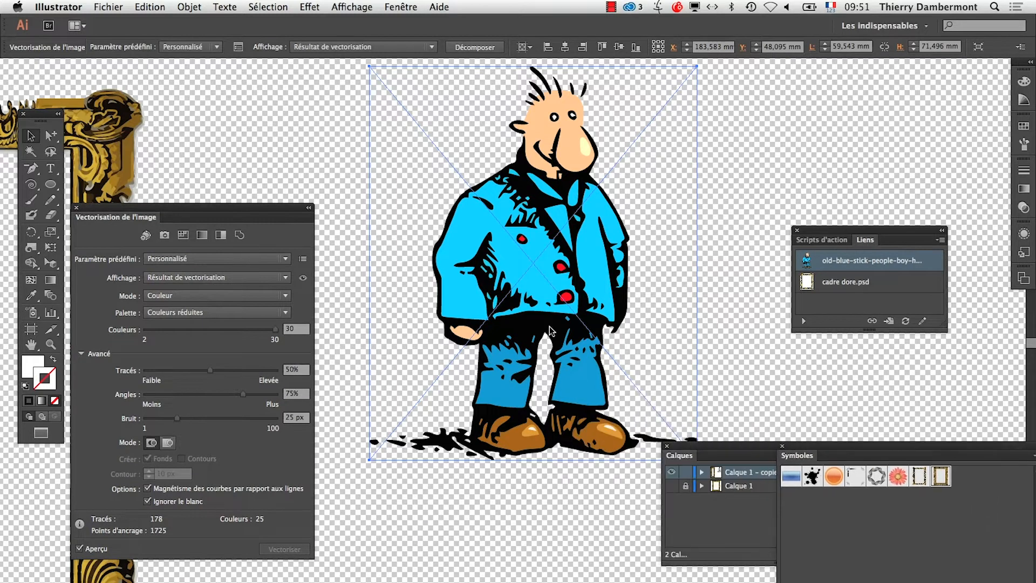
pyautogui.click(76, 207)
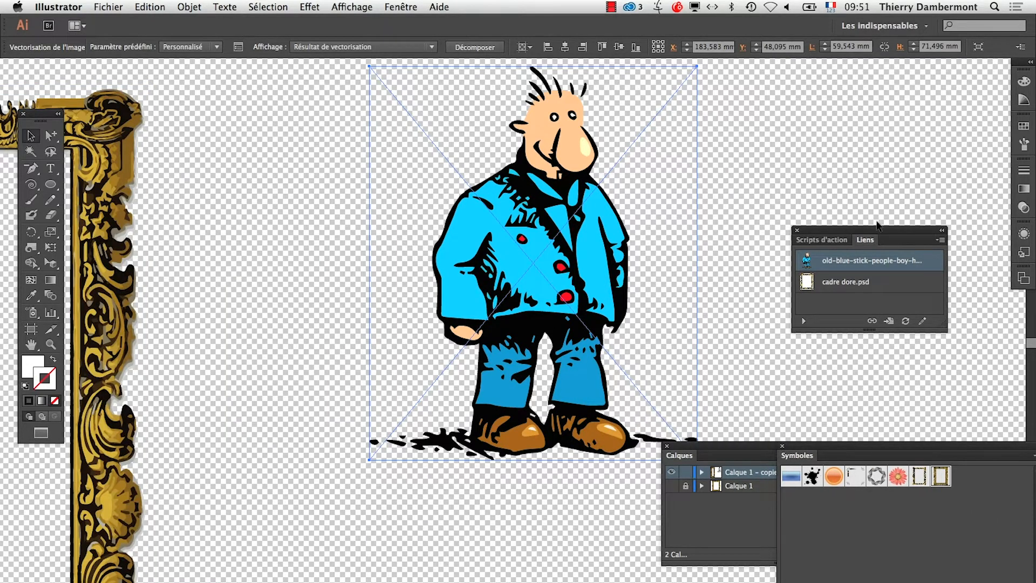
# Move the Links panel beside the character and widen it to fit the full linked file names
pyautogui.moveTo(864, 232); pyautogui.dragTo(663, 189)
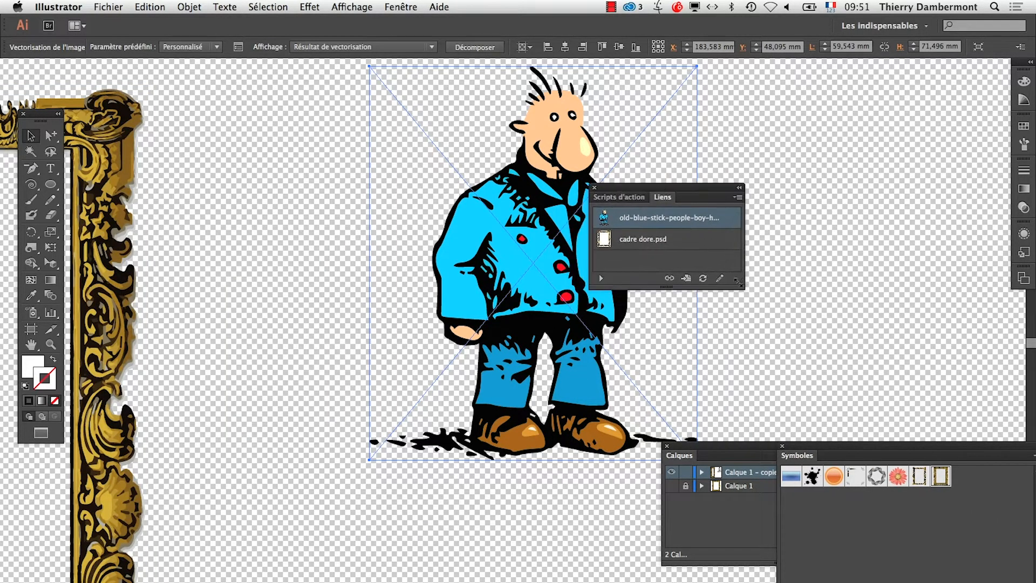
pyautogui.moveTo(738, 282); pyautogui.dragTo(841, 286)
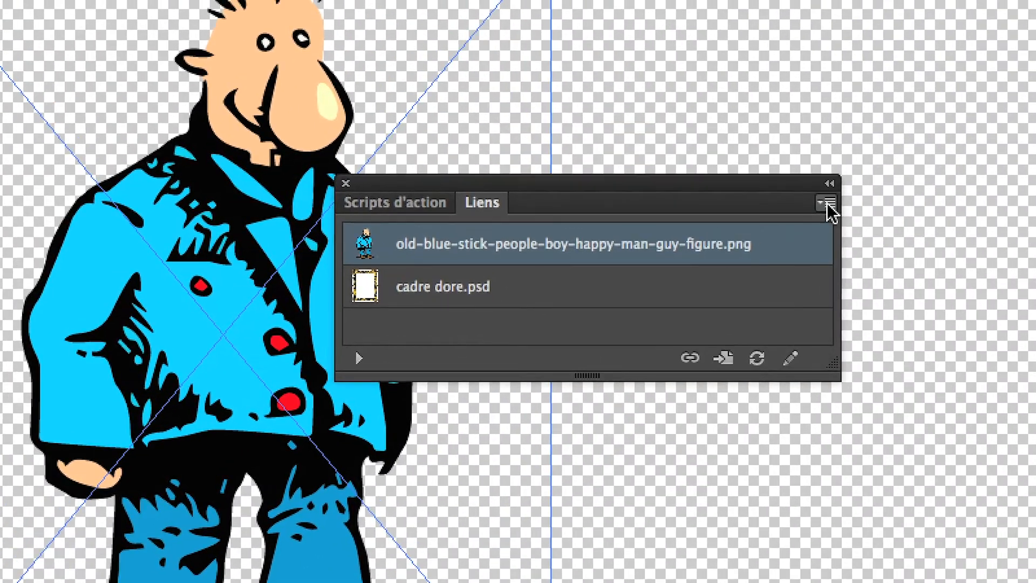
pyautogui.click(830, 203)
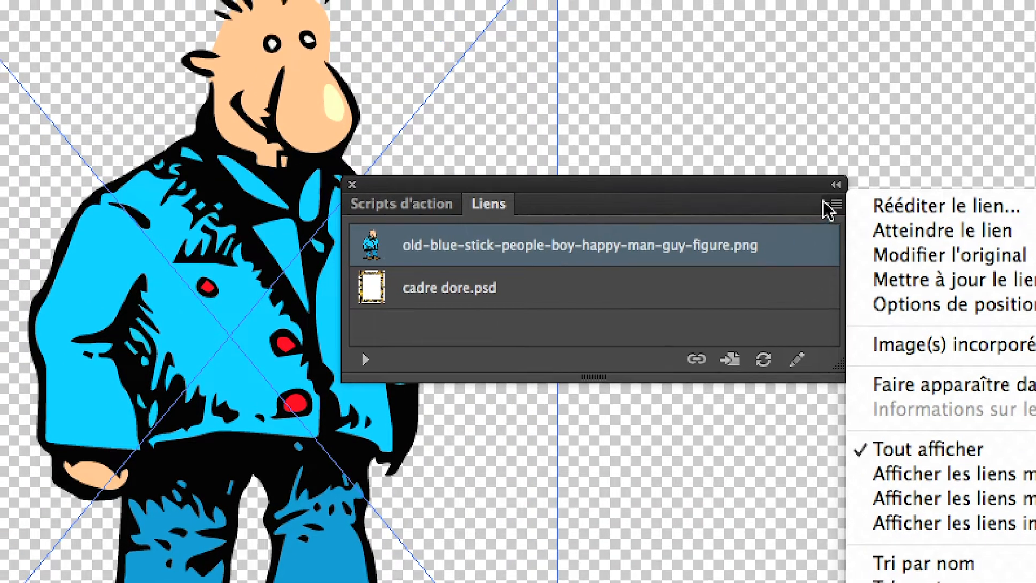
pyautogui.click(778, 176)
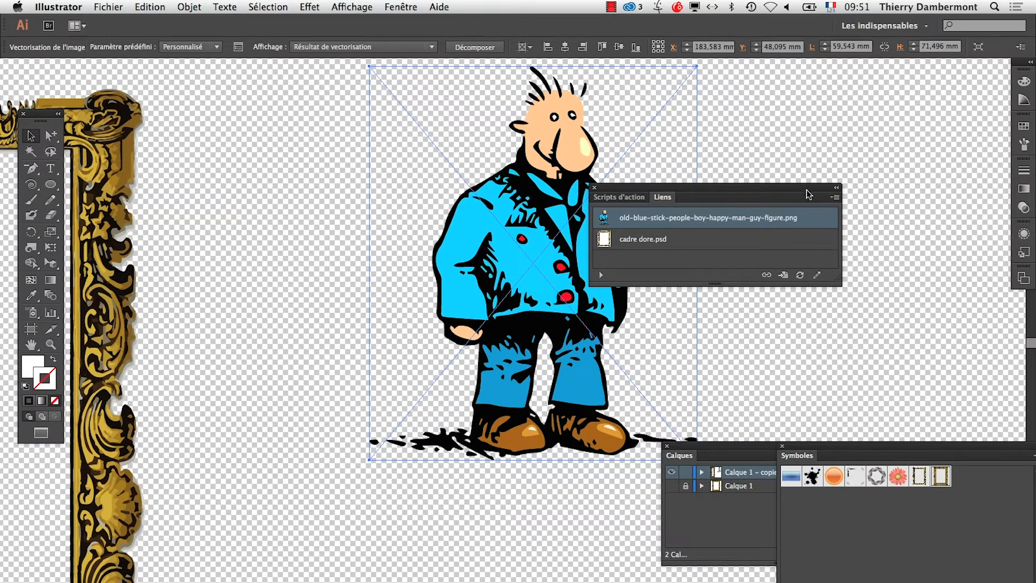
# Switch to Photoshop and open old-blue-stick-people-boy-happy-man-guy-figure.png from the Ai-jour8 folder
pyautogui.press('super+Tab')
pyautogui.press('super+Tab')
pyautogui.press('super+Tab')
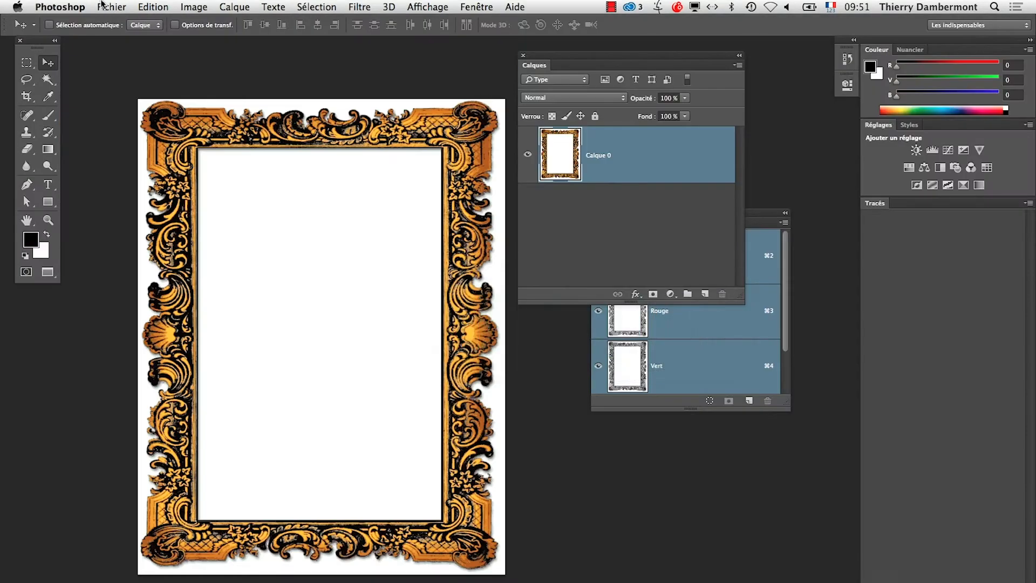
pyautogui.click(103, 6)
pyautogui.click(116, 34)
pyautogui.click(280, 126)
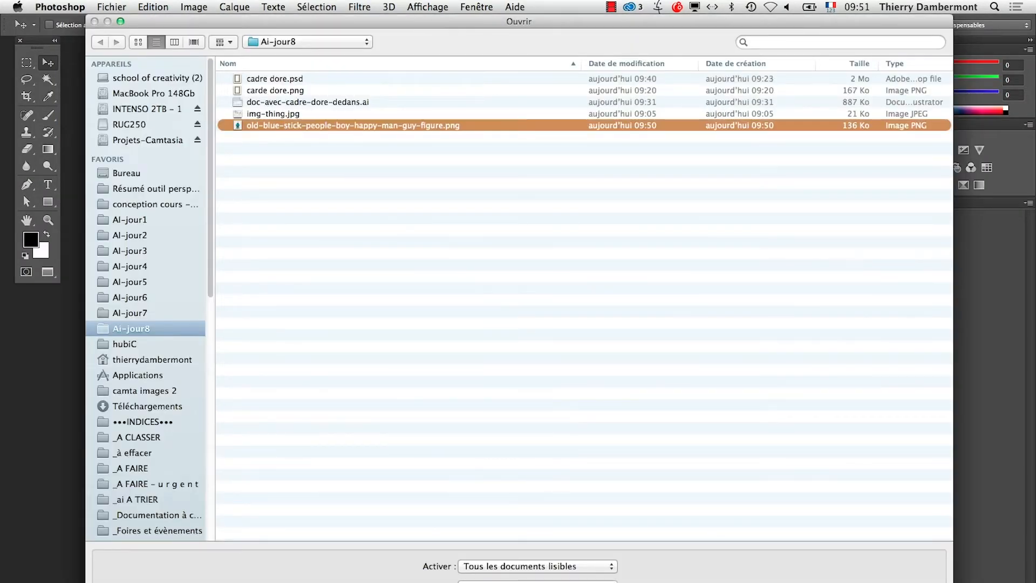
pyautogui.click(913, 582)
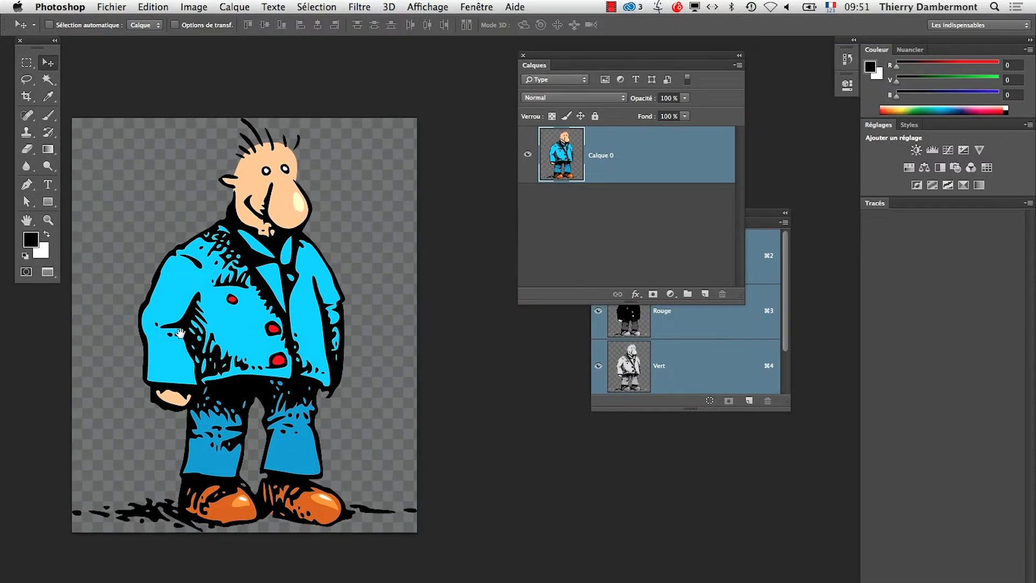
# Add a Teinte/Saturation adjustment layer above the character layer
pyautogui.click(226, 4)
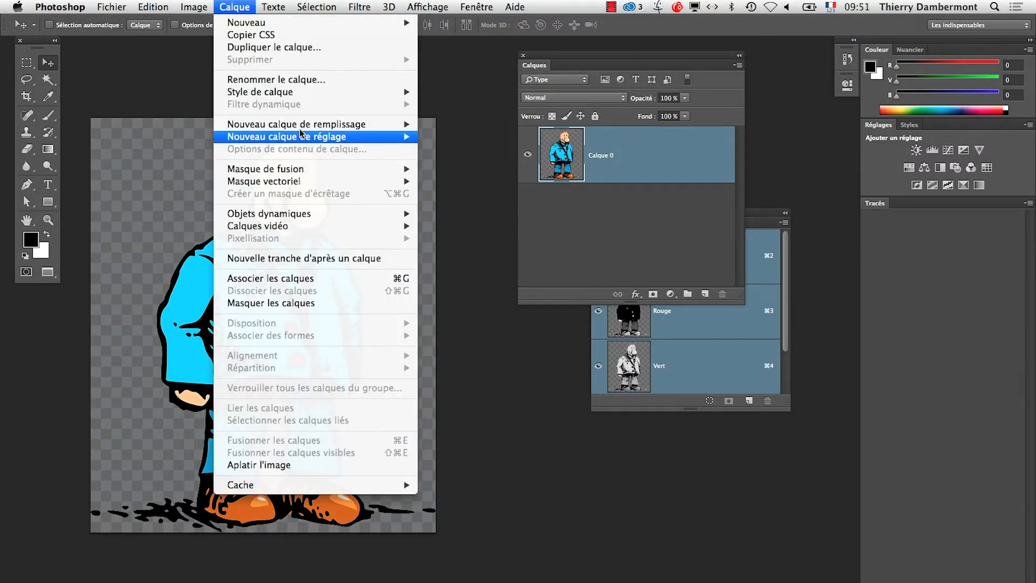
pyautogui.moveTo(305, 137)
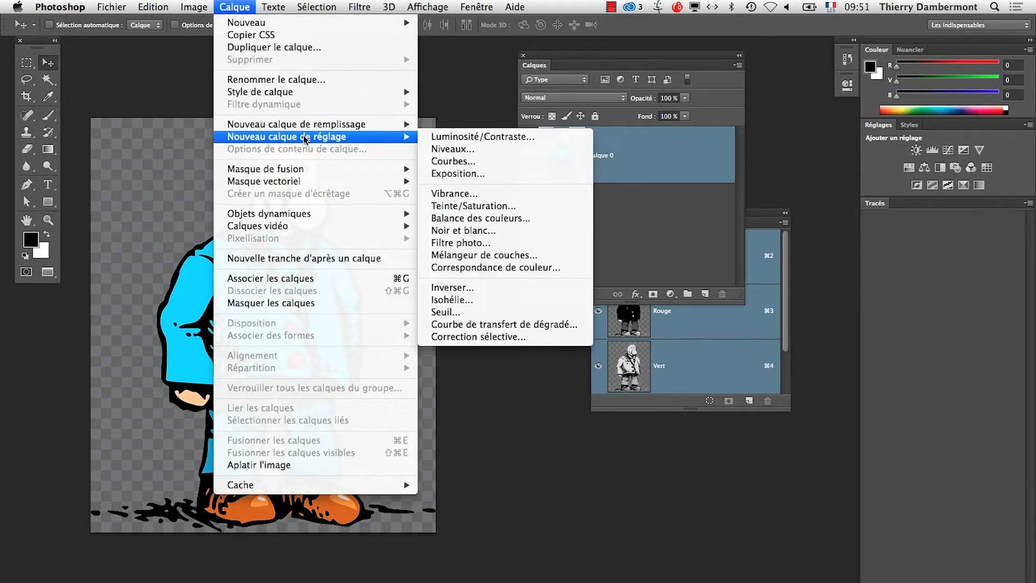
pyautogui.click(499, 208)
pyautogui.click(543, 268)
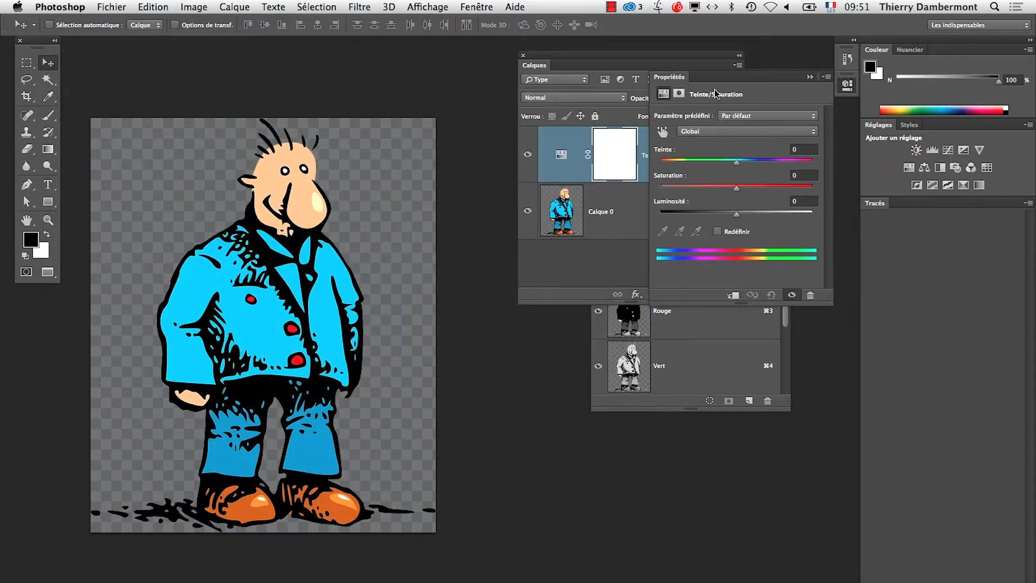
# Restrict the Teinte/Saturation adjustment to Cyans and place its properties beside the character
pyautogui.moveTo(750, 76); pyautogui.dragTo(526, 145)
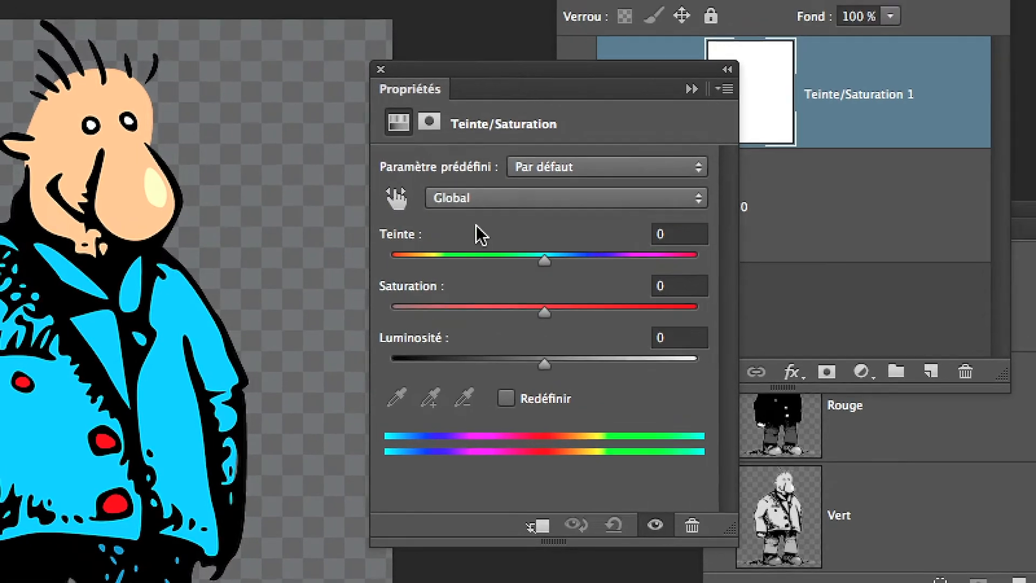
pyautogui.click(465, 171)
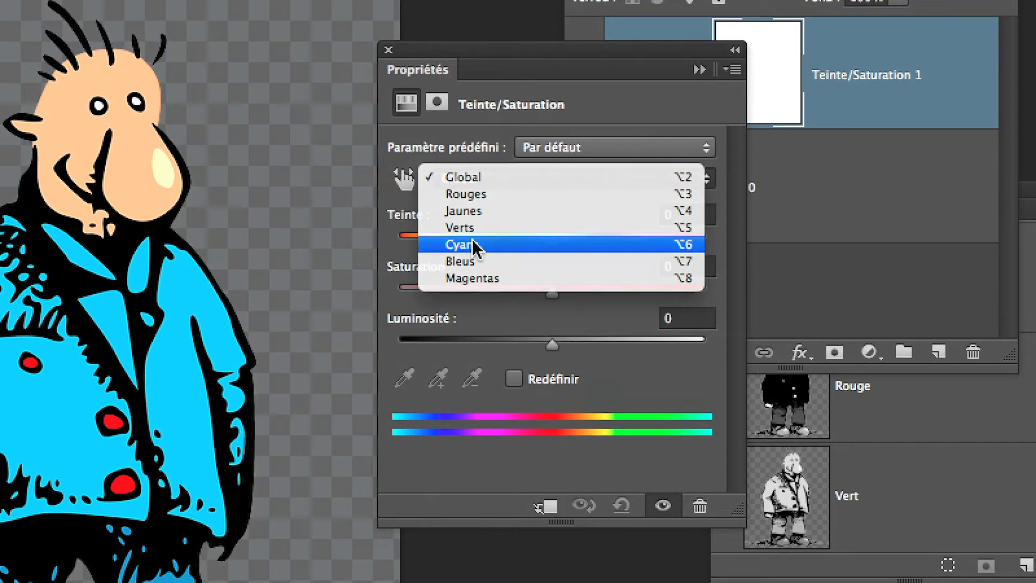
pyautogui.click(472, 281)
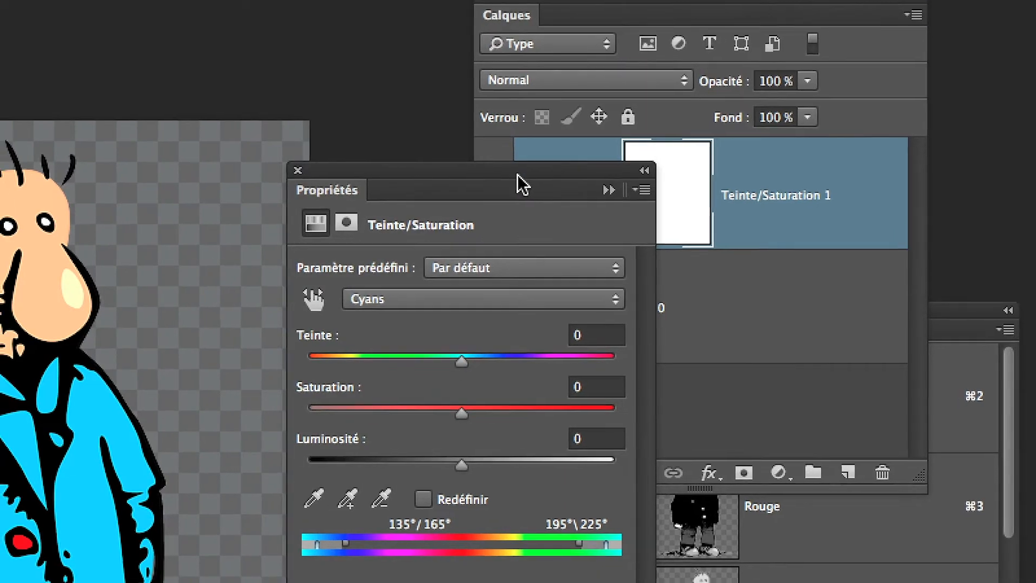
pyautogui.moveTo(517, 174); pyautogui.dragTo(426, 330)
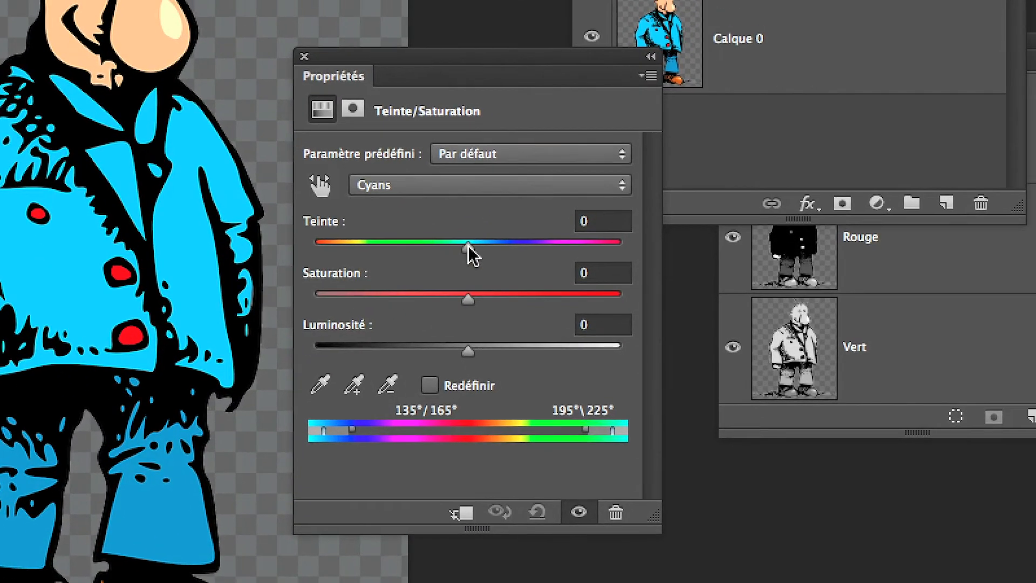
# Recolour the blue clothes purple with a Cyans hue of +67 and saturation of -76, and close the adjustment properties
pyautogui.moveTo(469, 246); pyautogui.dragTo(532, 248)
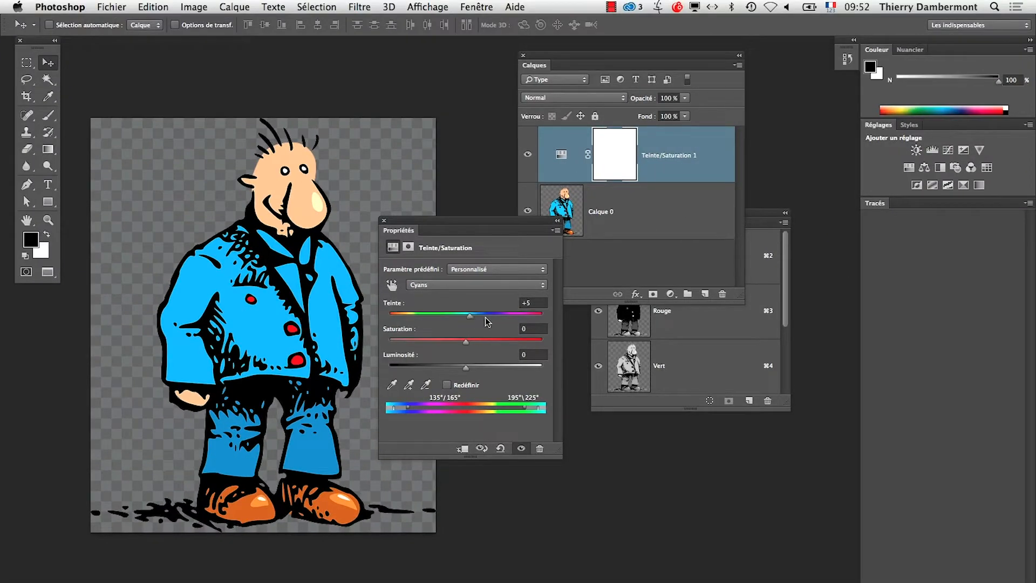
pyautogui.moveTo(487, 322); pyautogui.dragTo(411, 343)
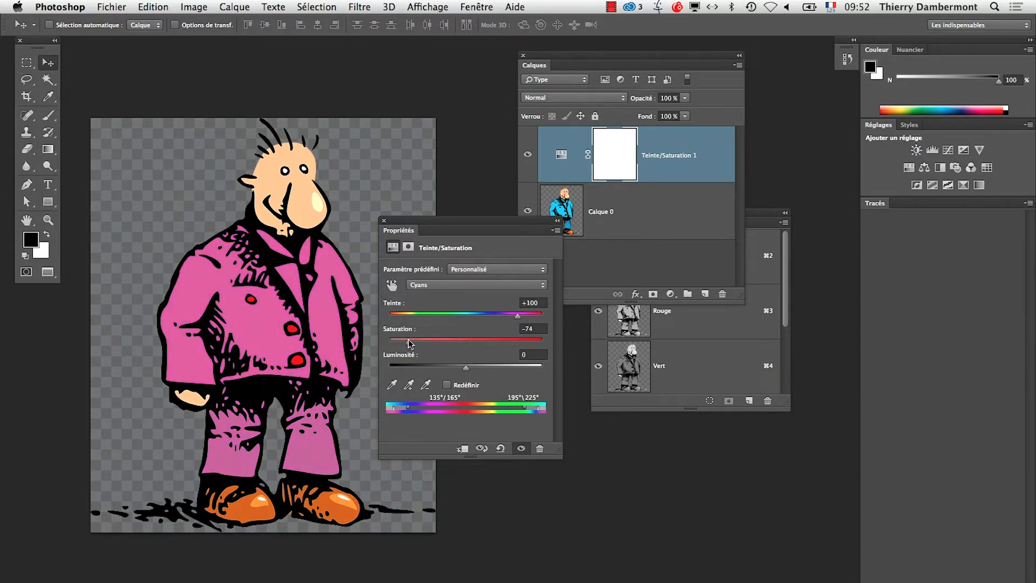
pyautogui.click(453, 316)
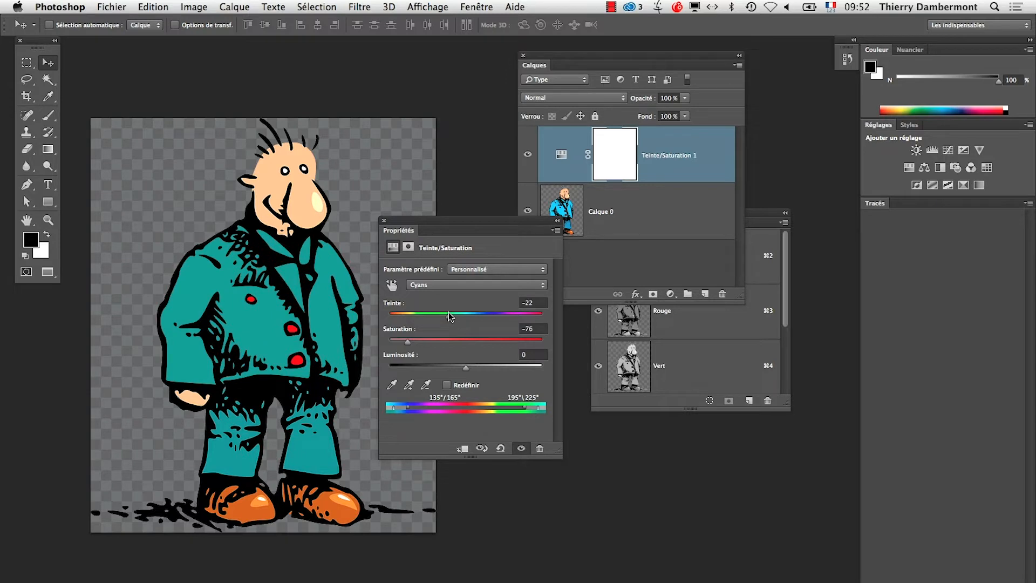
pyautogui.moveTo(449, 312); pyautogui.dragTo(504, 312)
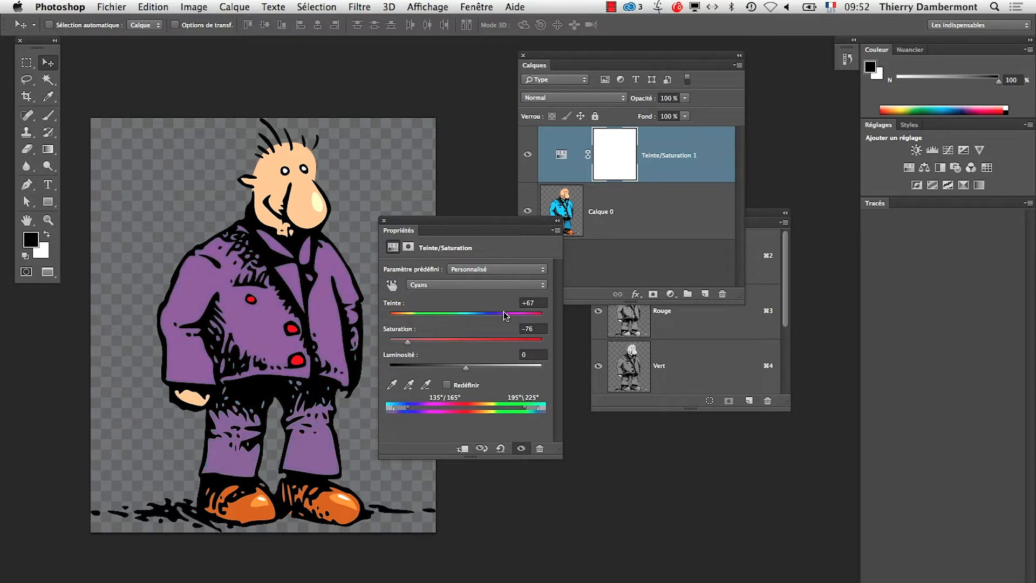
pyautogui.click(383, 220)
# Try flattening the recoloured image and undo the flattening
pyautogui.click(234, 7)
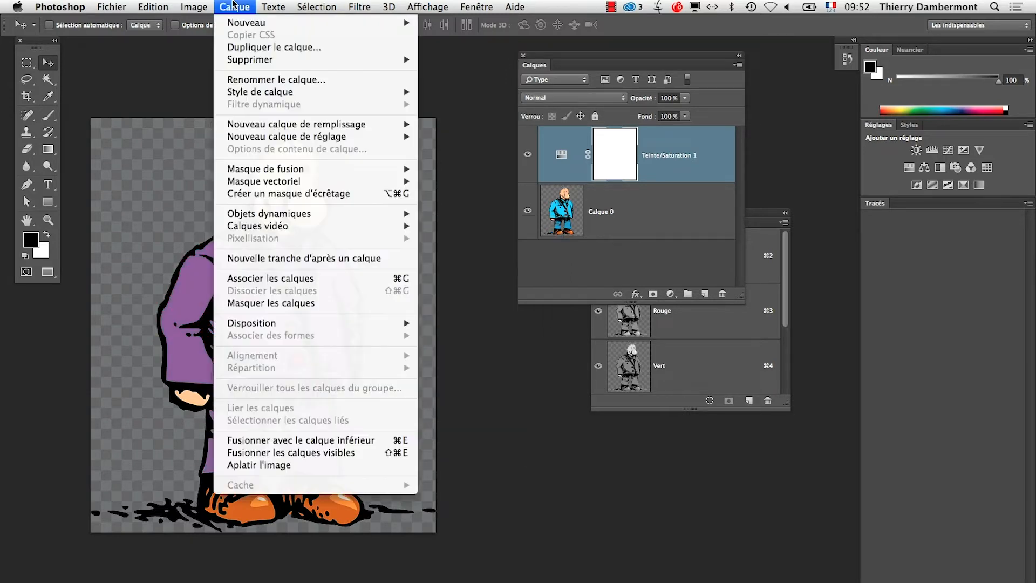
pyautogui.click(332, 466)
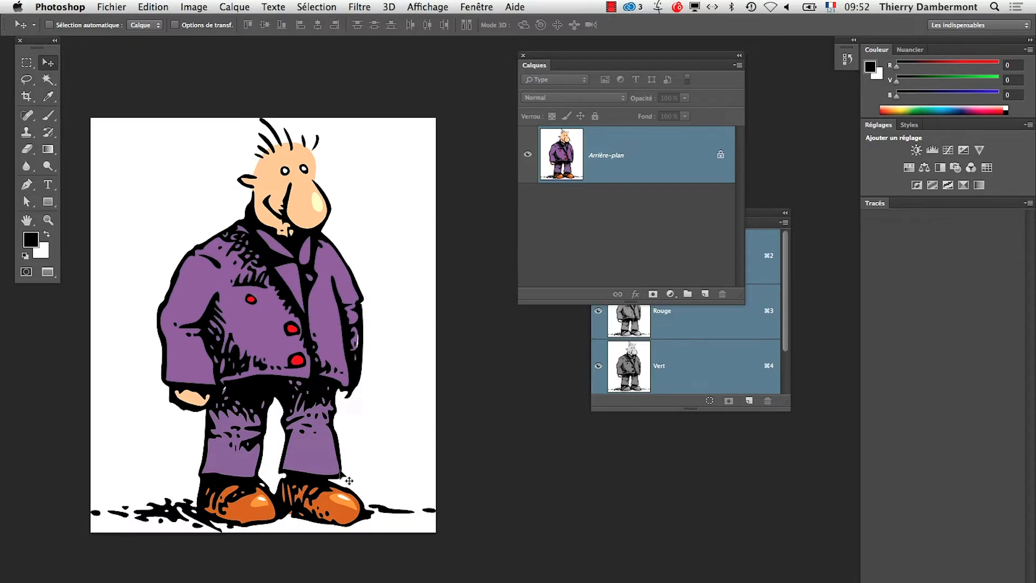
pyautogui.press('super+z')
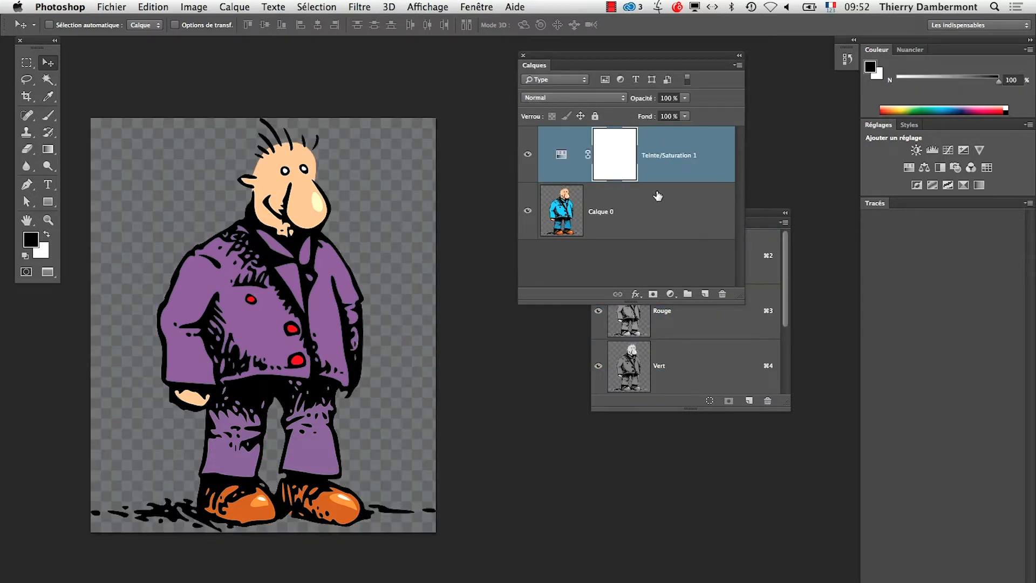
# Merge the Teinte/Saturation adjustment with the character layer, keeping the transparency, and save the image
pyautogui.click(220, 6)
pyautogui.click(313, 437)
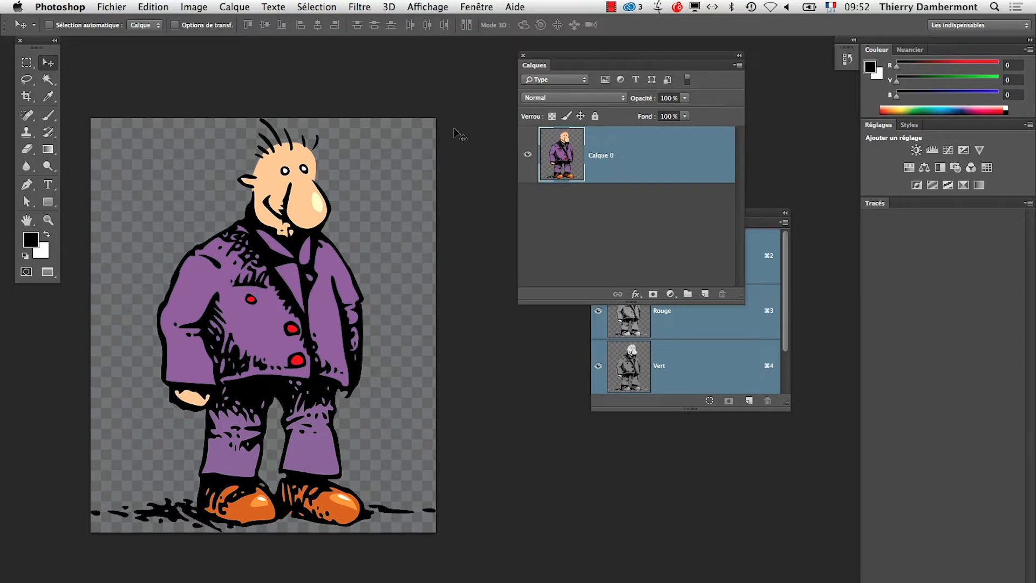
pyautogui.click(121, 7)
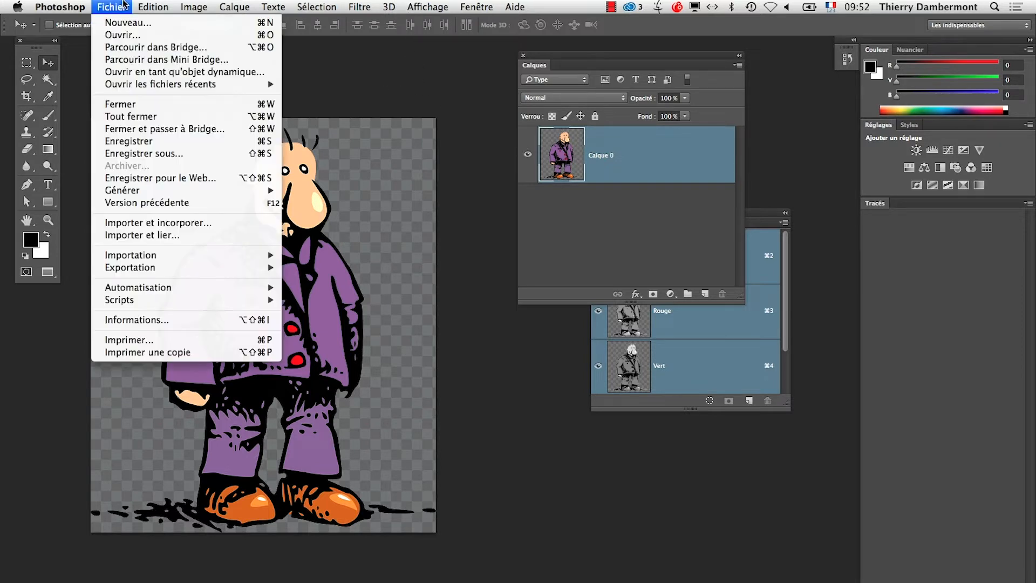
pyautogui.click(129, 141)
# Switch to Illustrator and update the modified link of the traced character
pyautogui.press('super+Tab')
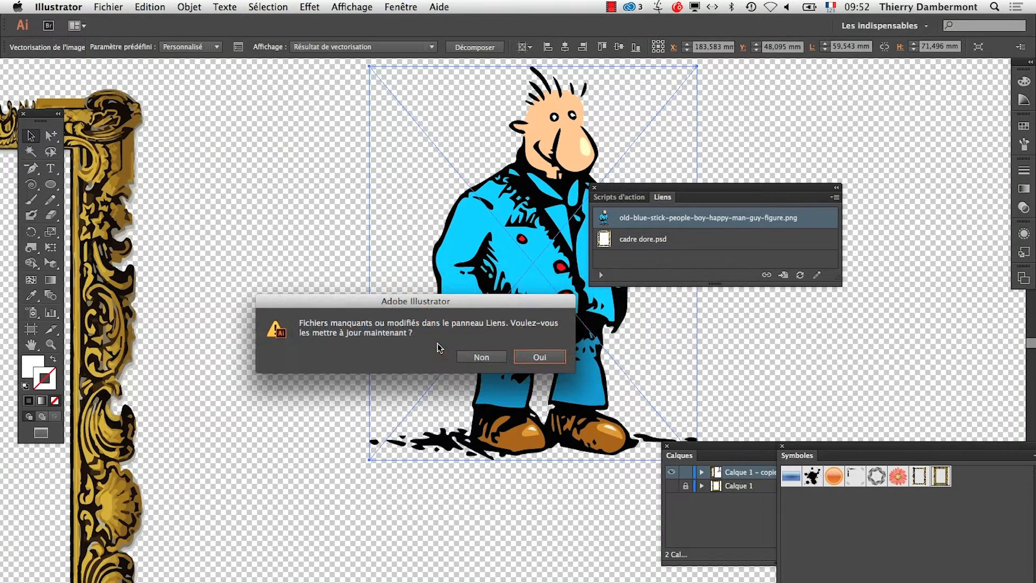
pyautogui.click(550, 357)
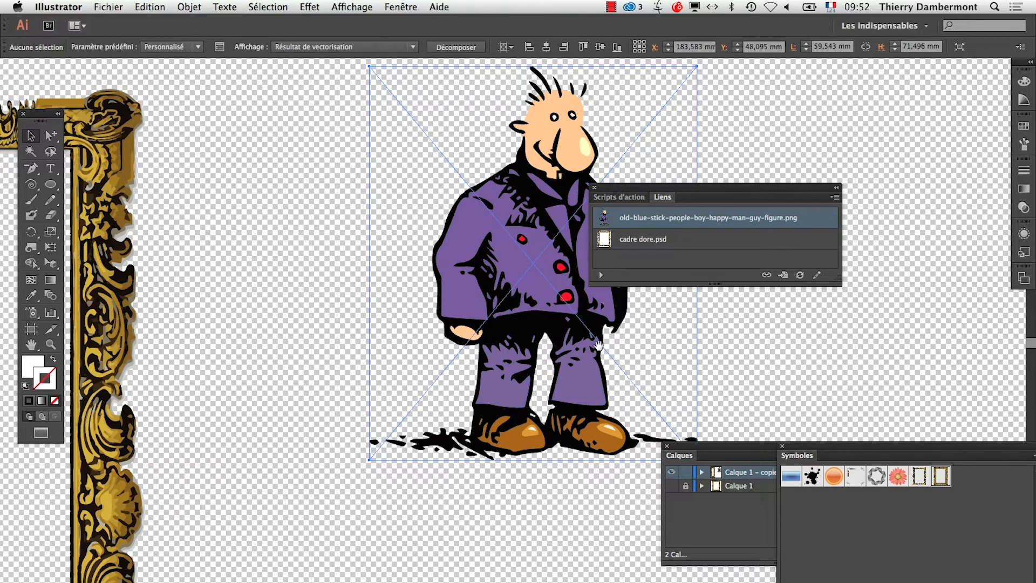
# Embed the linked image old-blue-stick-people-boy-happy-man-guy-figure.png in the document
pyautogui.moveTo(617, 298)
pyautogui.mouseDown()
pyautogui.moveTo(410, 358)
pyautogui.moveTo(435, 313)
pyautogui.mouseUp()
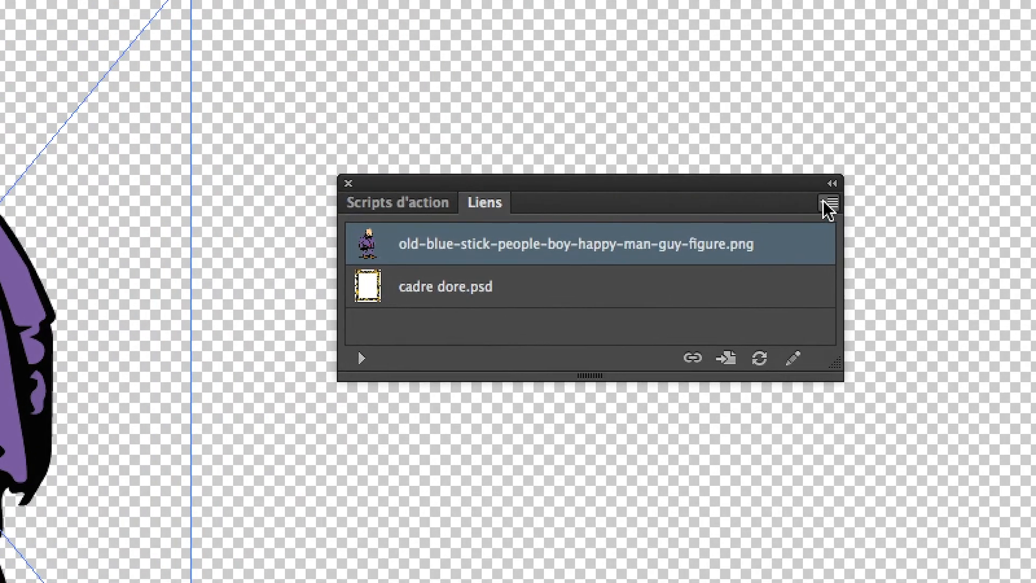
pyautogui.click(828, 205)
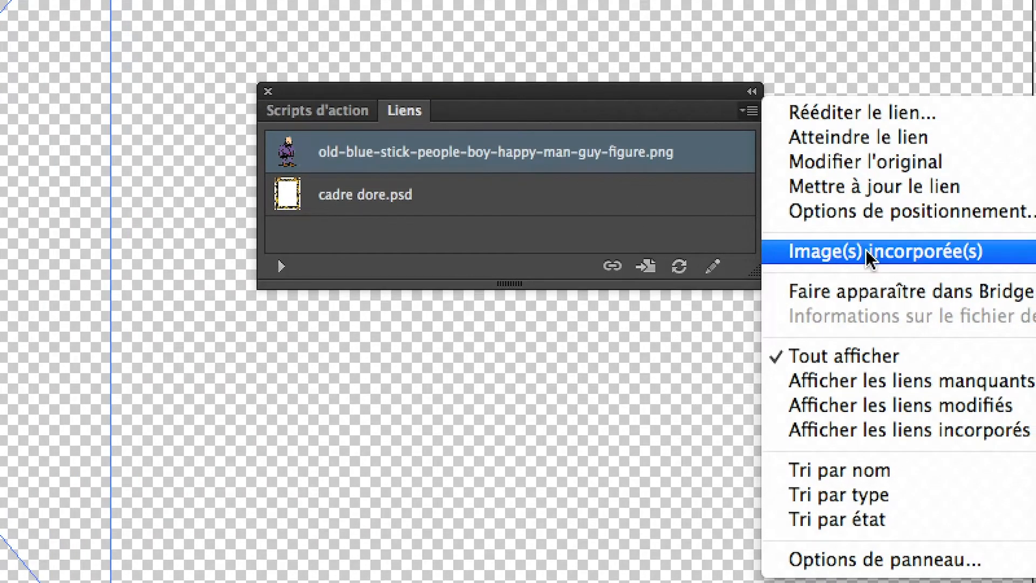
pyautogui.click(870, 258)
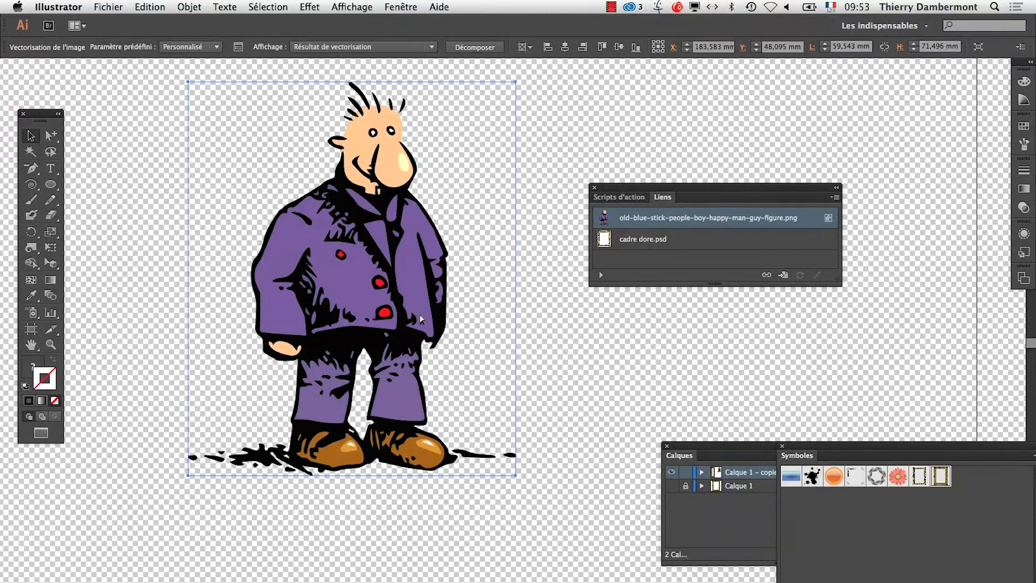
# Try enlarging the character with Free Transform to about 195 by 234 mm, and undo the enlargement
pyautogui.keyDown('alt'); pyautogui.keyDown('super'); pyautogui.click(420, 318); pyautogui.keyUp('super'); pyautogui.keyUp('alt')
pyautogui.keyDown('alt'); pyautogui.keyDown('super'); pyautogui.click(421, 318); pyautogui.keyUp('super'); pyautogui.keyUp('alt')
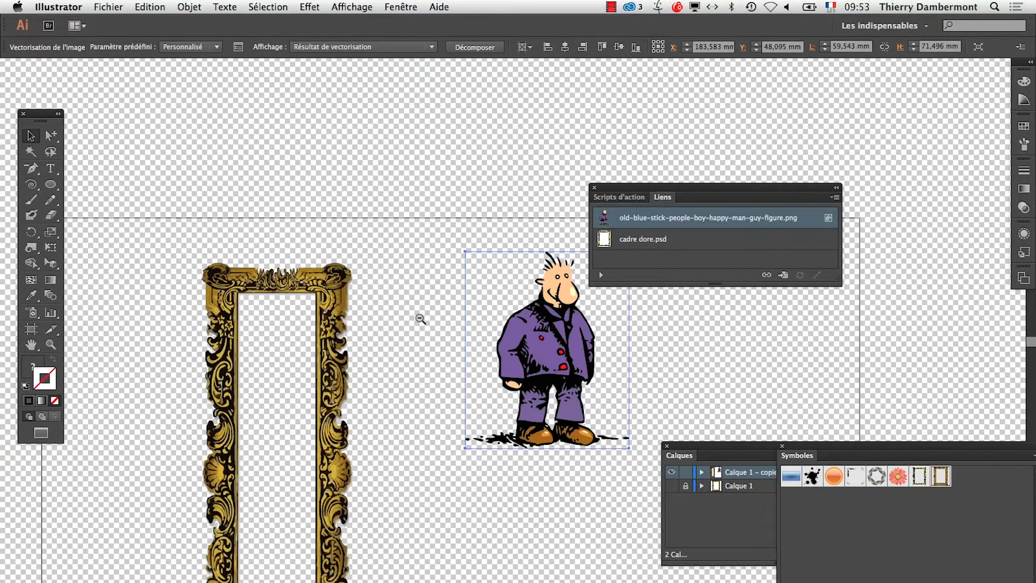
pyautogui.moveTo(469, 360); pyautogui.dragTo(266, 291)
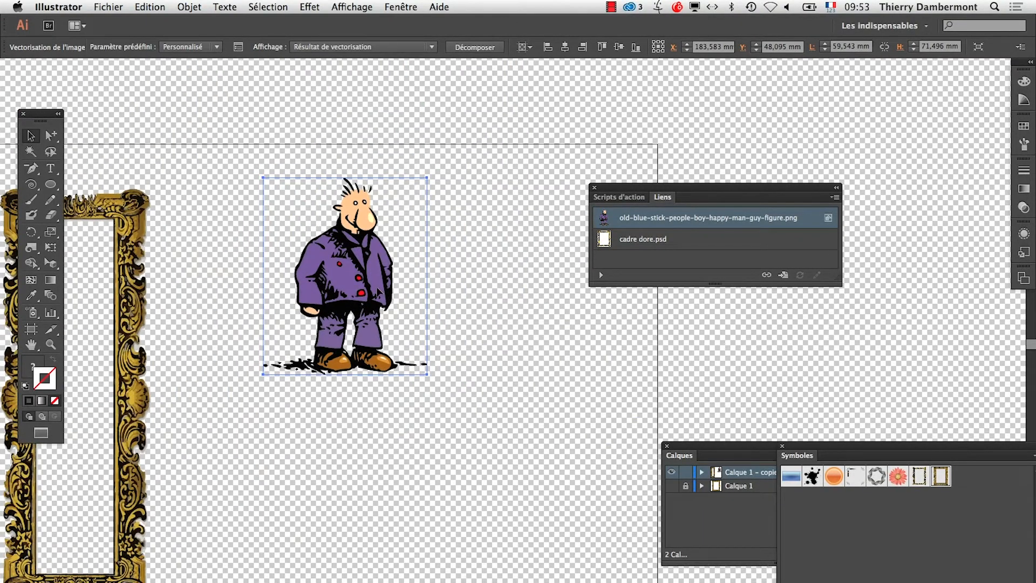
pyautogui.keyDown('alt'); pyautogui.keyDown('super'); pyautogui.click(294, 325); pyautogui.keyUp('super'); pyautogui.keyUp('alt')
pyautogui.moveTo(411, 412); pyautogui.dragTo(297, 329)
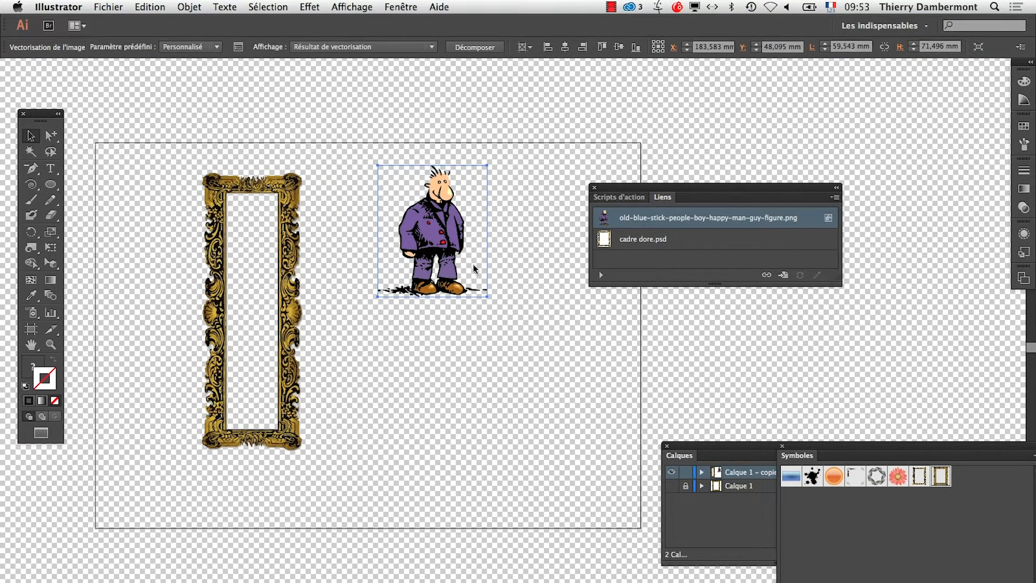
pyautogui.moveTo(659, 182); pyautogui.dragTo(763, 172)
pyautogui.press('e')
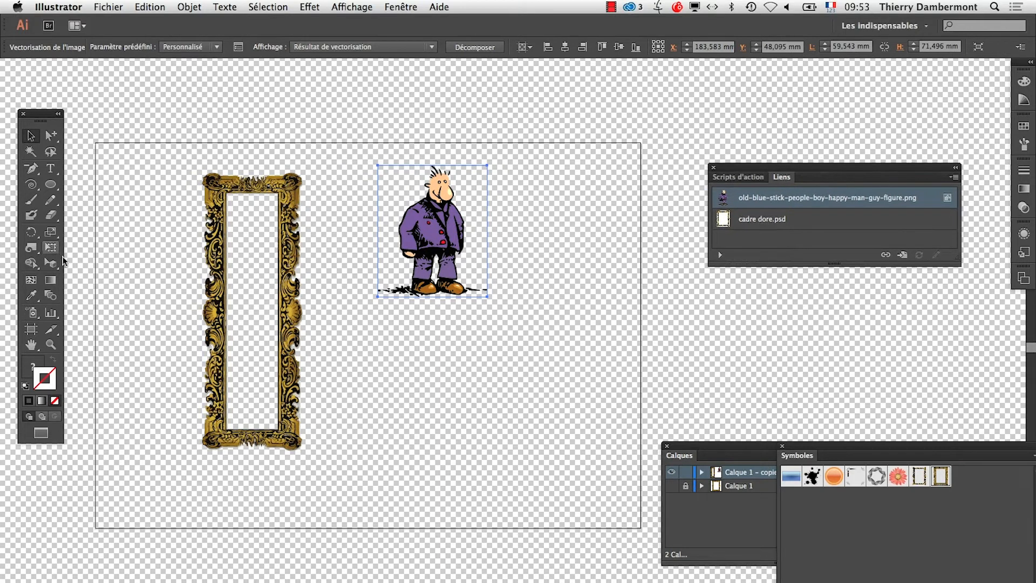
pyautogui.moveTo(487, 295); pyautogui.dragTo(735, 582)
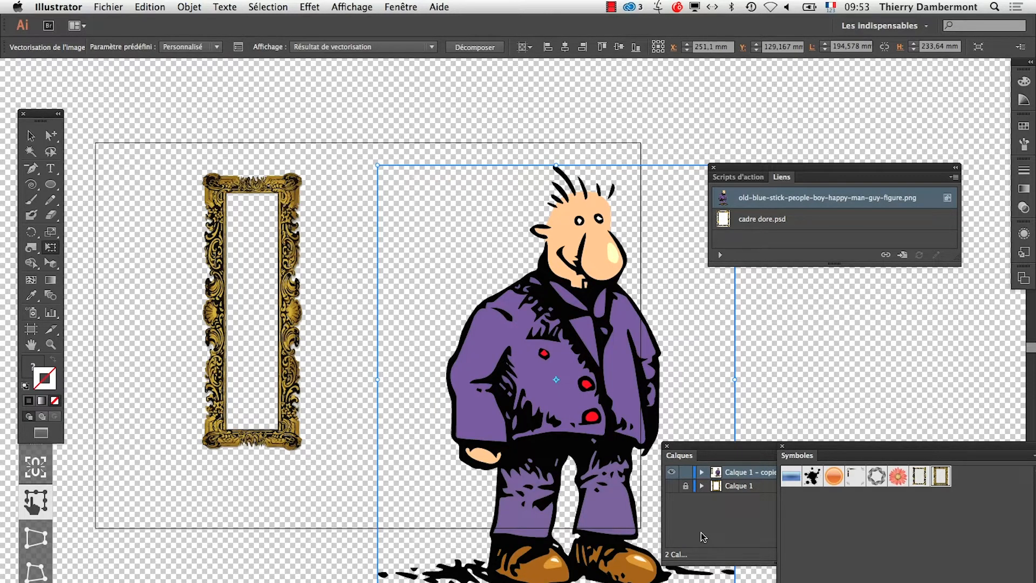
pyautogui.moveTo(512, 463); pyautogui.dragTo(389, 418)
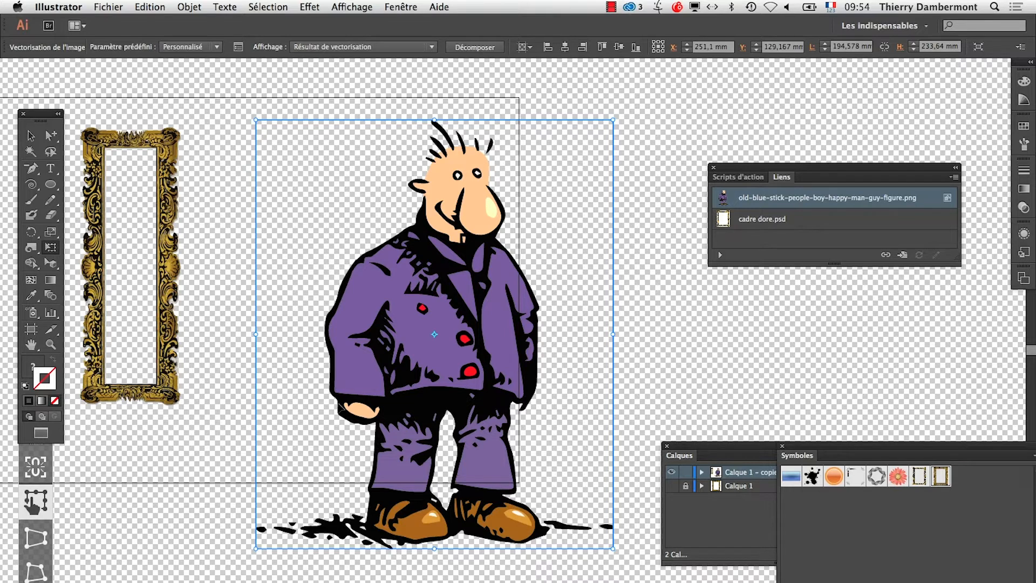
pyautogui.press('super+z')
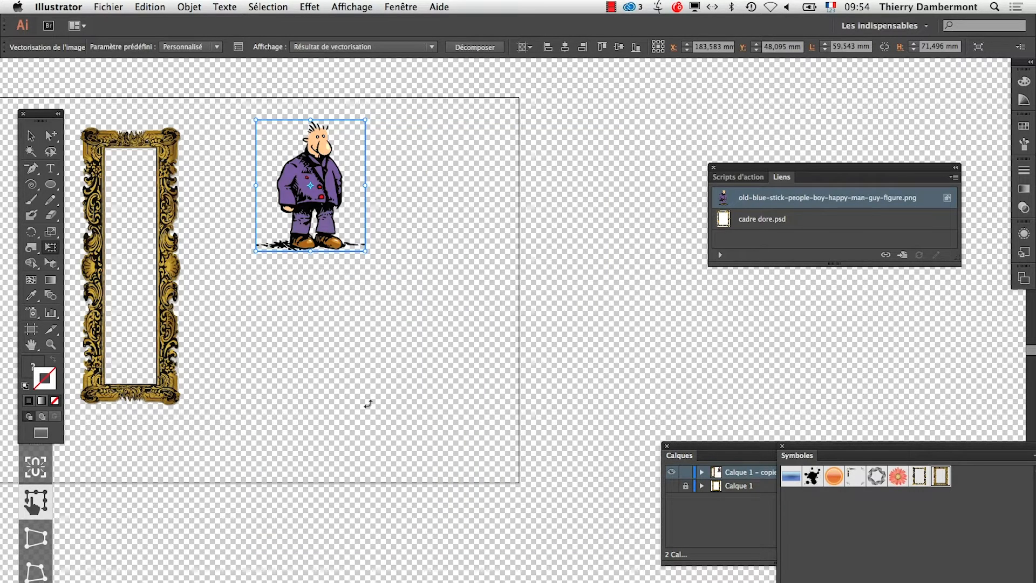
# Bring the Symboles panel beside the artwork and move the character lower on the artboard, clear of the golden frame
pyautogui.moveTo(816, 449); pyautogui.dragTo(610, 327)
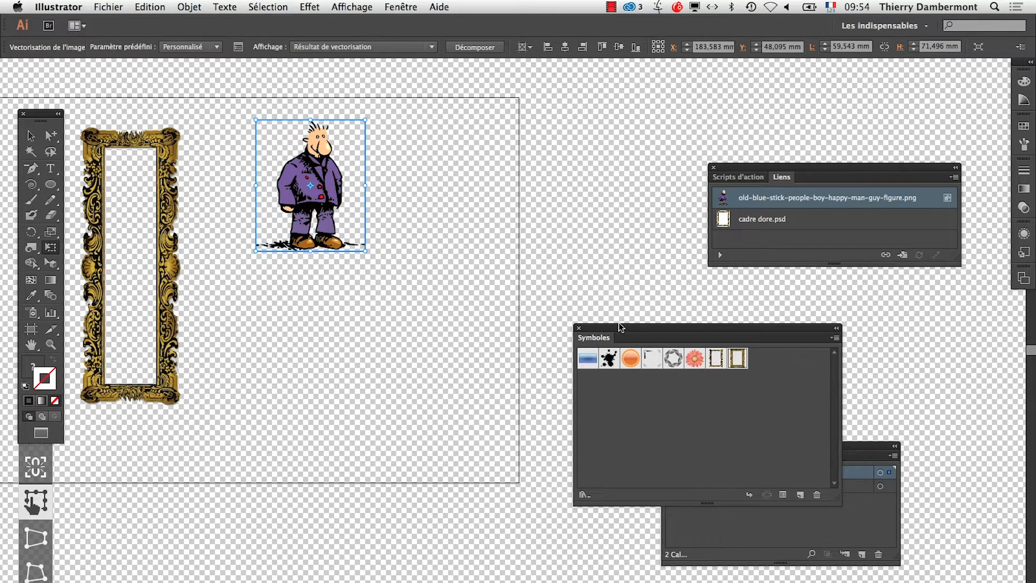
pyautogui.moveTo(619, 322); pyautogui.dragTo(494, 180)
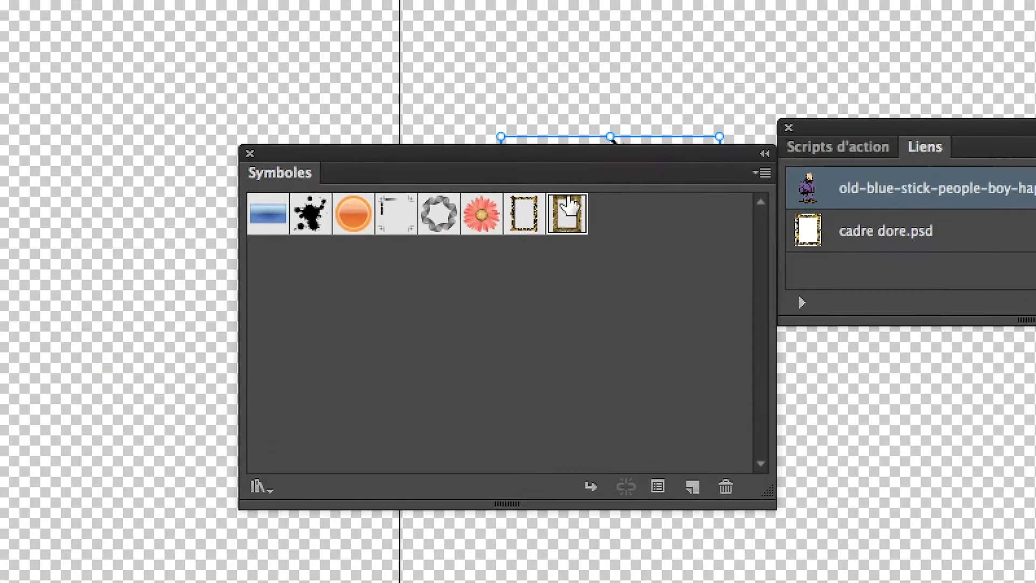
pyautogui.moveTo(568, 154); pyautogui.dragTo(609, 281)
pyautogui.moveTo(608, 231); pyautogui.dragTo(236, 206)
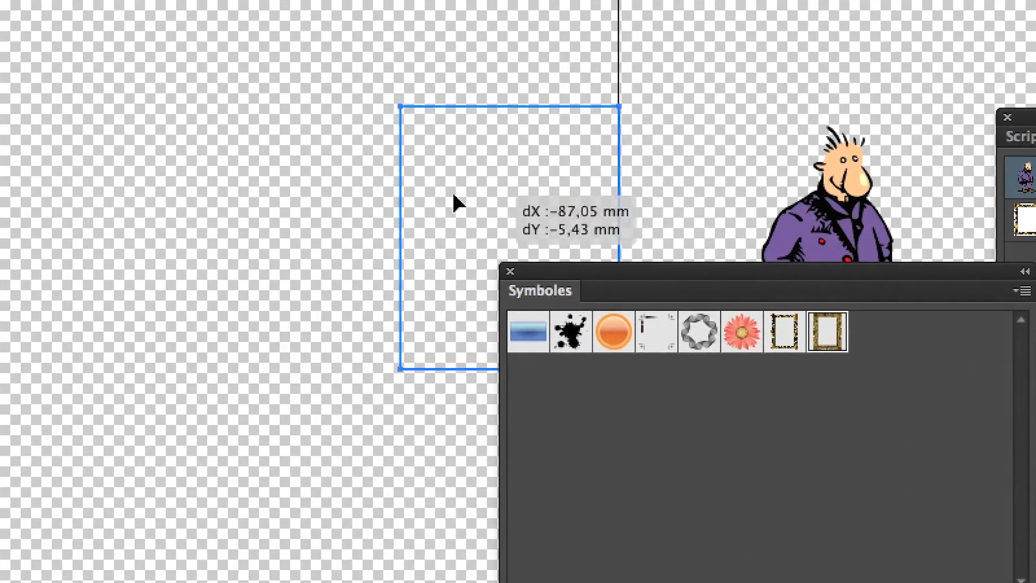
pyautogui.moveTo(453, 202); pyautogui.dragTo(240, 232)
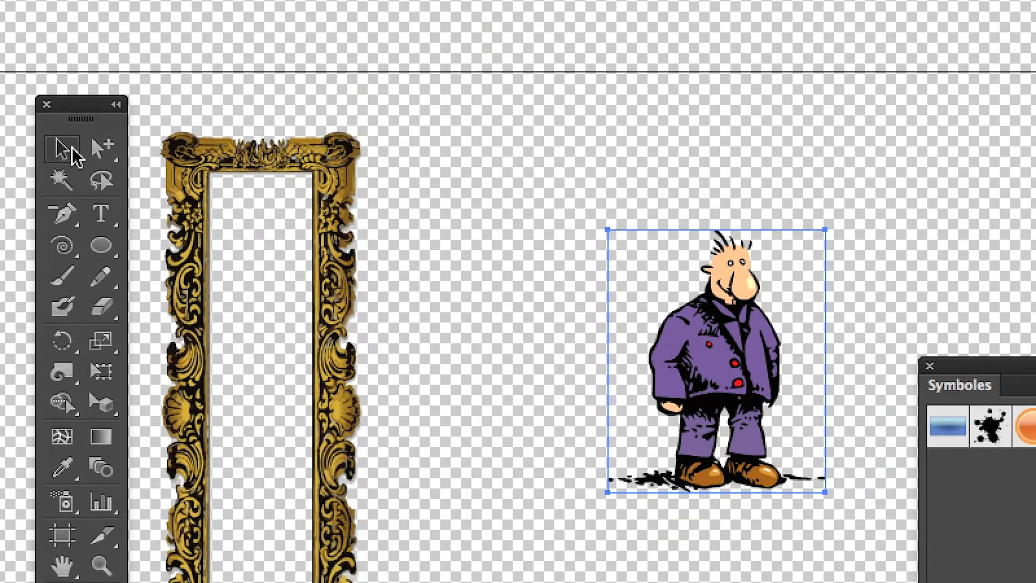
# Create a Séquence vidéo symbol named Nouveau symbole from the character, with the 9-slice scaling guides enabled
pyautogui.moveTo(717, 367); pyautogui.dragTo(1035, 569)
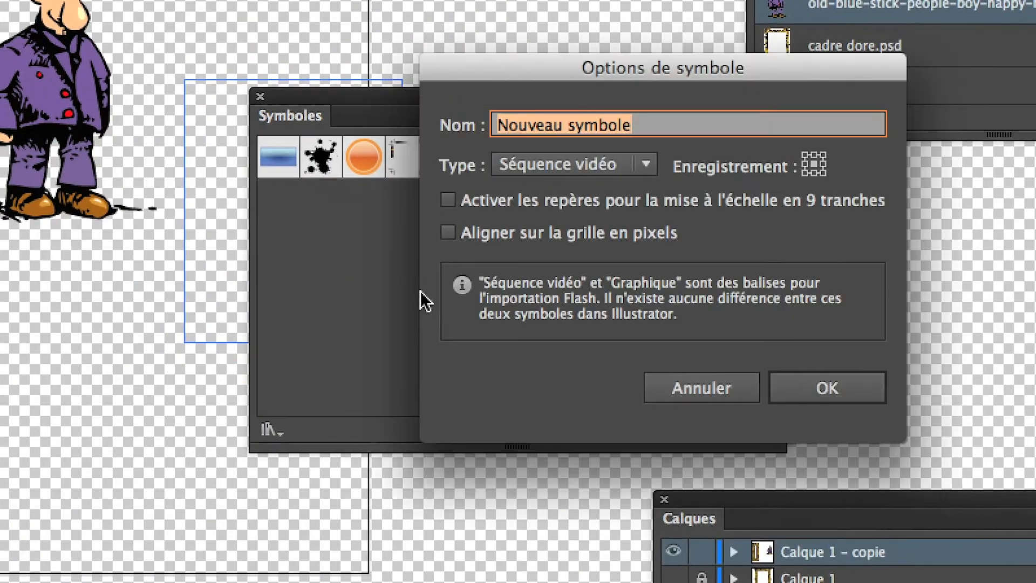
pyautogui.click(496, 203)
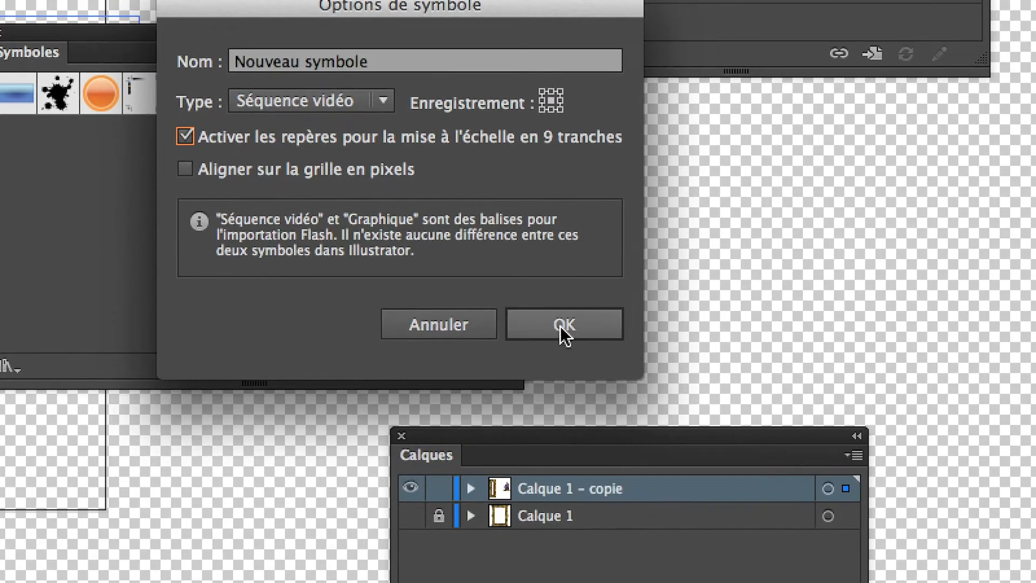
pyautogui.click(720, 450)
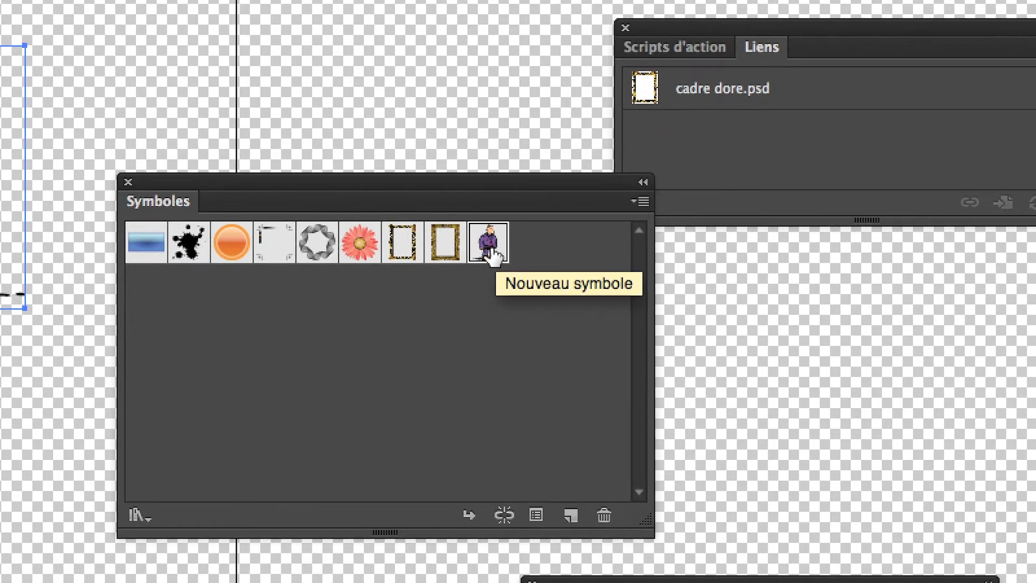
# Look inside the new character symbol, leave its editing mode and move the placed instance closer to the golden frame
pyautogui.doubleClick(491, 250)
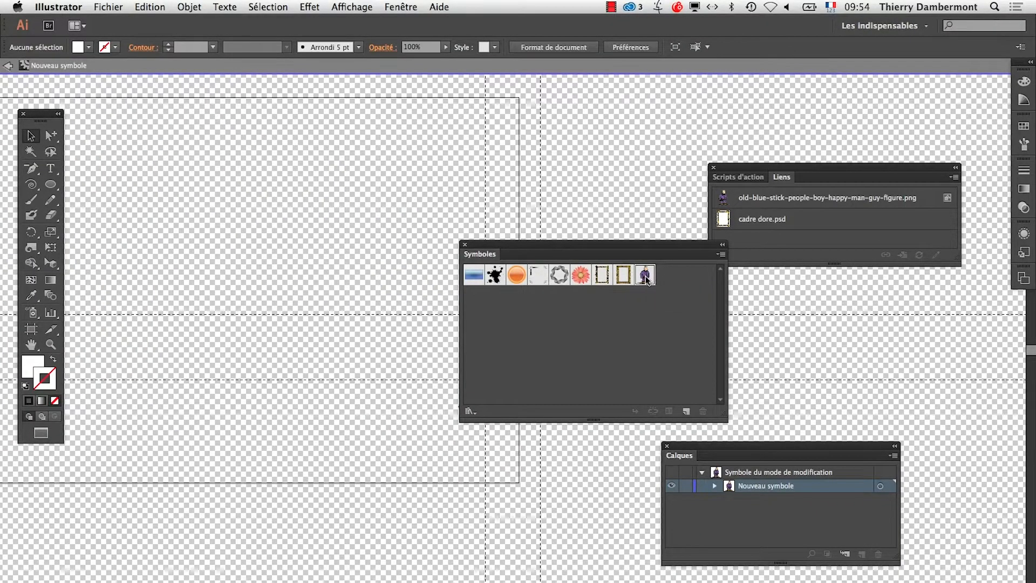
pyautogui.moveTo(559, 245); pyautogui.dragTo(800, 358)
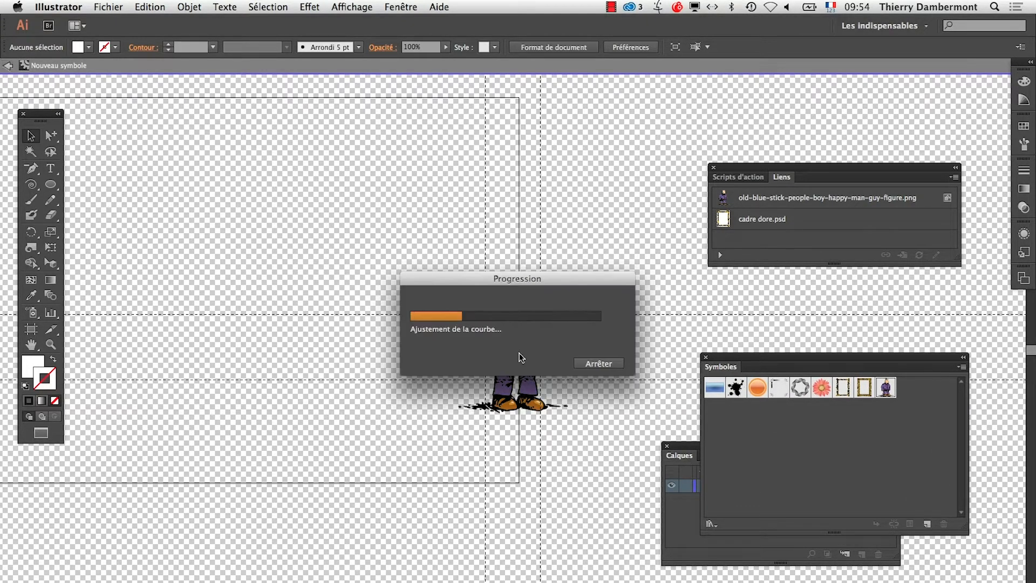
pyautogui.moveTo(373, 250); pyautogui.dragTo(287, 342)
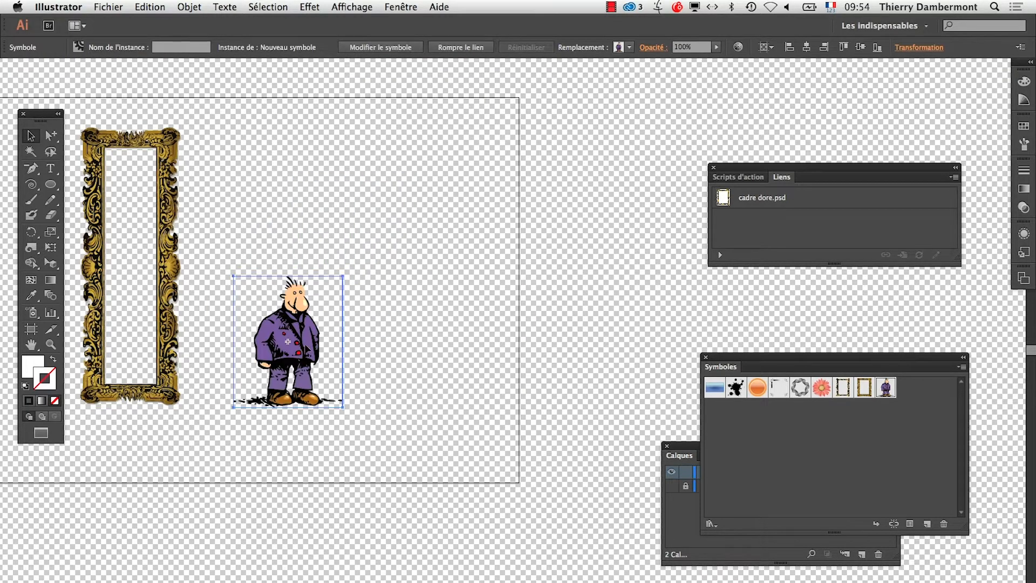
# Open the character symbol for editing with its nine-slice guides in view
pyautogui.doubleClick(886, 387)
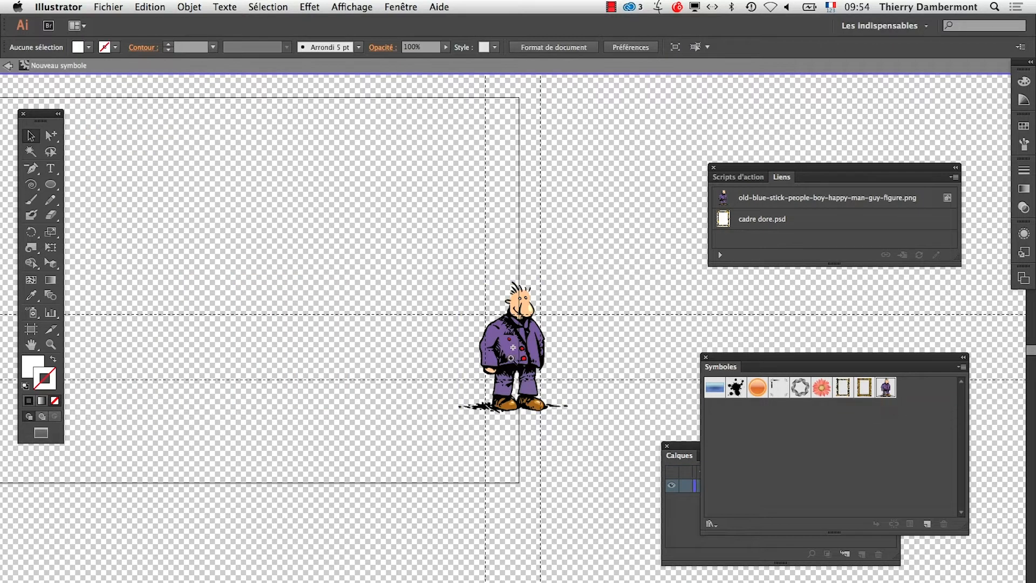
pyautogui.keyDown('super'); pyautogui.click(513, 360); pyautogui.keyUp('super')
pyautogui.keyDown('super'); pyautogui.click(515, 360); pyautogui.keyUp('super')
pyautogui.keyDown('super'); pyautogui.click(516, 361); pyautogui.keyUp('super')
pyautogui.moveTo(532, 356); pyautogui.dragTo(423, 415)
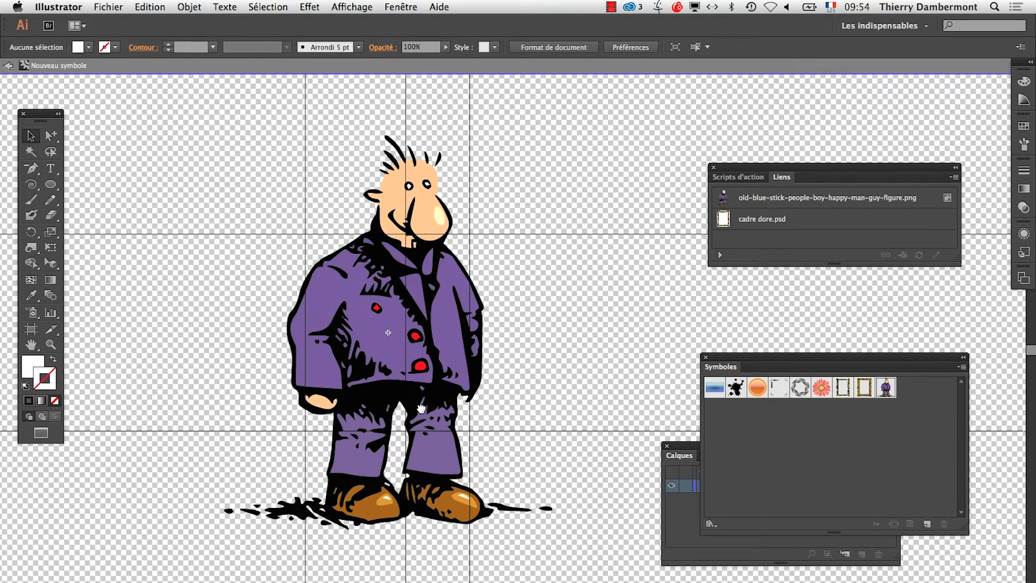
# Hide the artboards so that only the nine-slice guides surround the character
pyautogui.click(351, 7)
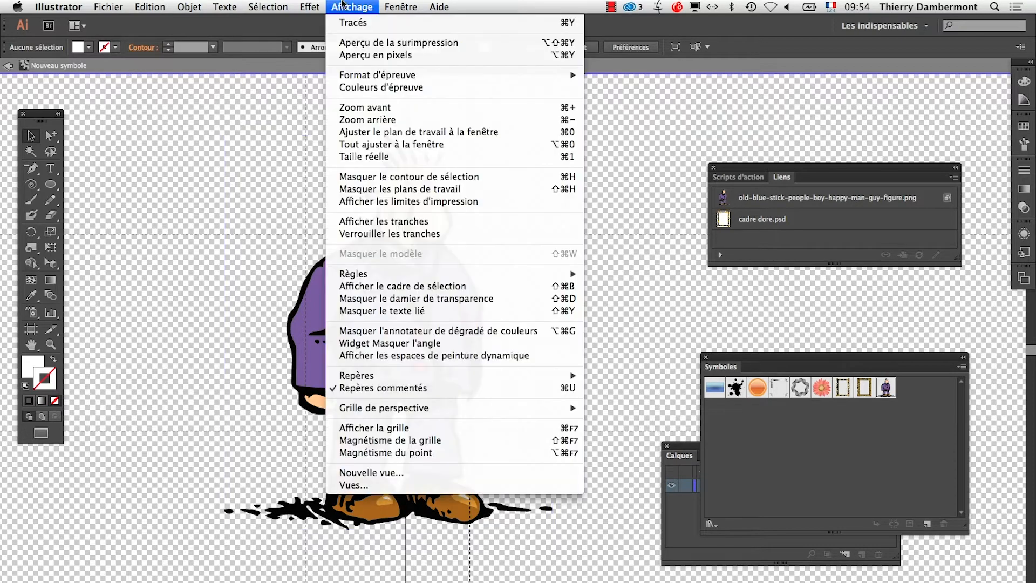
pyautogui.click(346, 8)
pyautogui.press('super+minus')
pyautogui.press('super+minus')
pyautogui.press('super+minus')
pyautogui.press('super+minus')
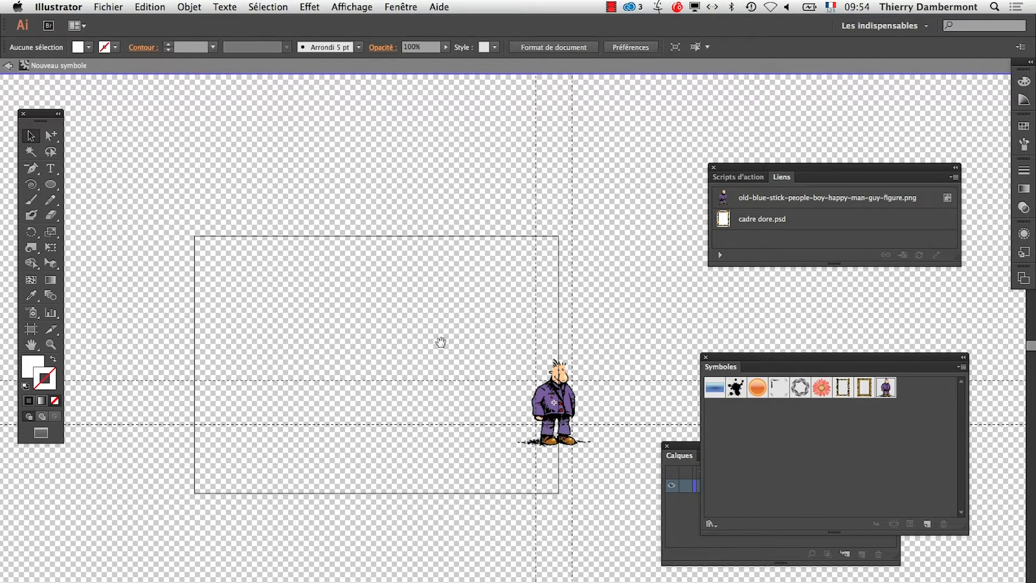
pyautogui.click(400, 7)
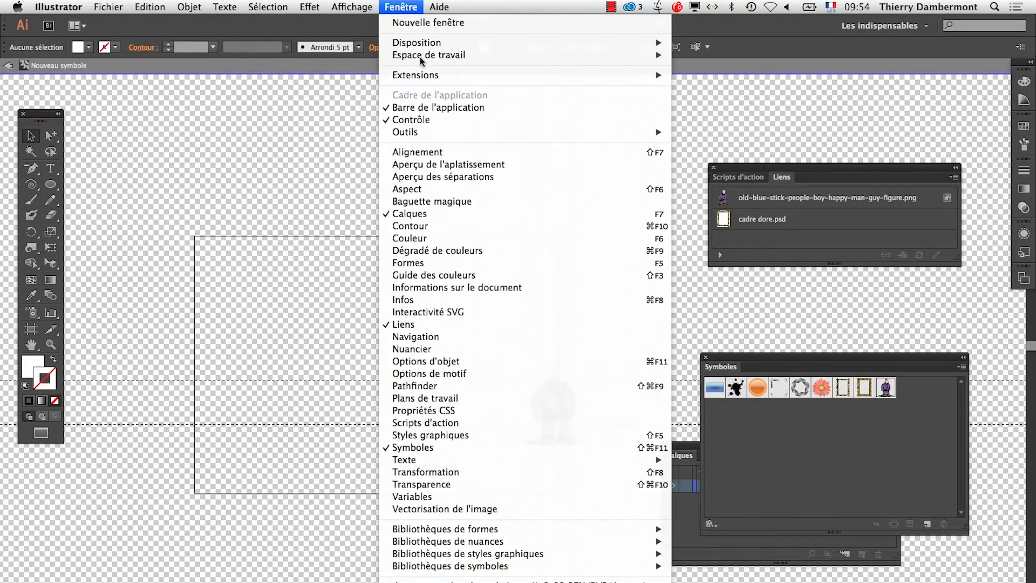
pyautogui.moveTo(337, 11)
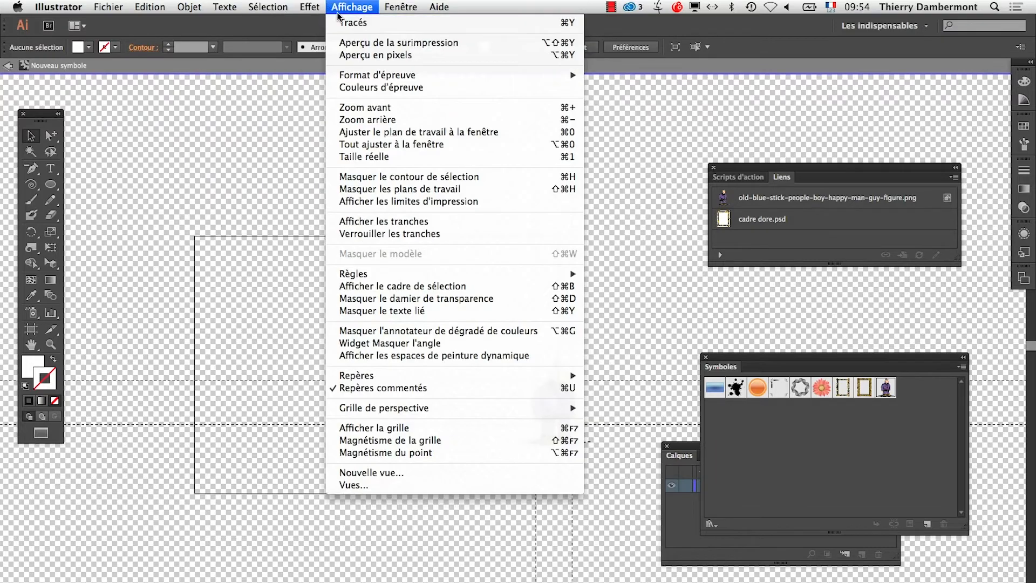
pyautogui.click(449, 188)
# Reposition the nine-slice guides: the upper one at the collar, the lower one across the trousers, the vertical ones at the sleeve and jacket's outer edge
pyautogui.keyDown('super'); pyautogui.click(590, 429); pyautogui.keyUp('super')
pyautogui.keyDown('super'); pyautogui.click(589, 427); pyautogui.keyUp('super')
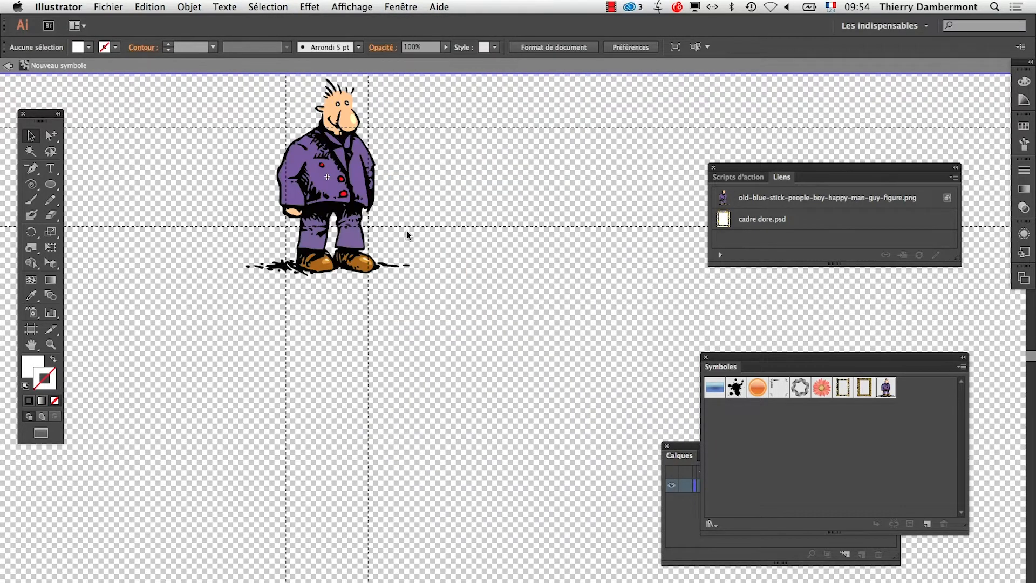
pyautogui.moveTo(325, 188); pyautogui.dragTo(342, 333)
pyautogui.keyDown('super'); pyautogui.click(340, 321); pyautogui.keyUp('super')
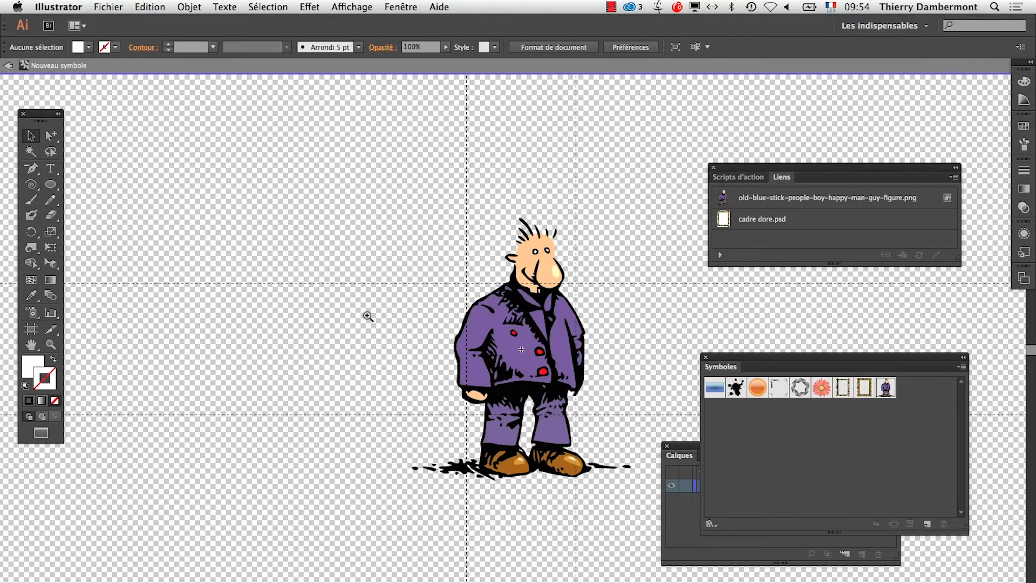
pyautogui.moveTo(602, 345); pyautogui.dragTo(467, 337)
pyautogui.keyDown('super'); pyautogui.click(417, 330); pyautogui.keyUp('super')
pyautogui.moveTo(508, 379); pyautogui.dragTo(386, 336)
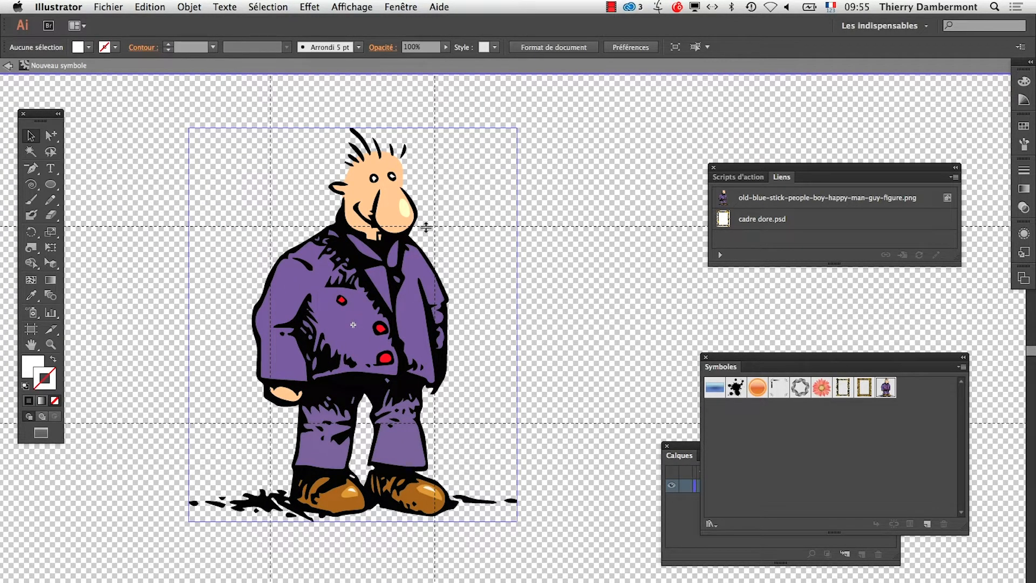
pyautogui.moveTo(426, 227); pyautogui.dragTo(426, 244)
pyautogui.moveTo(366, 424); pyautogui.dragTo(367, 426)
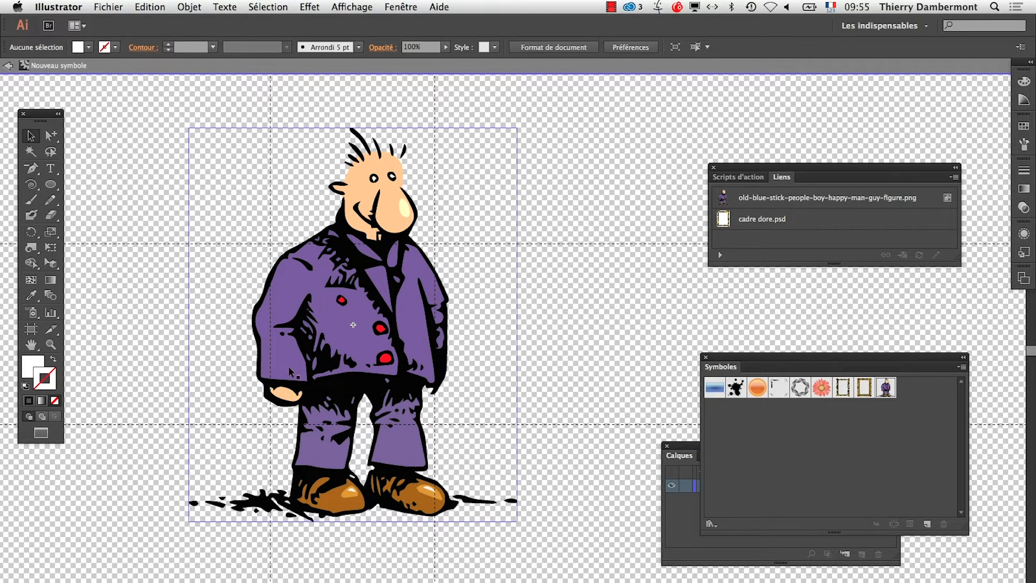
pyautogui.moveTo(270, 357); pyautogui.dragTo(290, 360)
pyautogui.moveTo(435, 400); pyautogui.dragTo(452, 402)
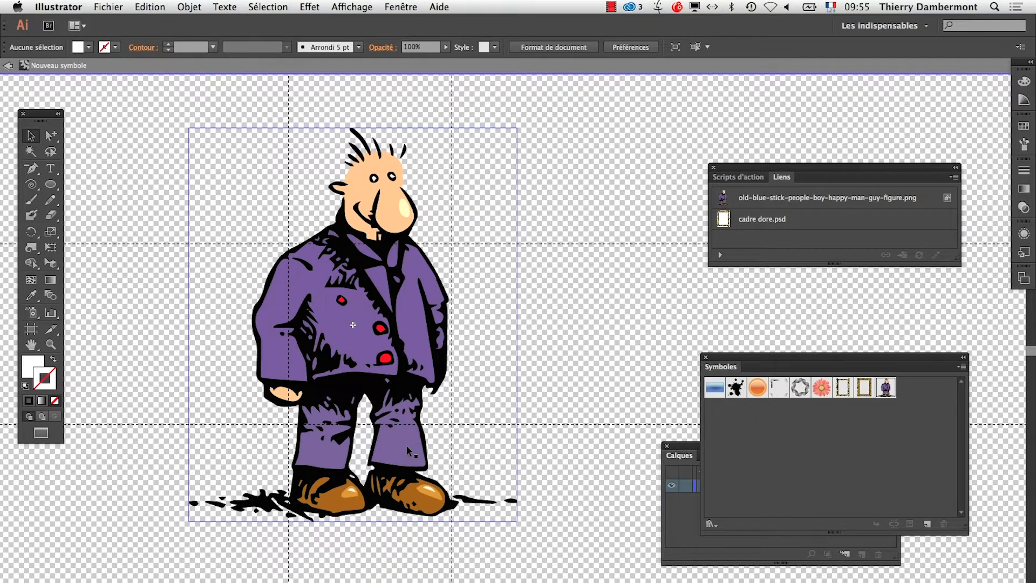
# Leave the character symbol's editing mode and return to the document containing the golden frame and the placed character
pyautogui.click(7, 66)
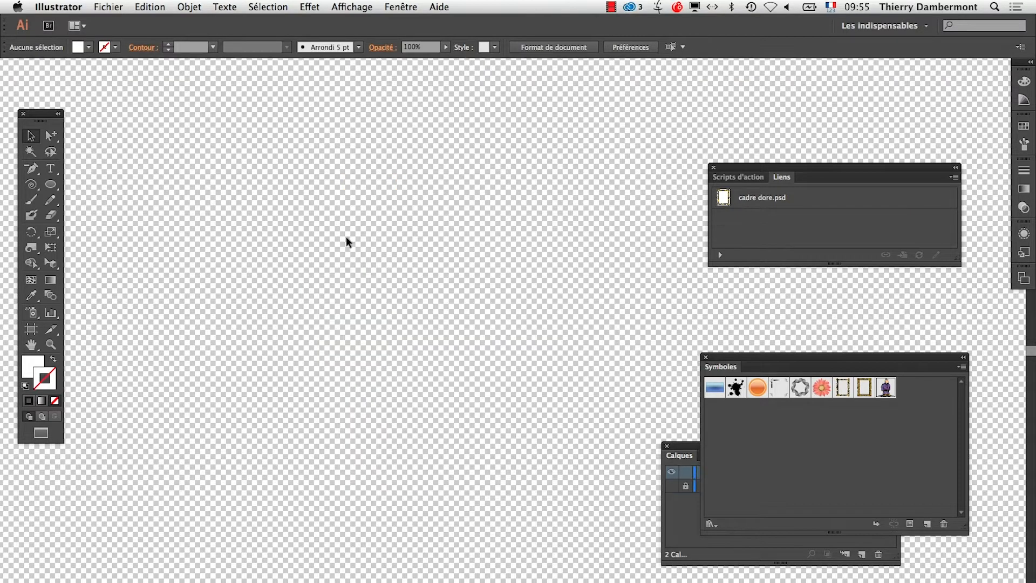
pyautogui.keyDown('alt'); pyautogui.keyDown('super'); pyautogui.click(440, 295); pyautogui.keyUp('super'); pyautogui.keyUp('alt')
pyautogui.keyDown('alt'); pyautogui.keyDown('super'); pyautogui.click(440, 298); pyautogui.keyUp('super'); pyautogui.keyUp('alt')
pyautogui.keyDown('alt'); pyautogui.keyDown('super'); pyautogui.click(440, 299); pyautogui.keyUp('super'); pyautogui.keyUp('alt')
pyautogui.keyDown('alt'); pyautogui.keyDown('super'); pyautogui.click(440, 300); pyautogui.keyUp('super'); pyautogui.keyUp('alt')
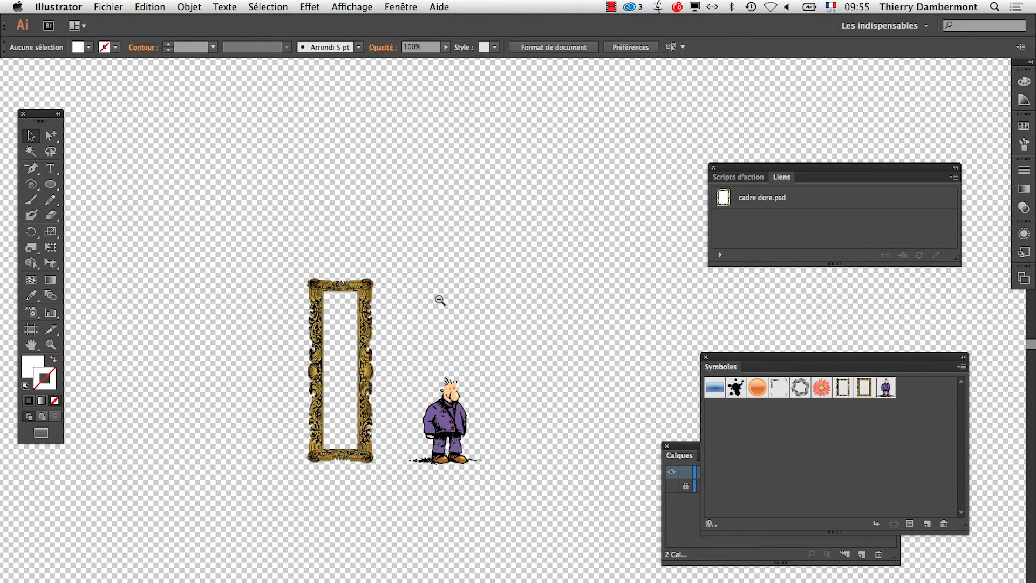
# Show the artboards again and hide the transparency grid
pyautogui.click(352, 7)
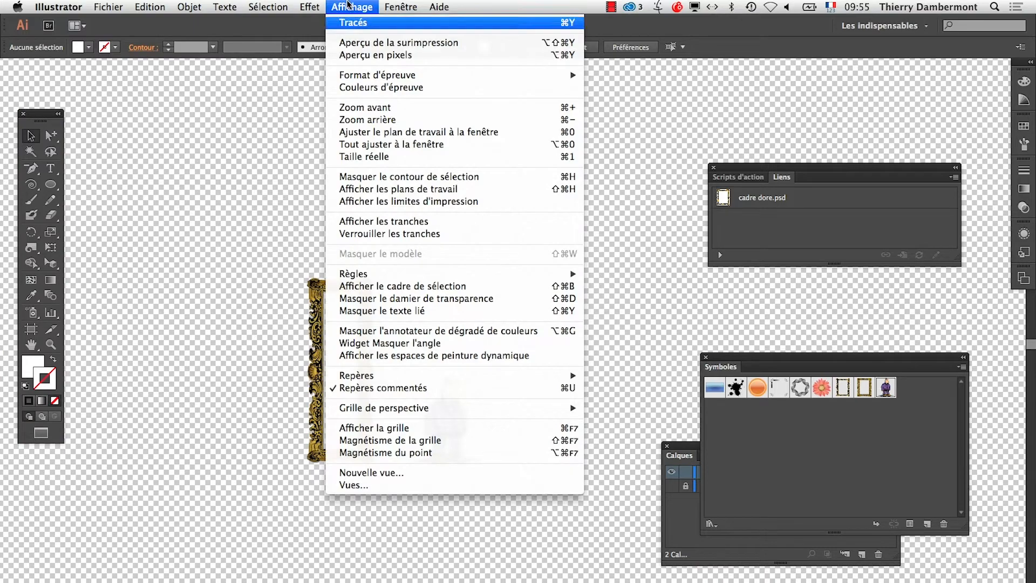
pyautogui.click(415, 189)
pyautogui.click(351, 6)
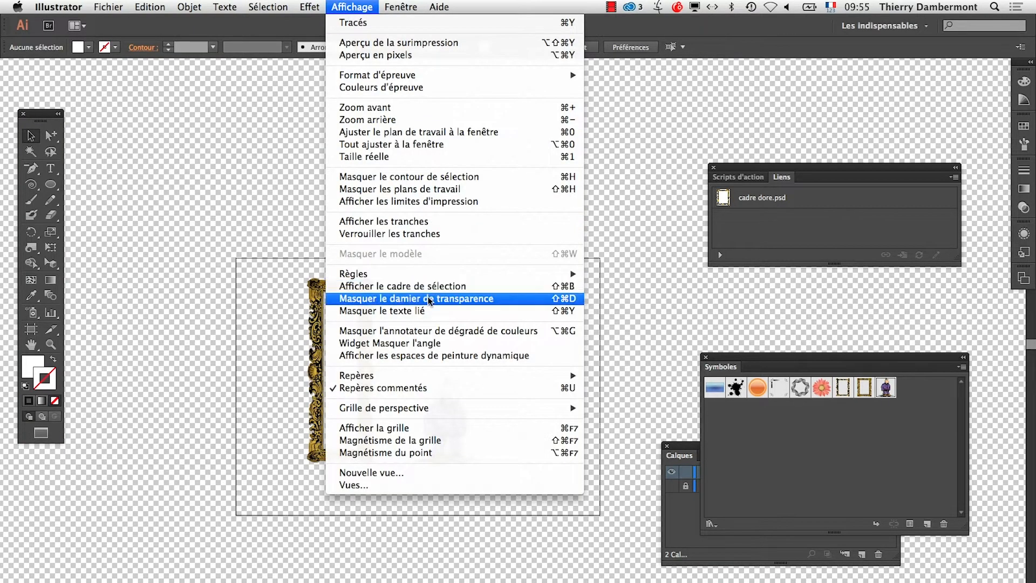
pyautogui.click(410, 298)
pyautogui.hscroll(6, 423, 300)
pyautogui.scroll(-3, 424, 300)
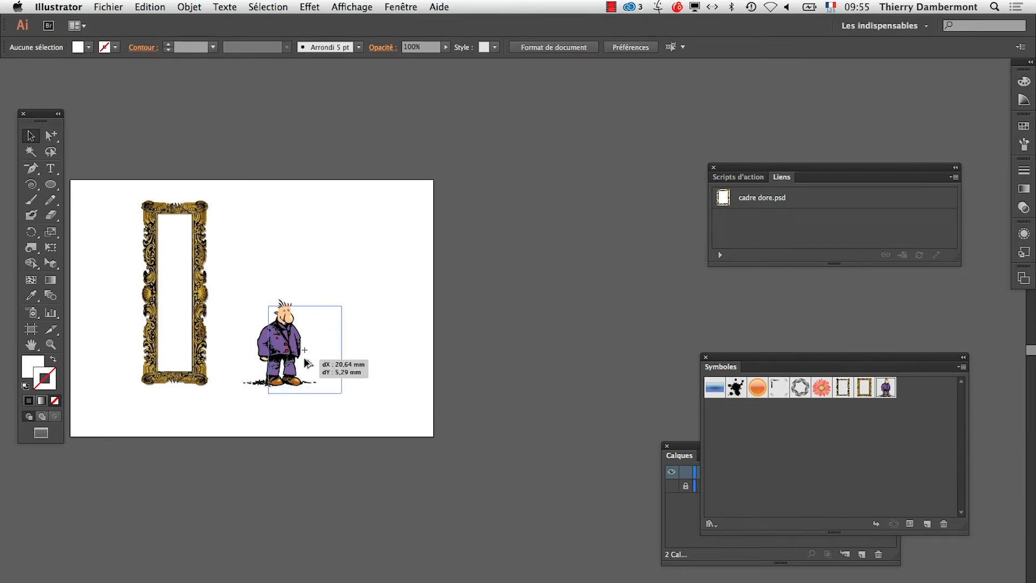
# Duplicate the character instance beside the original and stretch the copy upward with Free Transform to make a much taller man
pyautogui.moveTo(361, 366); pyautogui.dragTo(365, 343)
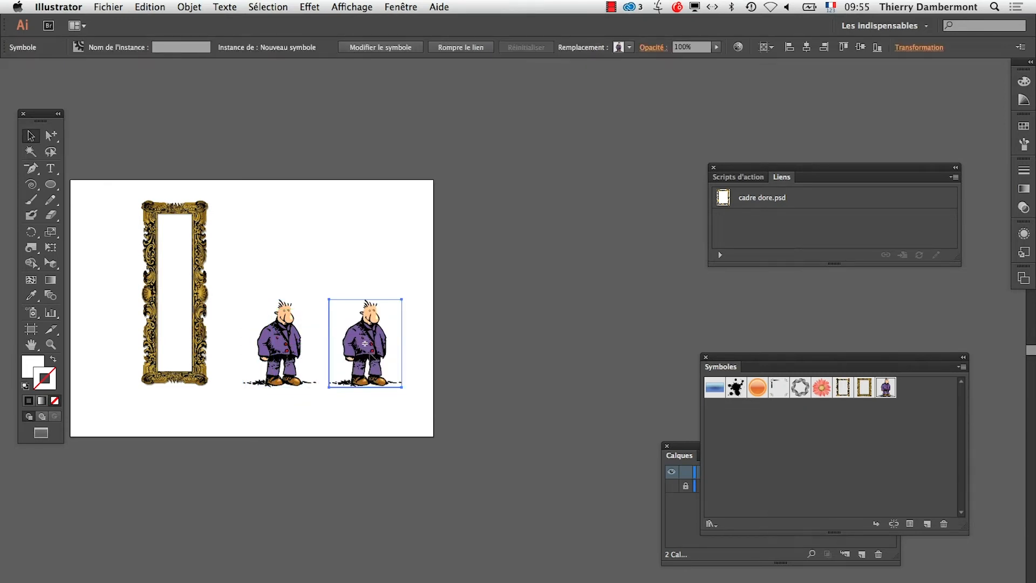
pyautogui.click(54, 248)
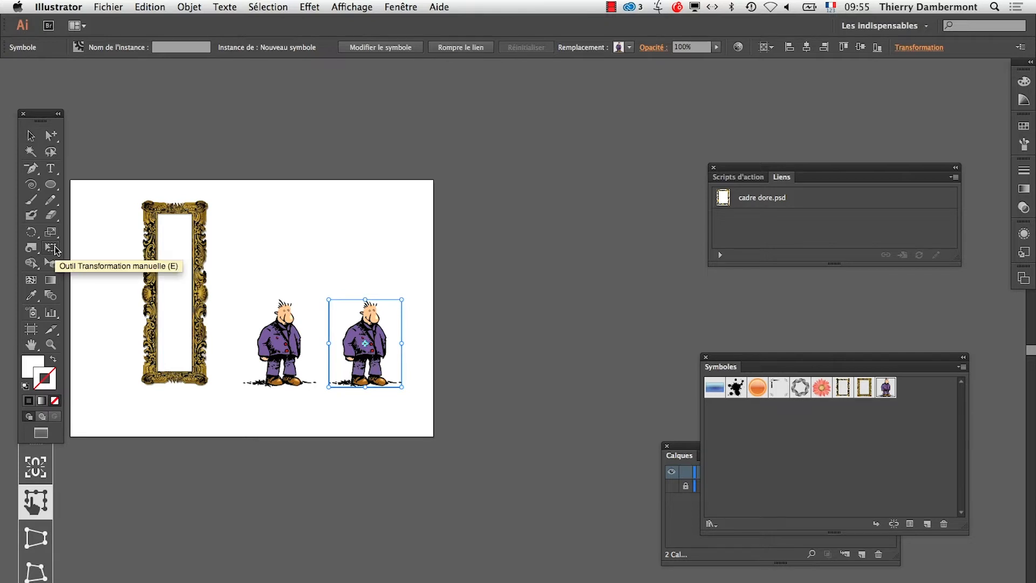
pyautogui.moveTo(365, 294); pyautogui.dragTo(369, 241)
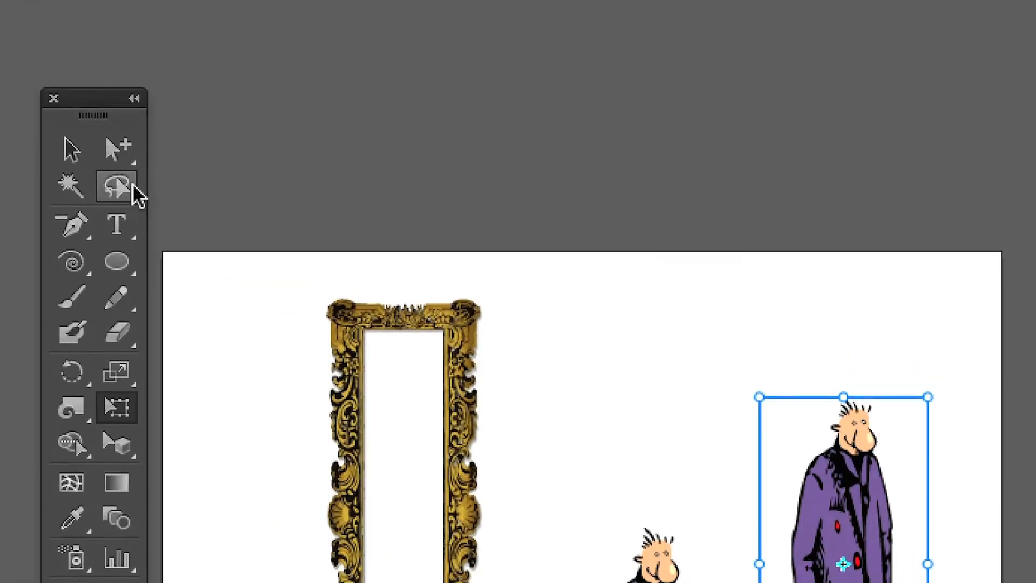
pyautogui.click(82, 151)
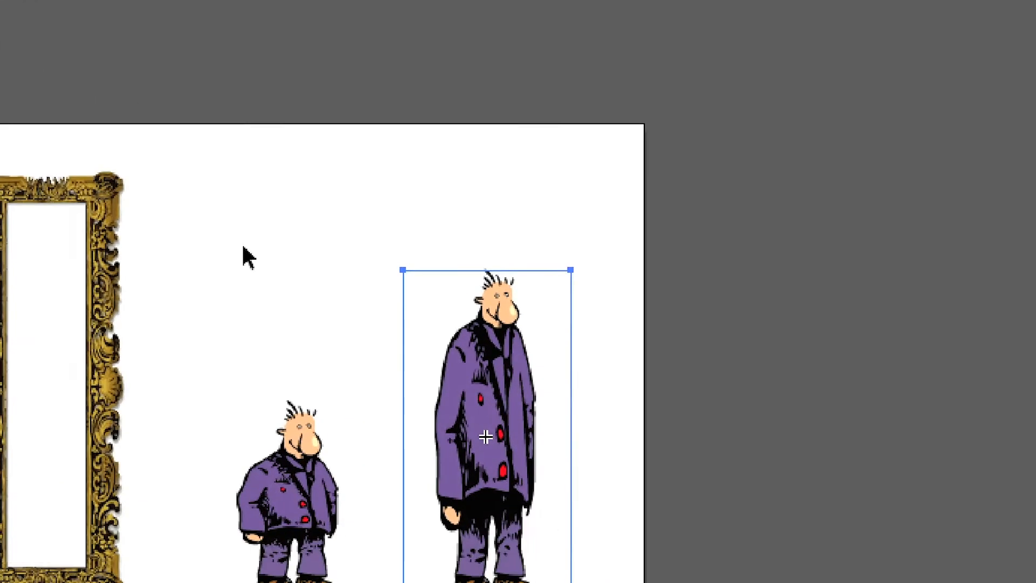
pyautogui.click(703, 460)
# Place another copy of the short character on the far side of the tall one and widen the artboard to contain it
pyautogui.click(216, 434)
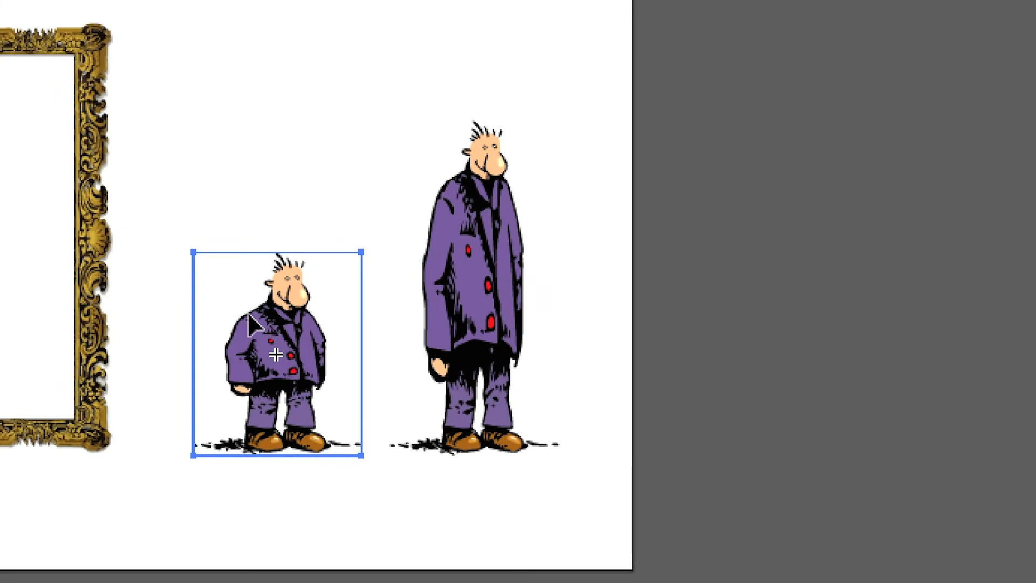
pyautogui.moveTo(253, 329); pyautogui.dragTo(583, 343)
pyautogui.moveTo(356, 328); pyautogui.dragTo(407, 330)
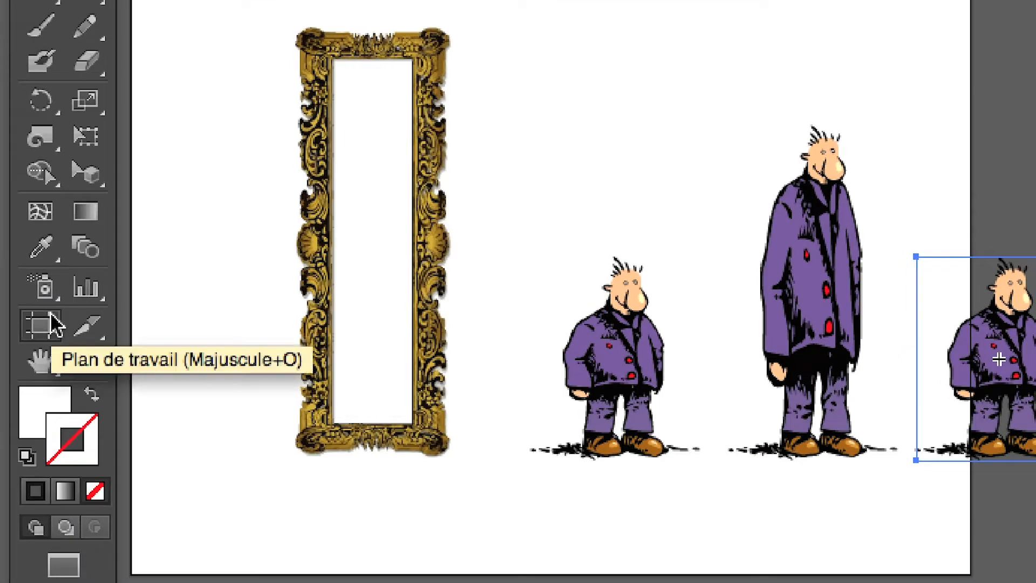
pyautogui.click(50, 313)
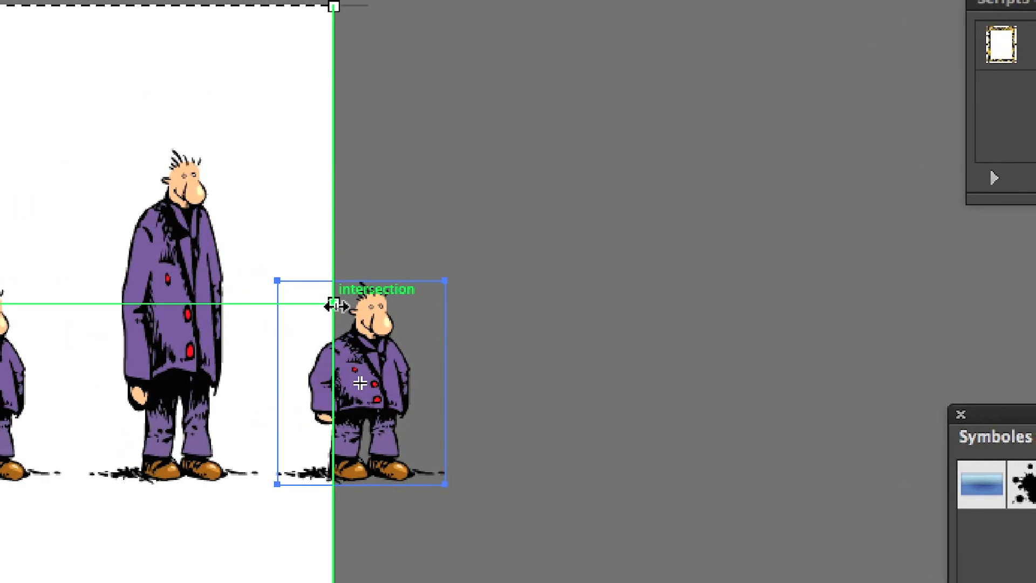
pyautogui.moveTo(335, 306); pyautogui.dragTo(821, 301)
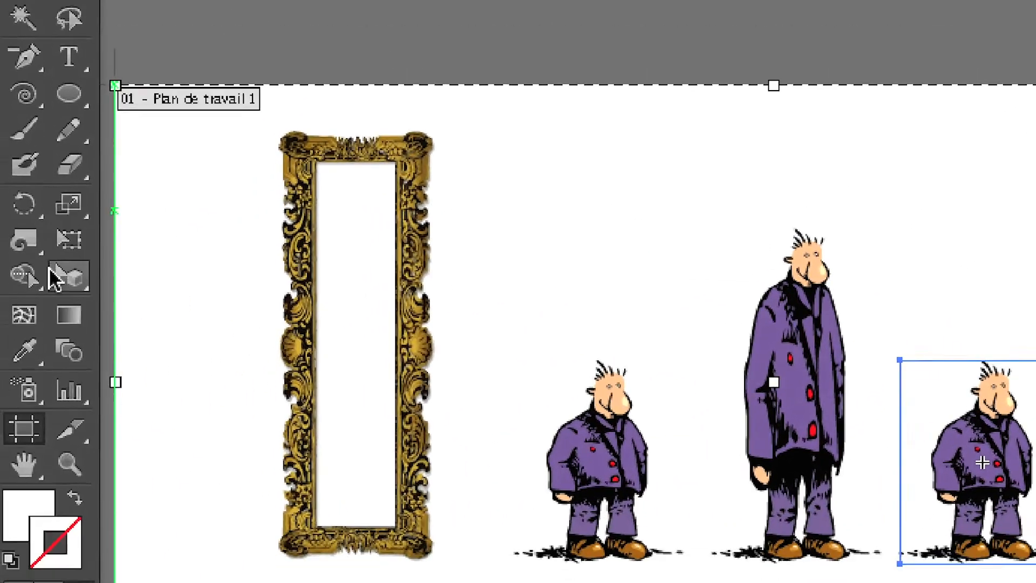
# Squash the third character vertically with Free Transform so that it is shorter than the original, and deselect it
pyautogui.click(56, 254)
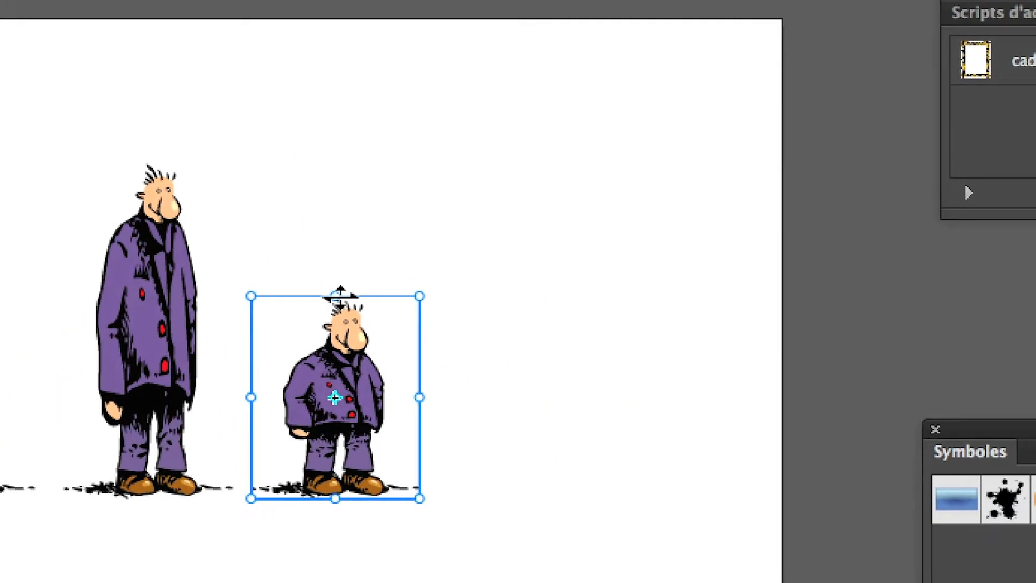
pyautogui.moveTo(343, 278); pyautogui.dragTo(341, 305)
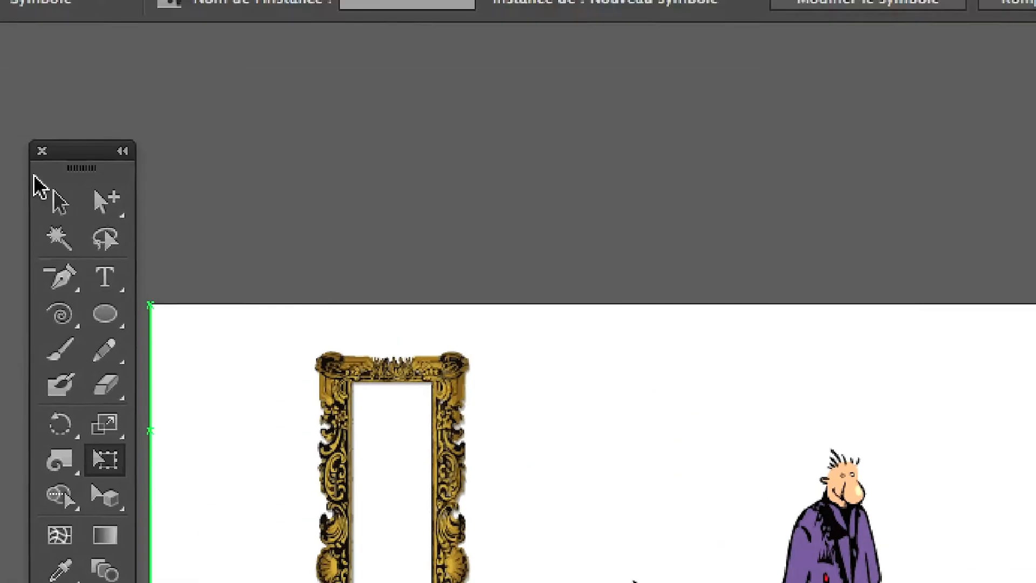
pyautogui.click(48, 181)
pyautogui.click(190, 254)
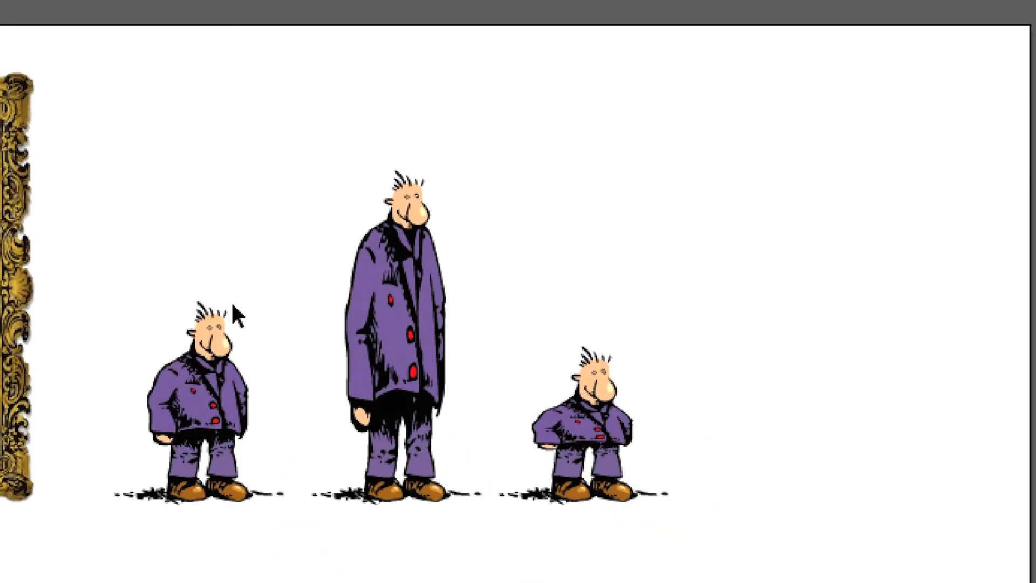
# Move the tall and the squashed characters closer to the original so that their ground shadows form one evenly spaced row
pyautogui.press('z')
pyautogui.click(288, 530)
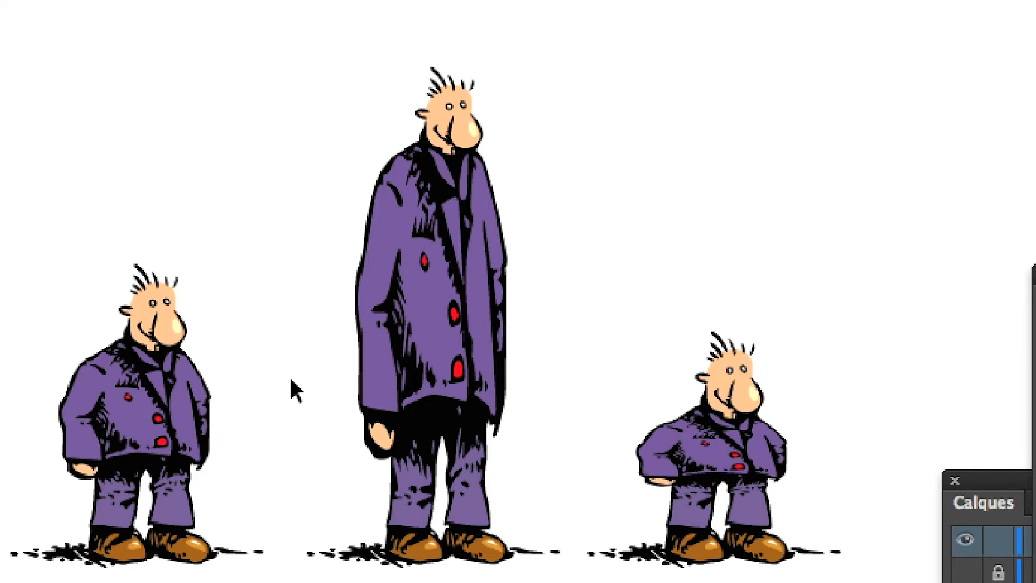
pyautogui.click(418, 351)
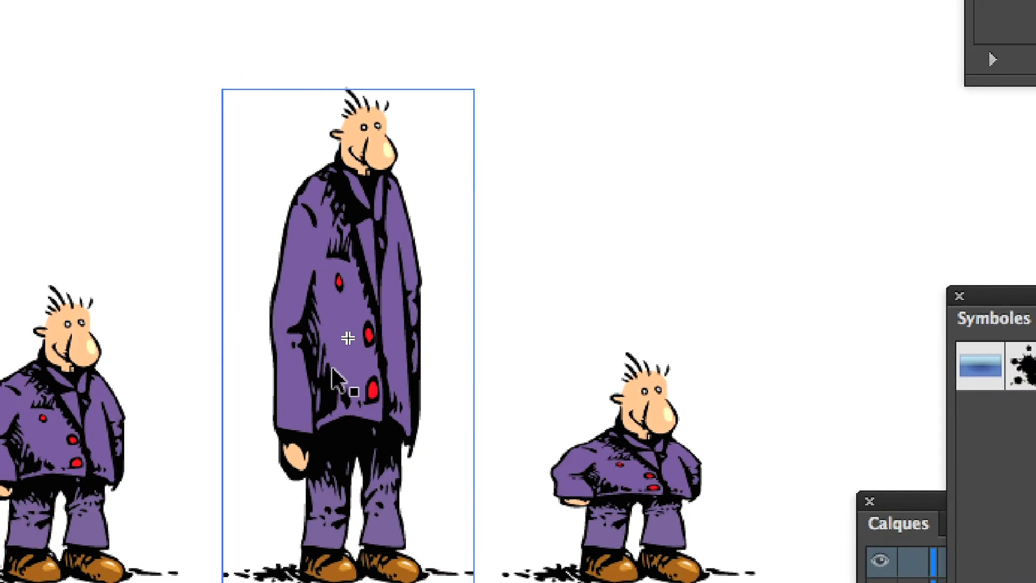
pyautogui.moveTo(331, 369)
pyautogui.mouseDown()
pyautogui.moveTo(291, 381)
pyautogui.moveTo(316, 373)
pyautogui.mouseUp()
pyautogui.moveTo(613, 459); pyautogui.dragTo(612, 459)
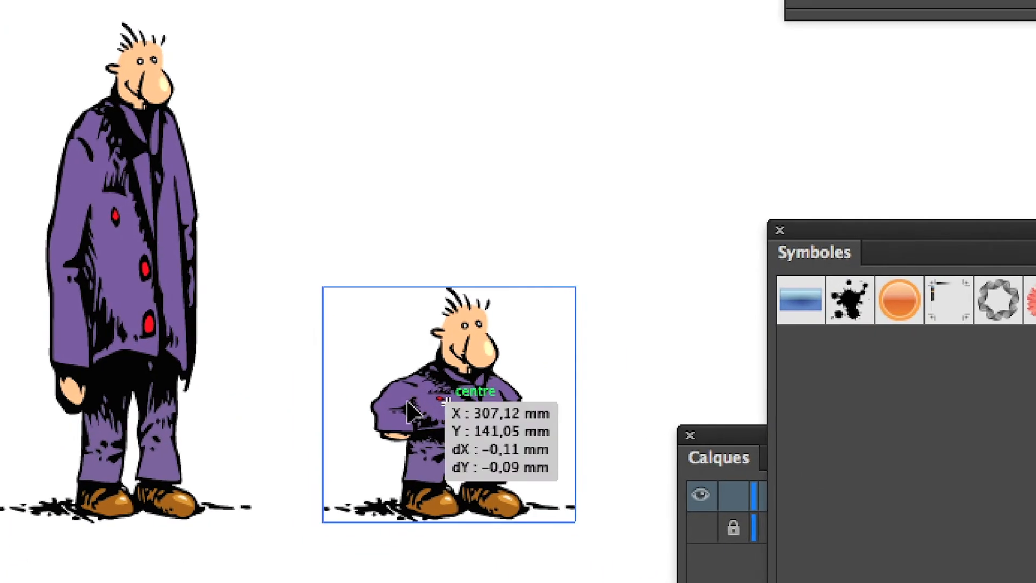
pyautogui.moveTo(409, 413); pyautogui.dragTo(343, 410)
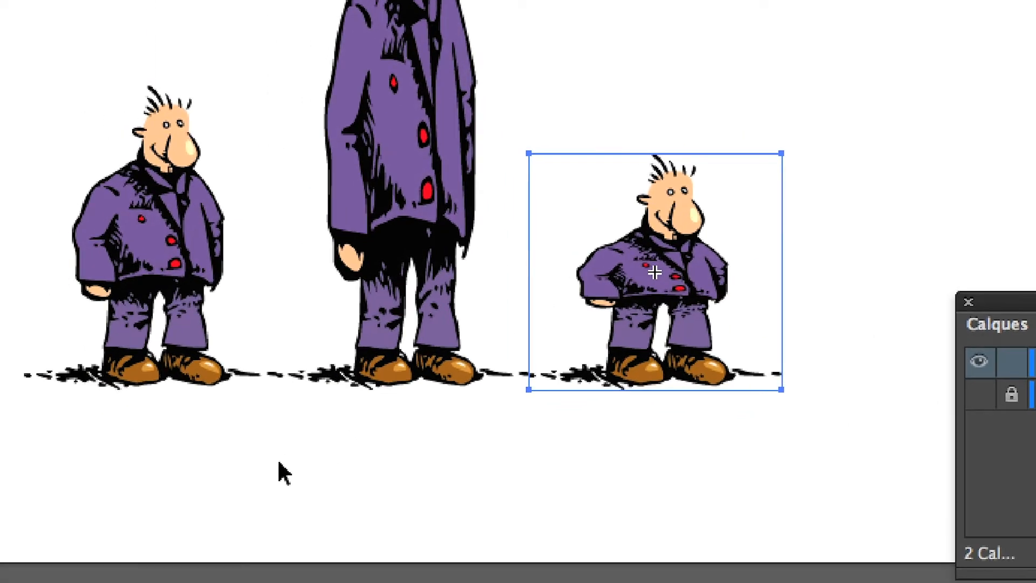
pyautogui.click(279, 462)
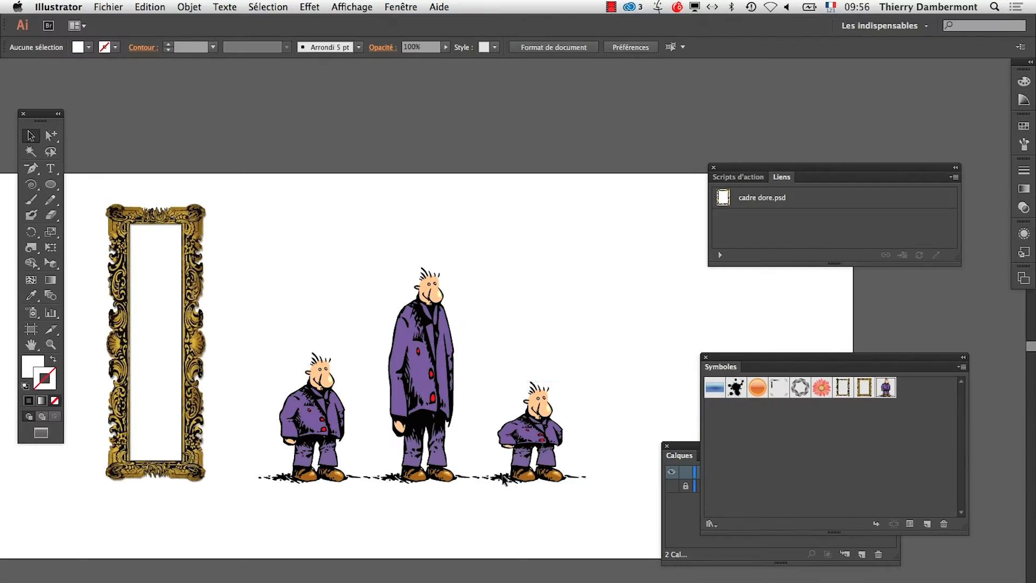
# Switch to Firefox, open a new window and search Google Images for "graphiques statistiques"
pyautogui.moveTo(1, 440)
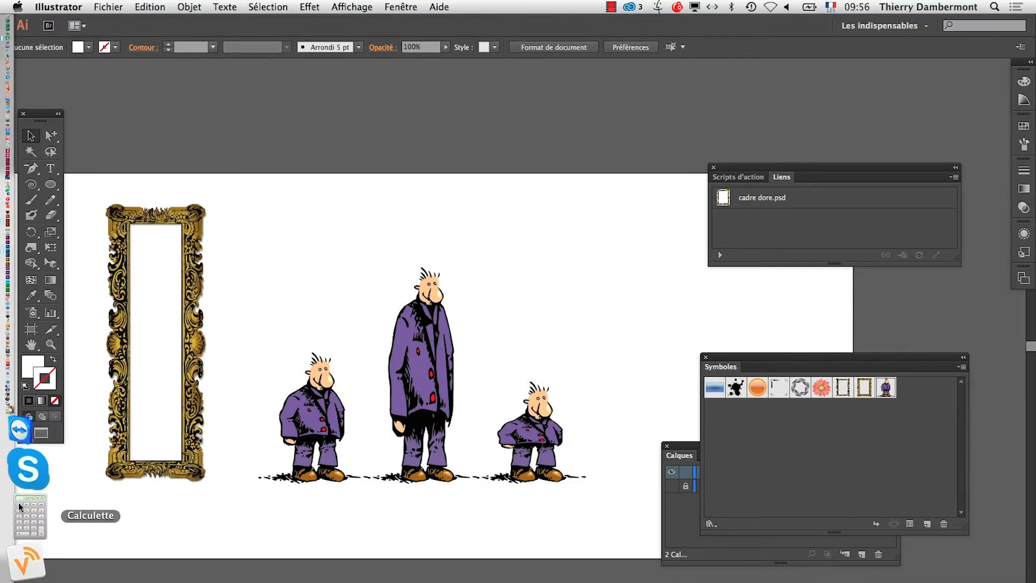
pyautogui.click(27, 537)
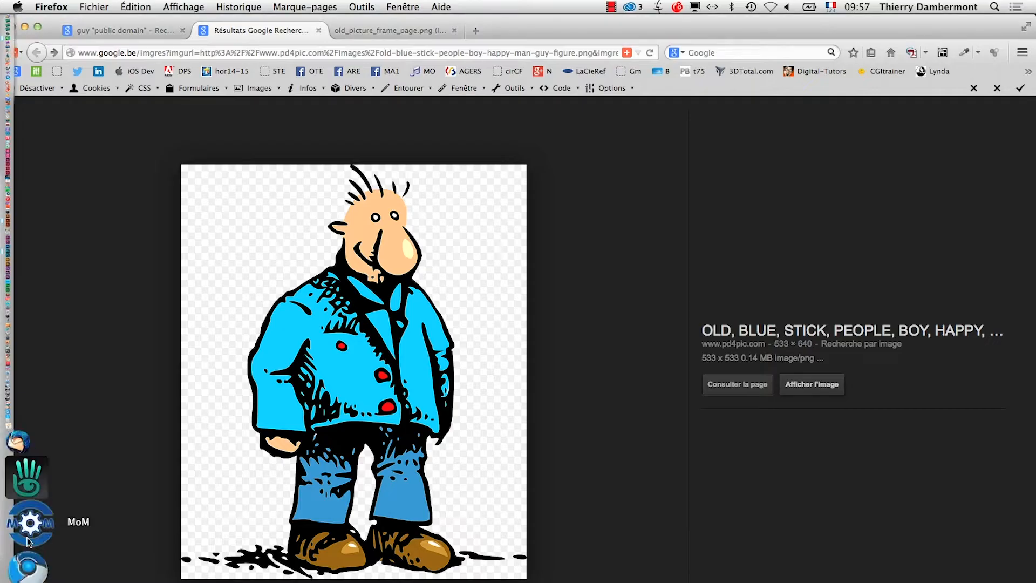
pyautogui.click(94, 7)
pyautogui.click(98, 37)
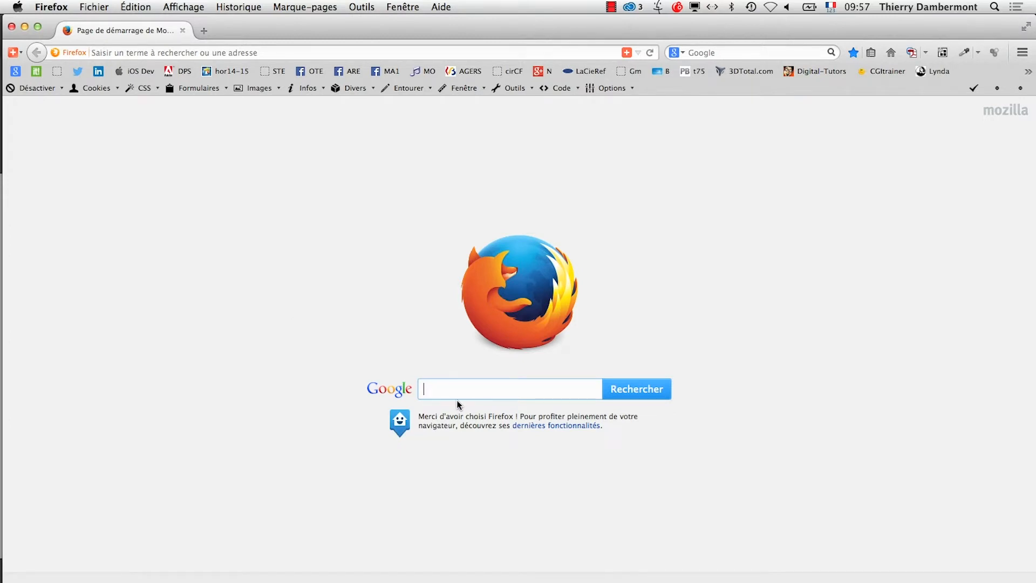
pyautogui.write('graphiques s')
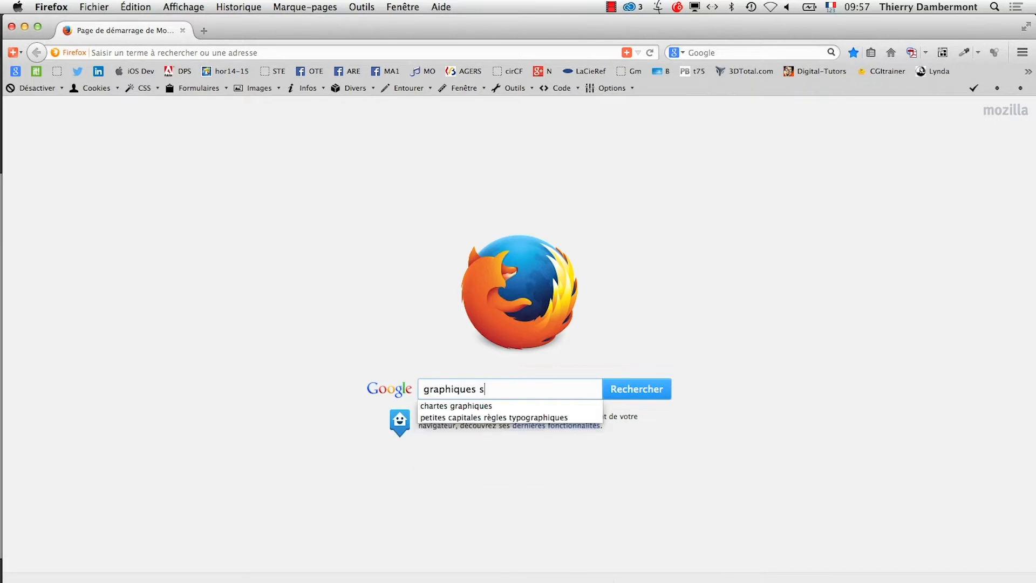
pyautogui.write('tatistiques')
pyautogui.press('Return')
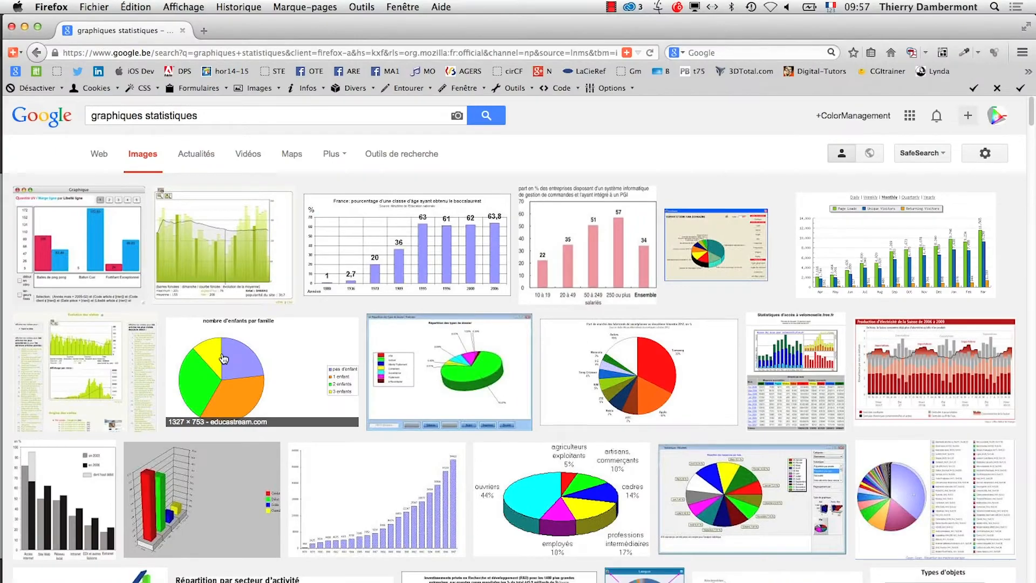
# Examine the image results for the chart types and visual styles used in statistical graphics
pyautogui.scroll(-5, 229, 364)
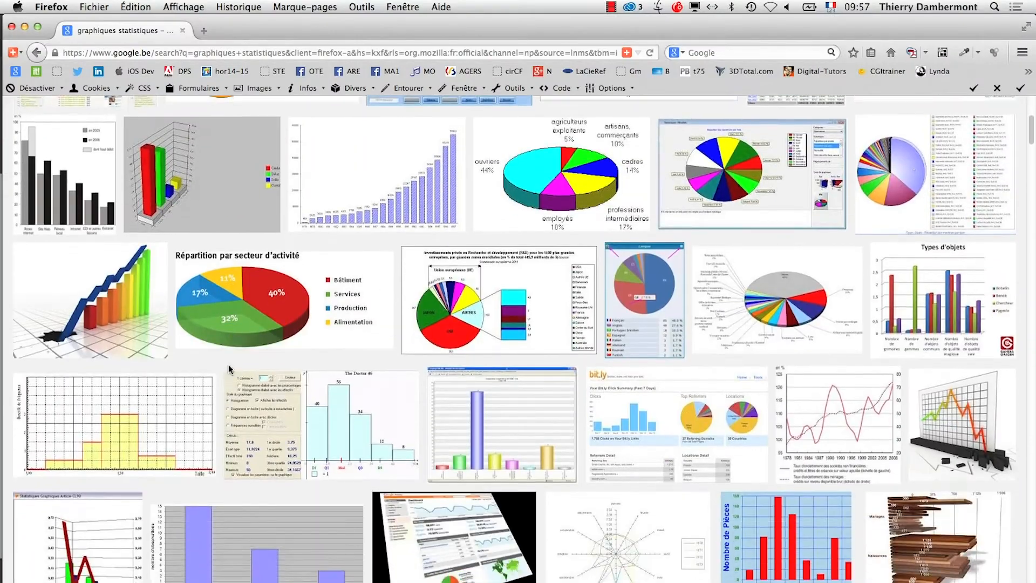
pyautogui.scroll(-6, 229, 365)
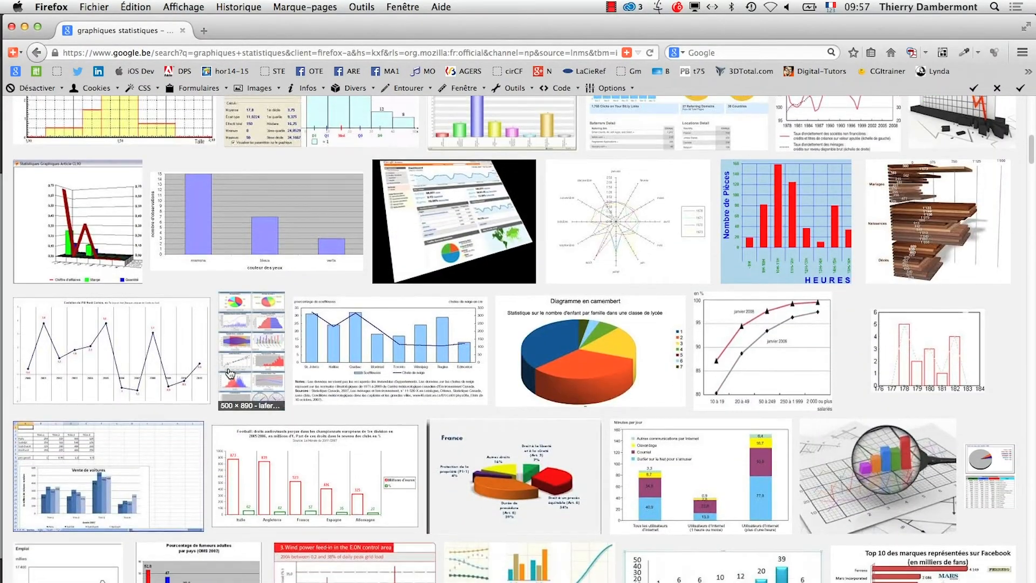
pyautogui.scroll(-10, 229, 372)
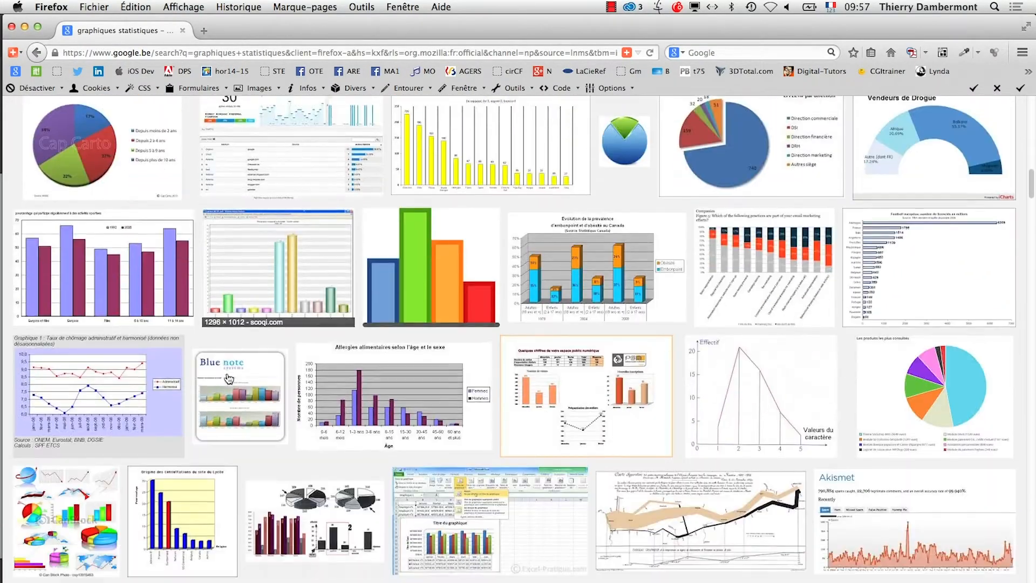
pyautogui.scroll(-8, 229, 378)
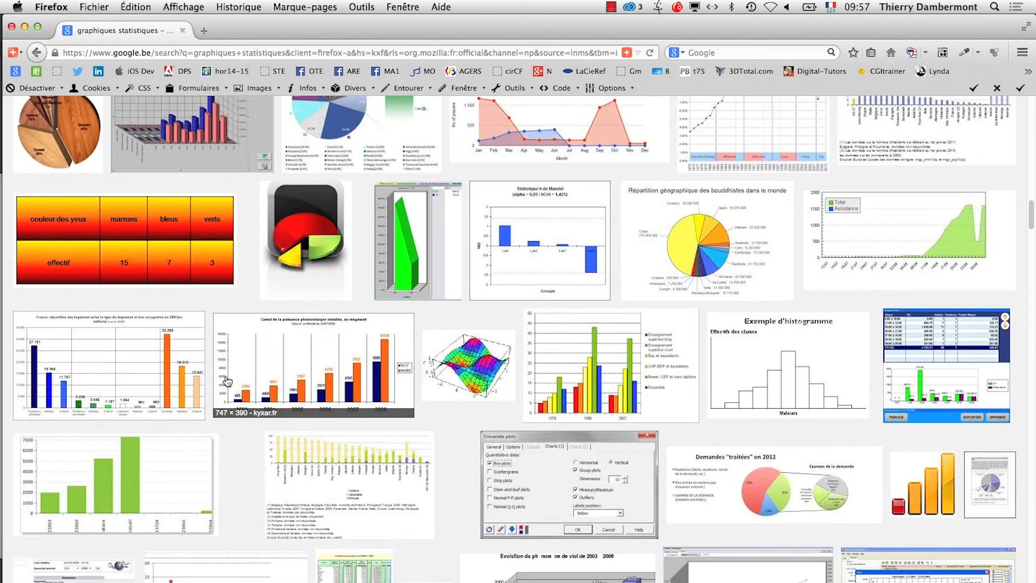
pyautogui.scroll(5, 226, 378)
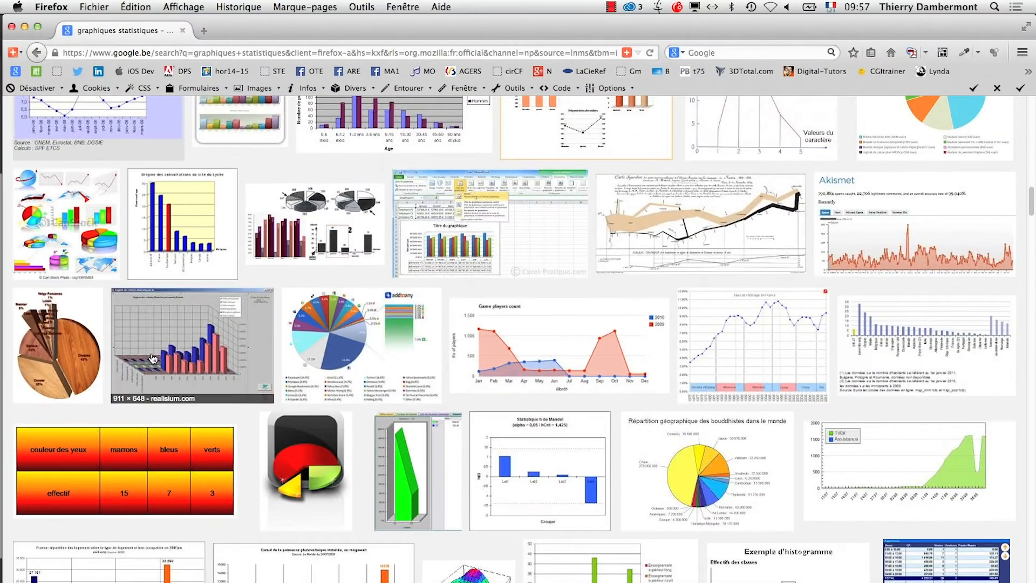
pyautogui.scroll(-15, 153, 359)
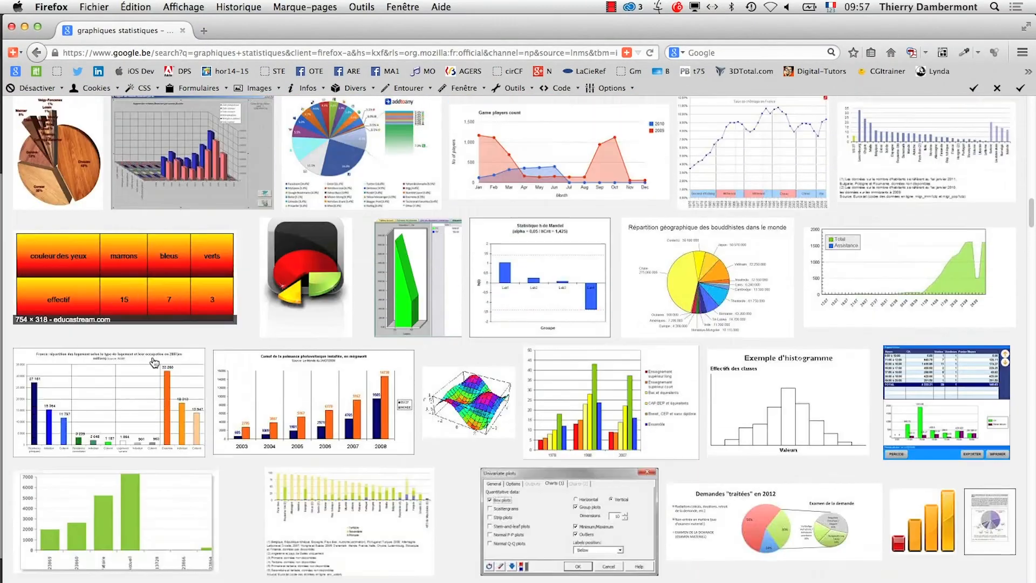
pyautogui.scroll(-15, 155, 363)
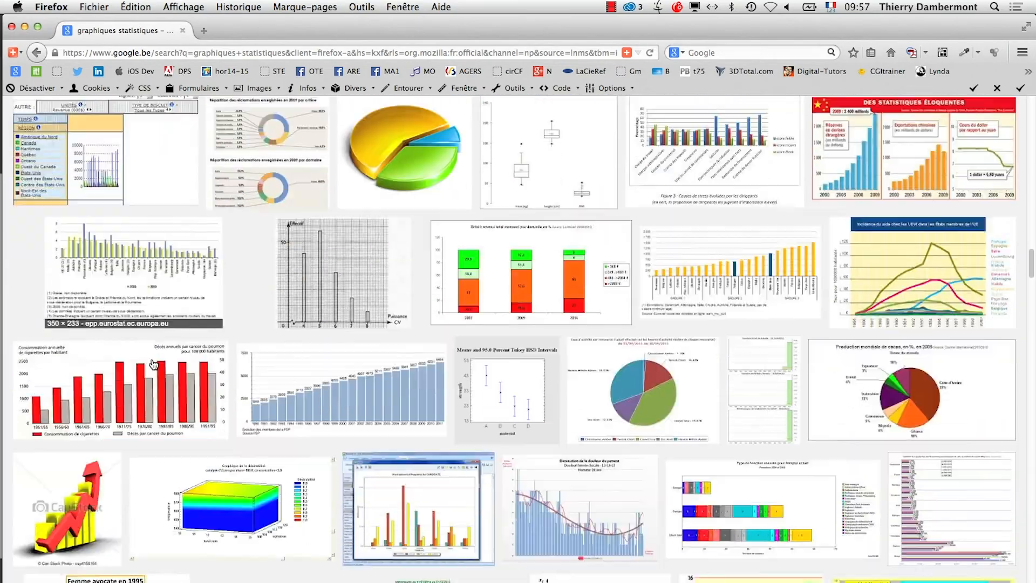
pyautogui.scroll(-15, 153, 367)
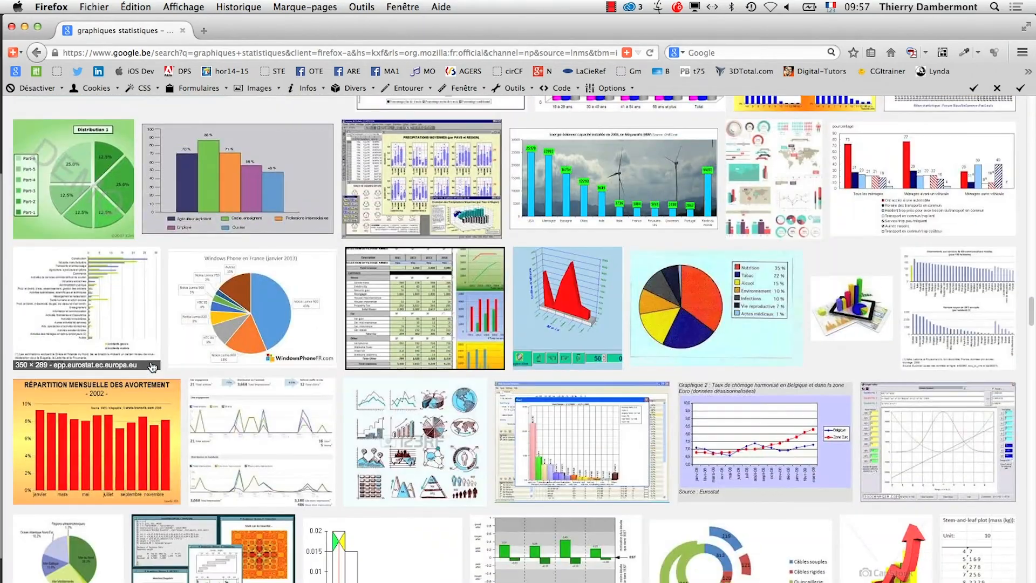
pyautogui.scroll(-10, 153, 368)
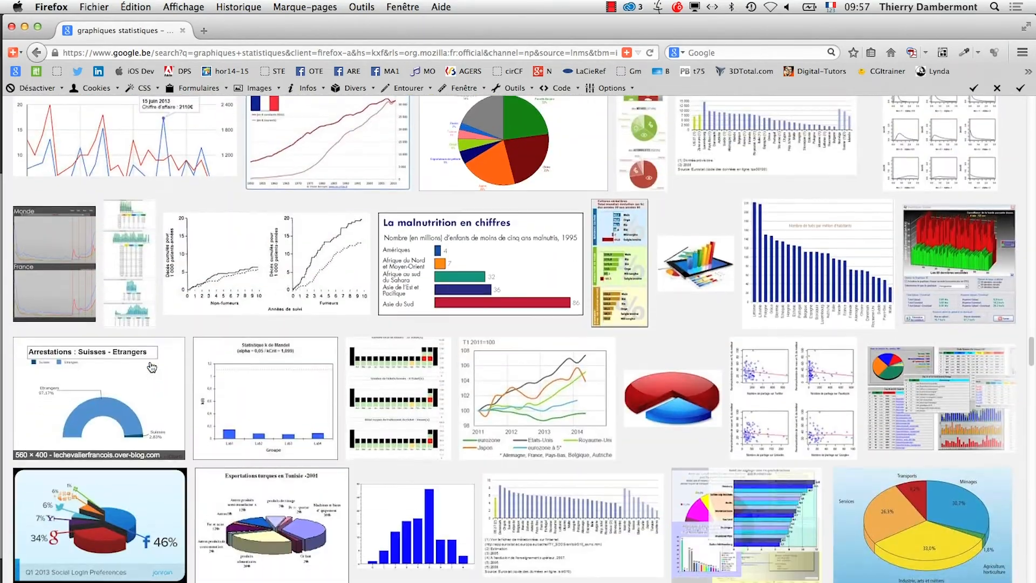
# Look further down the chart image results and open the picture of business silhouettes with coloured arrows in a new tab
pyautogui.scroll(-15, 152, 367)
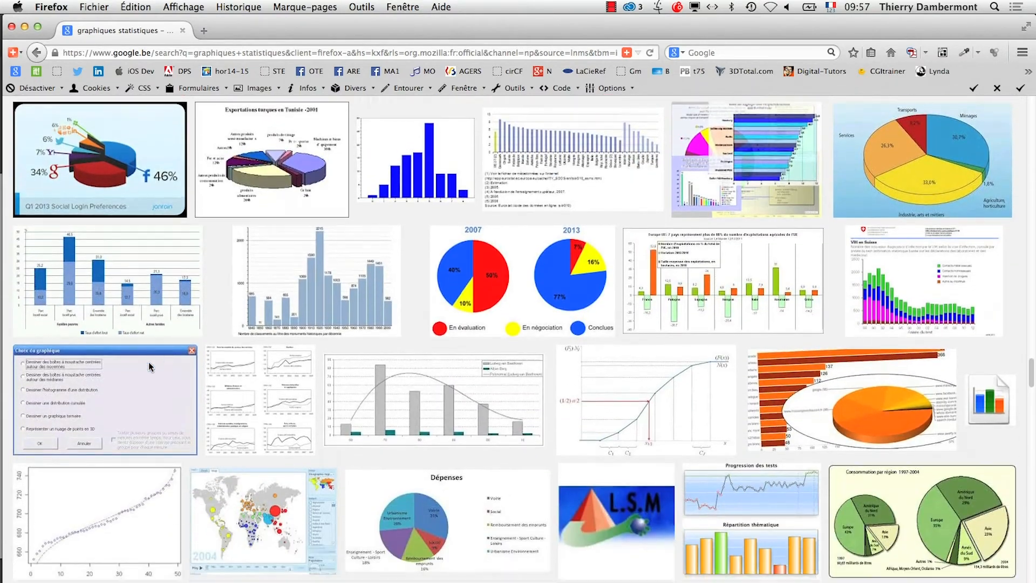
pyautogui.scroll(-15, 150, 368)
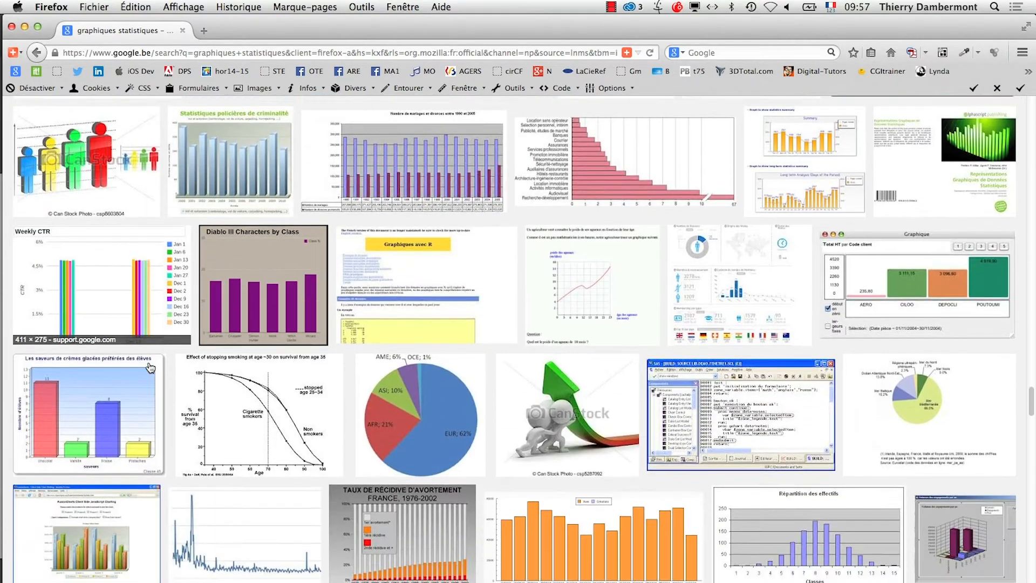
pyautogui.scroll(-15, 150, 367)
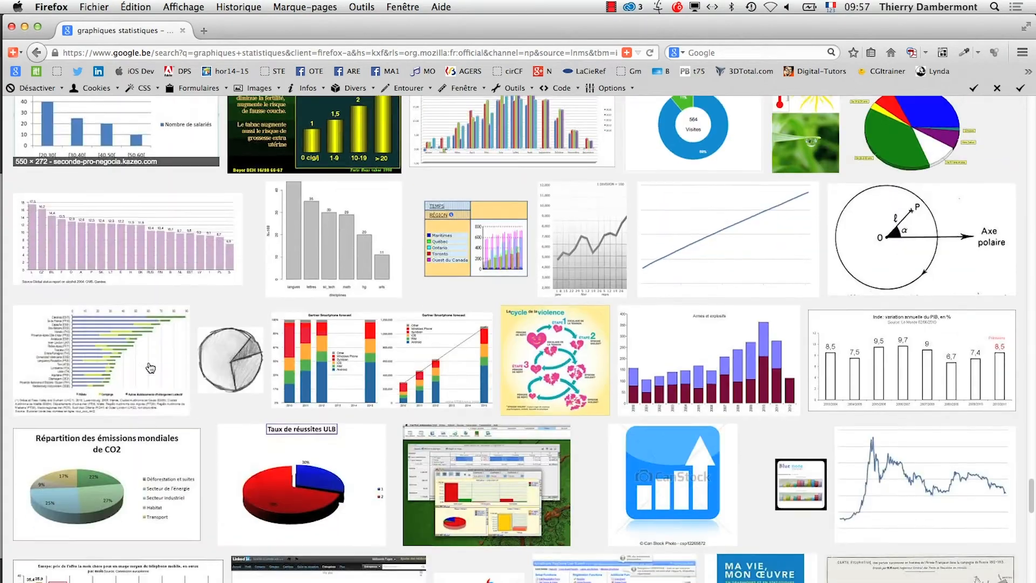
pyautogui.scroll(-15, 149, 369)
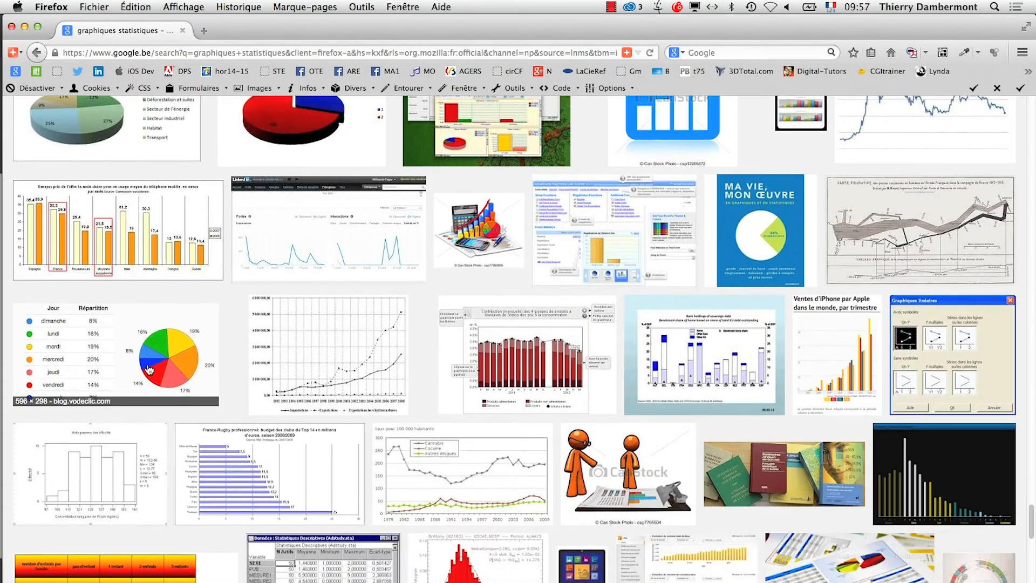
pyautogui.scroll(-15, 144, 374)
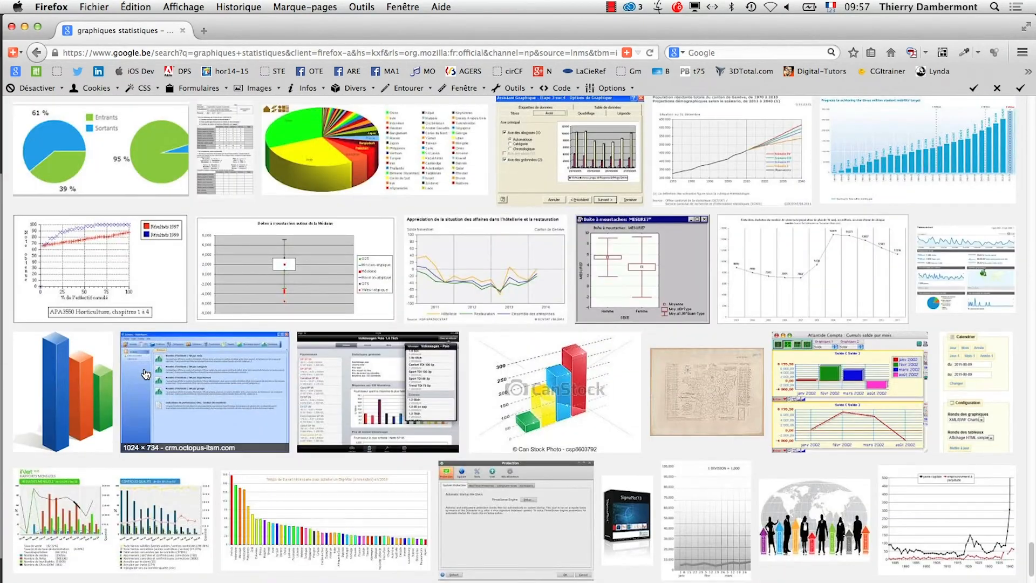
pyautogui.scroll(-6, 144, 374)
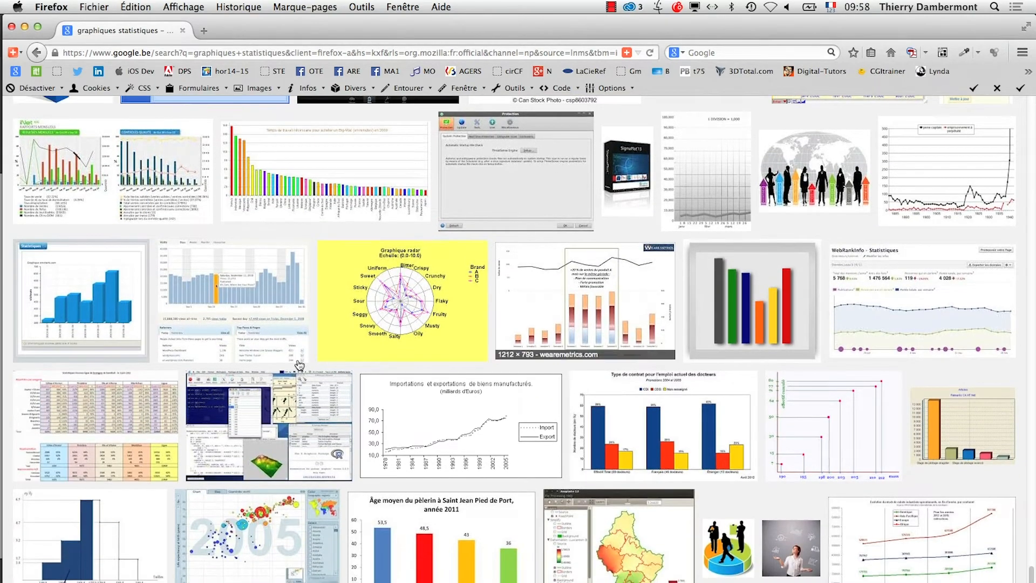
pyautogui.rightClick(786, 163)
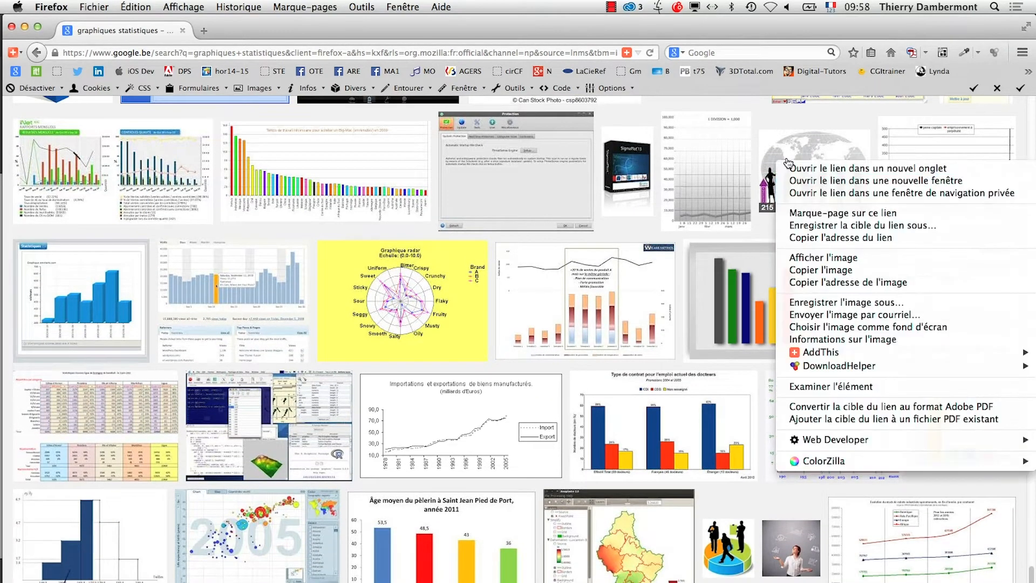
pyautogui.click(797, 169)
pyautogui.click(271, 34)
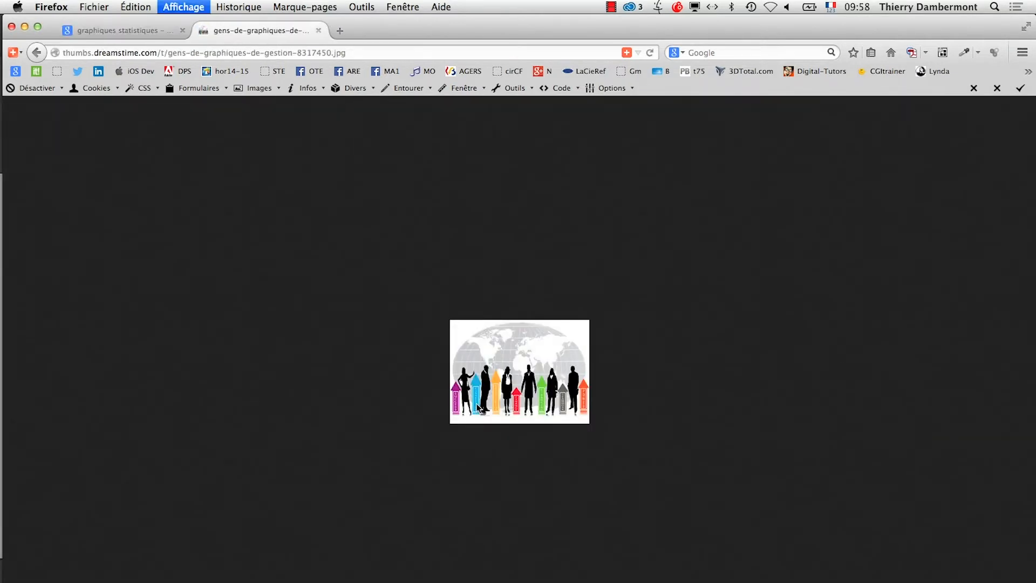
# Enlarge the silhouettes-and-arrows picture to examine its varying arrow heights, and briefly compare it with the characters in Illustrator
pyautogui.press('super+plus')
pyautogui.press('super+plus')
pyautogui.press('super+plus')
pyautogui.press('super+plus')
pyautogui.press('super+plus')
pyautogui.press('super+plus')
pyautogui.press('super+plus')
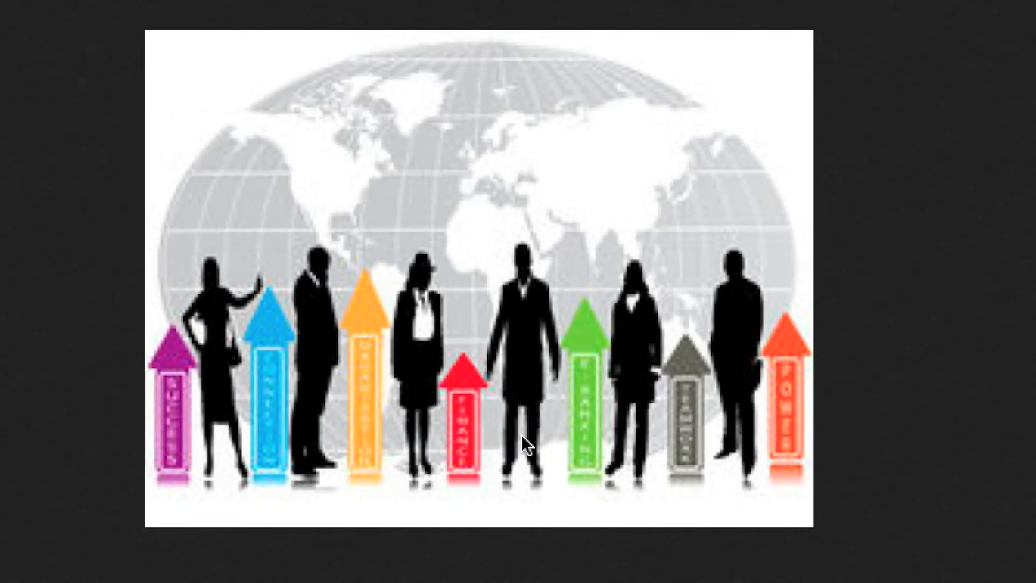
pyautogui.press('super+Tab')
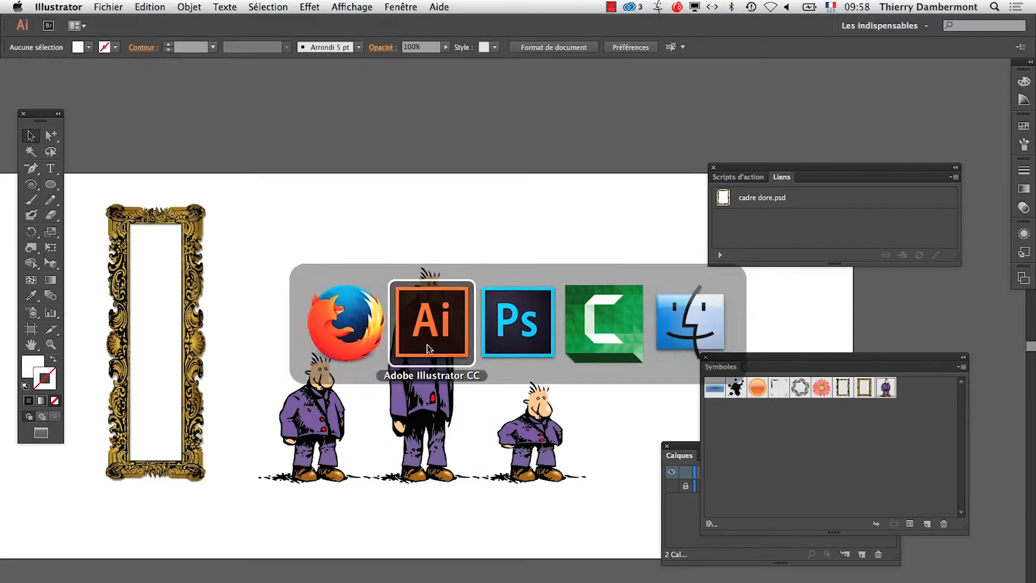
pyautogui.press('super+Tab')
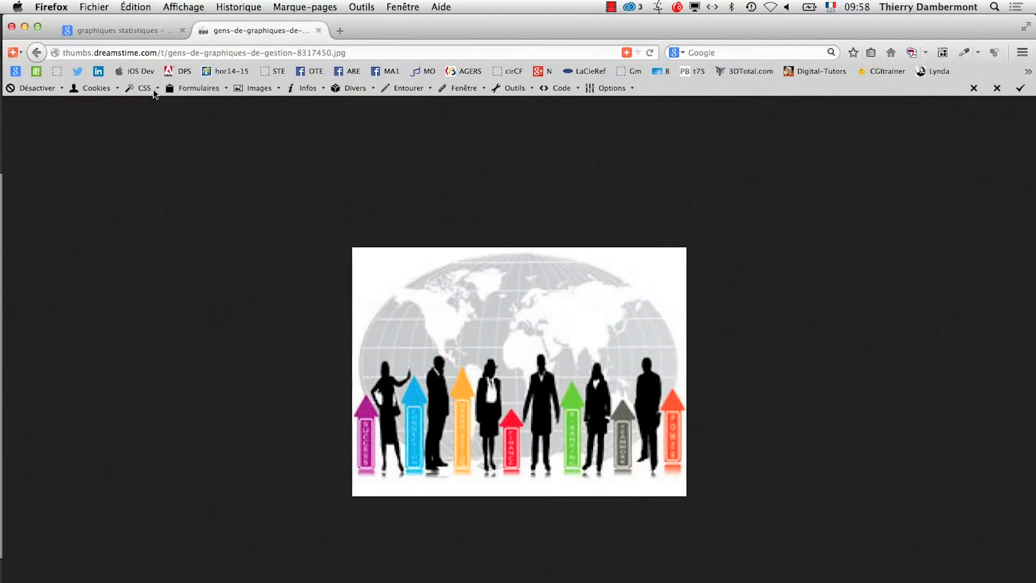
# Scan the remaining chart image results, close that search window and switch back to Illustrator
pyautogui.click(141, 30)
pyautogui.scroll(-15, 561, 390)
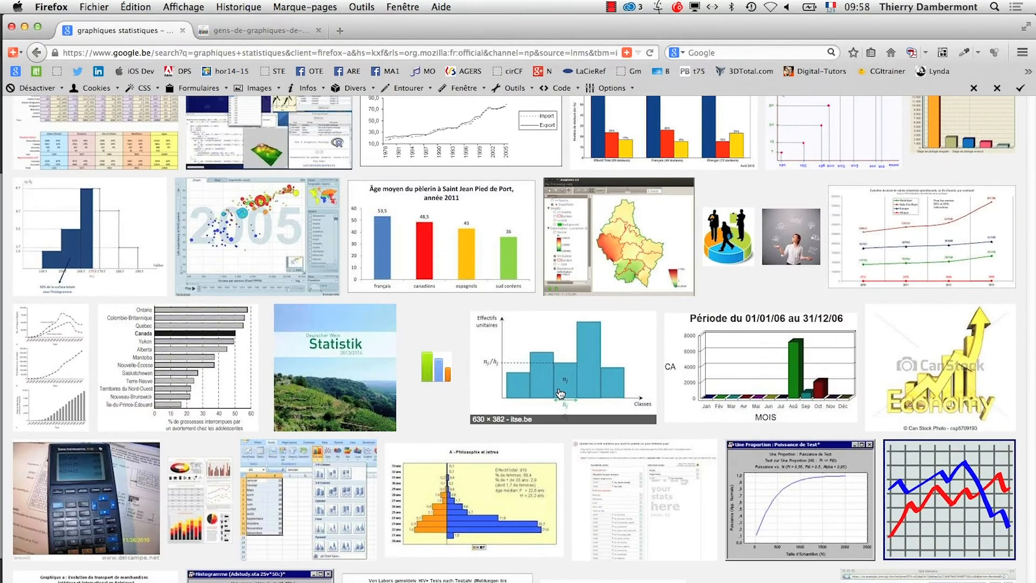
pyautogui.scroll(-2, 560, 399)
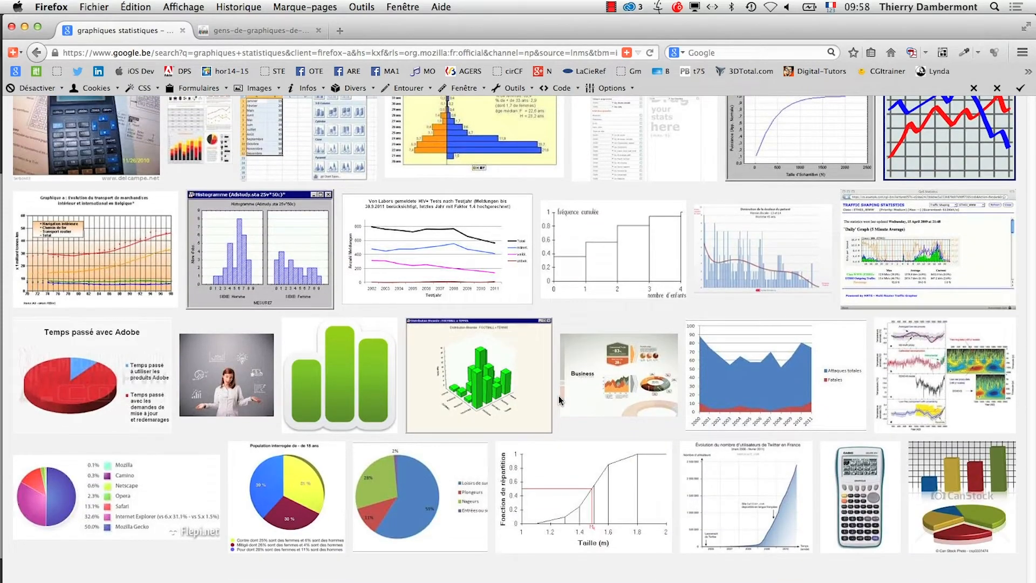
pyautogui.click(25, 29)
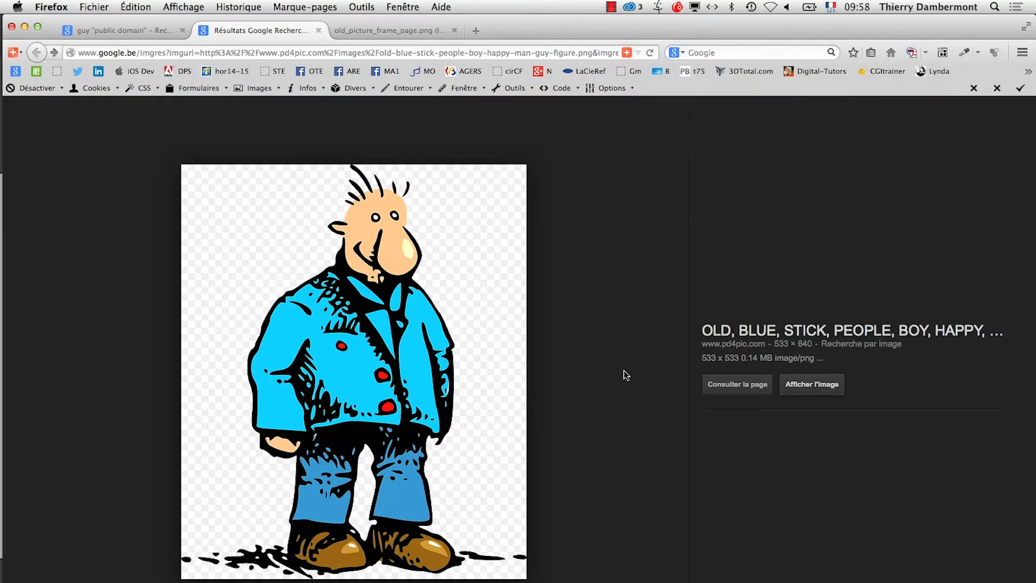
pyautogui.press('super+Tab')
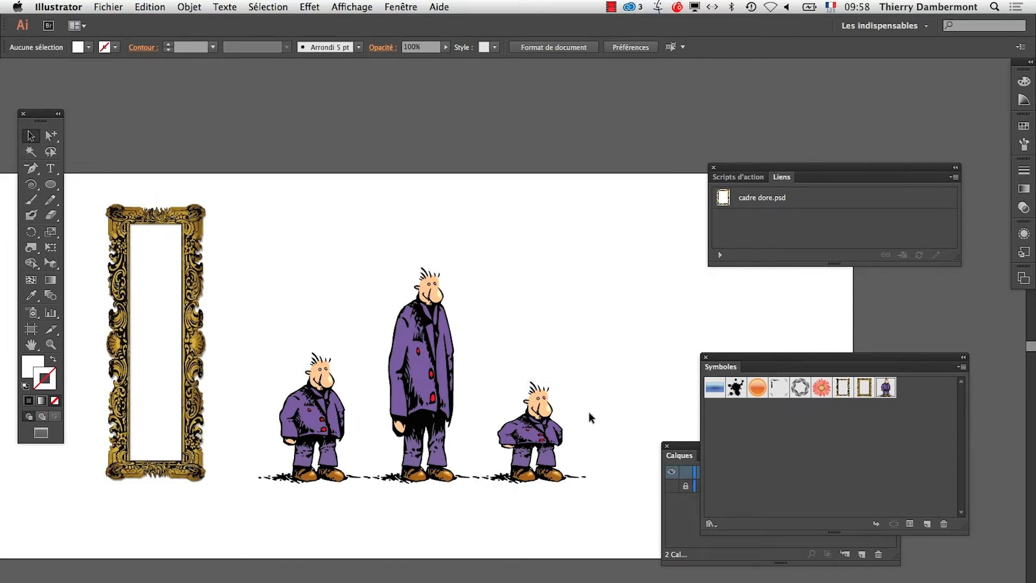
# Extend the artboard downward below the characters to a height of about 430 mm with the Artboard tool
pyautogui.keyDown('alt'); pyautogui.keyDown('super'); pyautogui.click(581, 428); pyautogui.keyUp('super'); pyautogui.keyUp('alt')
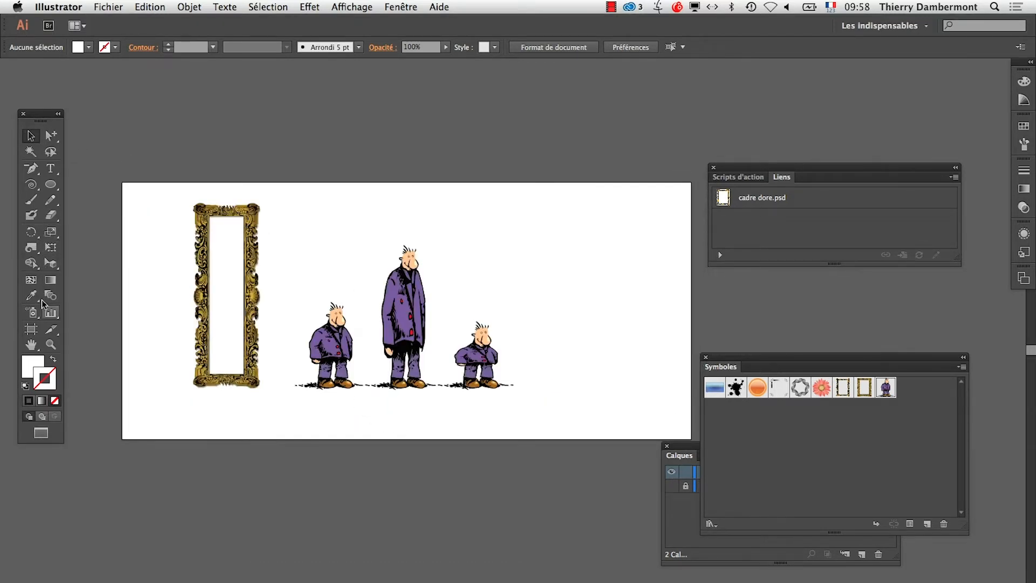
pyautogui.click(31, 329)
pyautogui.moveTo(415, 426); pyautogui.dragTo(412, 198)
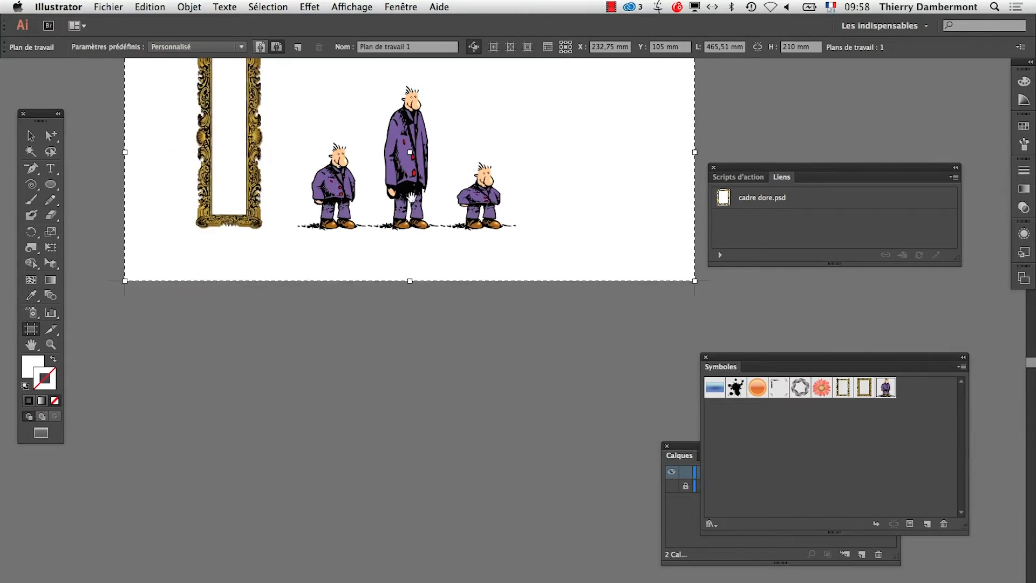
pyautogui.moveTo(402, 286); pyautogui.dragTo(462, 548)
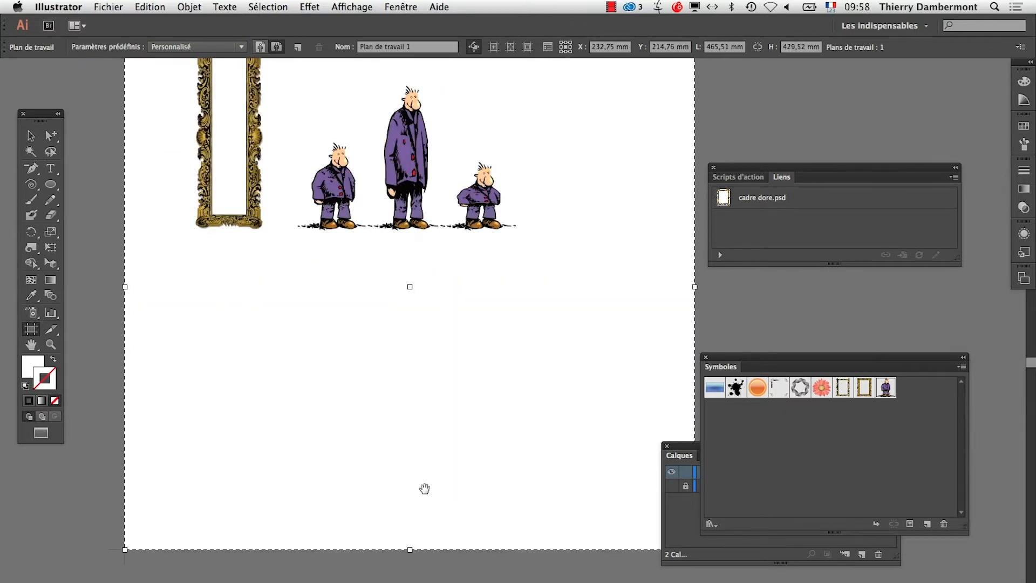
pyautogui.moveTo(374, 367); pyautogui.dragTo(355, 451)
pyautogui.click(31, 139)
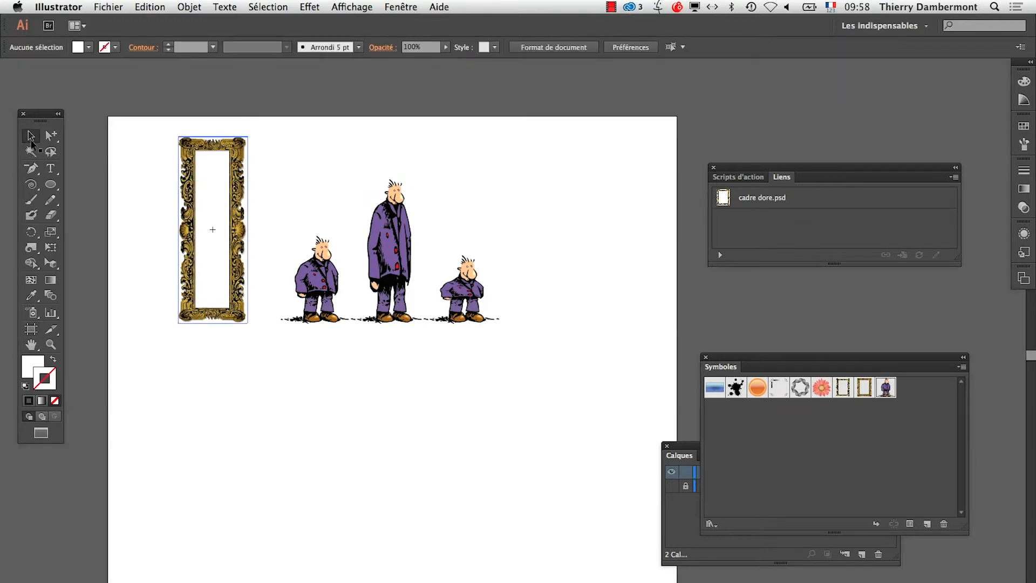
# Duplicate the three characters straight down into the empty lower part of the artboard and deselect the copies
pyautogui.moveTo(526, 315); pyautogui.dragTo(532, 321)
pyautogui.moveTo(401, 270); pyautogui.dragTo(406, 510)
pyautogui.click(494, 472)
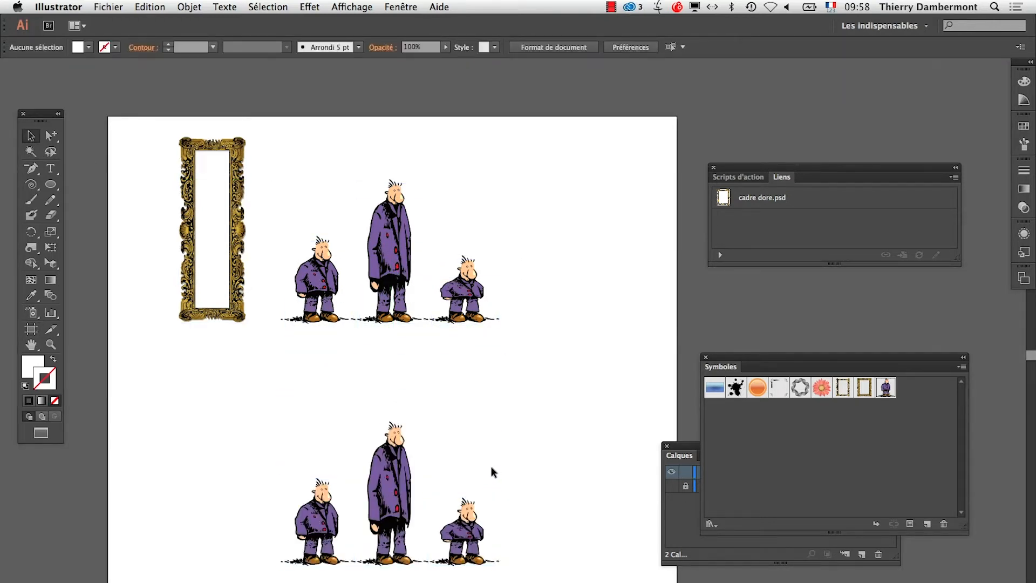
# Select the three duplicated characters in the lower row and expand their symbol instances into regular artwork
pyautogui.moveTo(239, 440); pyautogui.dragTo(475, 532)
pyautogui.moveTo(834, 361); pyautogui.dragTo(704, 330)
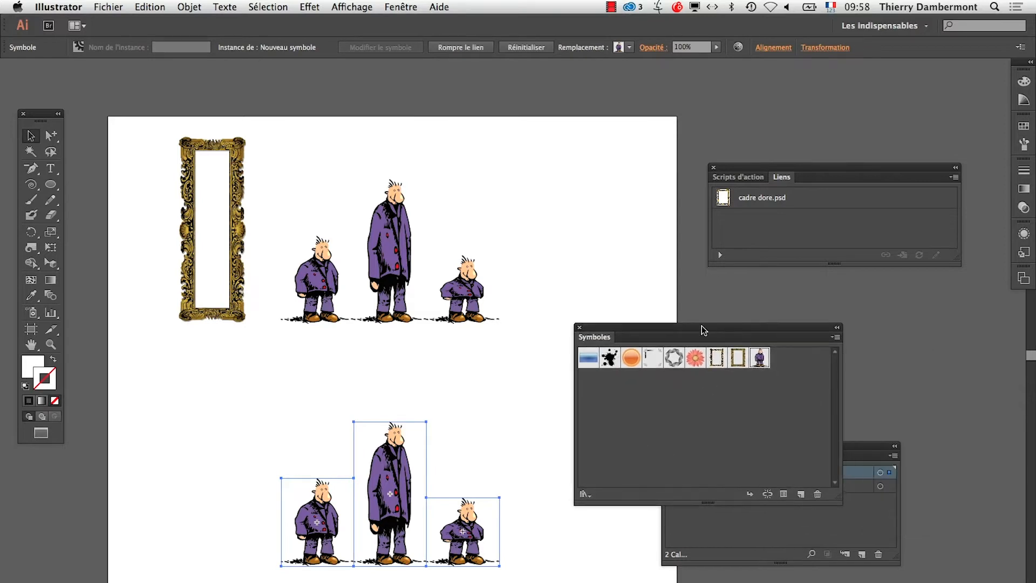
pyautogui.click(488, 571)
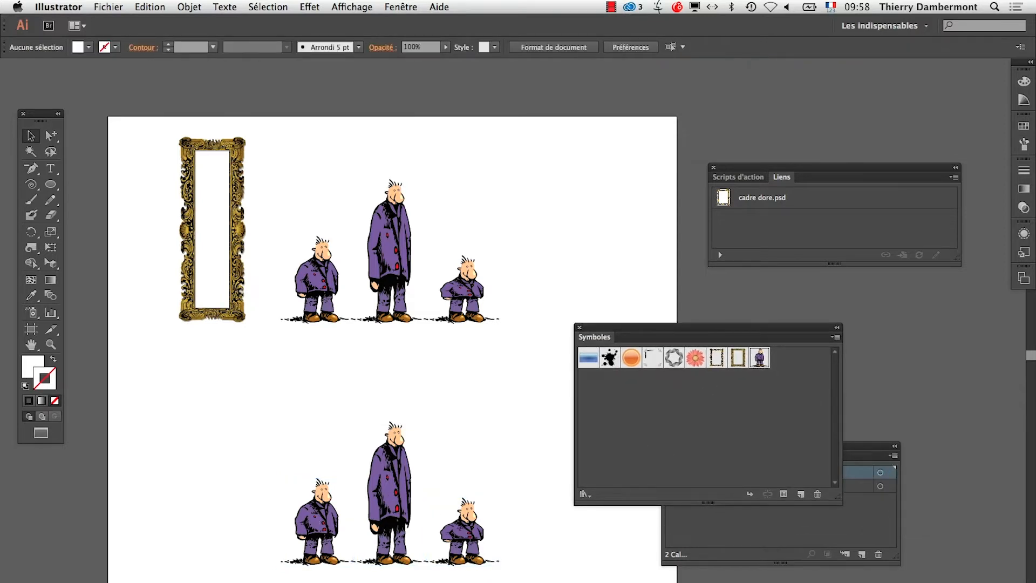
pyautogui.moveTo(260, 447); pyautogui.dragTo(489, 546)
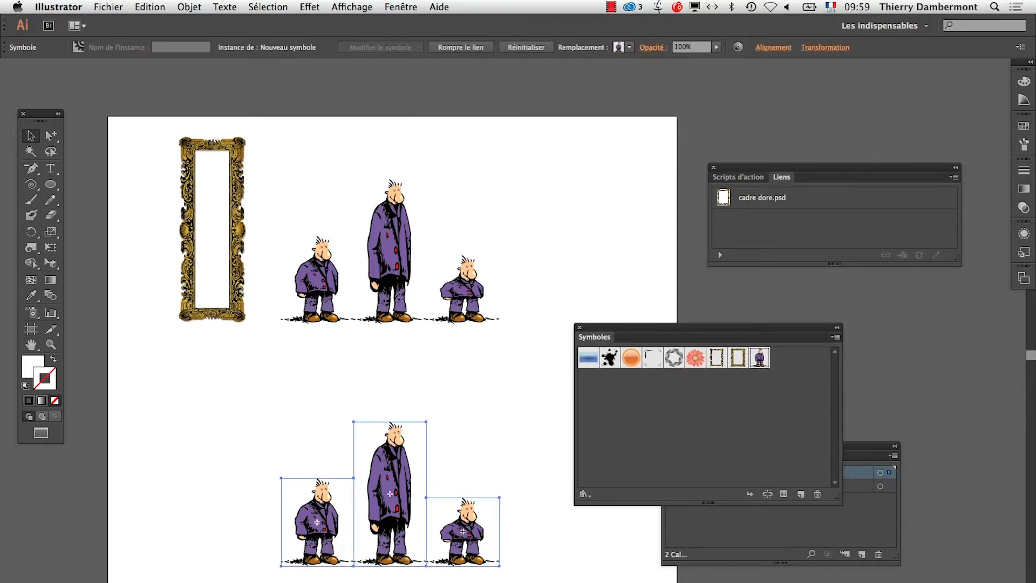
pyautogui.click(195, 7)
pyautogui.moveTo(287, 339)
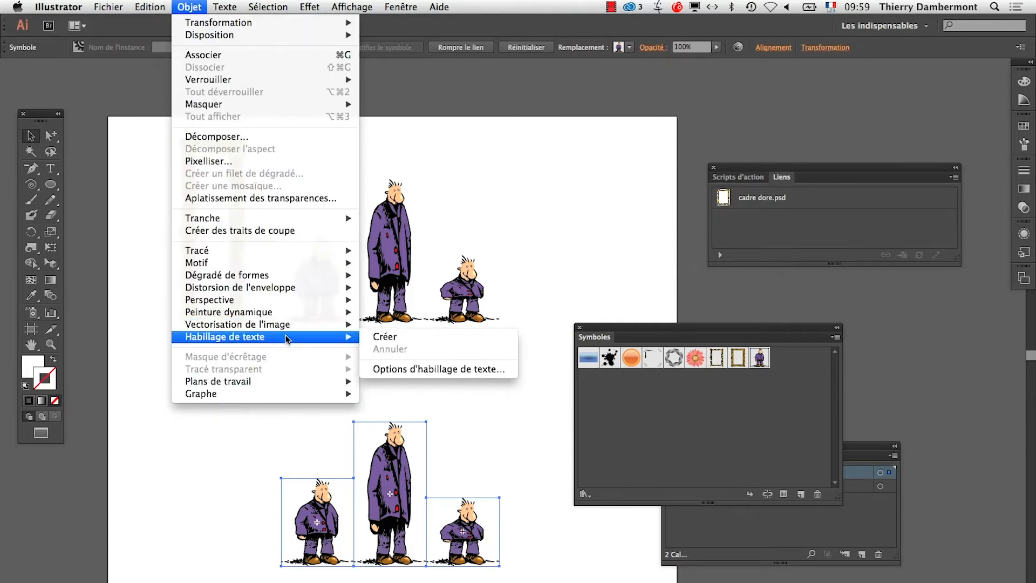
pyautogui.click(324, 139)
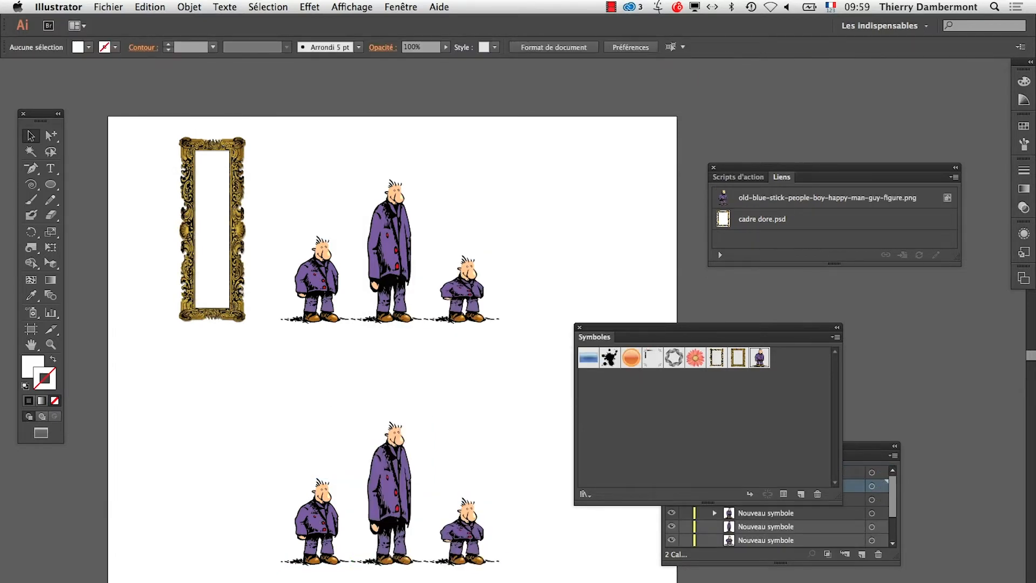
# Move the Symbols panel clear of the lower row and select the tall expanded character
pyautogui.click(374, 538)
pyautogui.click(470, 372)
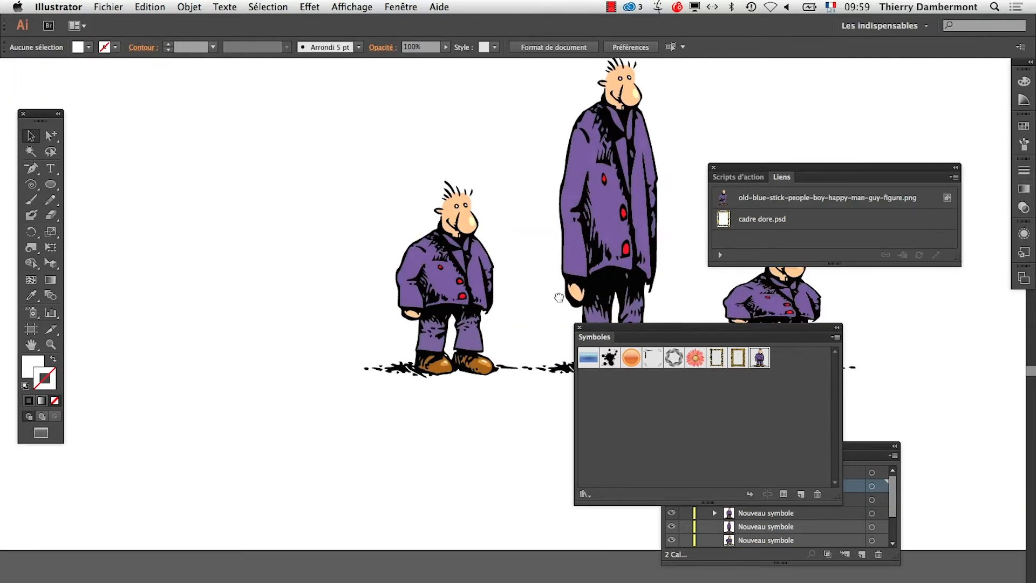
pyautogui.moveTo(556, 294); pyautogui.dragTo(314, 451)
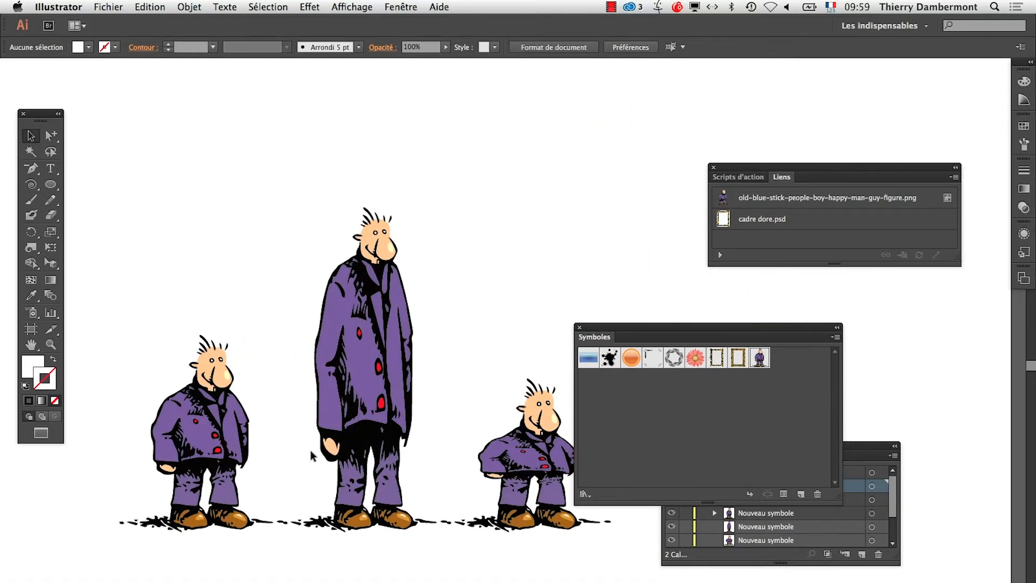
pyautogui.click(392, 361)
pyautogui.moveTo(452, 420); pyautogui.dragTo(269, 379)
pyautogui.moveTo(698, 338); pyautogui.dragTo(467, 582)
pyautogui.moveTo(383, 435); pyautogui.dragTo(504, 409)
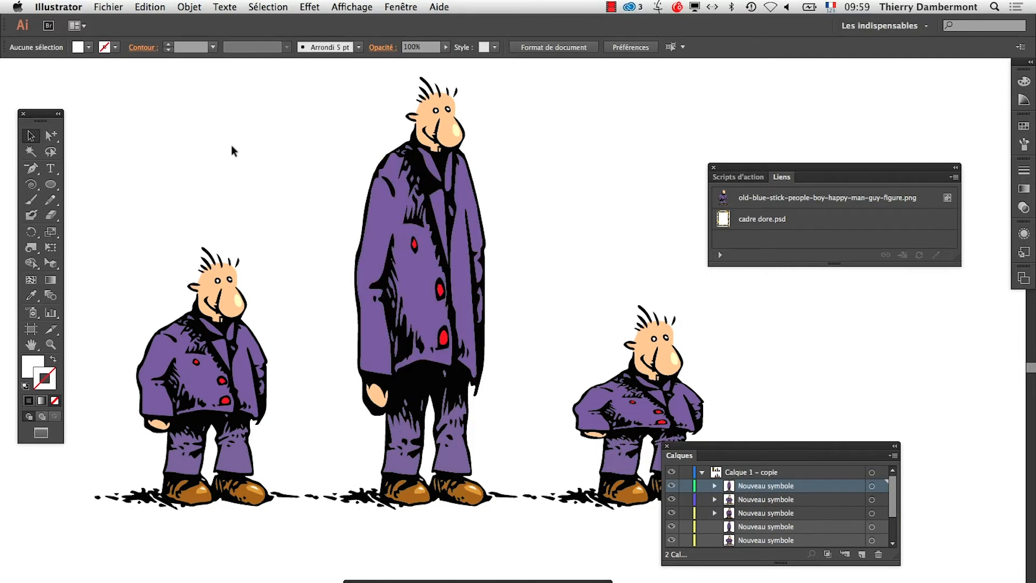
pyautogui.click(402, 192)
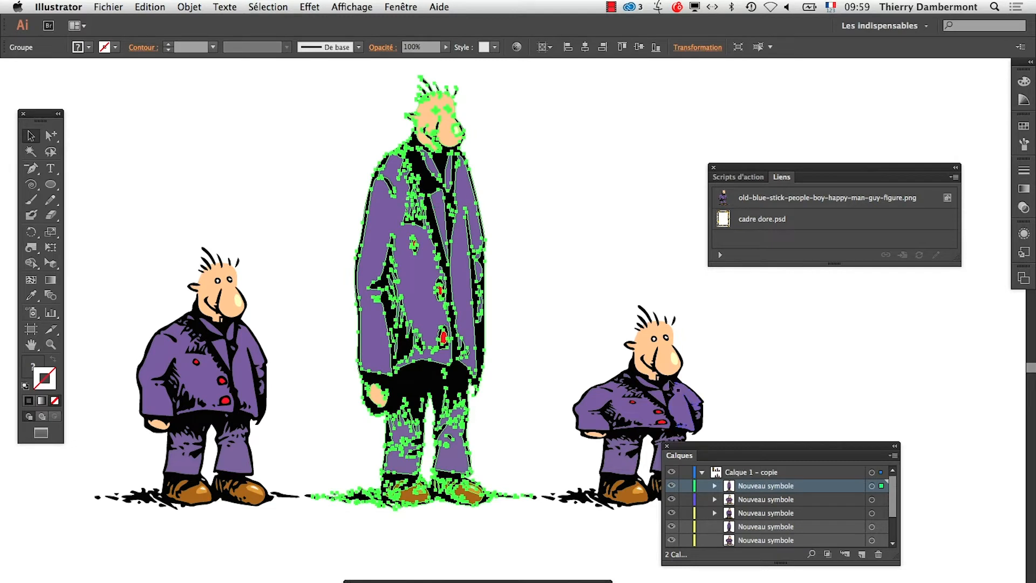
# Move the Layers and Links panels apart and enlarge the Layers panel so that it lists every object
pyautogui.moveTo(680, 446); pyautogui.dragTo(540, 113)
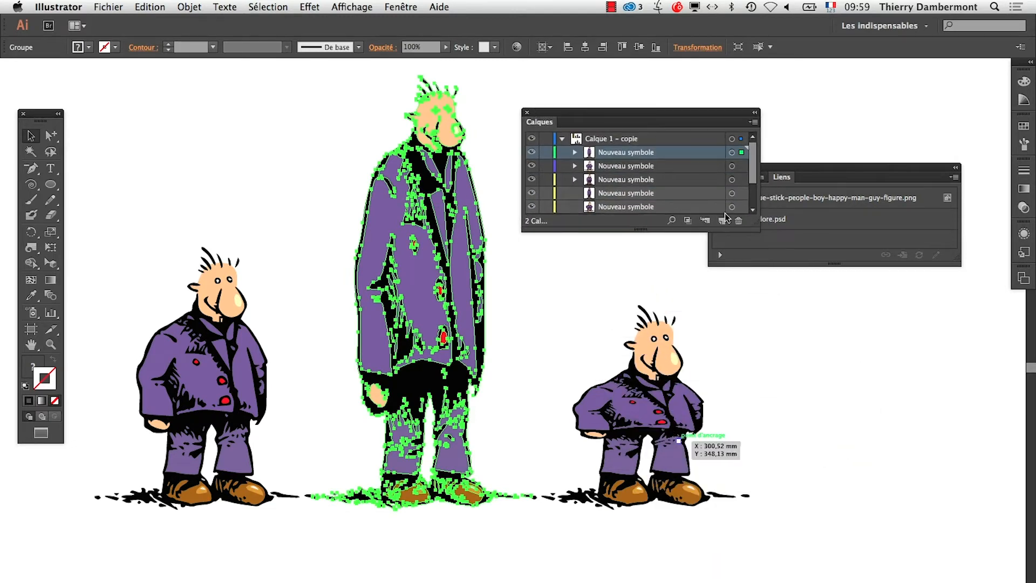
pyautogui.moveTo(810, 178); pyautogui.dragTo(844, 409)
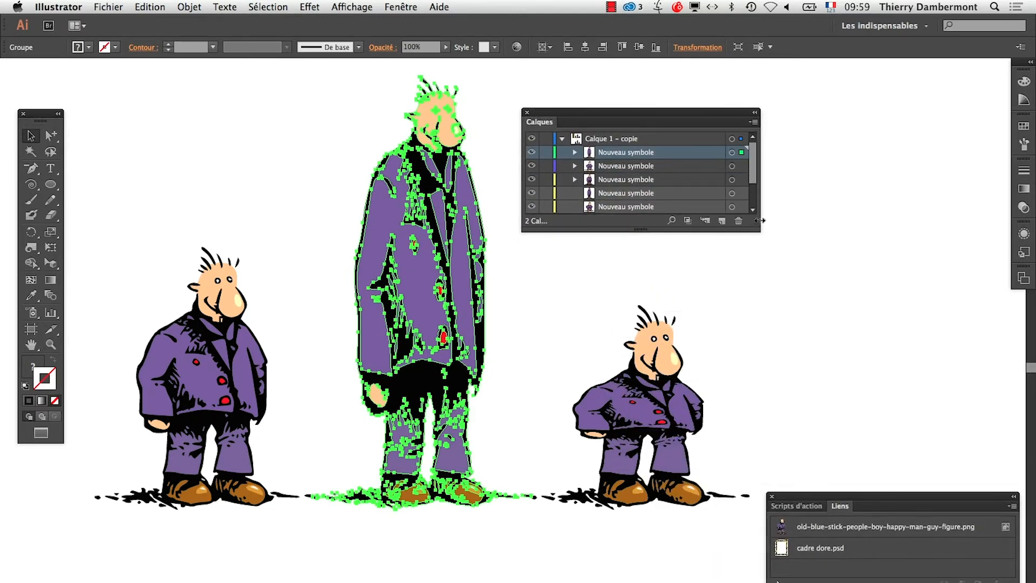
pyautogui.moveTo(760, 220); pyautogui.dragTo(840, 410)
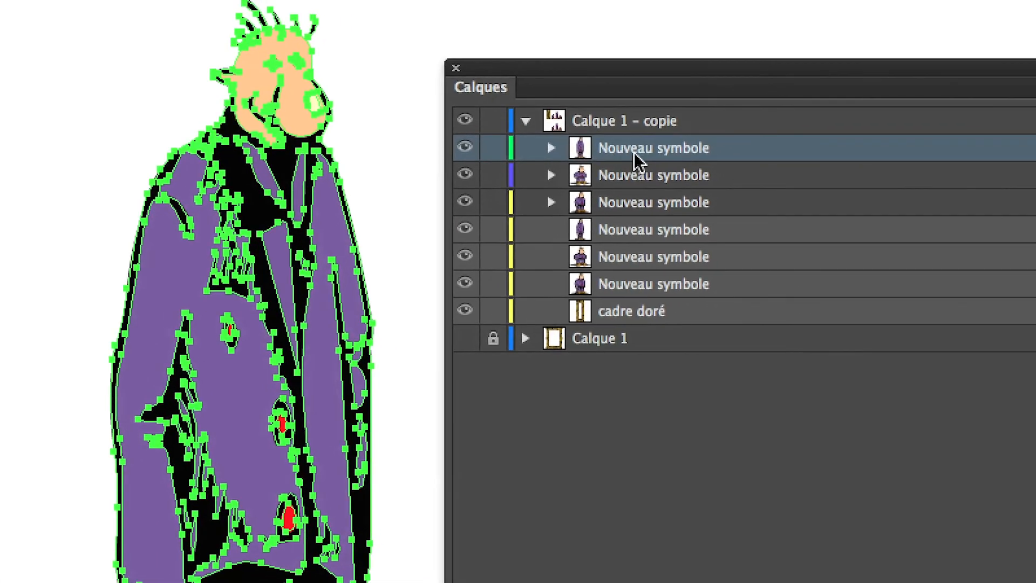
# Inspect the contents nested under the tall expanded character's "Nouveau symbole" layer entry, and leave the entry collapsed
pyautogui.click(551, 149)
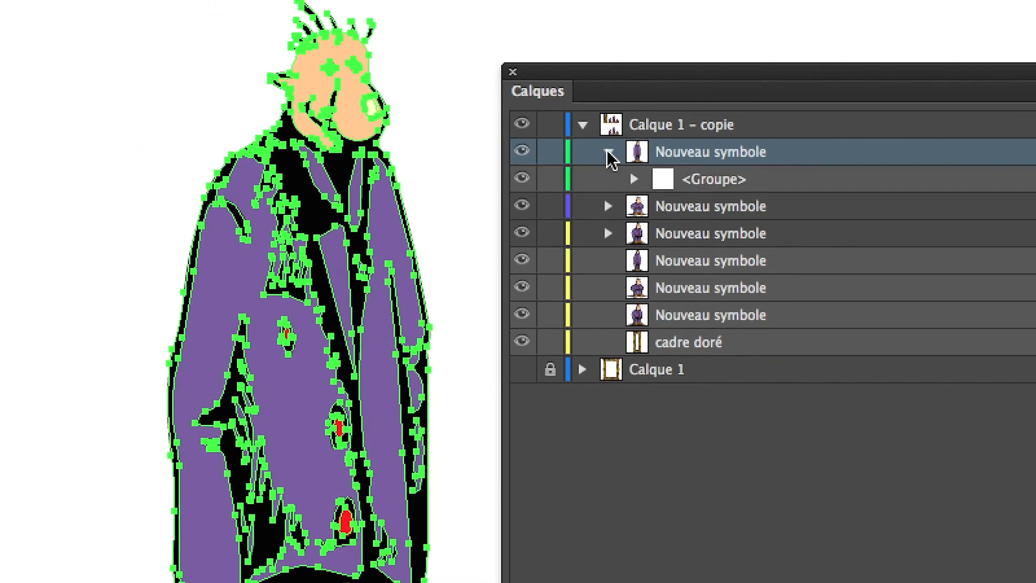
pyautogui.click(608, 153)
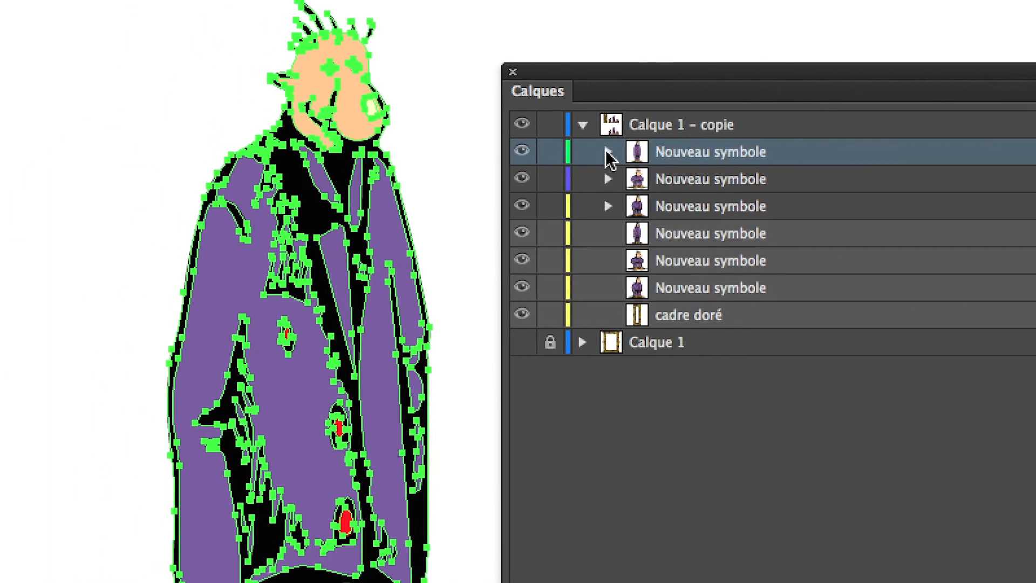
pyautogui.click(608, 153)
pyautogui.click(608, 153)
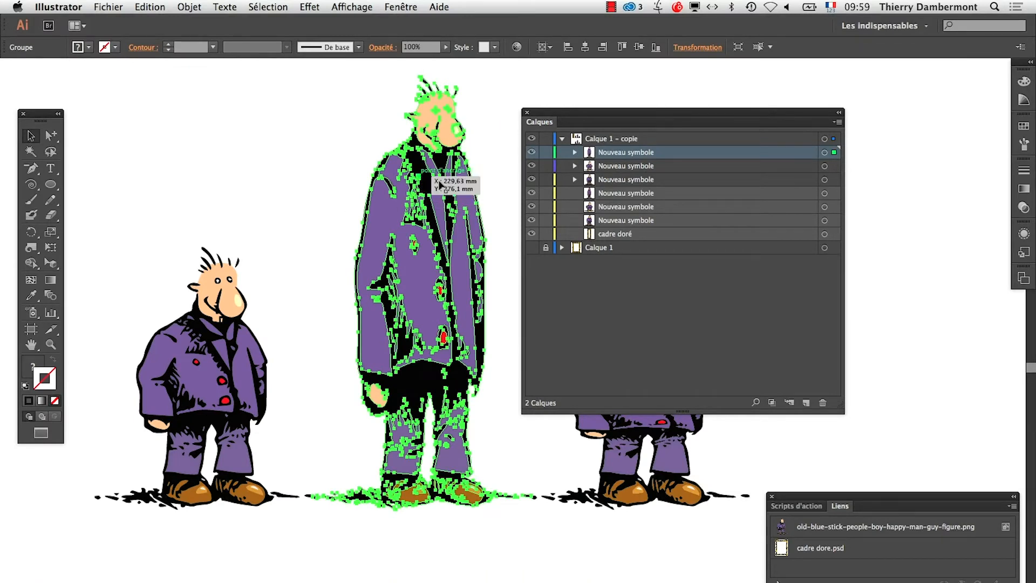
# Isolate the tall expanded character's group and move the Layers panel clear of the lower row of characters
pyautogui.rightClick(411, 203)
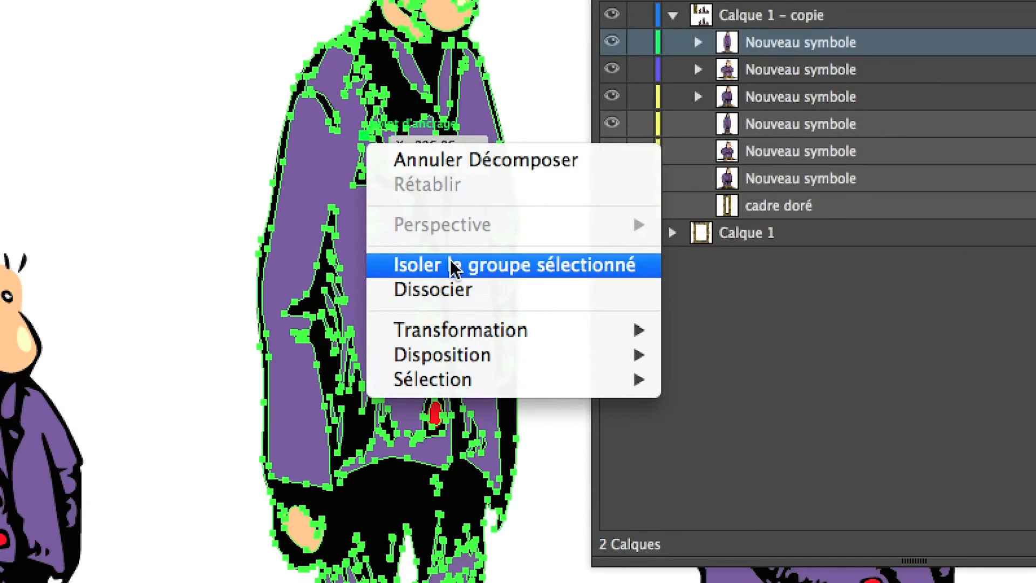
pyautogui.click(453, 267)
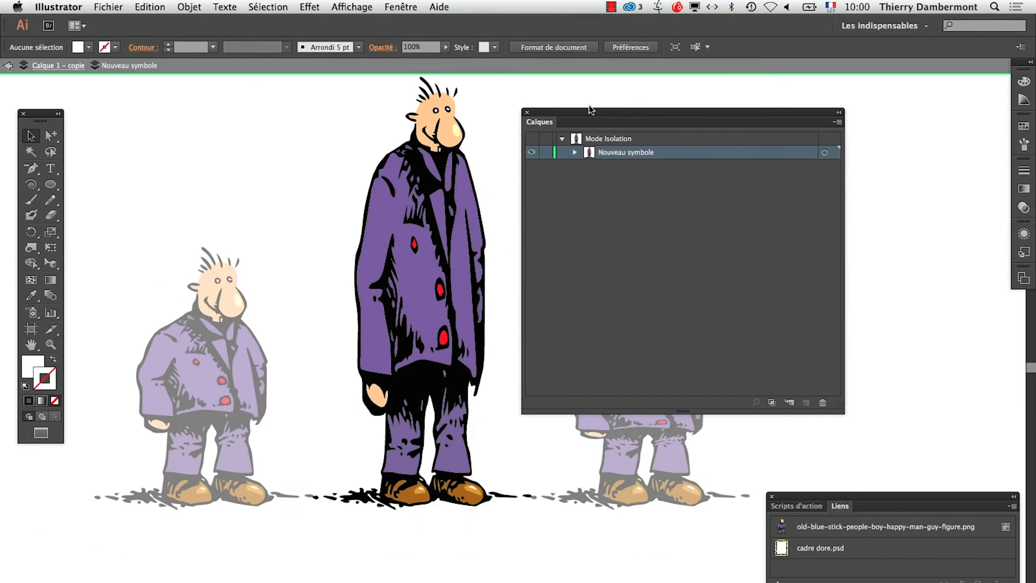
pyautogui.moveTo(592, 110); pyautogui.dragTo(852, 112)
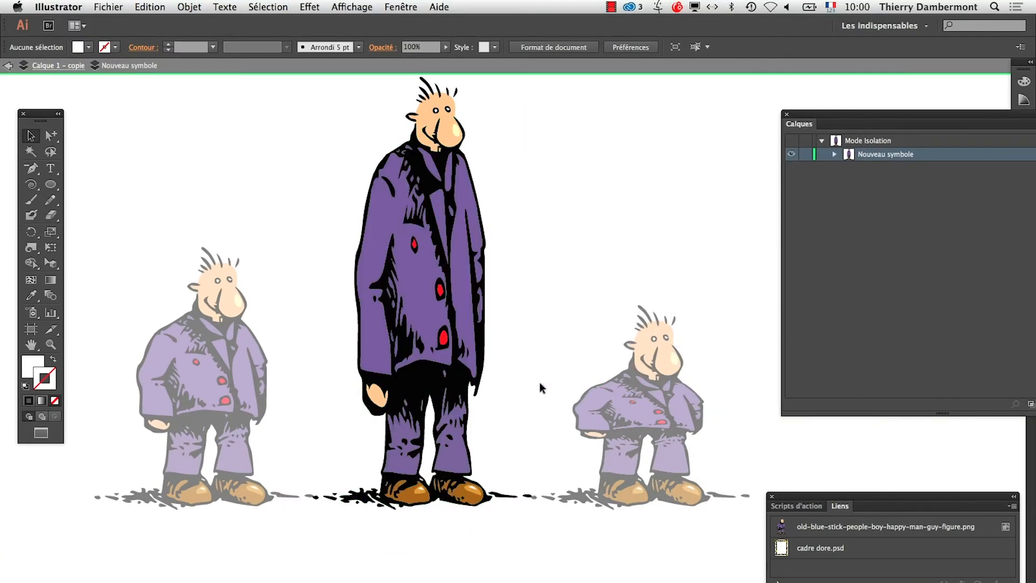
# Select only the large purple coat-front shape of the isolated tall character with the Group Selection tool
pyautogui.keyDown('alt'); pyautogui.keyDown('super'); pyautogui.click(376, 356); pyautogui.keyUp('super'); pyautogui.keyUp('alt')
pyautogui.keyDown('alt'); pyautogui.keyDown('super'); pyautogui.click(377, 356); pyautogui.keyUp('super'); pyautogui.keyUp('alt')
pyautogui.moveTo(591, 352); pyautogui.dragTo(477, 581)
pyautogui.moveTo(491, 472); pyautogui.dragTo(424, 252)
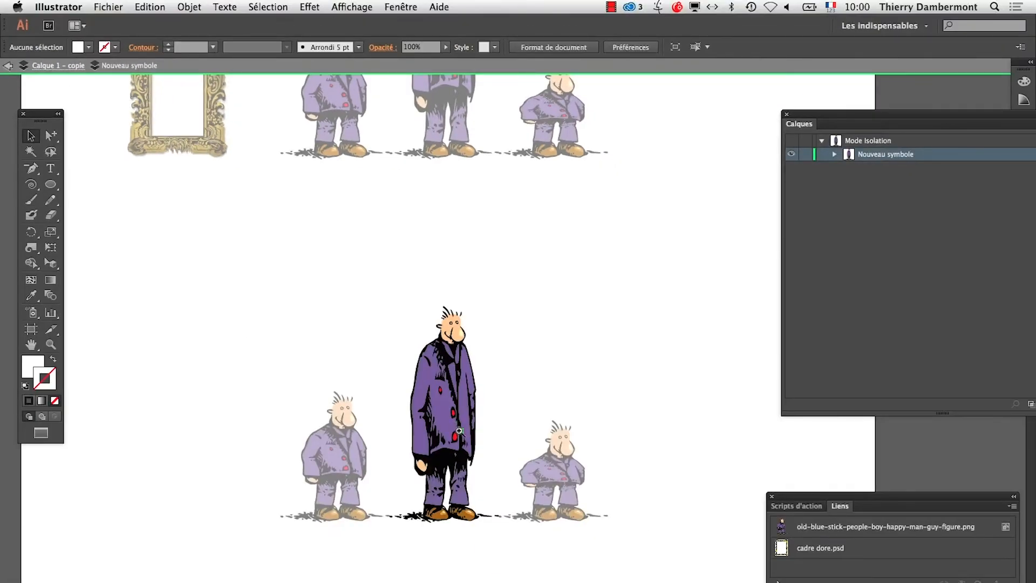
pyautogui.click(459, 431)
pyautogui.click(459, 431)
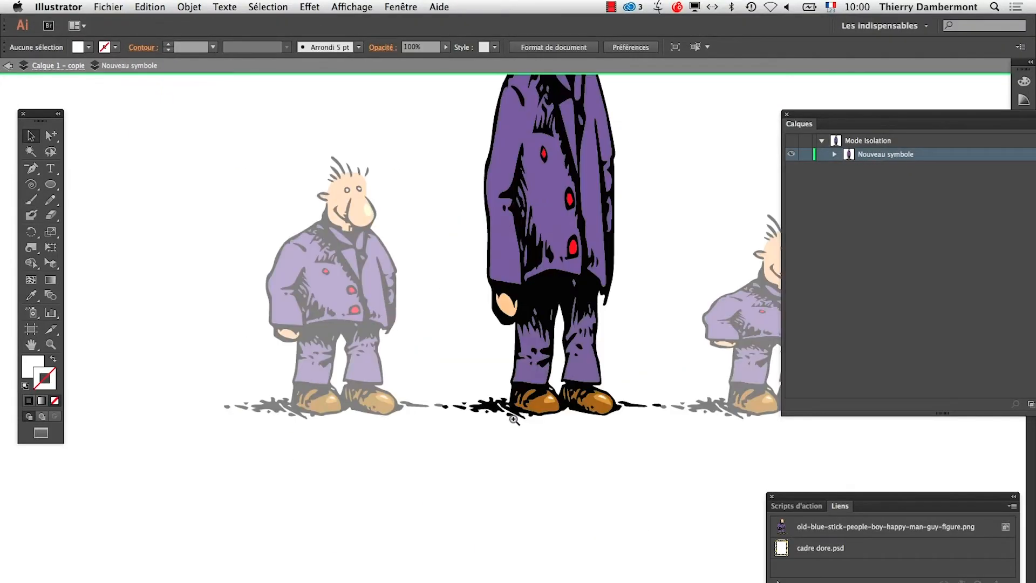
pyautogui.moveTo(547, 262); pyautogui.dragTo(368, 436)
pyautogui.click(57, 137)
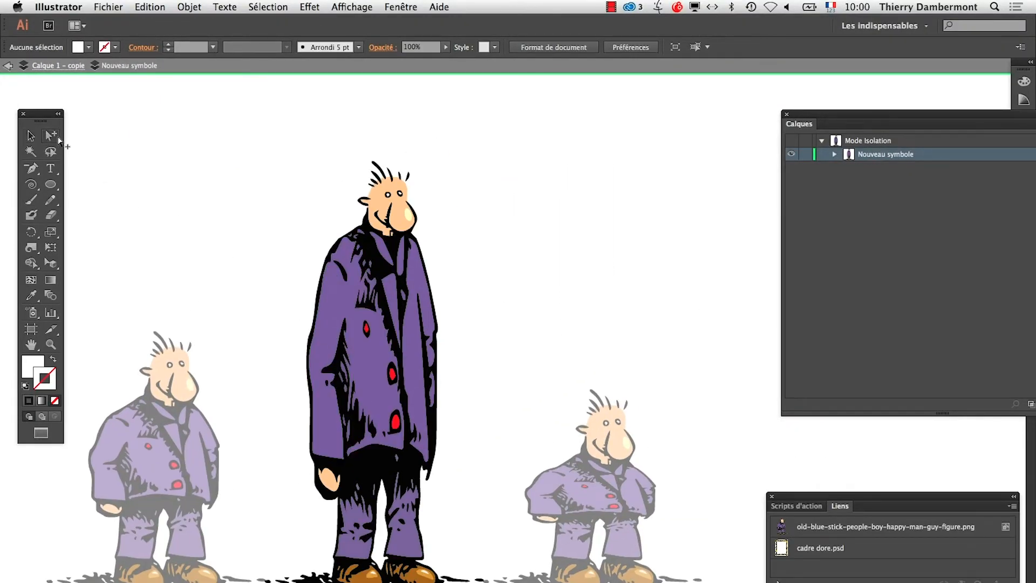
pyautogui.click(333, 307)
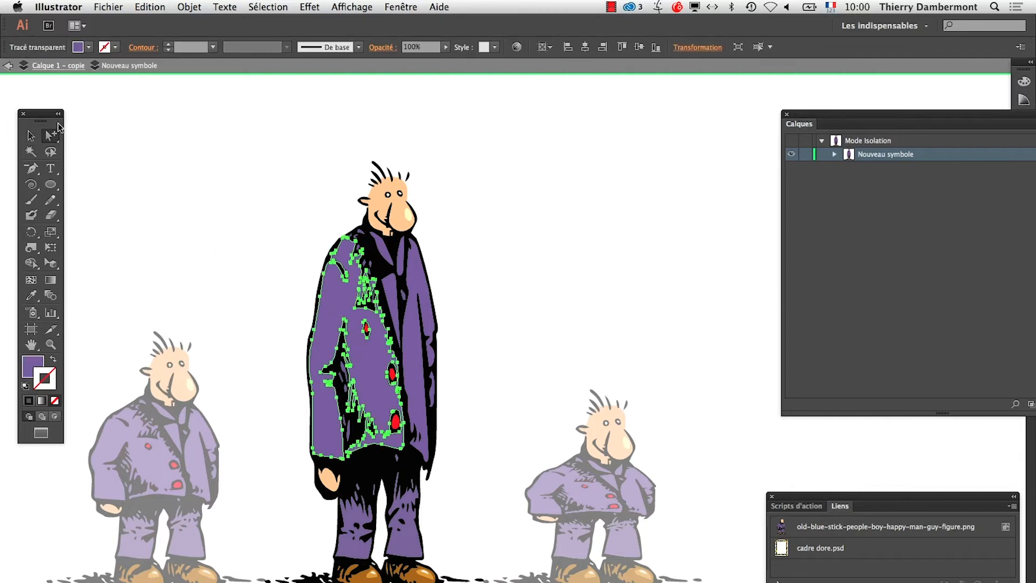
# Move the Tools panel beside the tall character and select every isolated shape with the same fill color as the coat front
pyautogui.moveTo(58, 122); pyautogui.dragTo(514, 156)
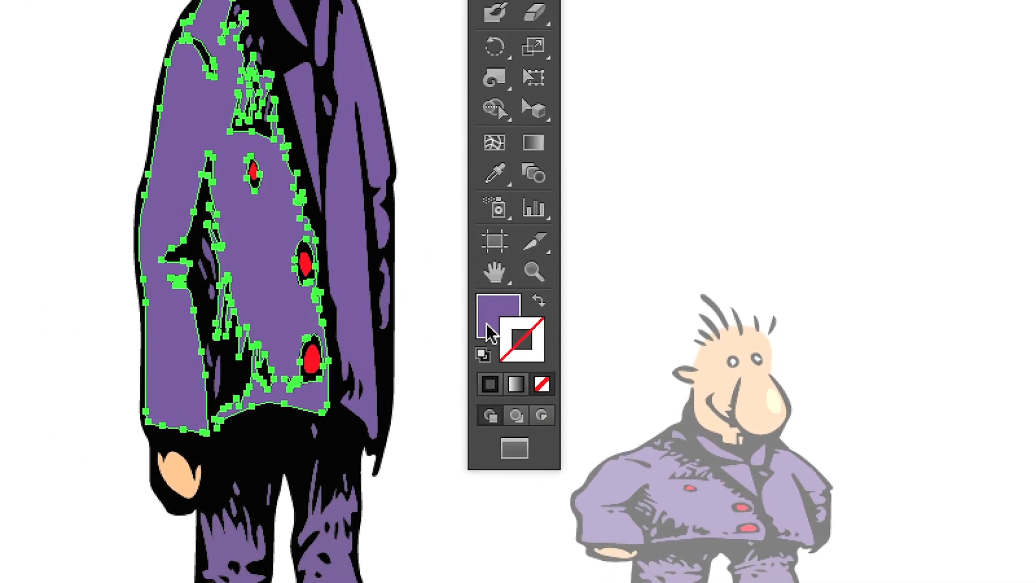
pyautogui.click(684, 436)
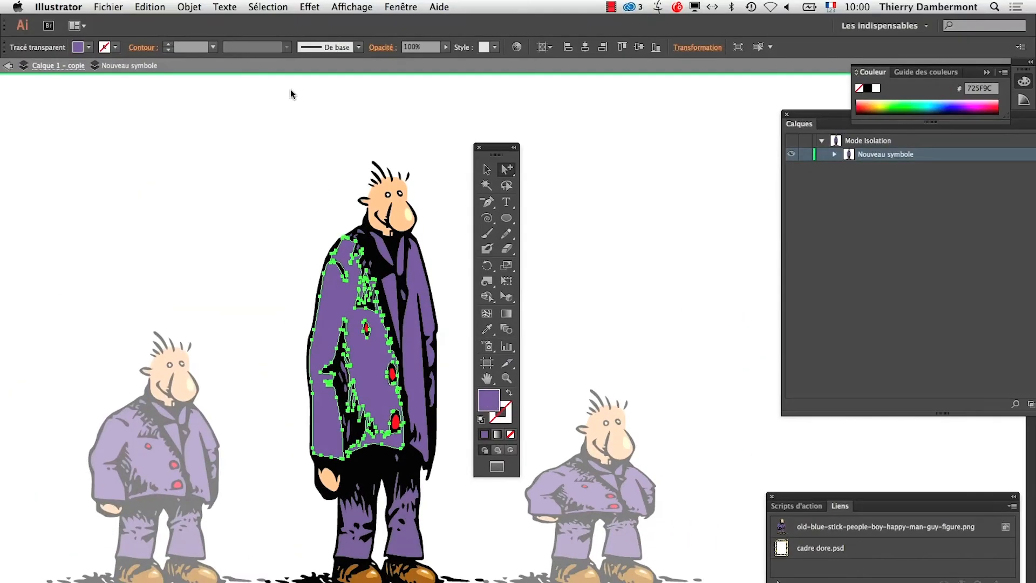
pyautogui.click(285, 6)
pyautogui.moveTo(290, 128)
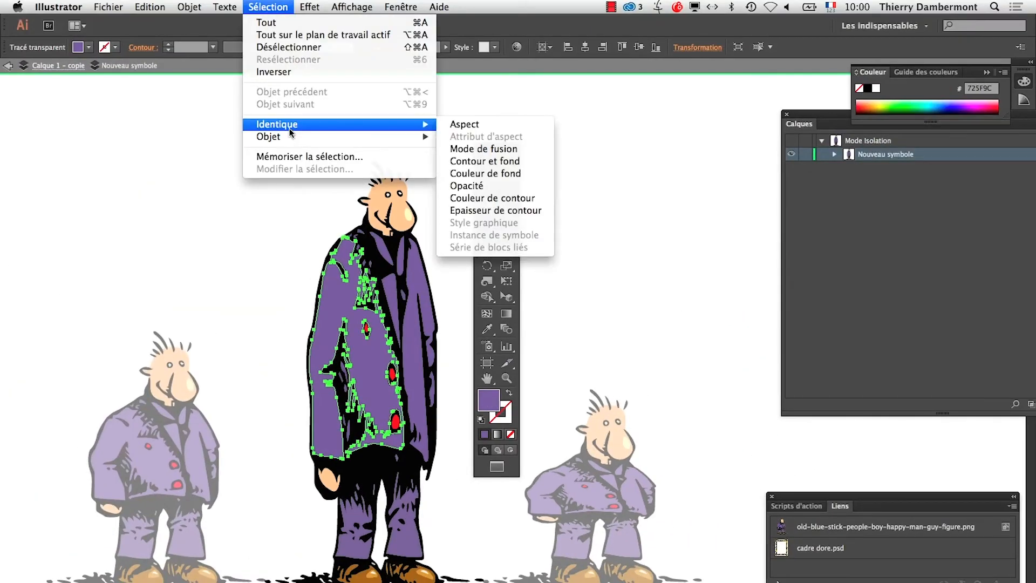
pyautogui.click(543, 173)
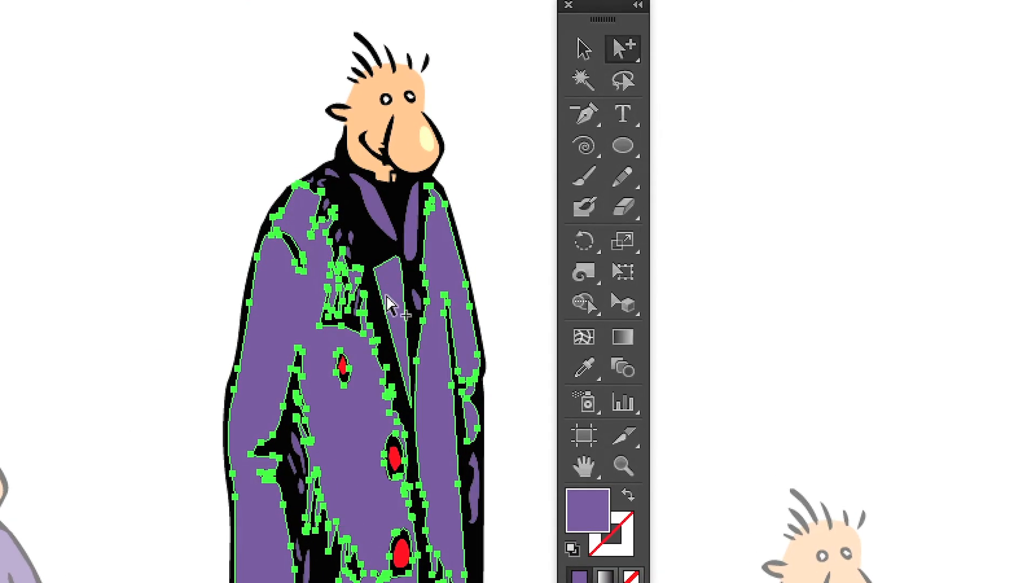
# Add the remaining purple lapel, collar, coat and trouser-leg shapes of the tall character to the selection
pyautogui.keyDown('shift'); pyautogui.click(381, 267); pyautogui.keyUp('shift')
pyautogui.keyDown('shift'); pyautogui.click(420, 290); pyautogui.keyUp('shift')
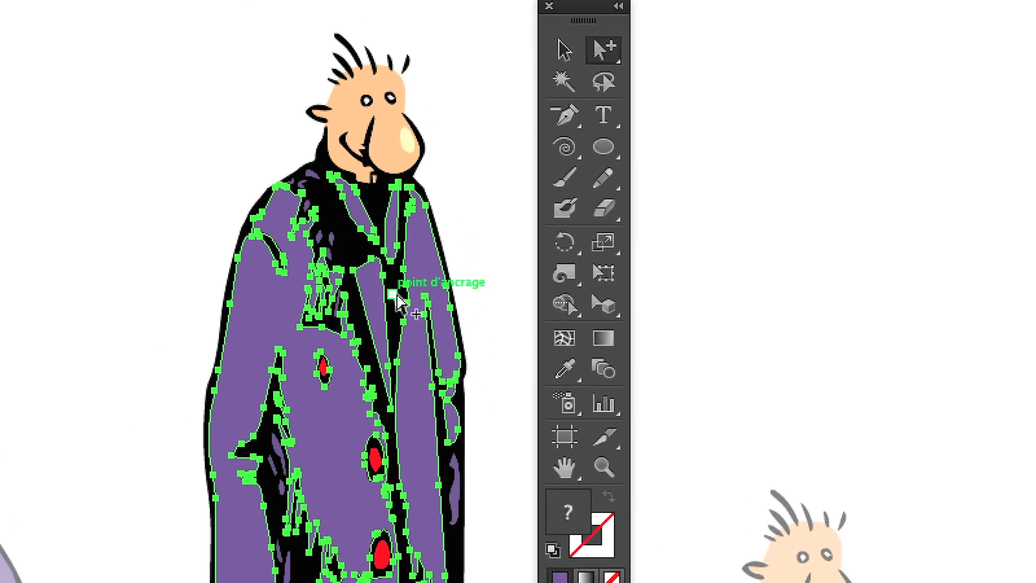
pyautogui.keyDown('shift'); pyautogui.click(423, 351); pyautogui.keyUp('shift')
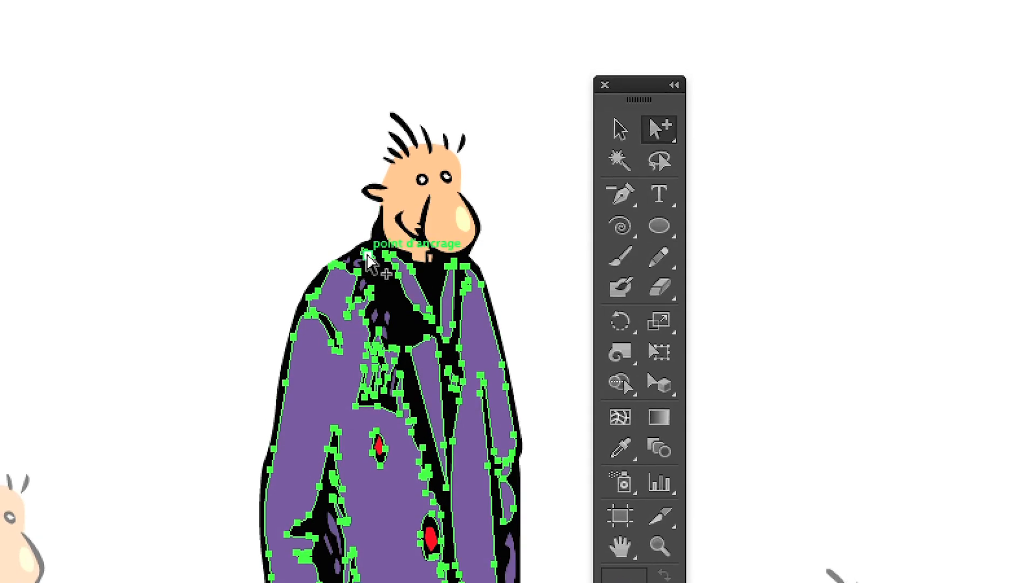
pyautogui.keyDown('shift'); pyautogui.click(346, 222); pyautogui.keyUp('shift')
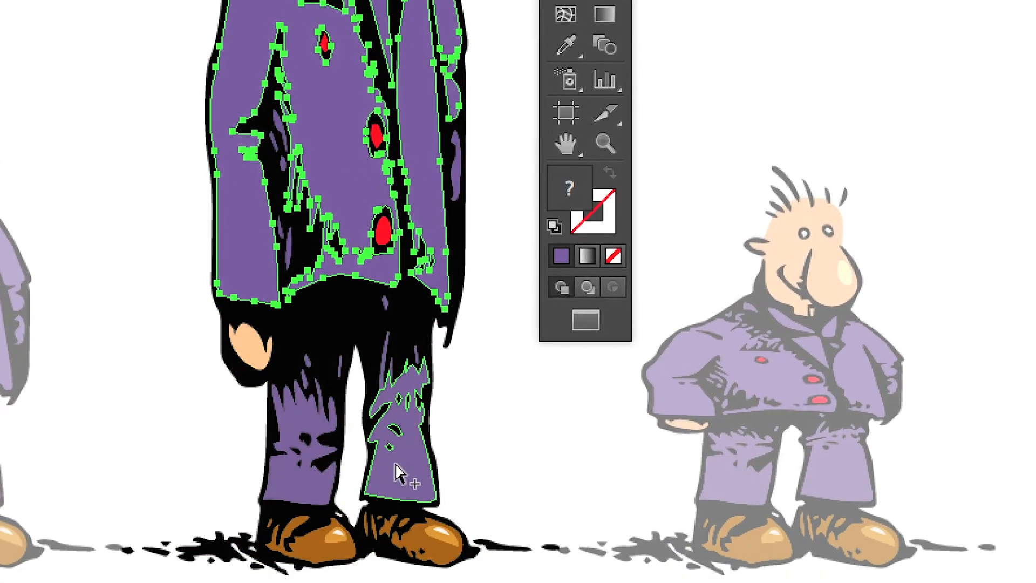
pyautogui.keyDown('shift'); pyautogui.click(418, 550); pyautogui.keyUp('shift')
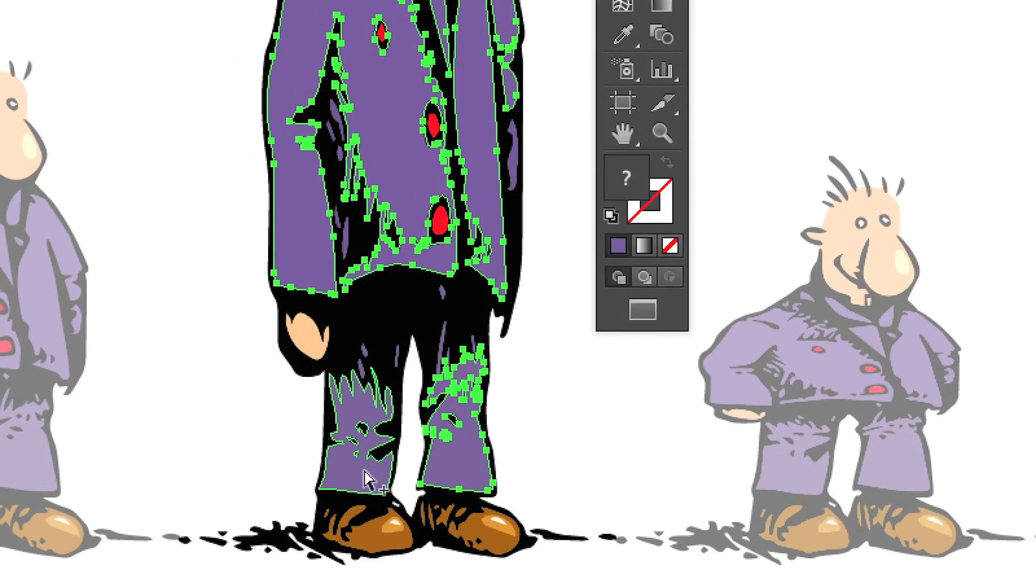
pyautogui.keyDown('shift'); pyautogui.click(330, 562); pyautogui.keyUp('shift')
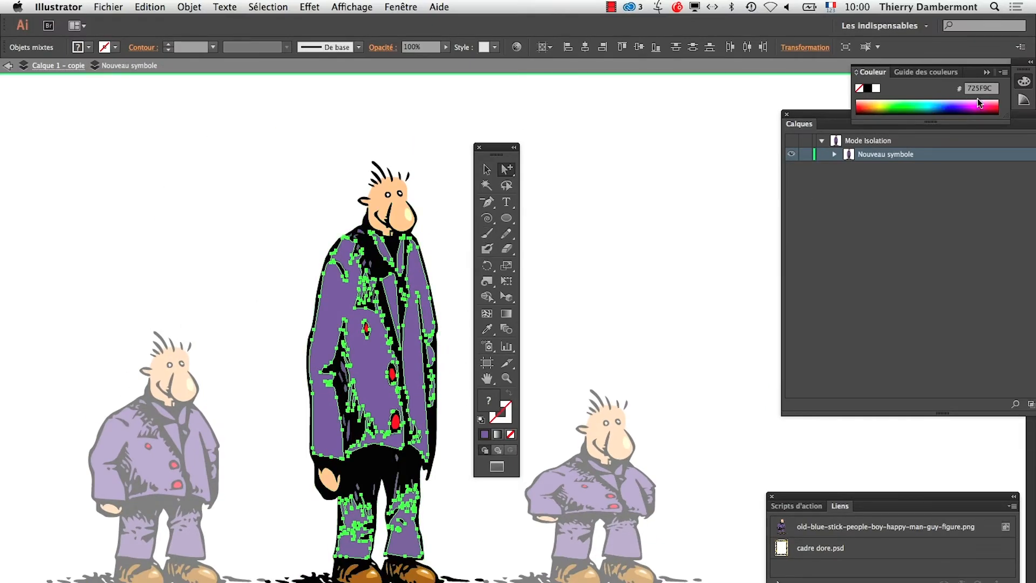
# Detach the Swatches panel beside the tall character and fill the selected clothing shapes with the yellow-green swatch
pyautogui.moveTo(835, 106); pyautogui.dragTo(667, 380)
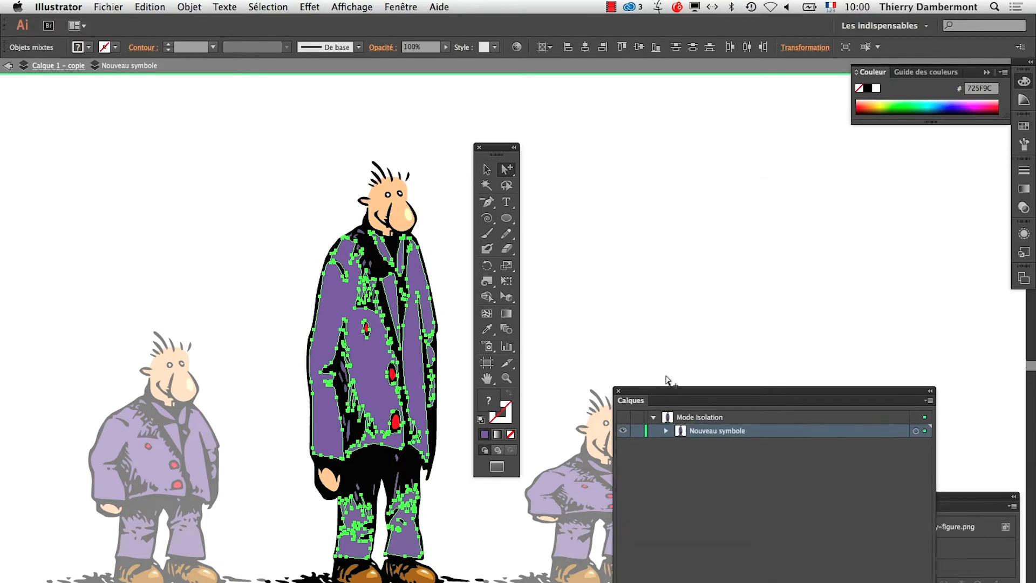
pyautogui.click(1026, 144)
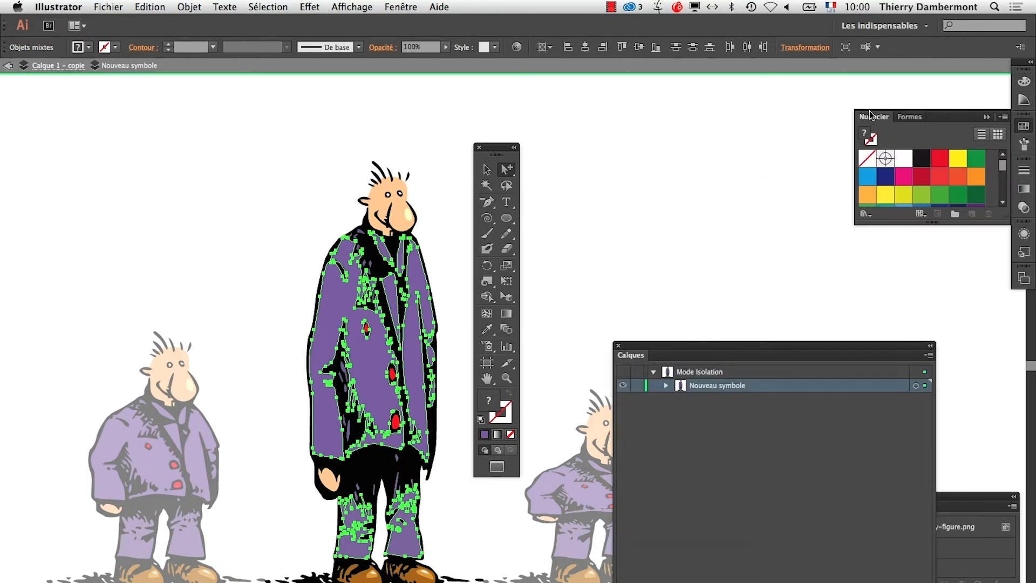
pyautogui.moveTo(870, 114); pyautogui.dragTo(606, 153)
pyautogui.click(636, 228)
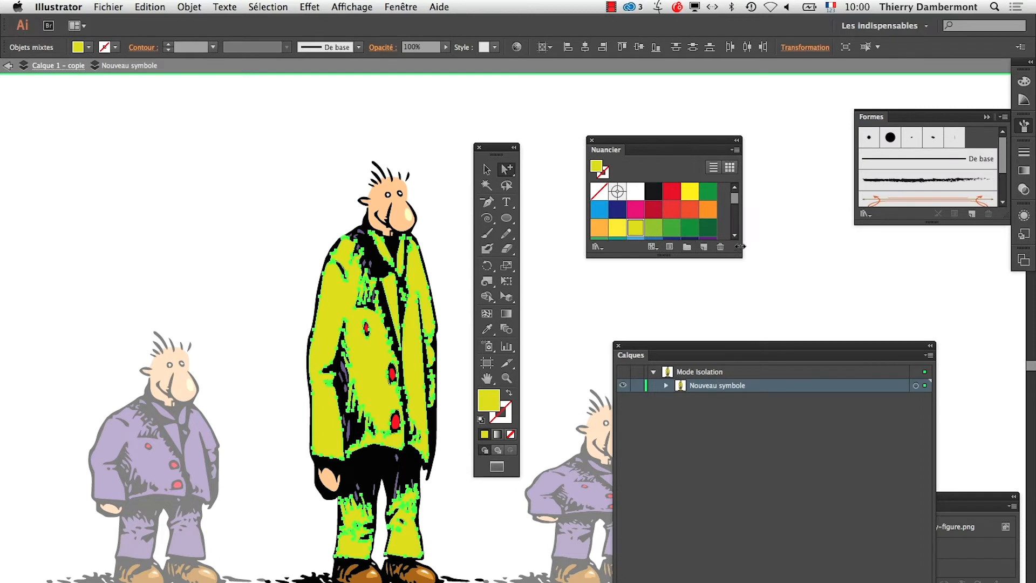
# Enlarge the Swatches panel to show more colors, deselect the artwork and exit isolation mode completely
pyautogui.moveTo(737, 248); pyautogui.dragTo(770, 308)
pyautogui.click(260, 277)
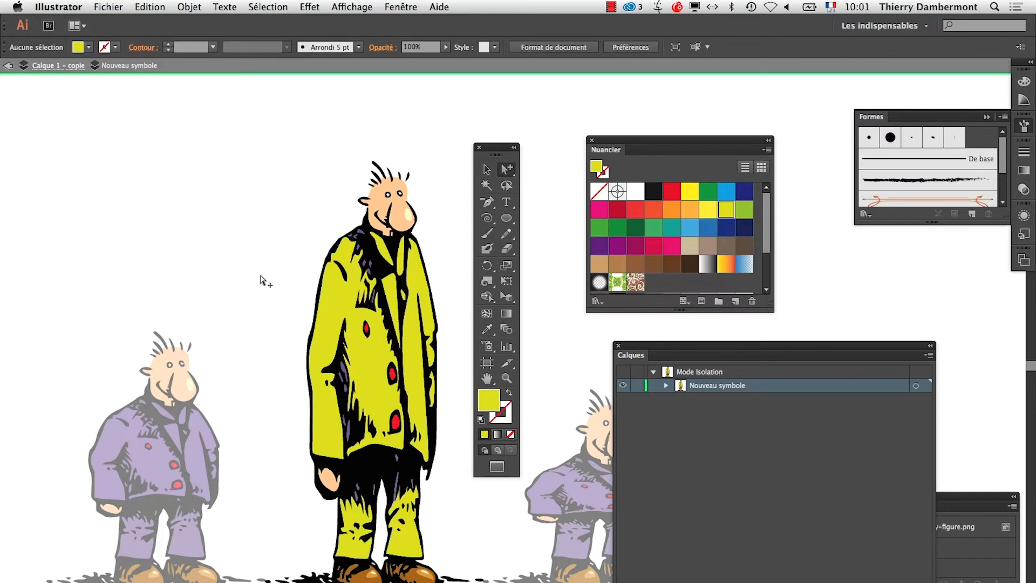
pyautogui.click(7, 66)
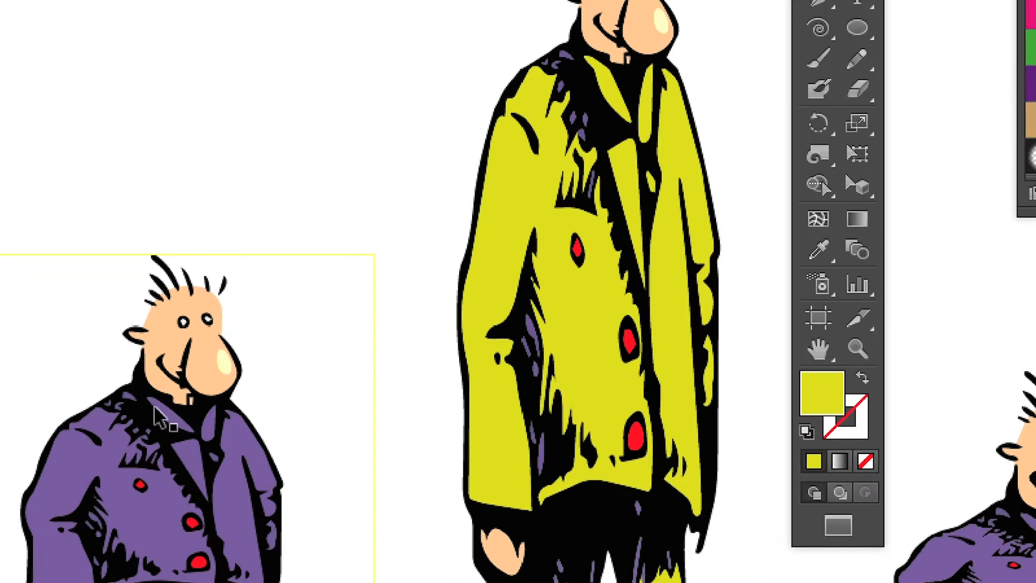
pyautogui.rightClick(155, 415)
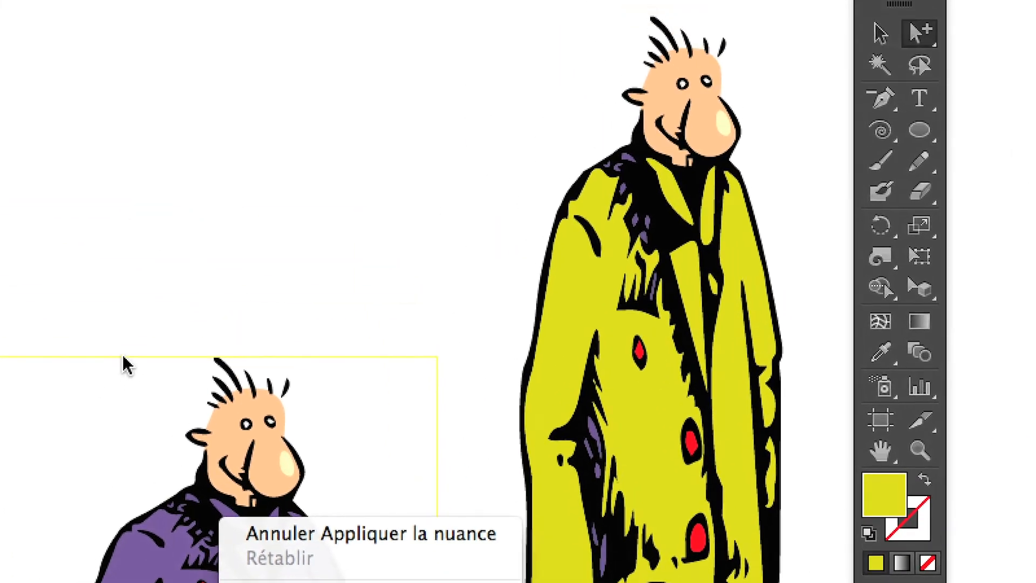
pyautogui.click(46, 214)
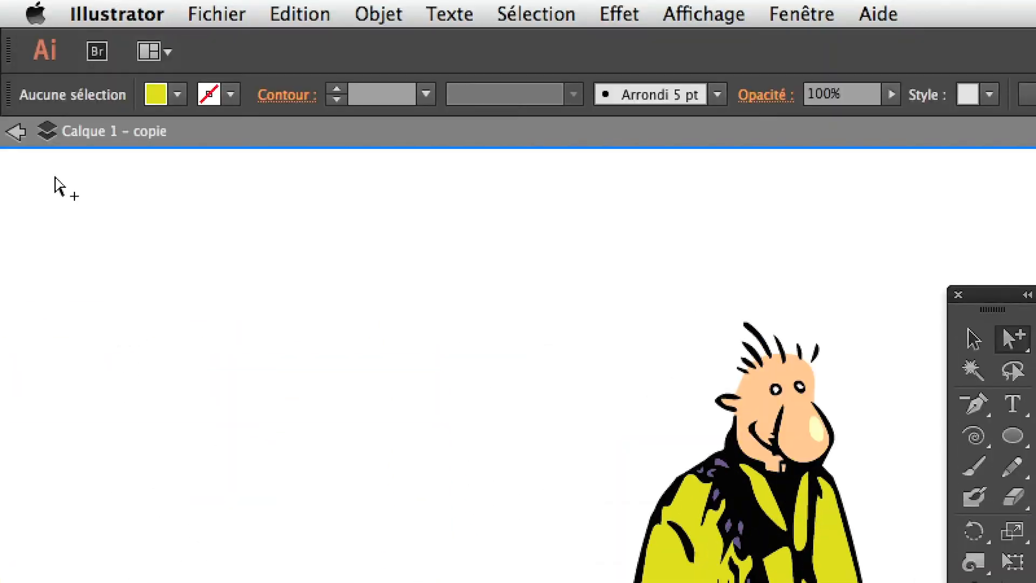
pyautogui.click(19, 136)
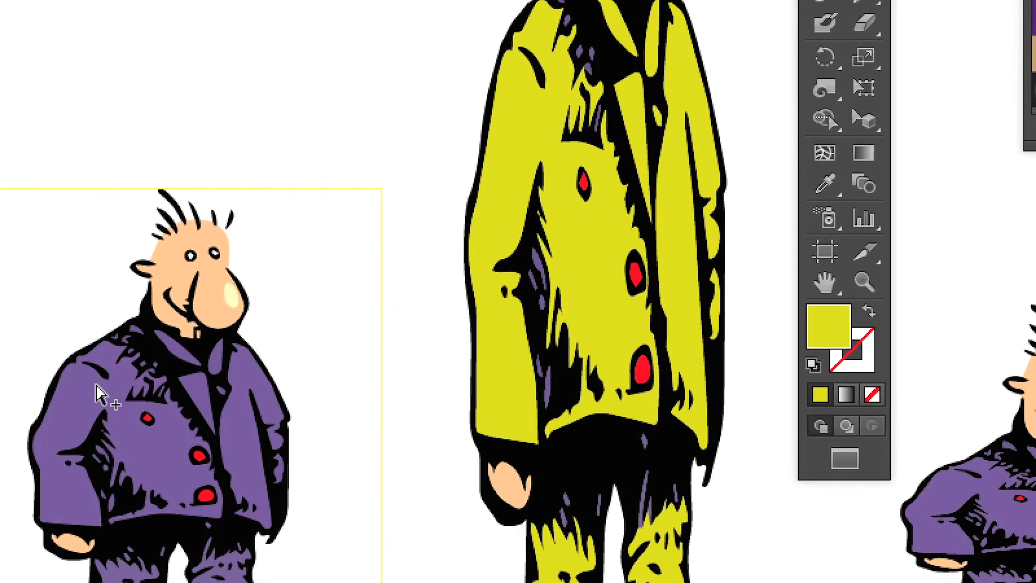
# Isolate the group of the medium-height purple character at the left end of the lower row
pyautogui.click(99, 394)
pyautogui.rightClick(96, 389)
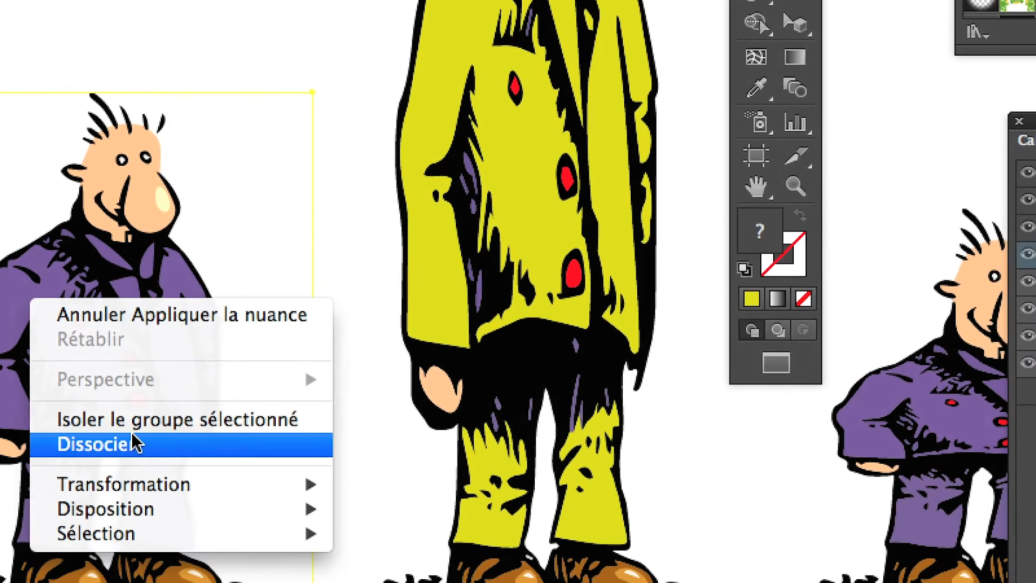
pyautogui.click(202, 514)
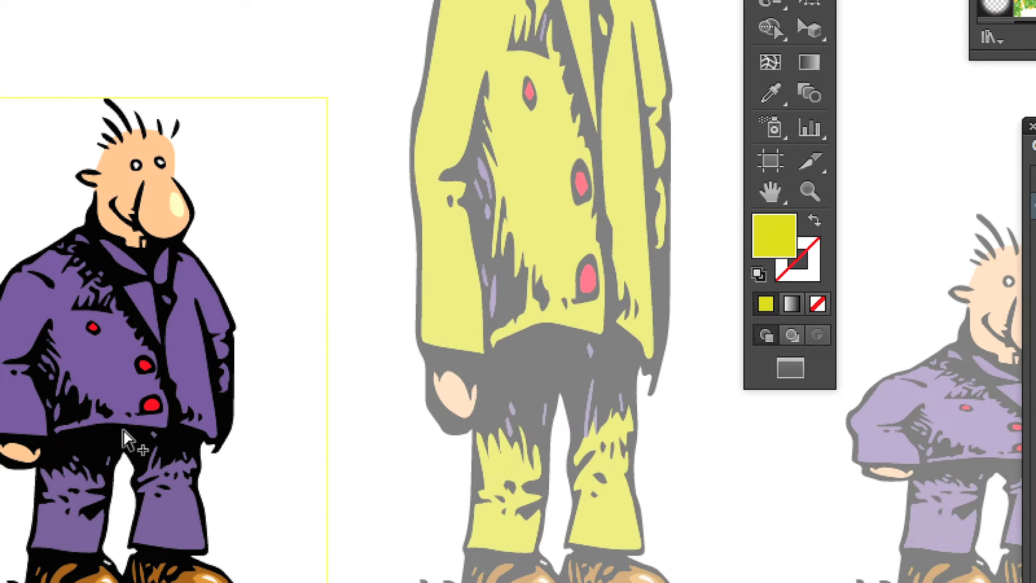
# Select the isolated medium-height character and reveal the contents of its "Nouveau symbole" layer entry
pyautogui.keyDown('alt'); pyautogui.keyDown('super'); pyautogui.click(121, 428); pyautogui.keyUp('super'); pyautogui.keyUp('alt')
pyautogui.keyDown('alt'); pyautogui.keyDown('super'); pyautogui.click(121, 428); pyautogui.keyUp('super'); pyautogui.keyUp('alt')
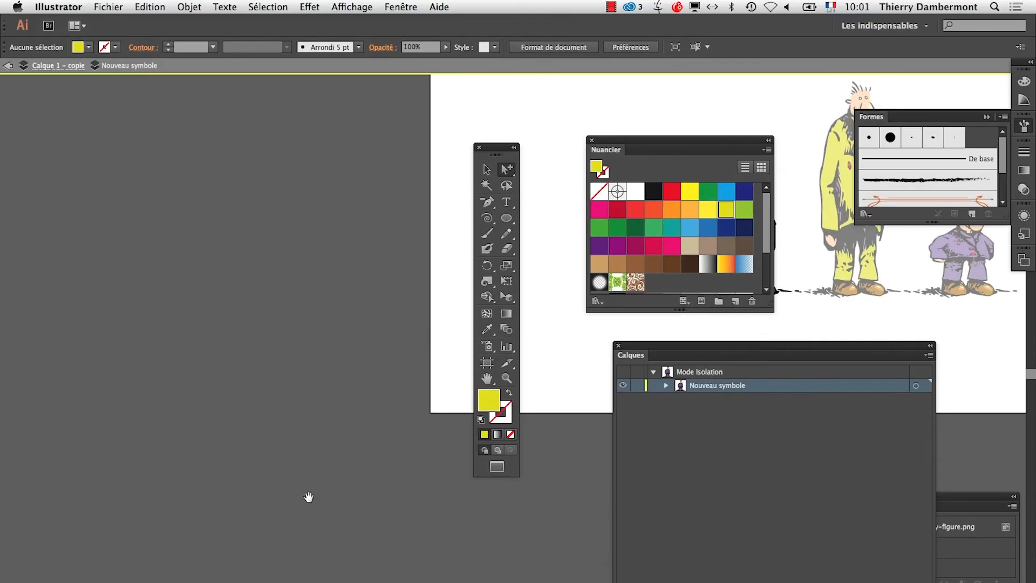
pyautogui.moveTo(416, 480); pyautogui.dragTo(70, 504)
pyautogui.moveTo(316, 497); pyautogui.dragTo(126, 565)
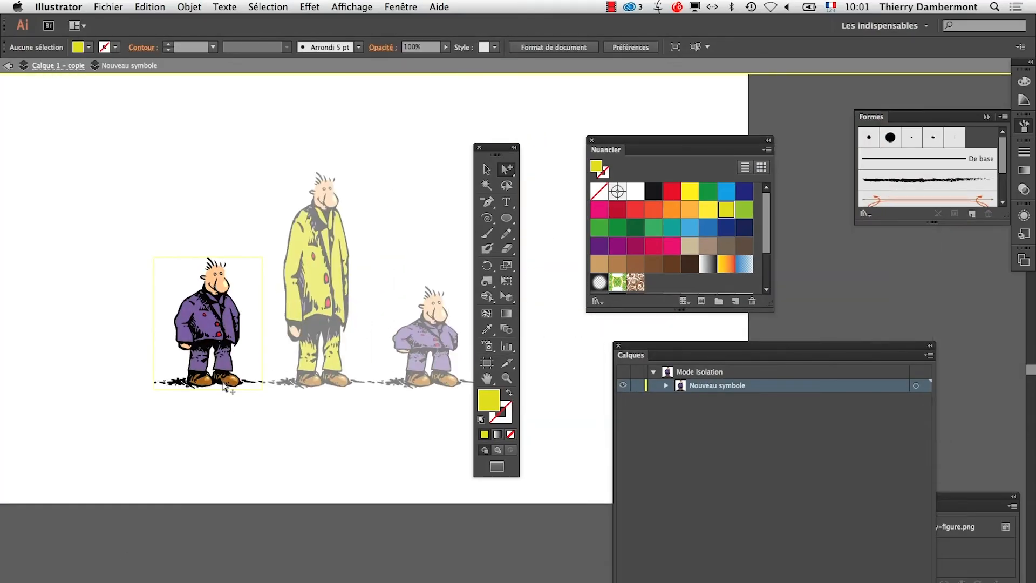
pyautogui.click(257, 363)
pyautogui.click(430, 414)
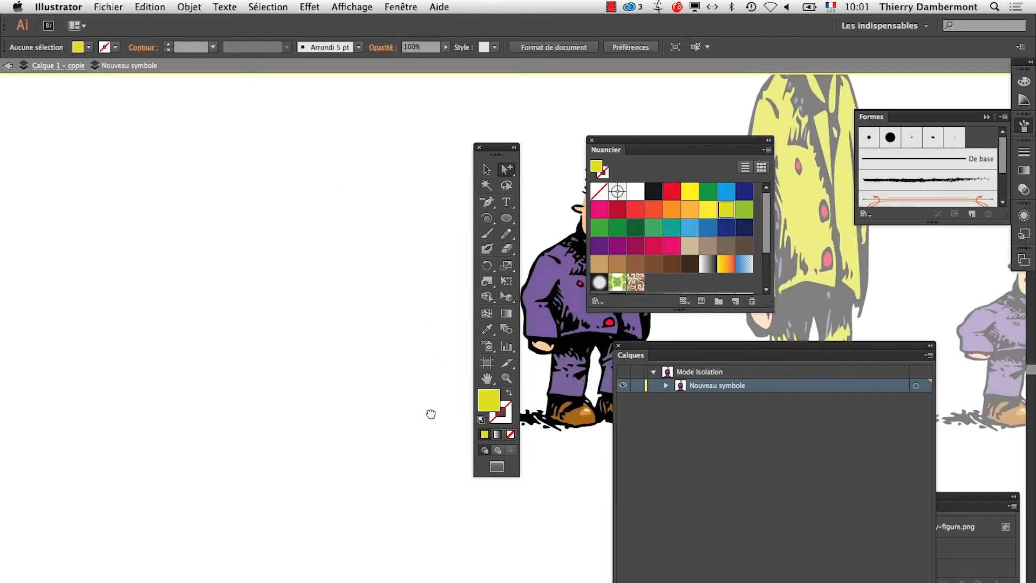
pyautogui.moveTo(430, 414); pyautogui.dragTo(29, 448)
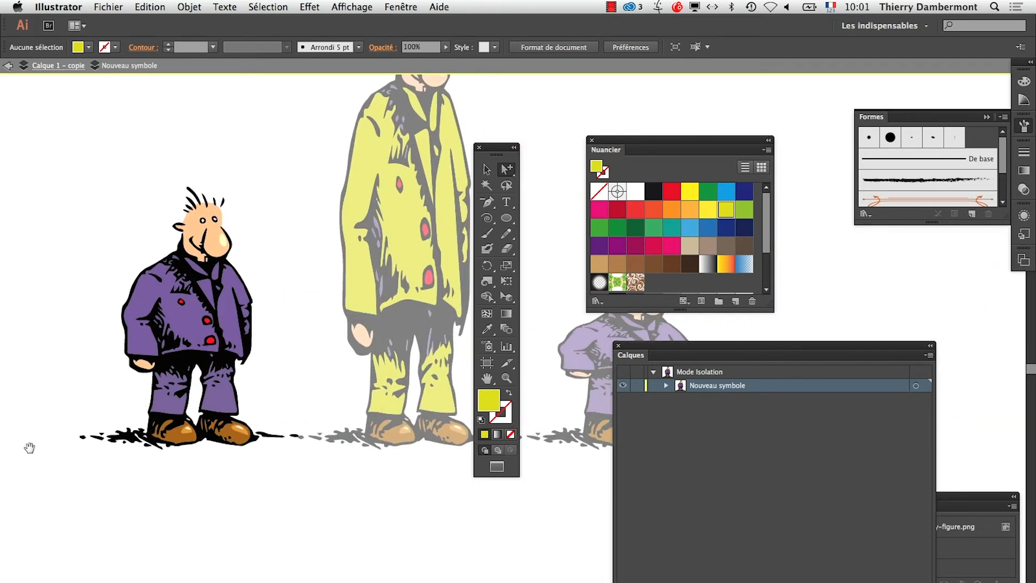
pyautogui.click(167, 312)
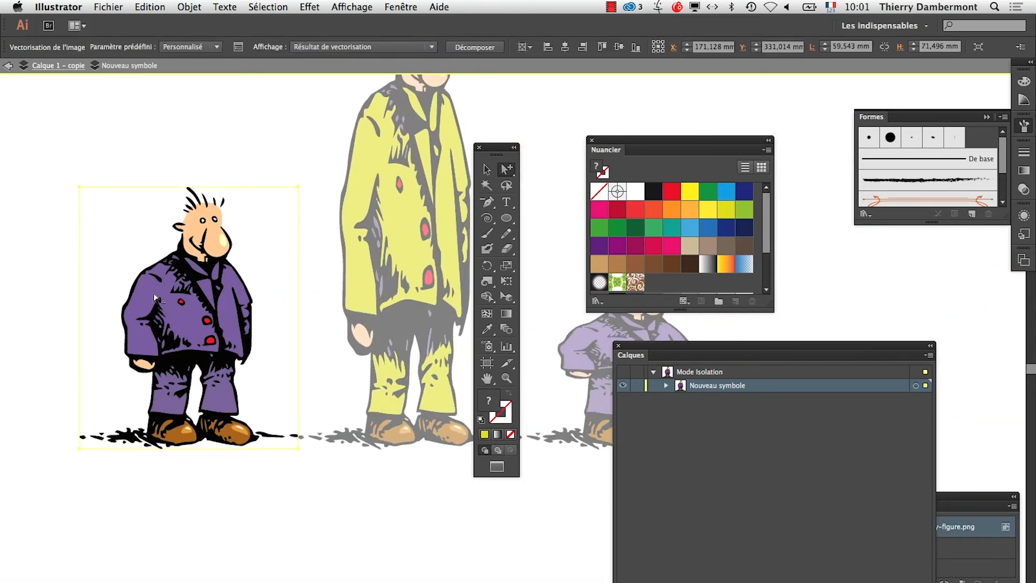
pyautogui.click(201, 308)
pyautogui.moveTo(403, 410); pyautogui.dragTo(146, 388)
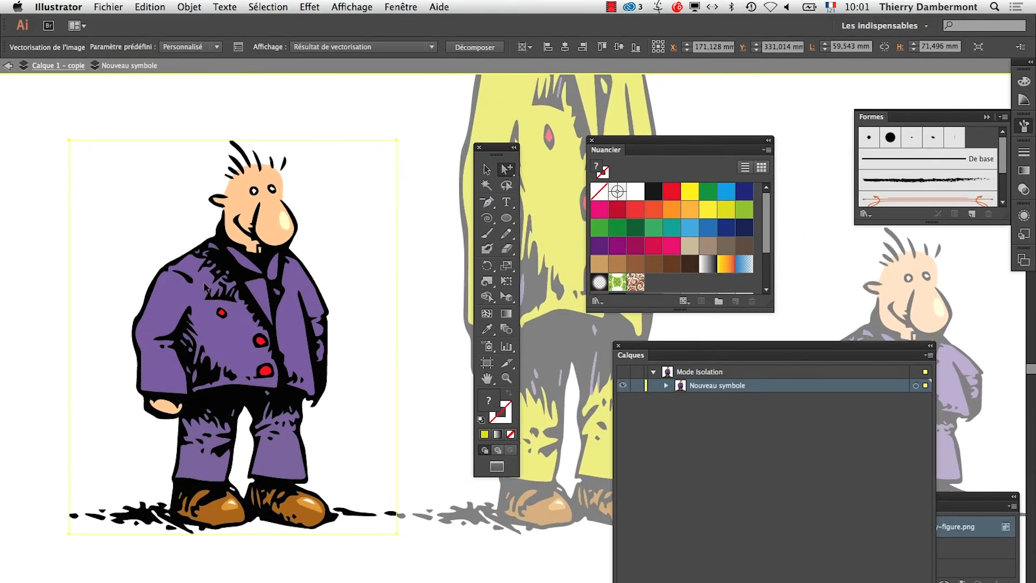
pyautogui.click(667, 385)
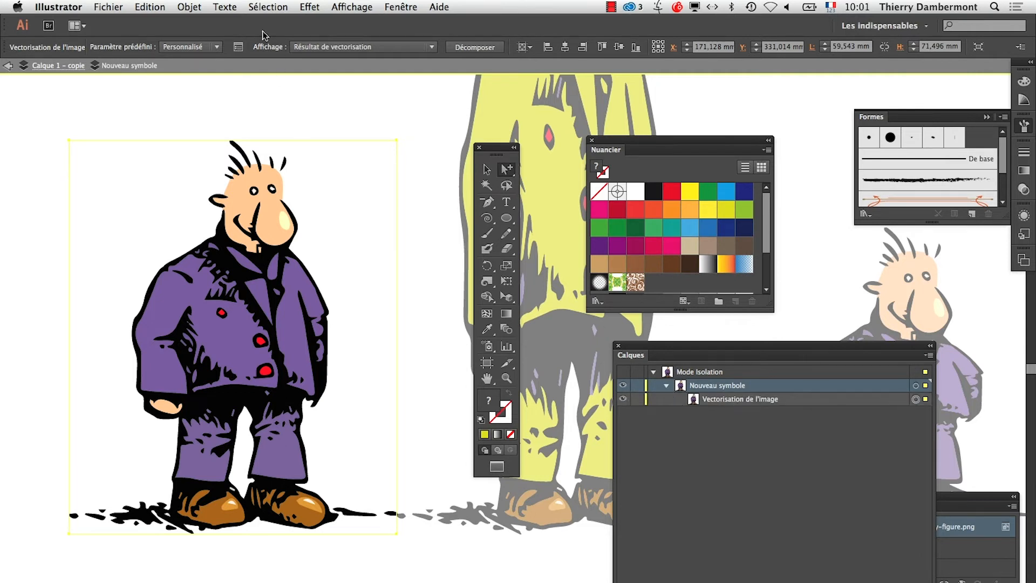
# Expand the medium-height character's image tracing into editable vector paths
pyautogui.click(189, 6)
pyautogui.moveTo(208, 325)
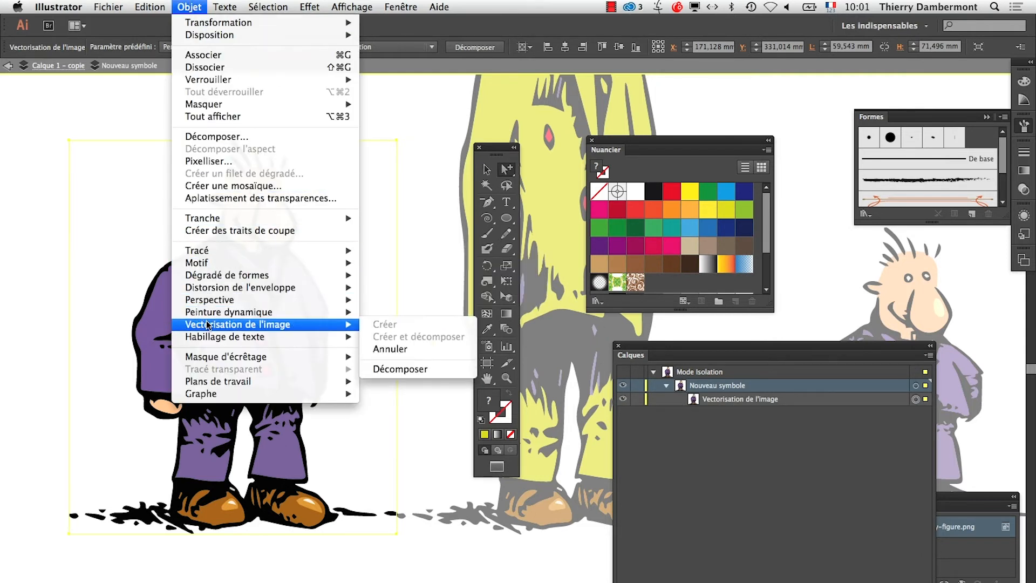
pyautogui.click(389, 369)
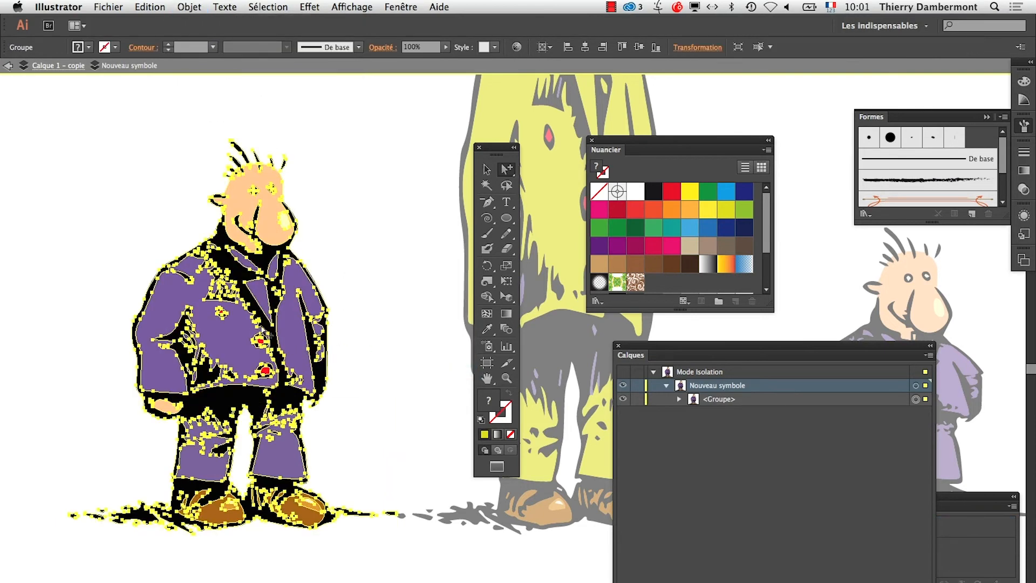
# Select the isolated character's main purple jacket and trouser areas, using matching fill color and adding areas to the selection
pyautogui.click(154, 334)
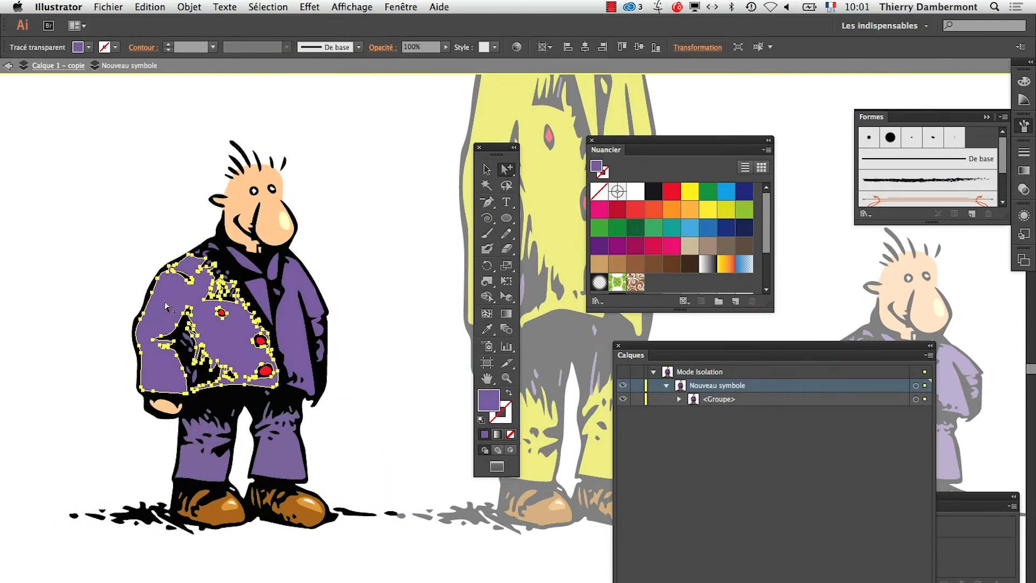
pyautogui.keyDown('super'); pyautogui.click(254, 371); pyautogui.keyUp('super')
pyautogui.moveTo(418, 390); pyautogui.dragTo(167, 427)
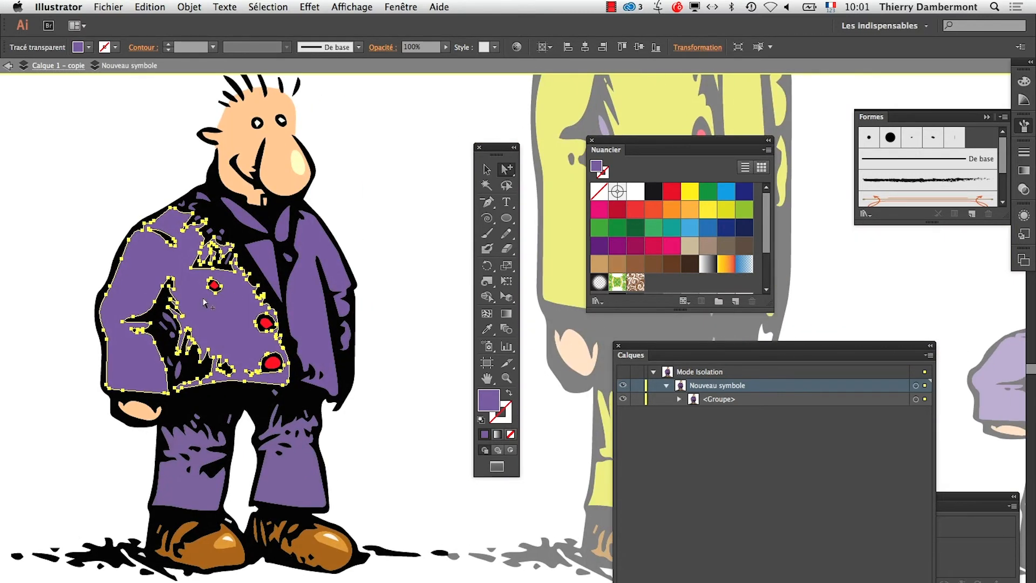
pyautogui.click(276, 6)
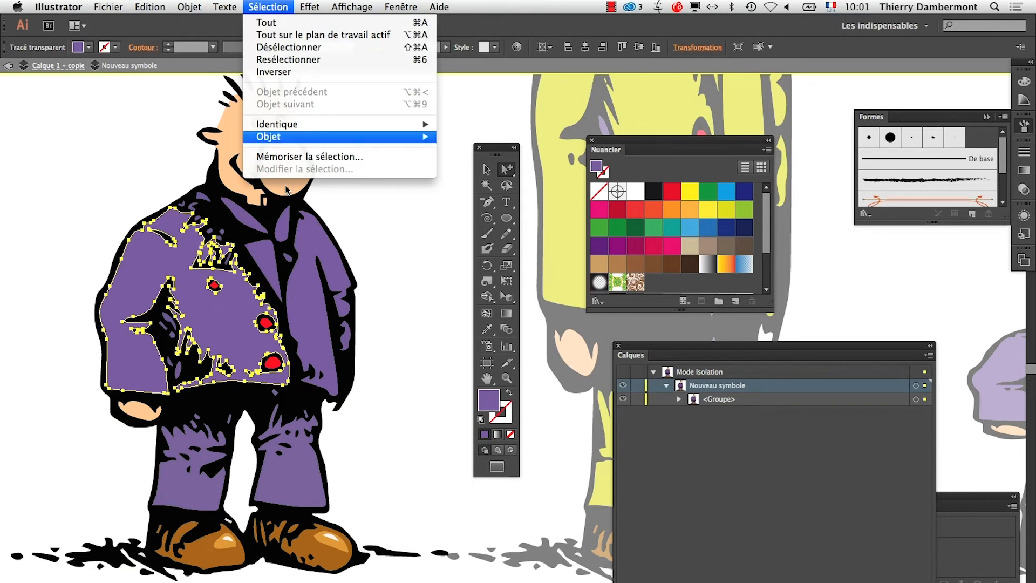
pyautogui.moveTo(295, 131)
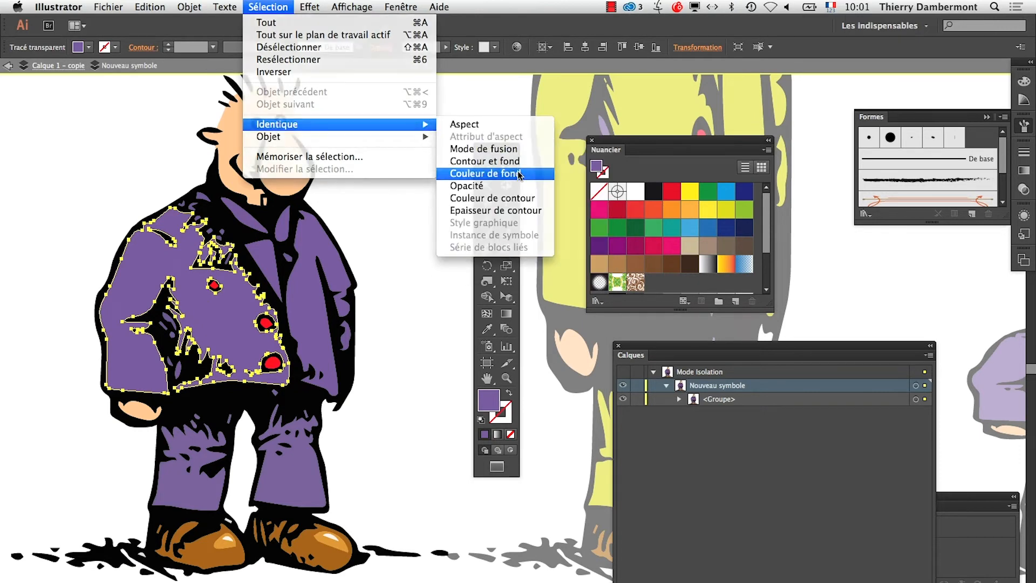
pyautogui.click(486, 174)
pyautogui.keyDown('shift'); pyautogui.click(289, 484); pyautogui.keyUp('shift')
pyautogui.keyDown('shift'); pyautogui.click(215, 488); pyautogui.keyUp('shift')
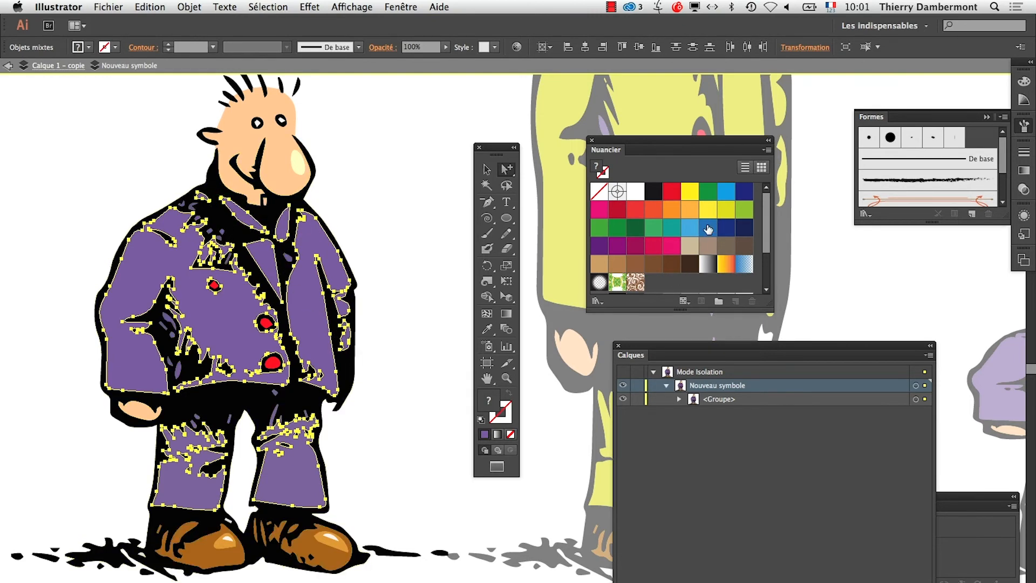
# Try light blue on the selected clothing, fill it with the grey-brown swatch instead, and deselect it
pyautogui.click(697, 233)
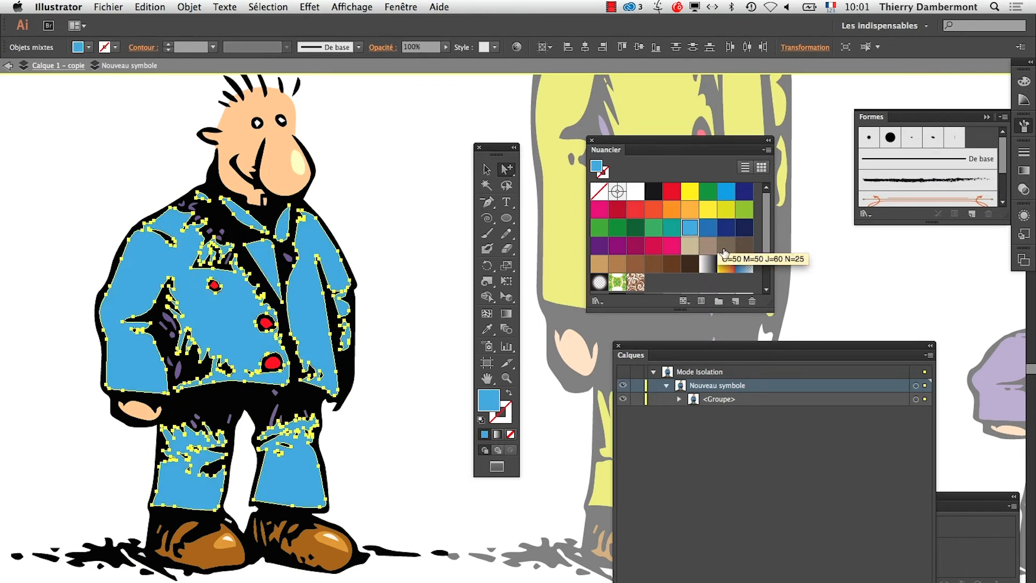
pyautogui.click(705, 249)
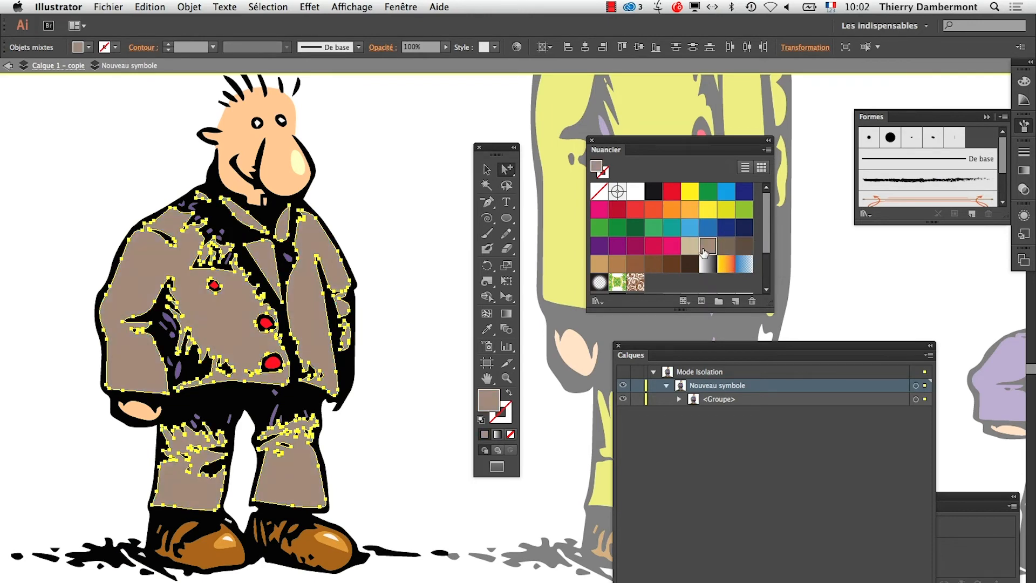
pyautogui.click(448, 272)
# Exit isolation mode completely to return to the full document
pyautogui.keyDown('alt'); pyautogui.keyDown('super'); pyautogui.click(379, 393); pyautogui.keyUp('super'); pyautogui.keyUp('alt')
pyautogui.keyDown('alt'); pyautogui.keyDown('super'); pyautogui.click(379, 393); pyautogui.keyUp('super'); pyautogui.keyUp('alt')
pyautogui.moveTo(400, 400); pyautogui.dragTo(46, 421)
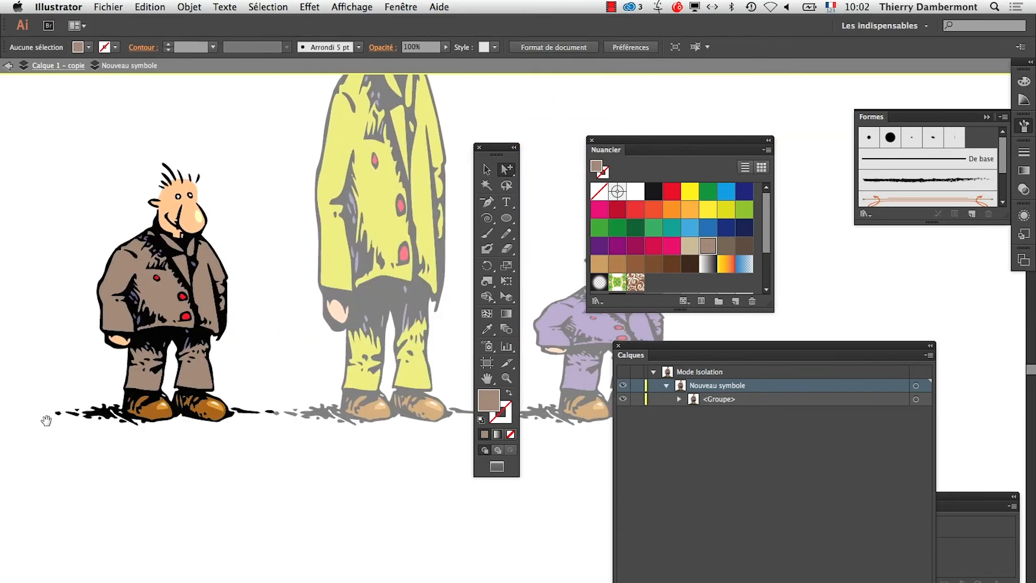
pyautogui.click(10, 65)
pyautogui.click(10, 66)
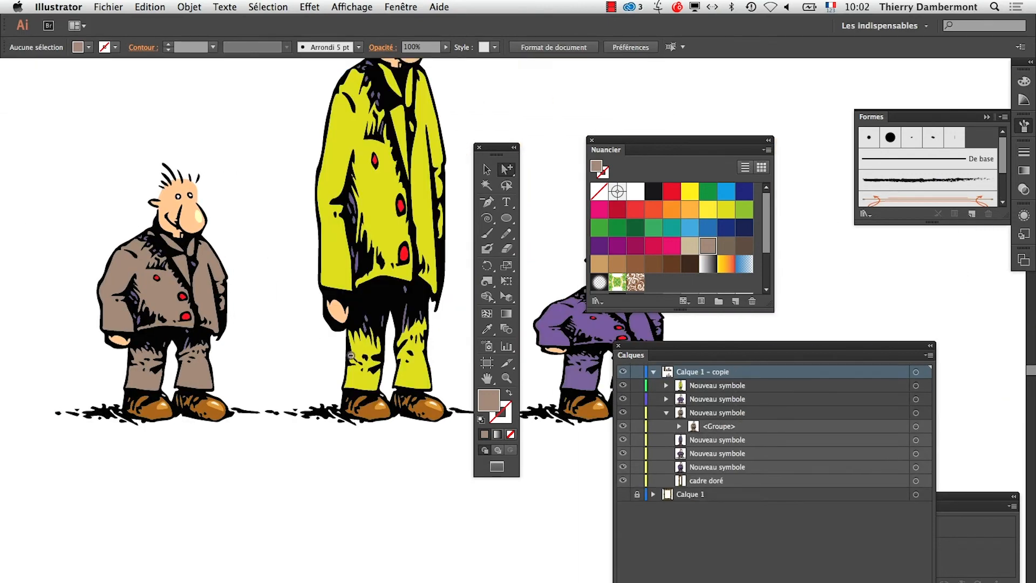
# Move the tools and the Swatches panel away from the three characters of the lower row
pyautogui.keyDown('alt'); pyautogui.keyDown('super'); pyautogui.click(351, 356); pyautogui.keyUp('super'); pyautogui.keyUp('alt')
pyautogui.keyDown('alt'); pyautogui.keyDown('super'); pyautogui.click(351, 357); pyautogui.keyUp('super'); pyautogui.keyUp('alt')
pyautogui.moveTo(342, 382); pyautogui.dragTo(33, 368)
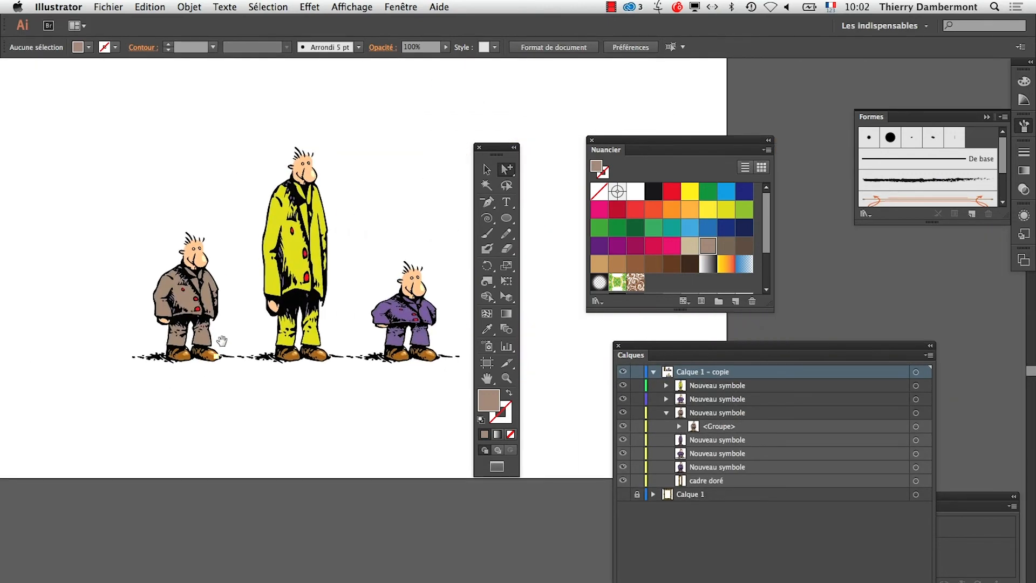
pyautogui.press('v')
pyautogui.moveTo(493, 150); pyautogui.dragTo(50, 115)
pyautogui.moveTo(656, 140); pyautogui.dragTo(163, 454)
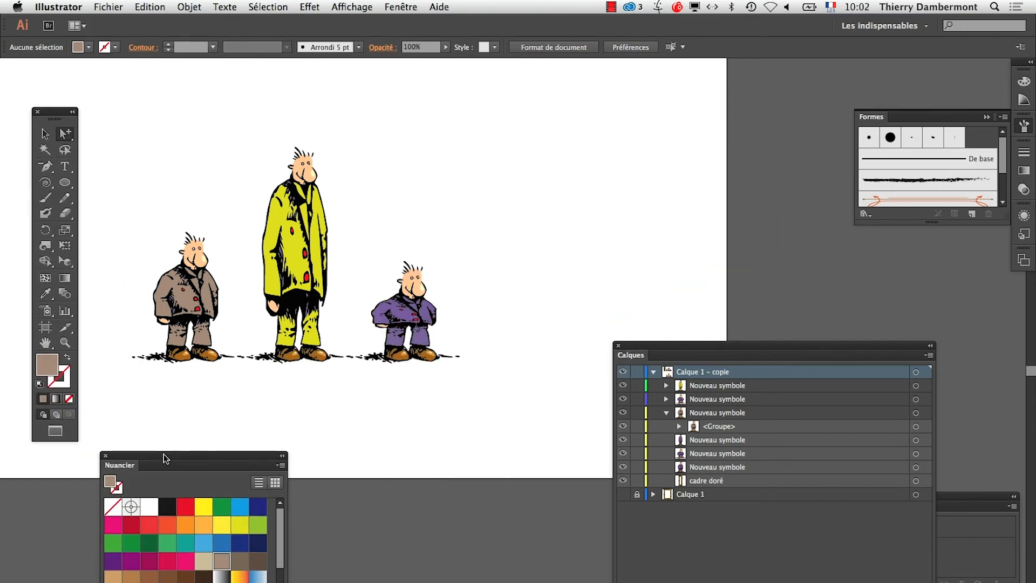
# Check the purple characters of the upper row by selecting them as symbol instances, and clear the selection
pyautogui.hscroll(-2, 389, 413)
pyautogui.scroll(7, 454, 492)
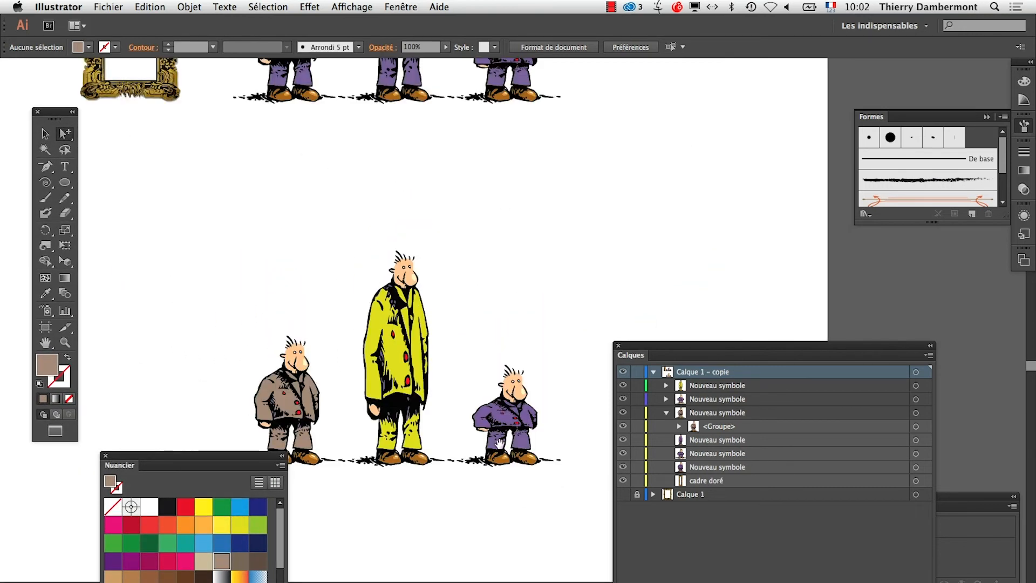
pyautogui.scroll(-6, 454, 492)
pyautogui.scroll(3, 483, 243)
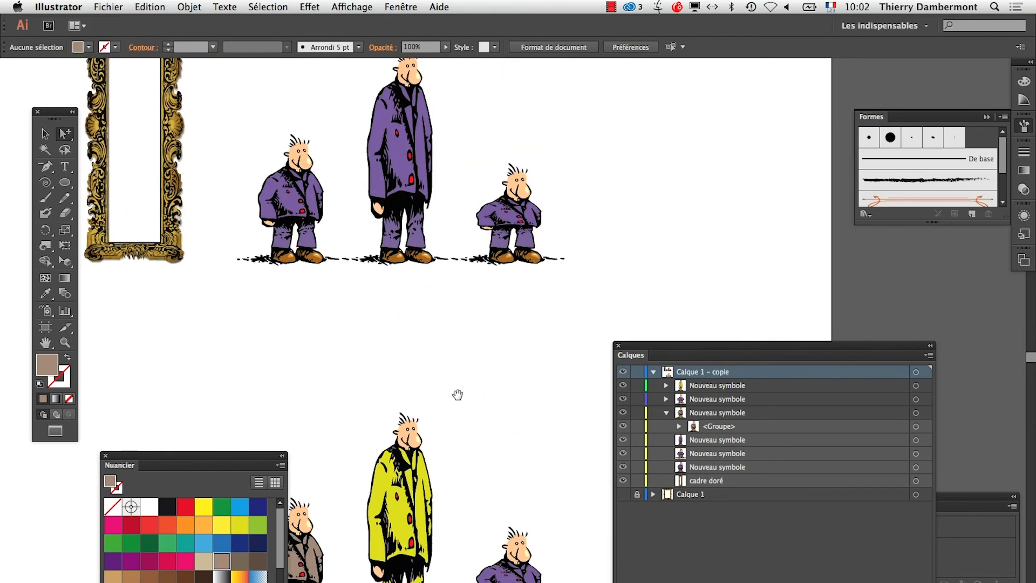
pyautogui.click(45, 133)
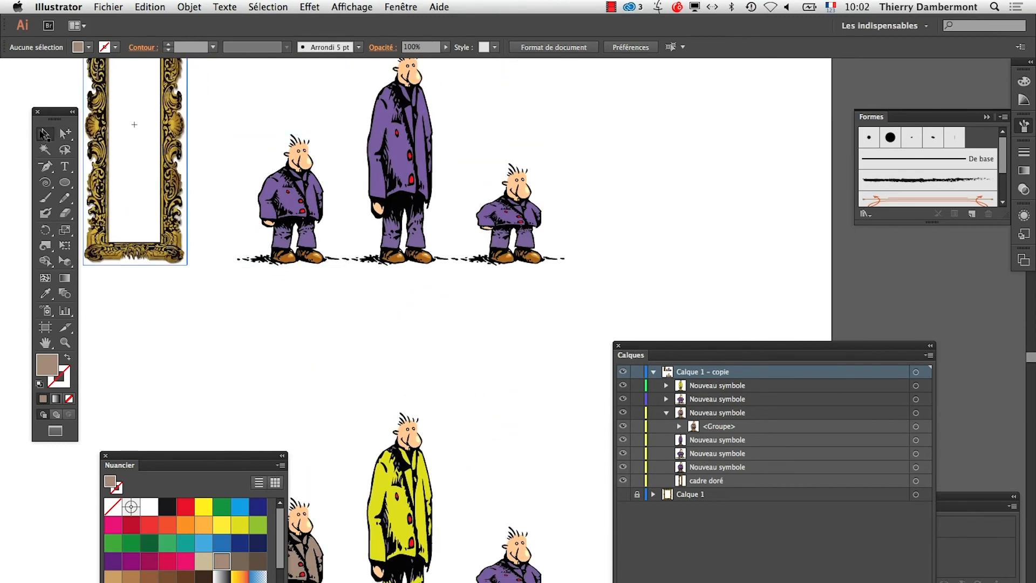
pyautogui.click(388, 216)
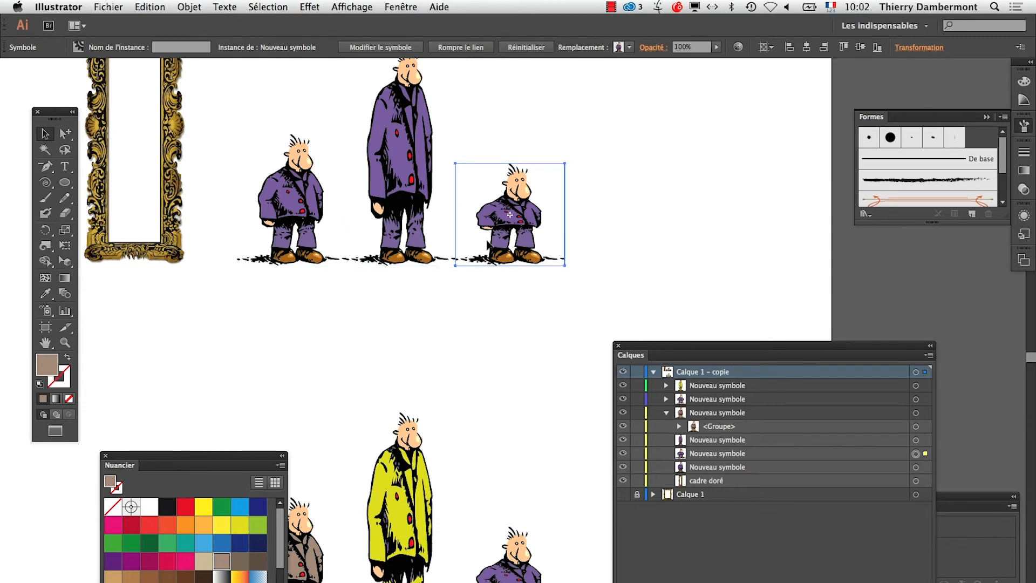
pyautogui.scroll(2, 488, 249)
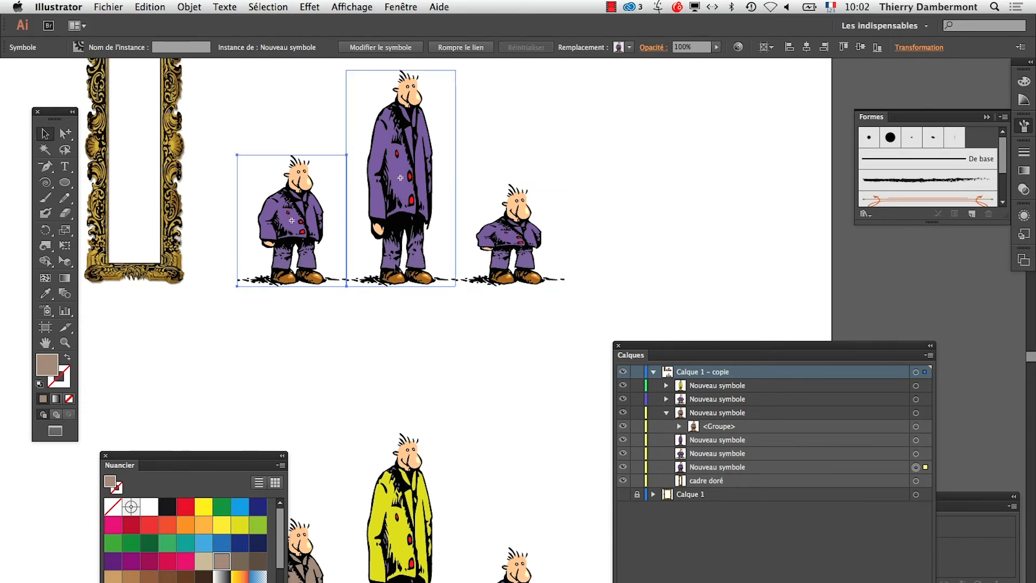
pyautogui.click(453, 327)
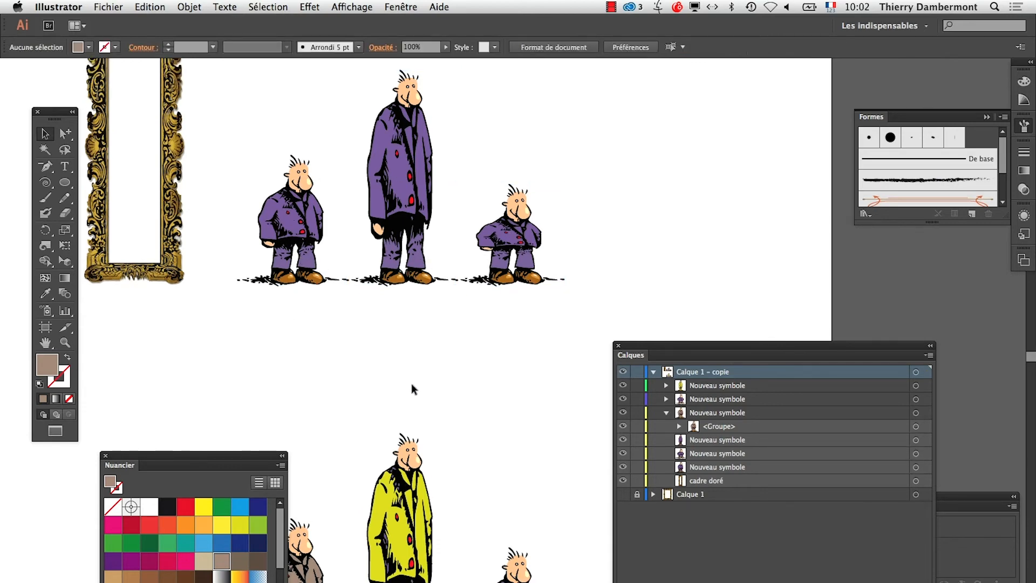
# Select all three expanded characters of the lower row together to inspect their vector paths, and deselect them
pyautogui.moveTo(405, 389); pyautogui.dragTo(372, 143)
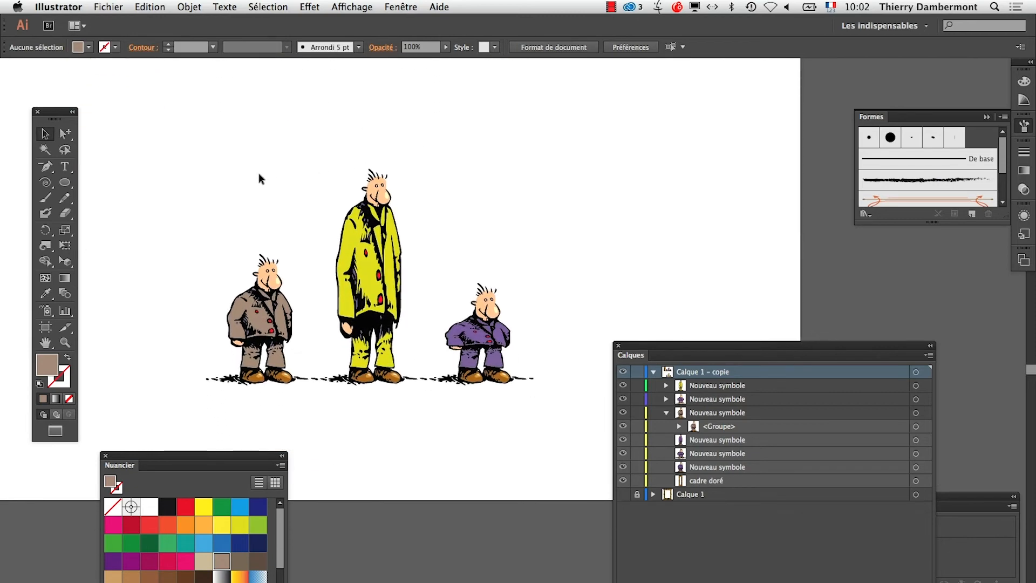
pyautogui.moveTo(566, 390); pyautogui.dragTo(566, 389)
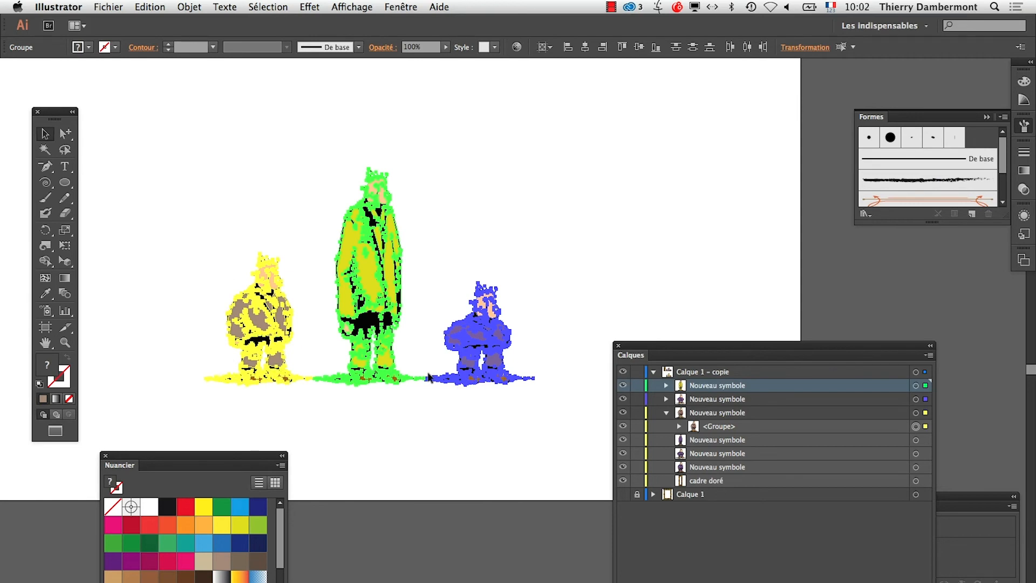
pyautogui.click(451, 424)
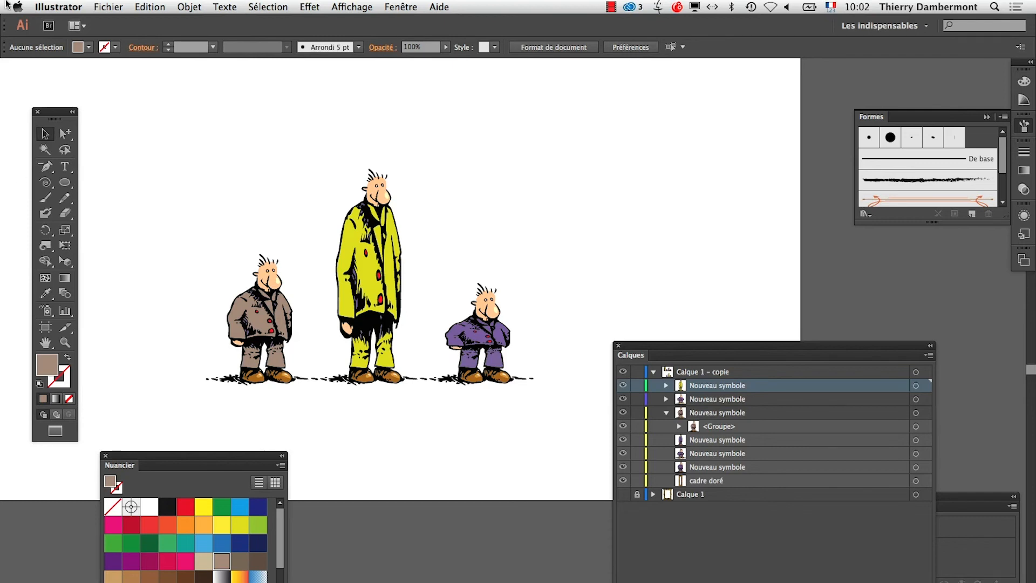
# Save the document as personnage-symbole-9tranches.ai in the Ai-jour8 folder, in Adobe Illustrator format for version Illustrator CC (17.0)
pyautogui.click(120, 7)
pyautogui.click(138, 117)
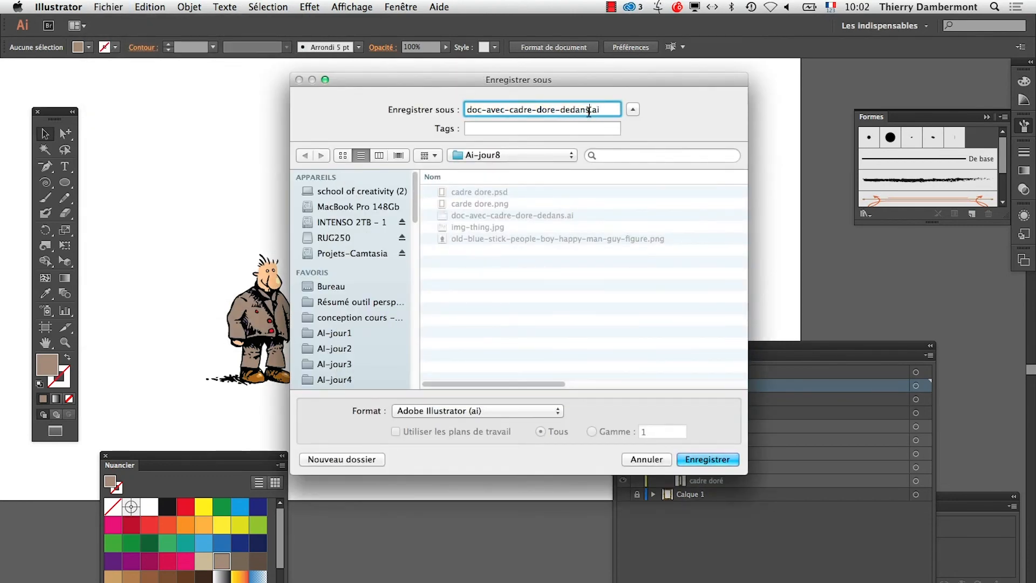
pyautogui.write('personnage-s')
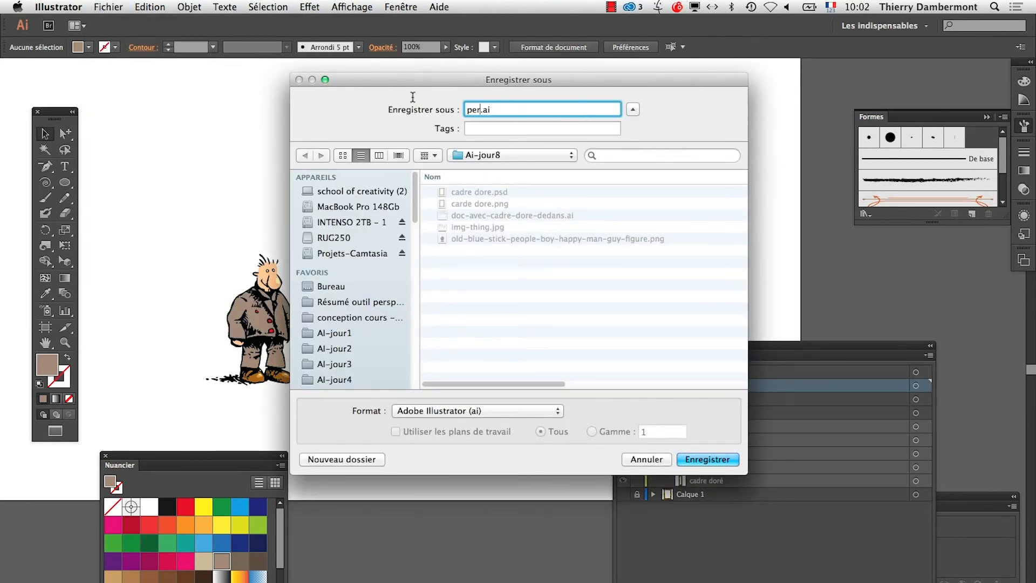
pyautogui.write('ymbole-9tran')
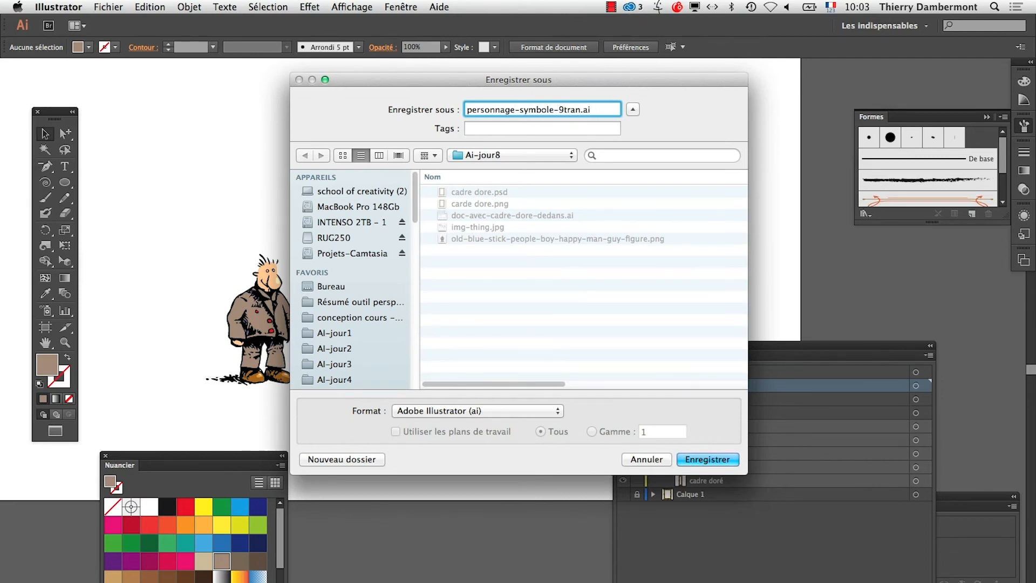
pyautogui.write('ches')
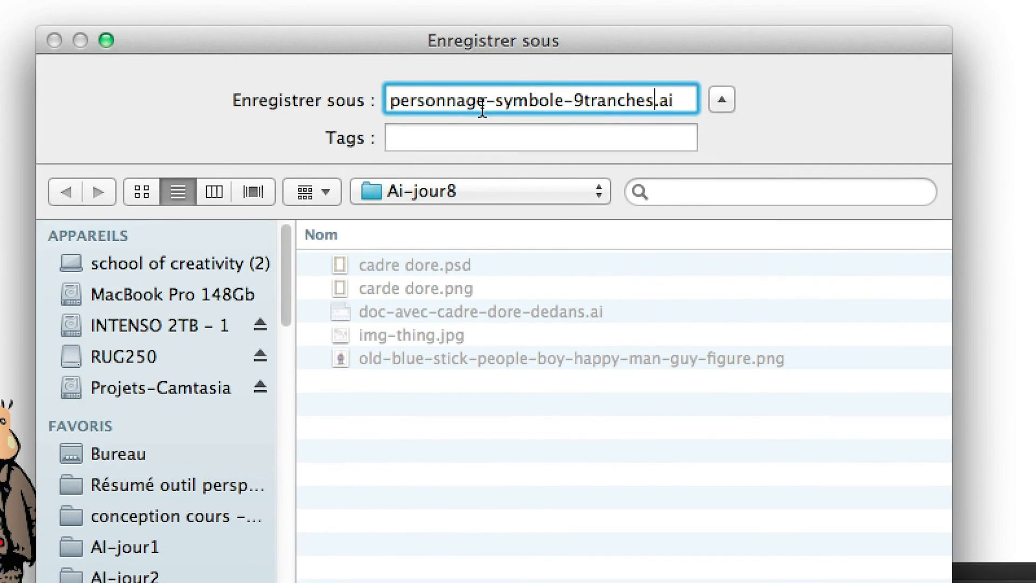
pyautogui.click(616, 122)
pyautogui.write('s')
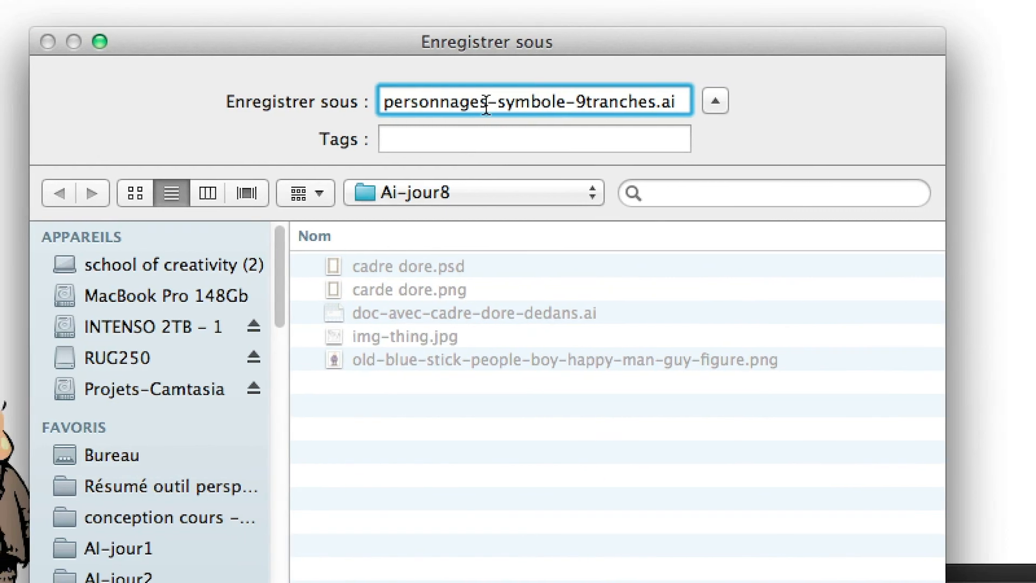
pyautogui.press('BackSpace')
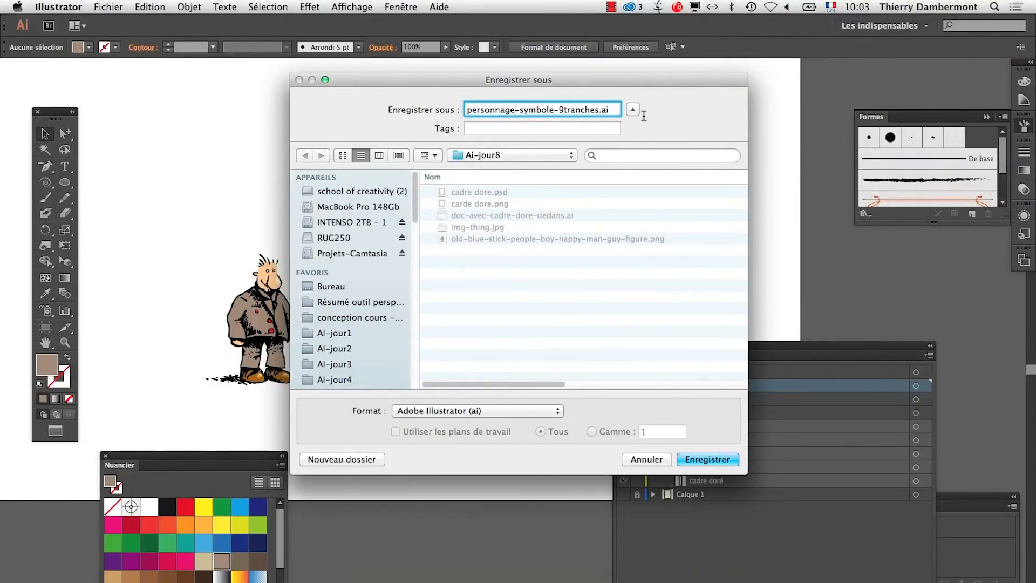
pyautogui.click(708, 459)
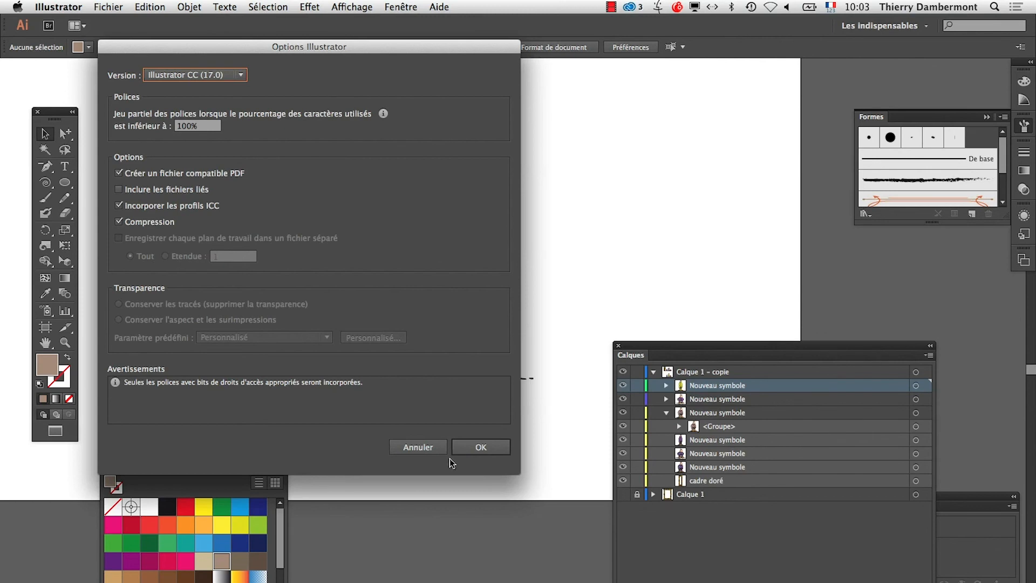
pyautogui.click(463, 448)
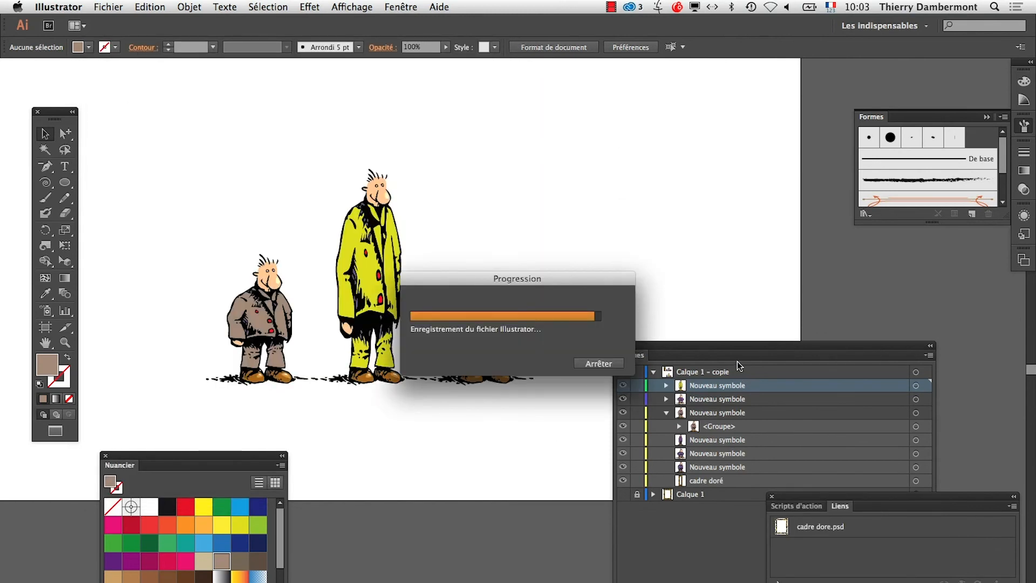
# Switch to Firefox to view the Google Images results for guy "public domain", and return to Illustrator
pyautogui.keyDown('alt'); pyautogui.keyDown('super'); pyautogui.click(465, 276); pyautogui.keyUp('super'); pyautogui.keyUp('alt')
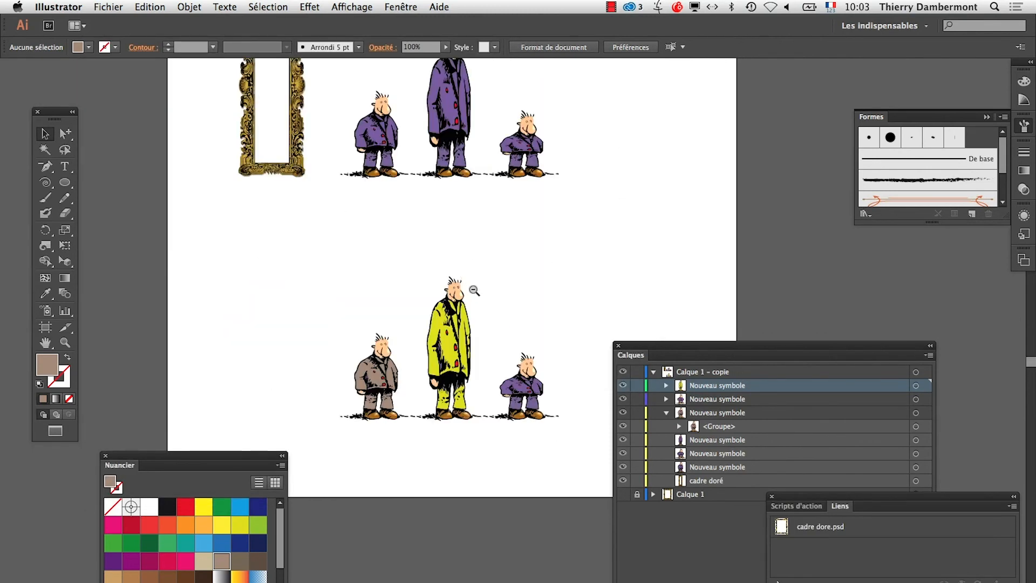
pyautogui.keyDown('alt'); pyautogui.keyDown('super'); pyautogui.click(466, 278); pyautogui.keyUp('super'); pyautogui.keyUp('alt')
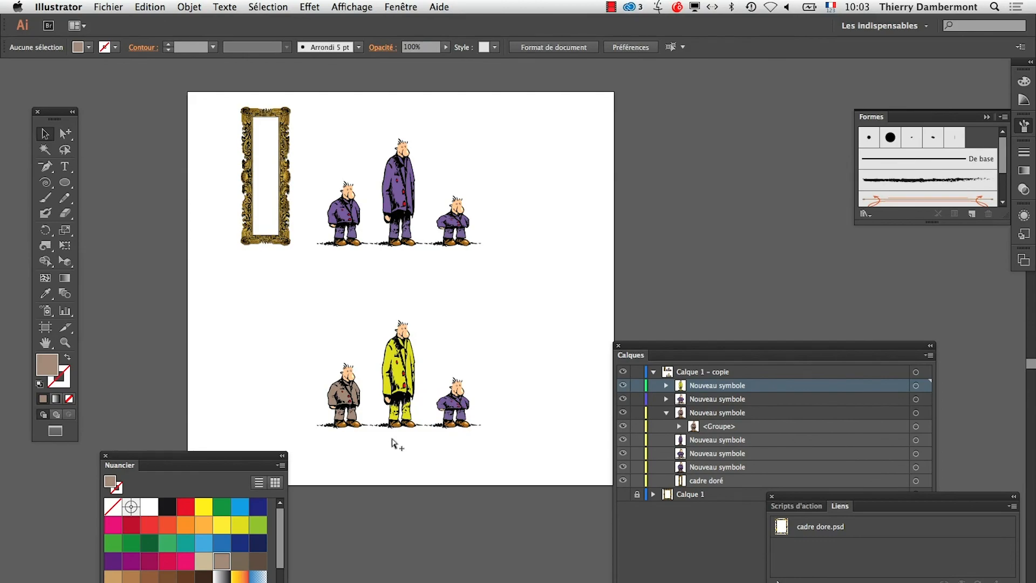
pyautogui.press('super+Tab')
pyautogui.press('super+Tab')
pyautogui.click(86, 32)
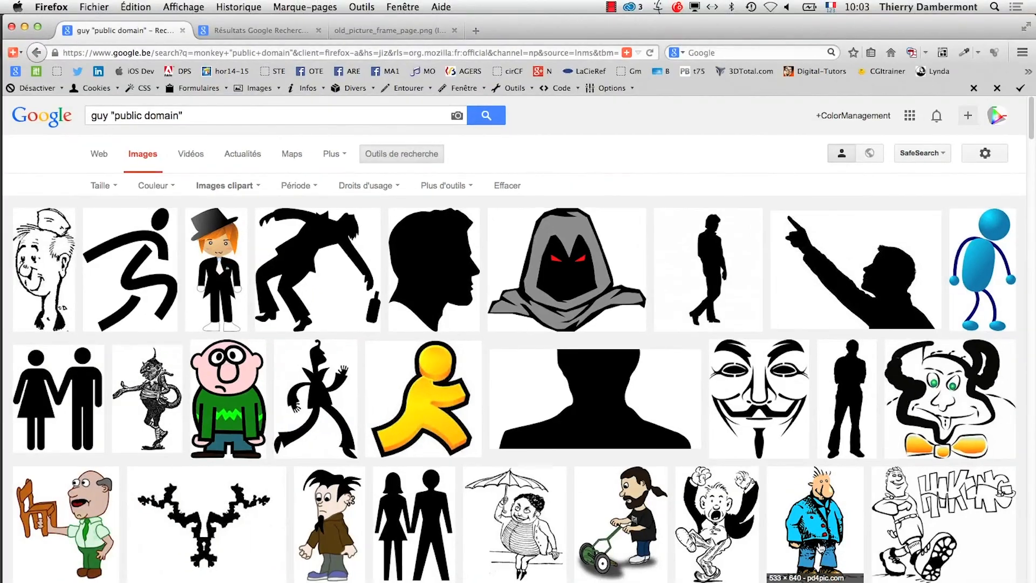
pyautogui.press('super+Tab')
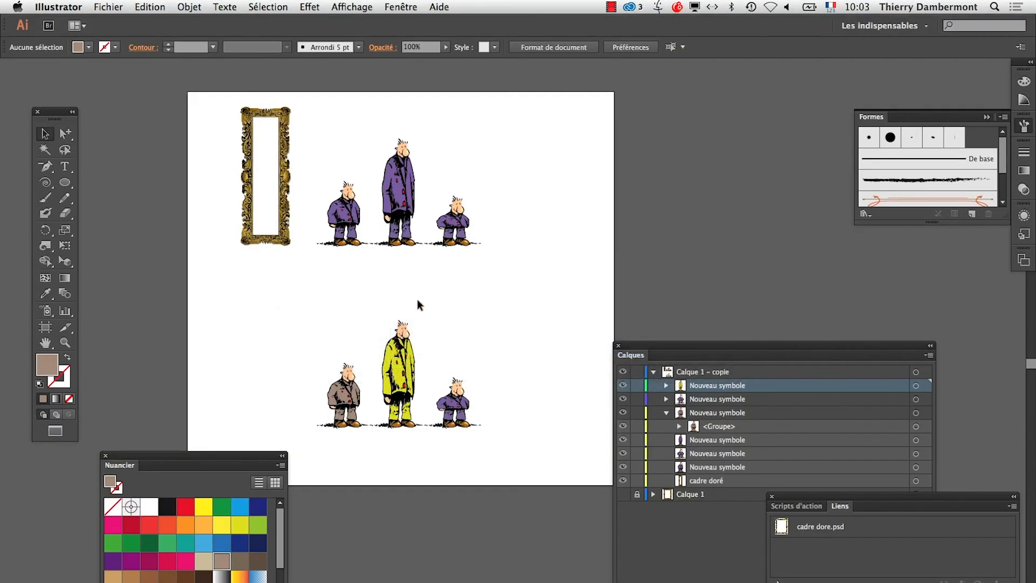